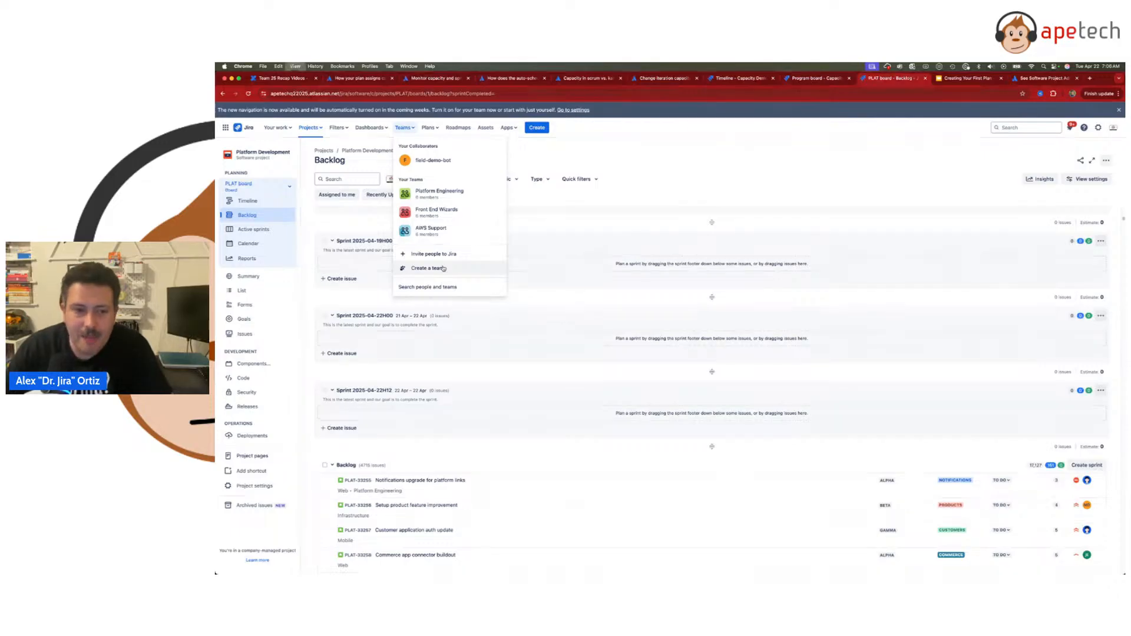
Step: Start a new team and name it The Capacity Demo Team
key(super+equal)
key(super+equal)
key(super+equal)
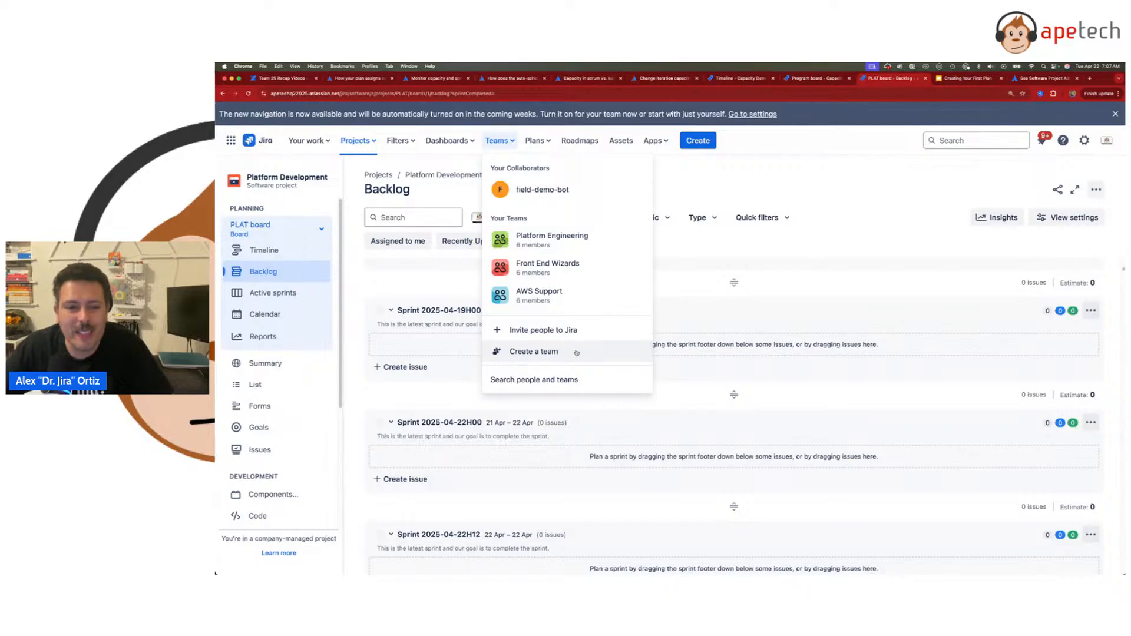
click(577, 353)
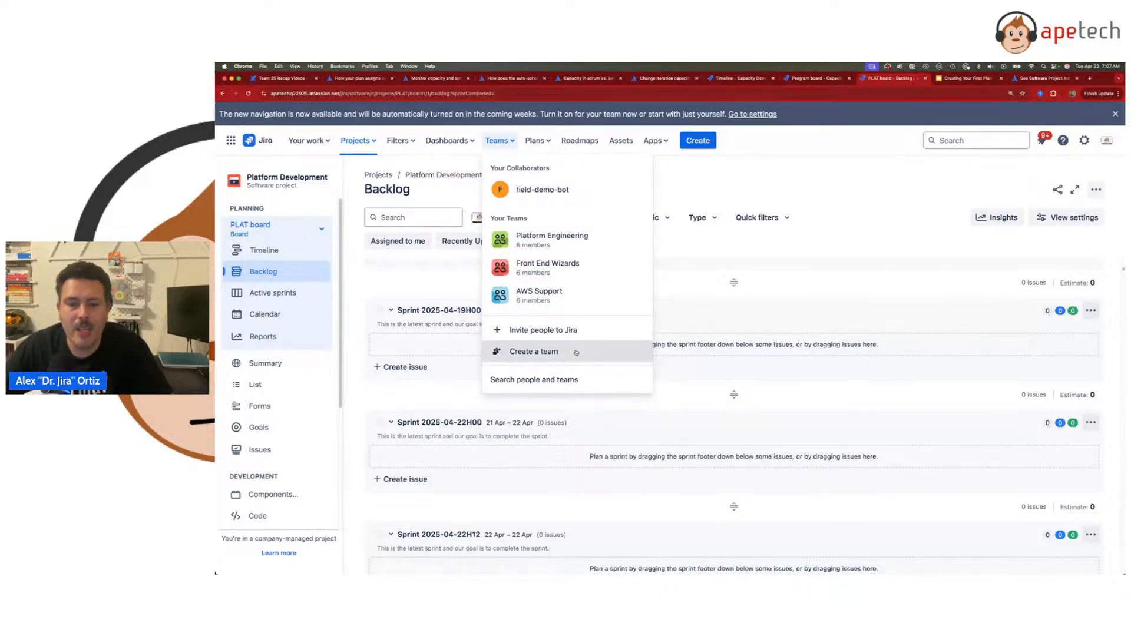
text(The Ca)
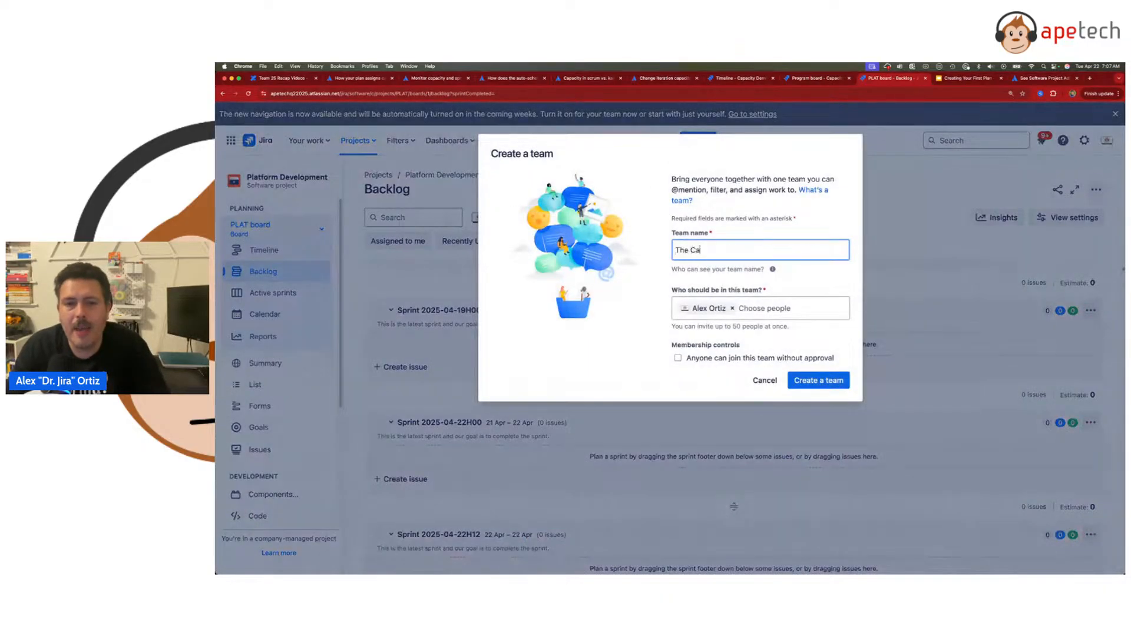
text(pacity Demo Team)
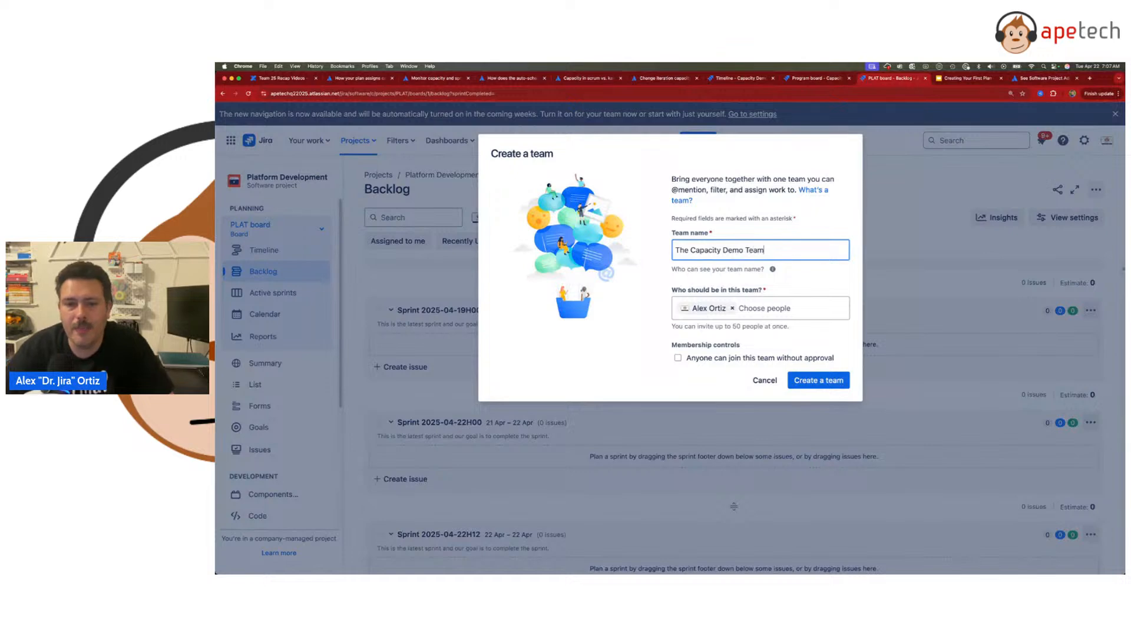
Step: Add three colleagues and the Bitbucket Pipelines account to the new team's member list
click(779, 309)
text(a)
click(765, 366)
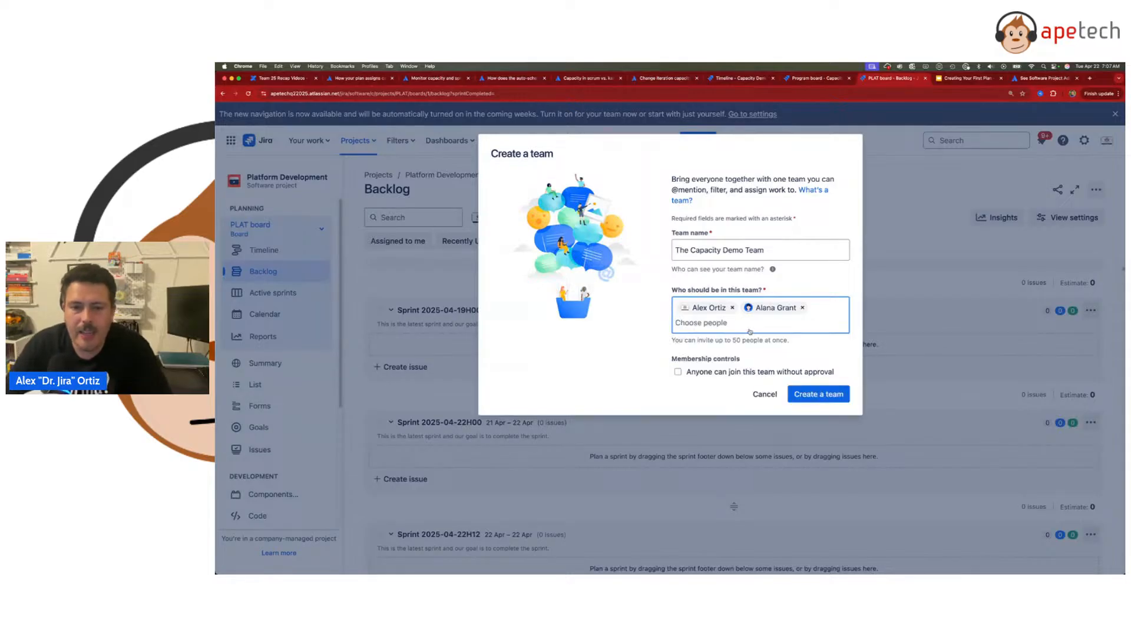
text(b)
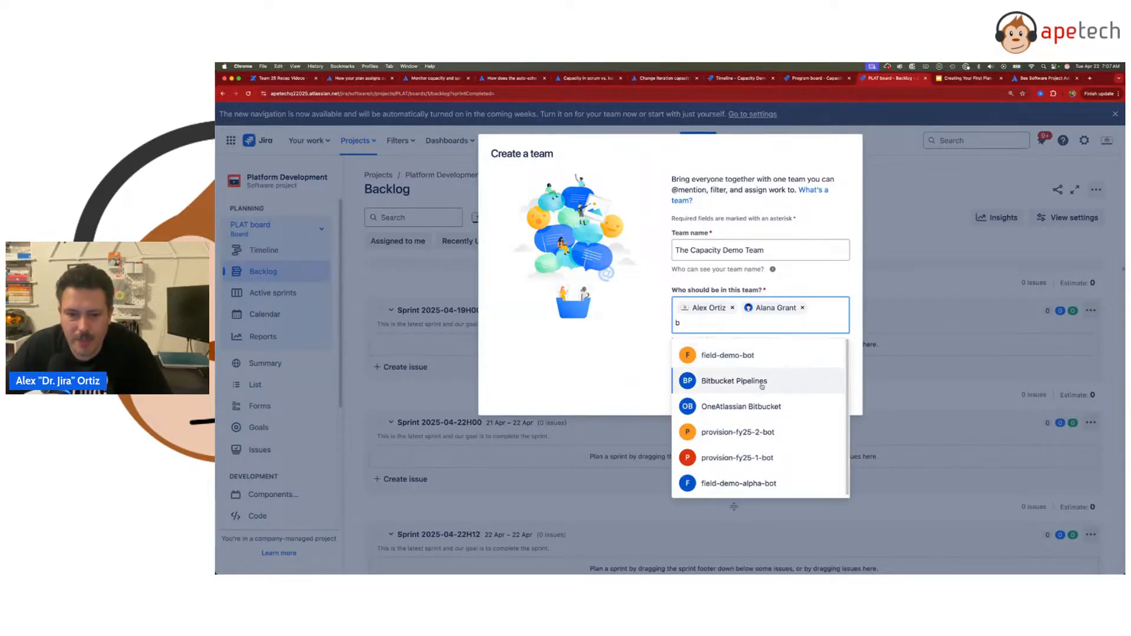
click(759, 382)
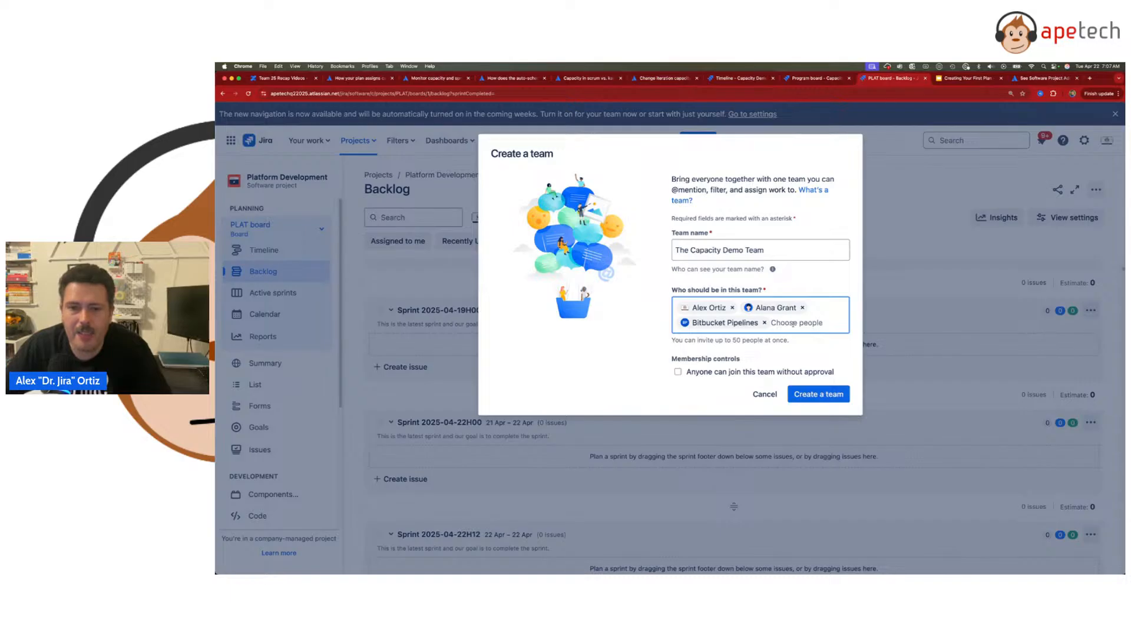
click(788, 333)
text(c)
click(741, 363)
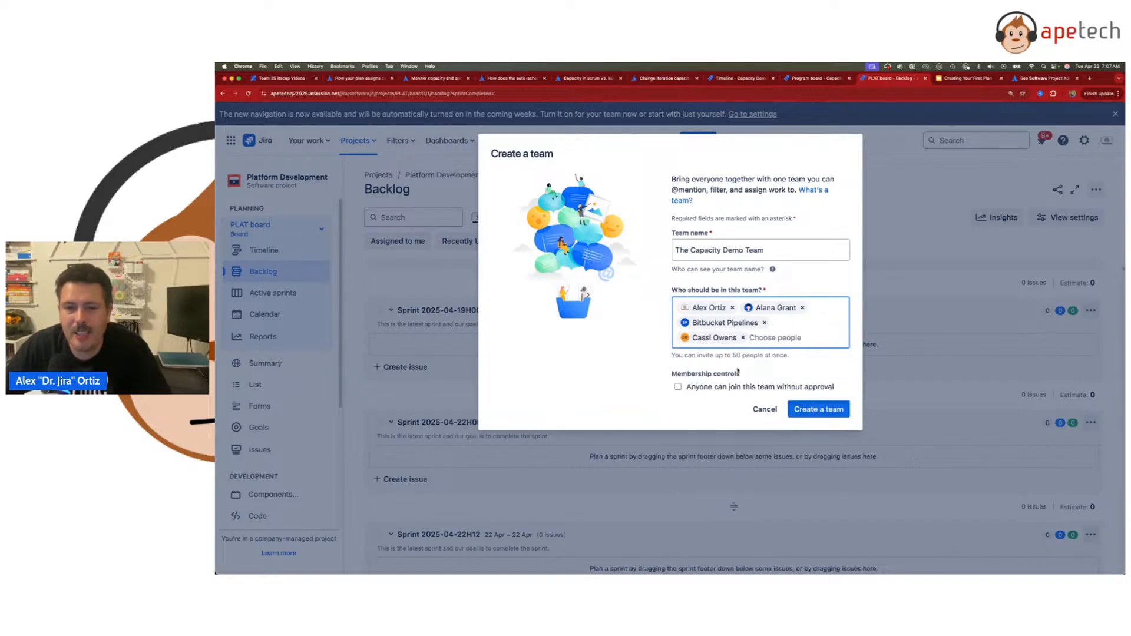
text(k)
click(755, 376)
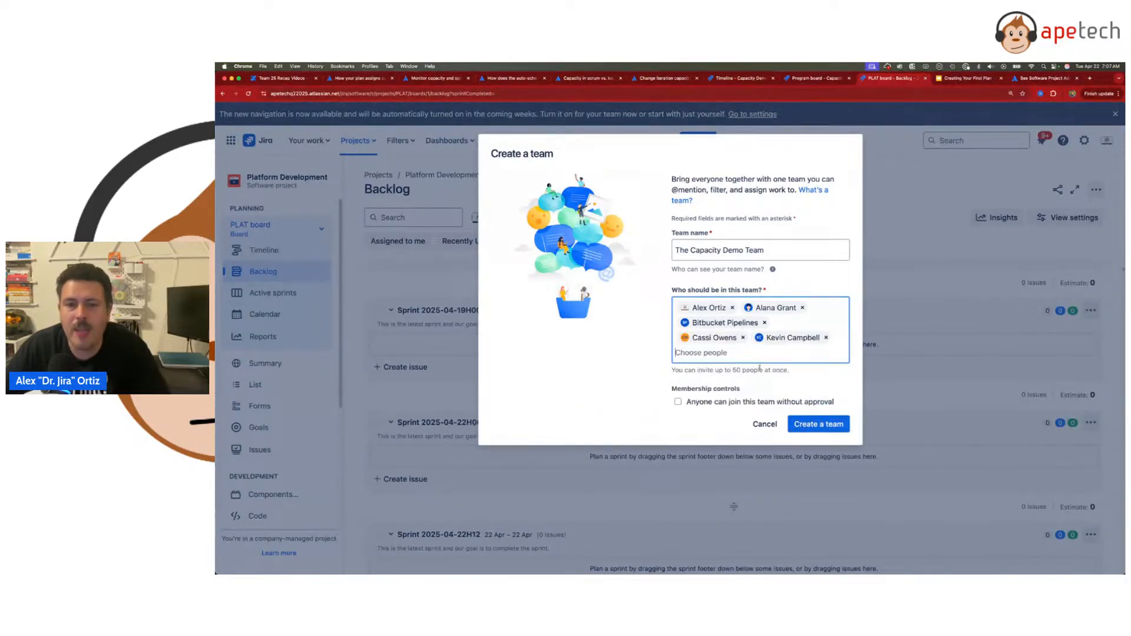
Step: Replace Bitbucket Pipelines with another colleague in the member list and create the team
click(765, 323)
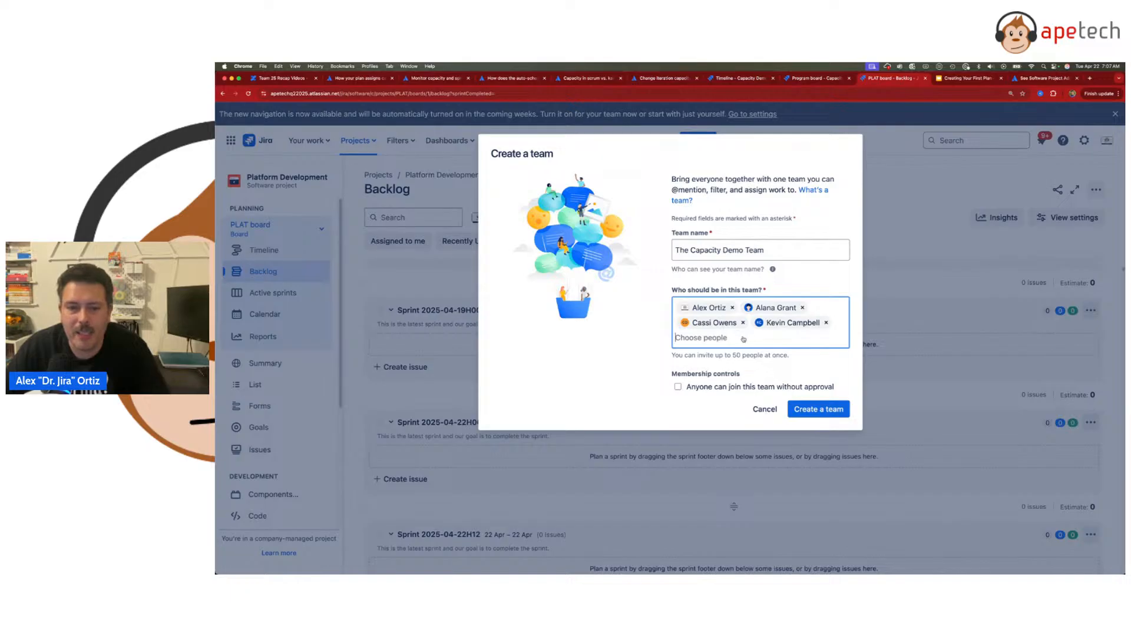
text(e)
click(719, 367)
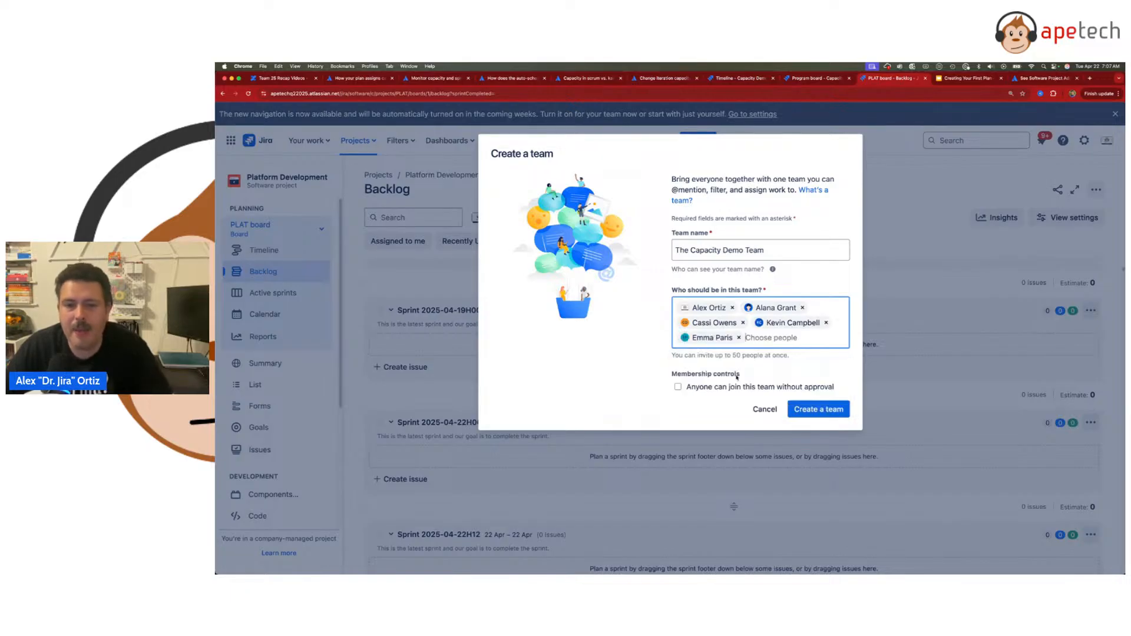
click(819, 410)
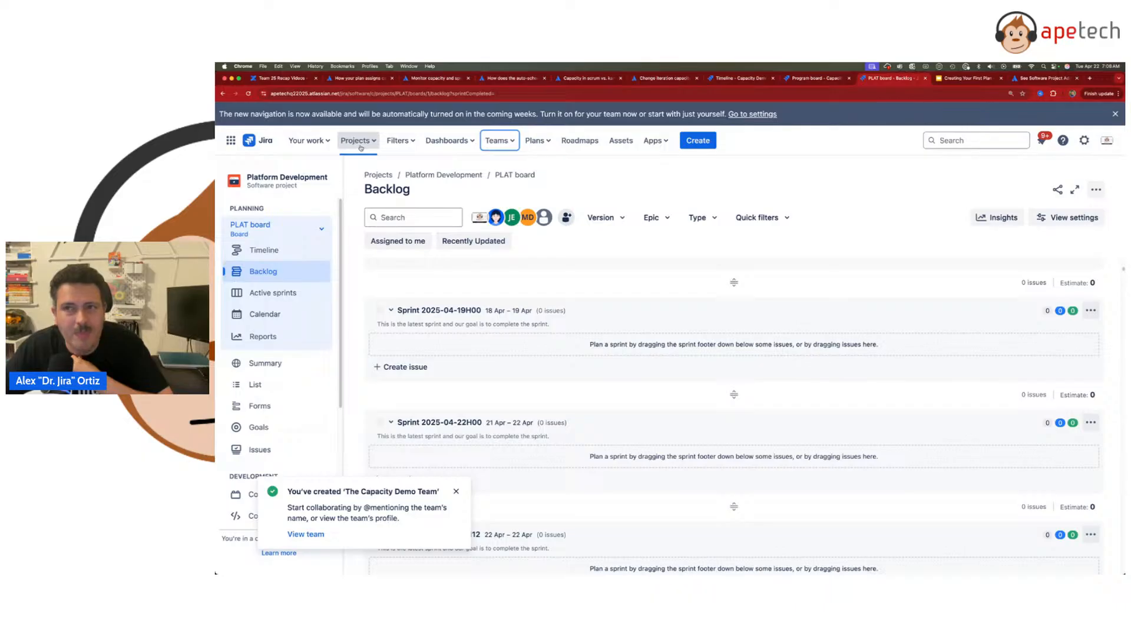
Step: Start a new company-managed project based on the Scrum software development template
click(361, 145)
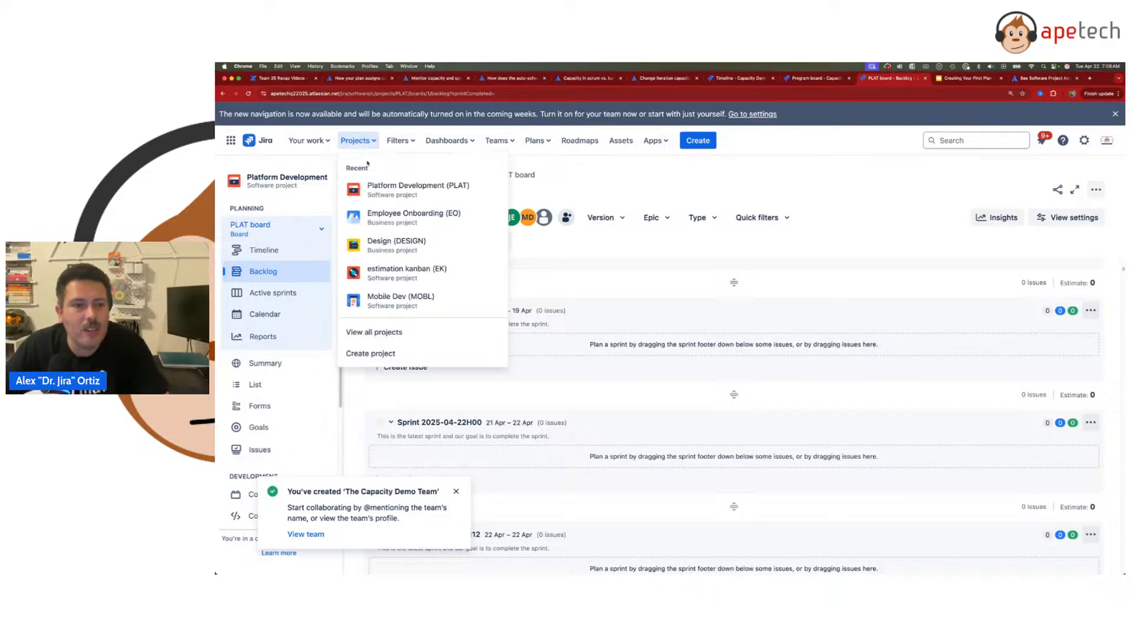
click(405, 355)
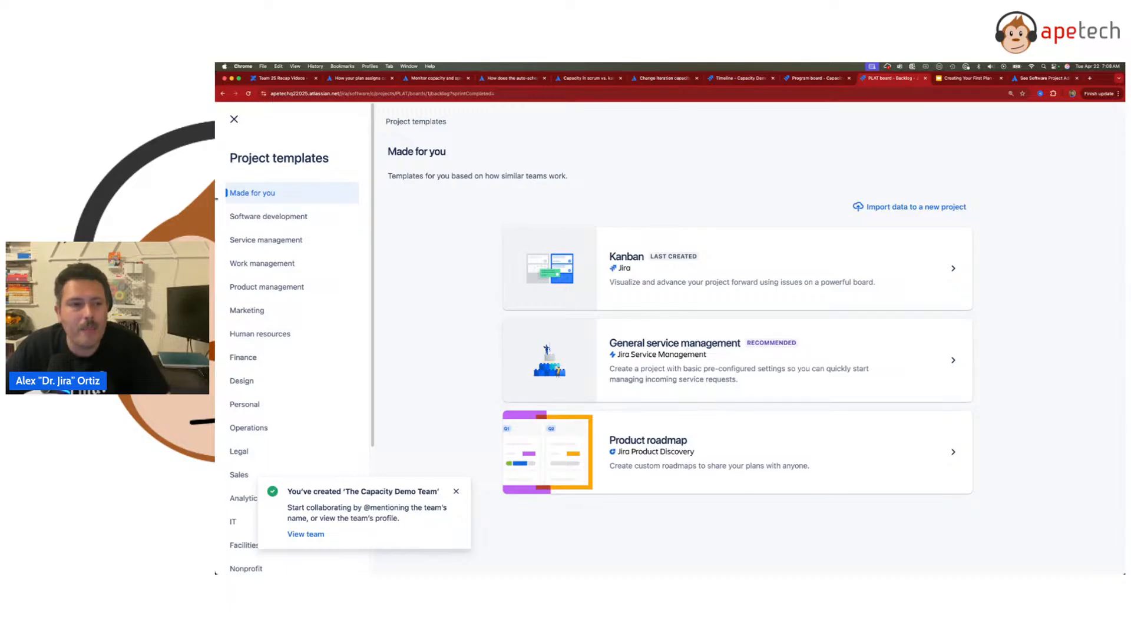
click(651, 373)
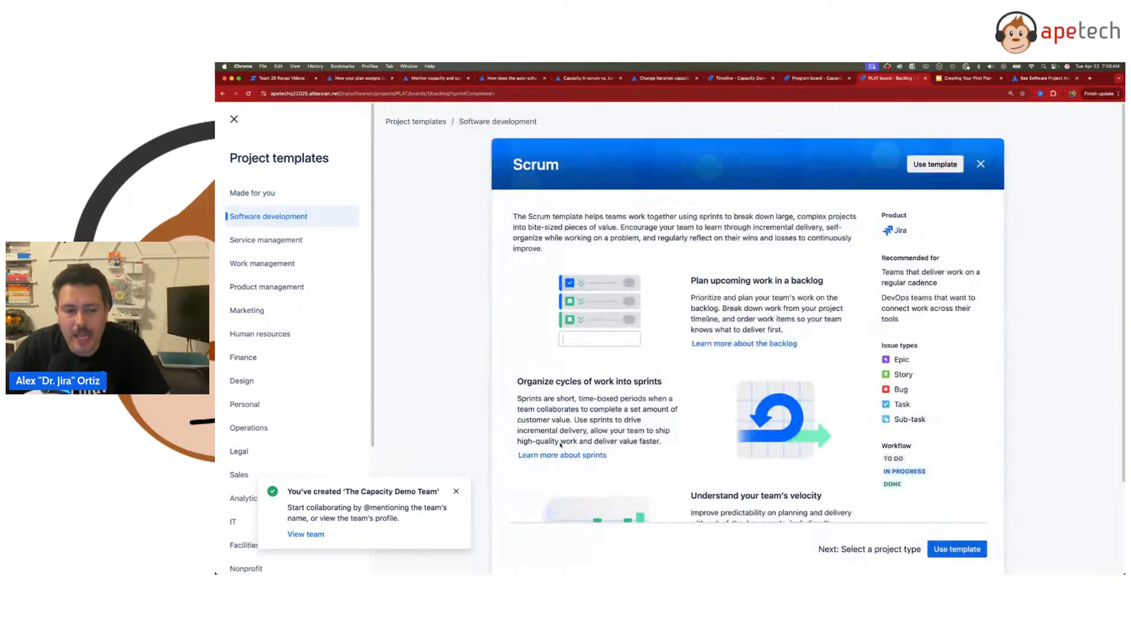
click(957, 549)
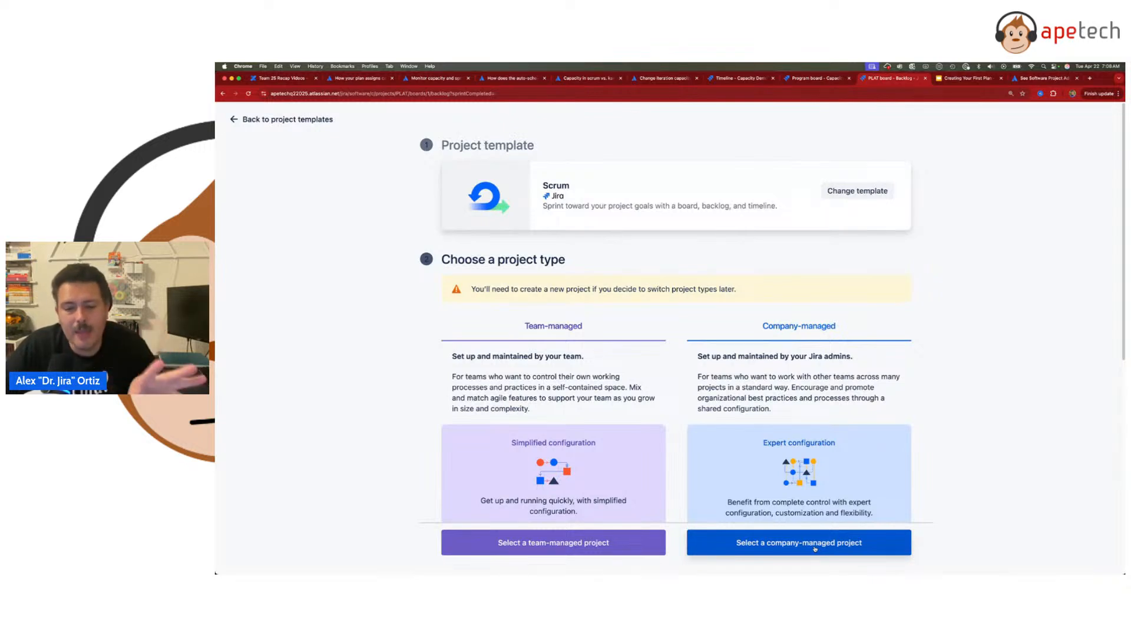
click(815, 549)
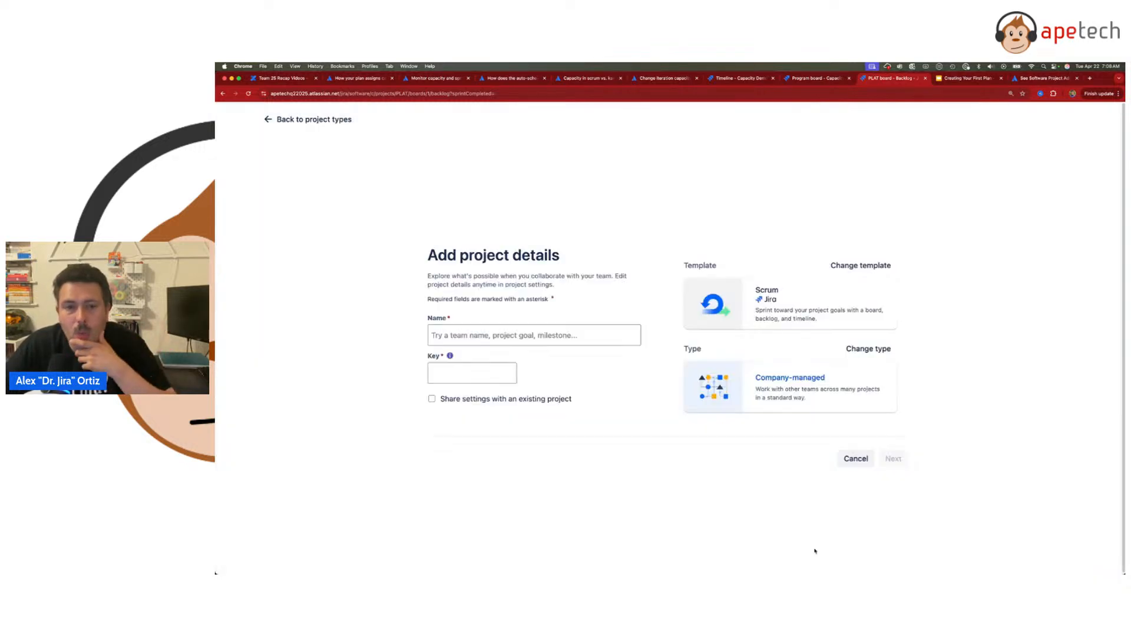
Step: Name the project A Capacity Demo Project and finish creating it without connecting a repository or Confluence space
click(540, 336)
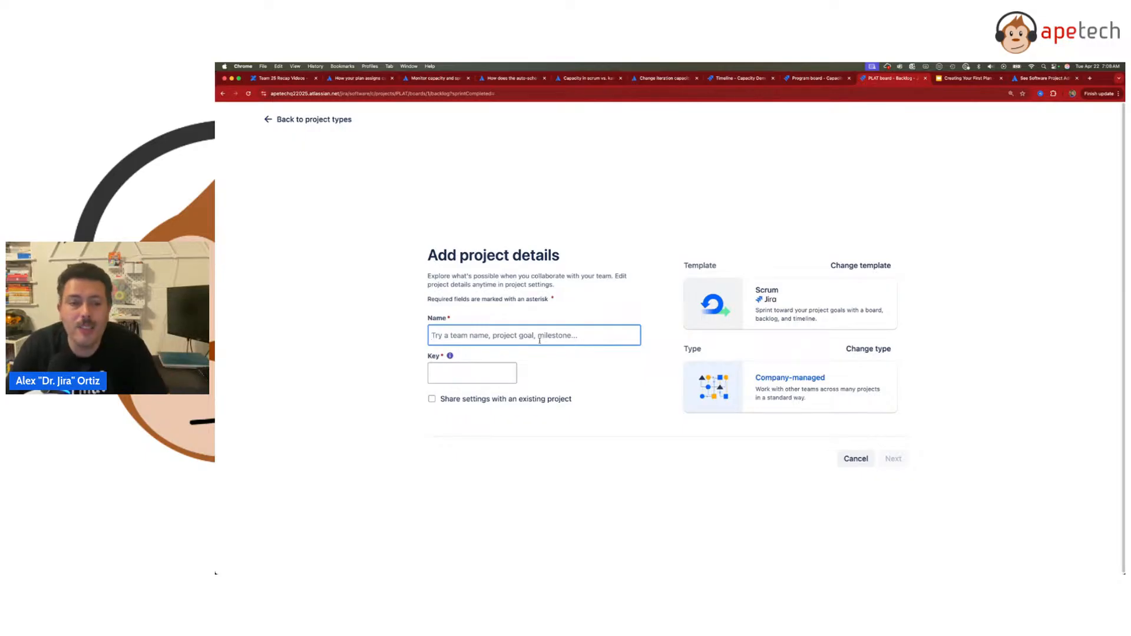
text(A Capicty T)
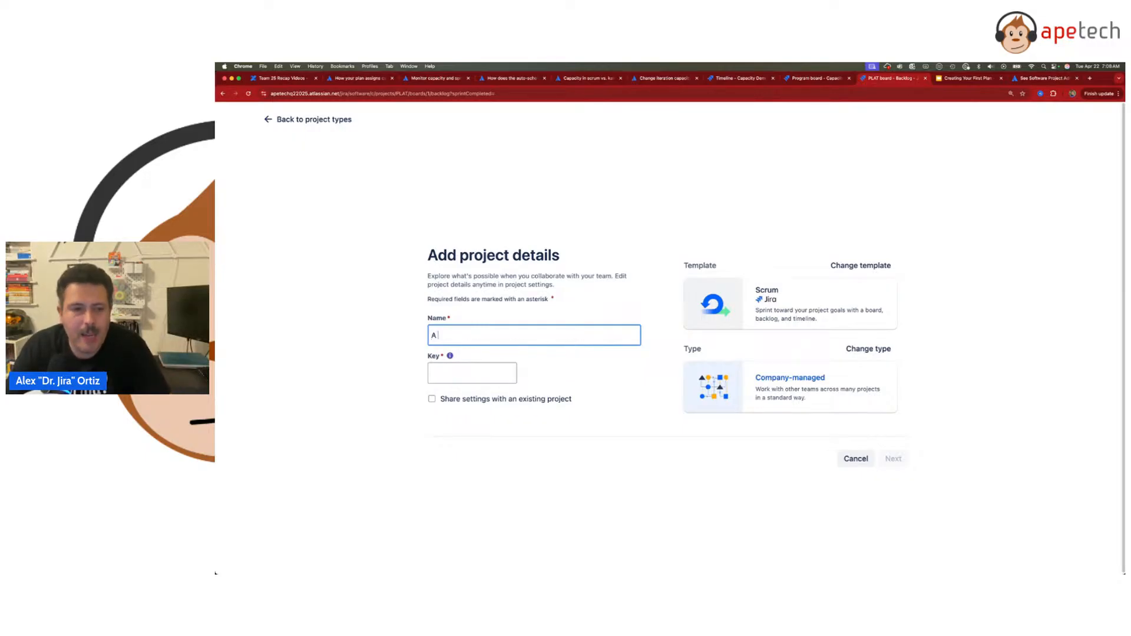
key(BackSpace)
key(BackSpace)
key(BackSpace)
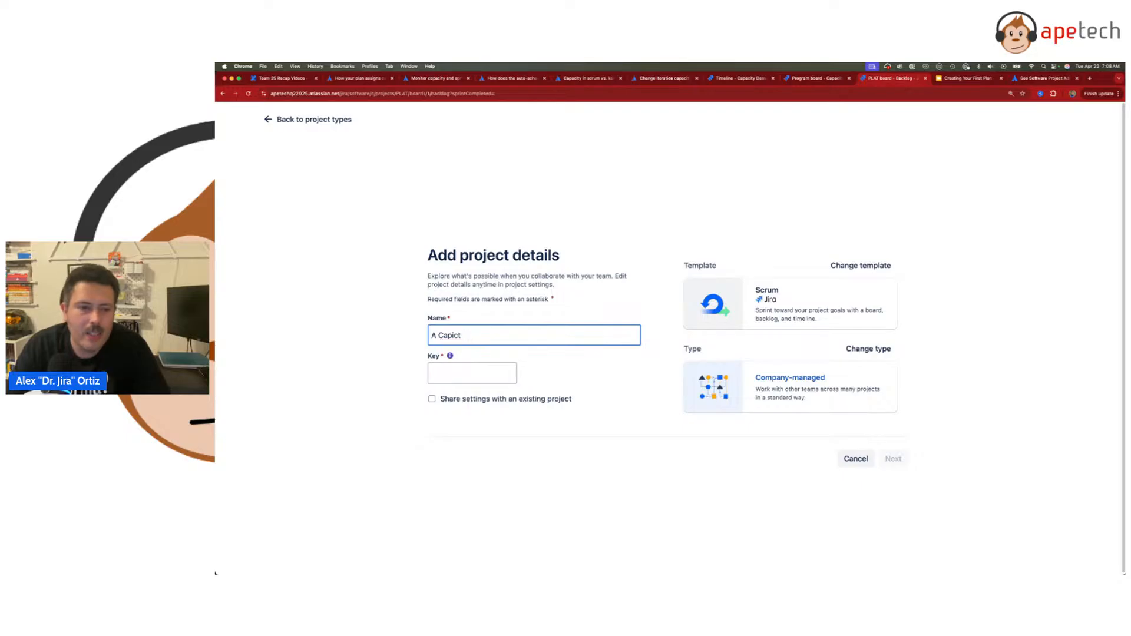
key(BackSpace)
key(BackSpace)
text(a)
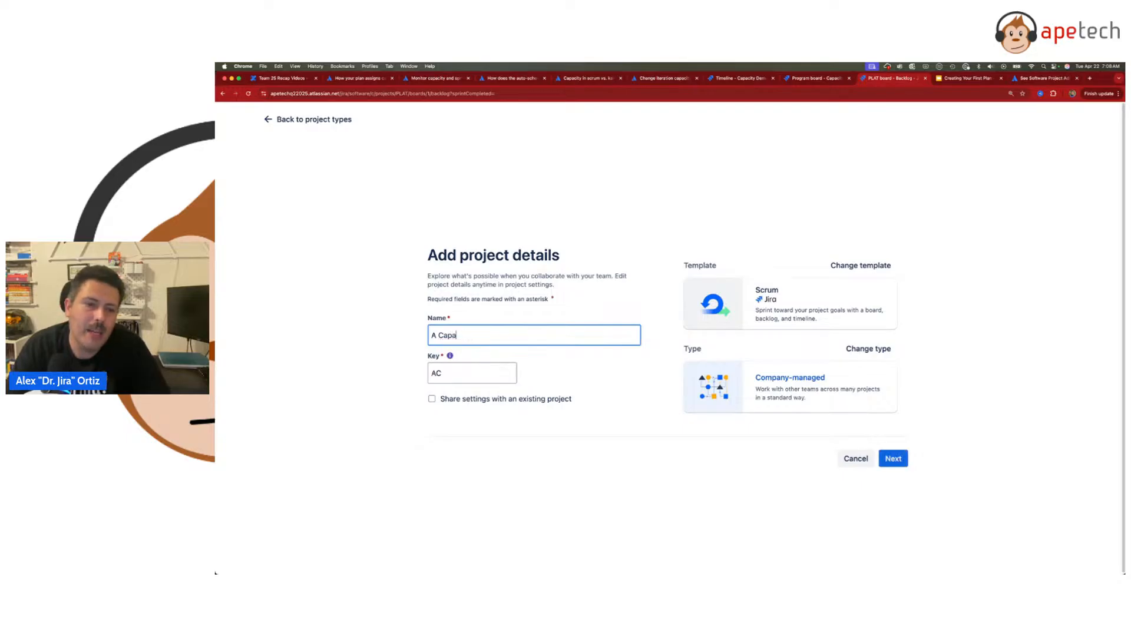
text(city Demo Project)
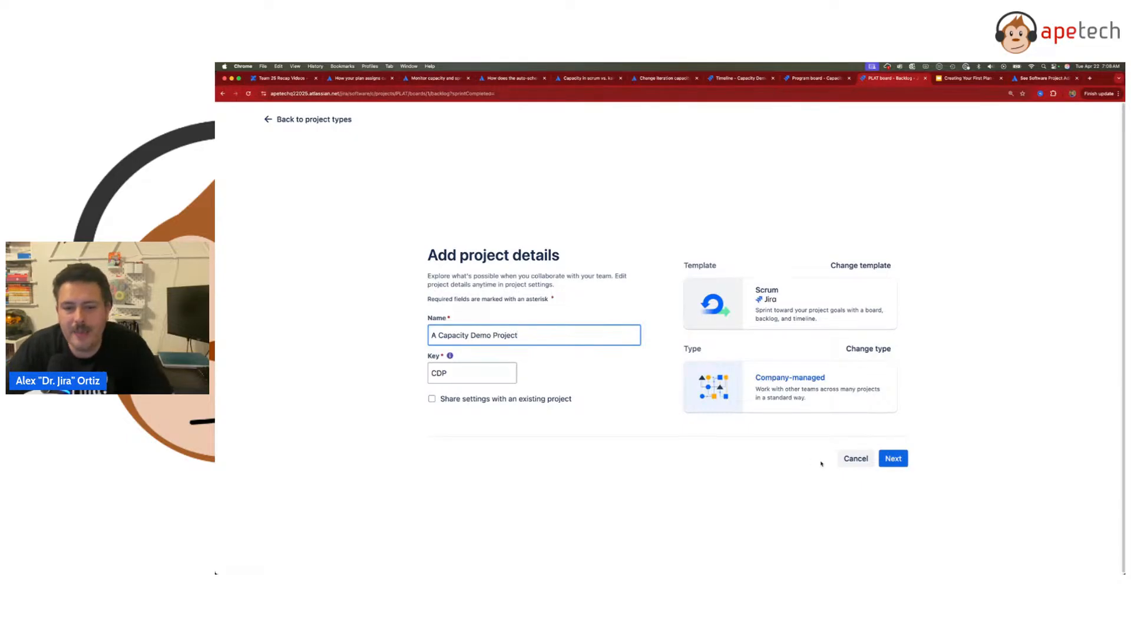
key(Return)
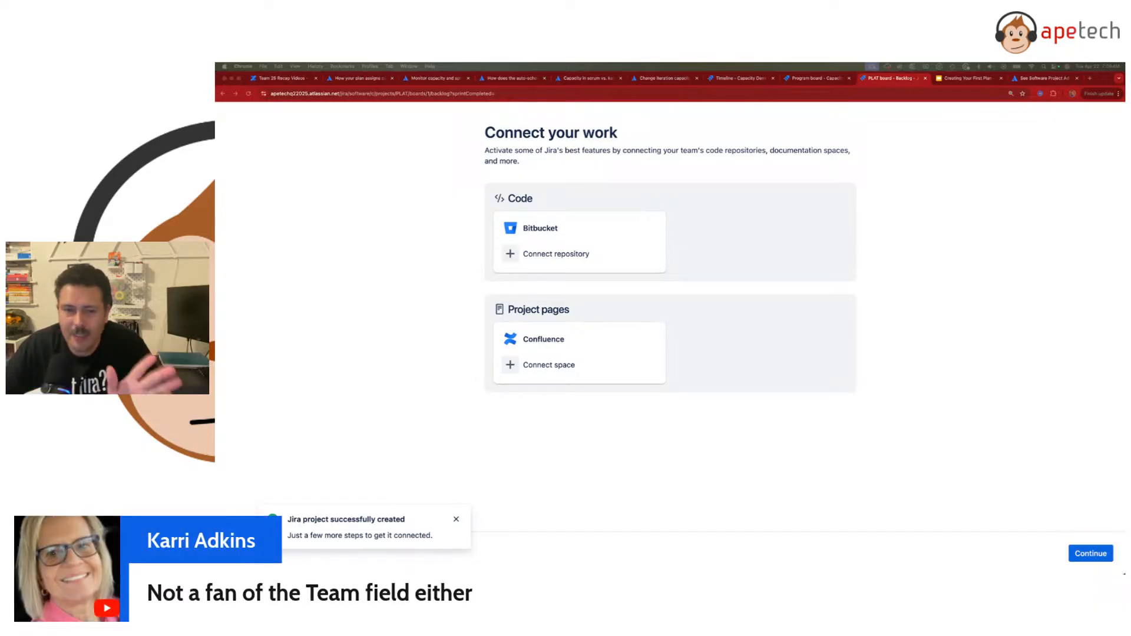
click(1099, 554)
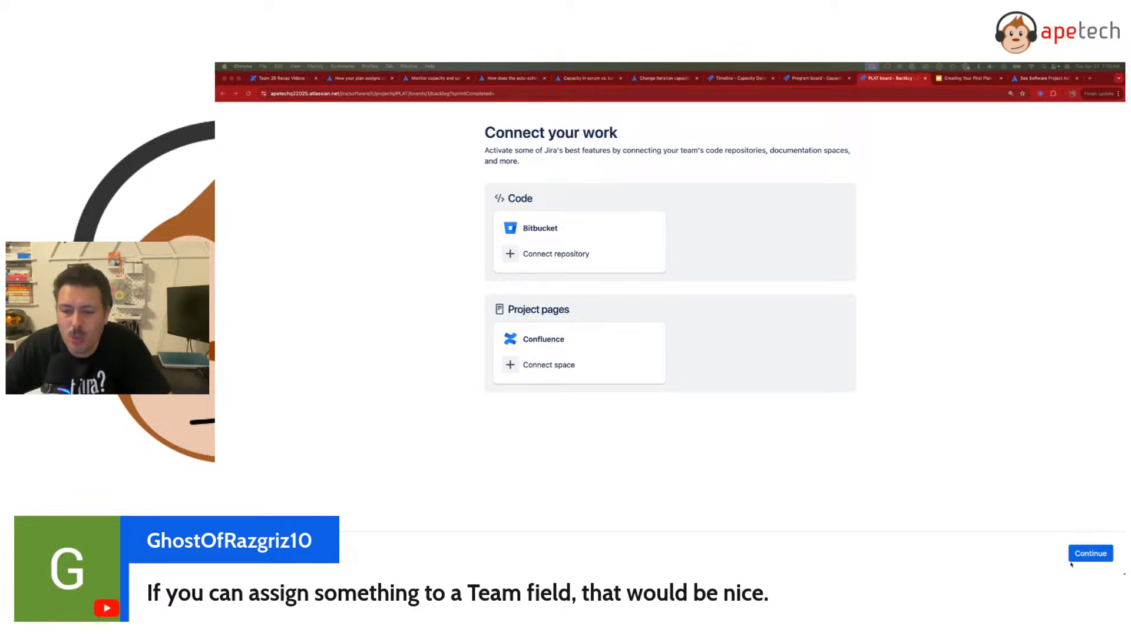
click(1088, 555)
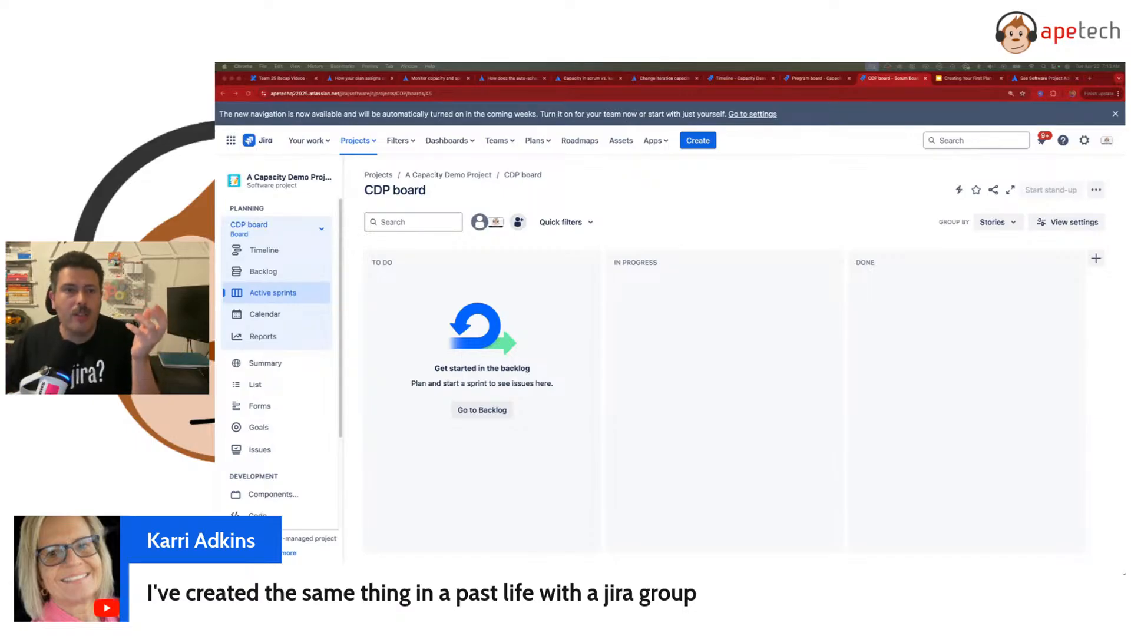
Step: View the people and teams directory, then return to the CDP board
click(498, 140)
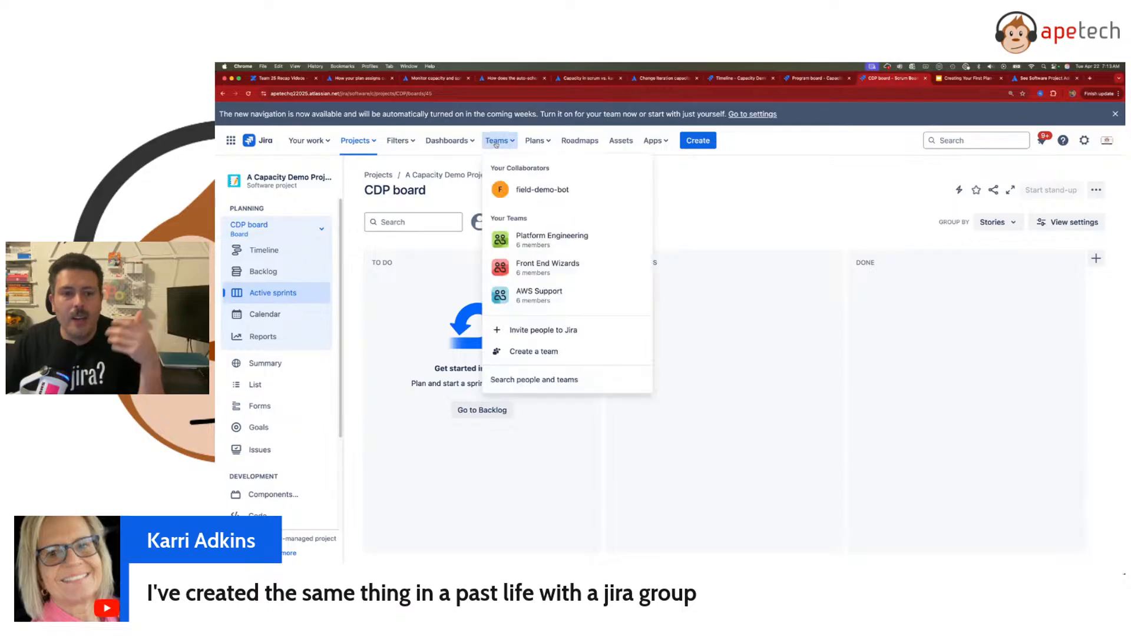
click(542, 380)
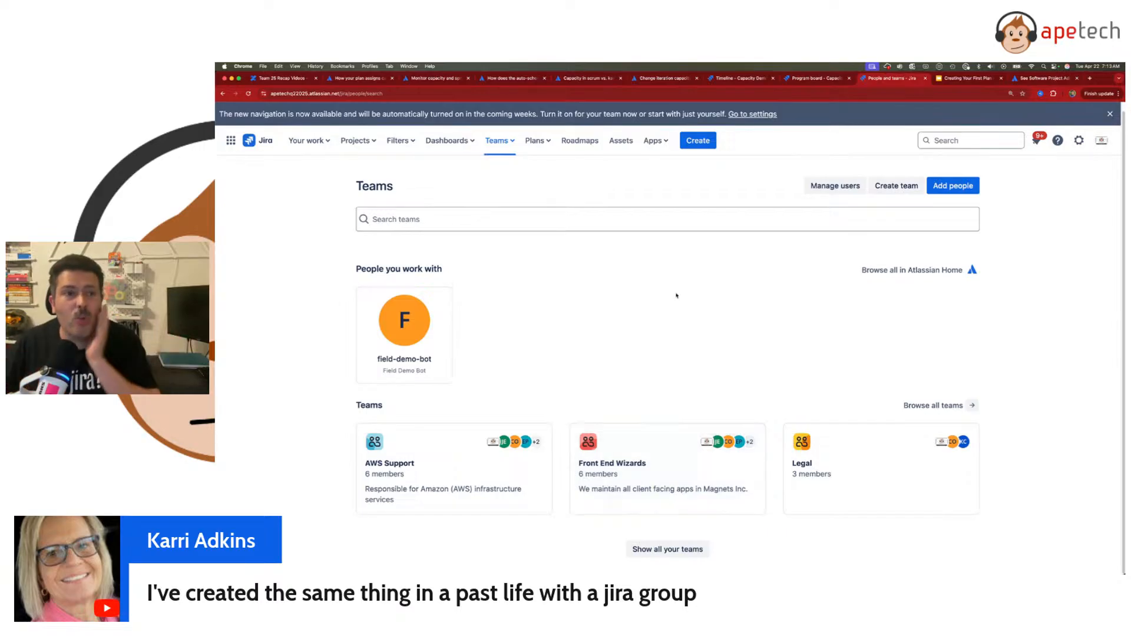
click(223, 94)
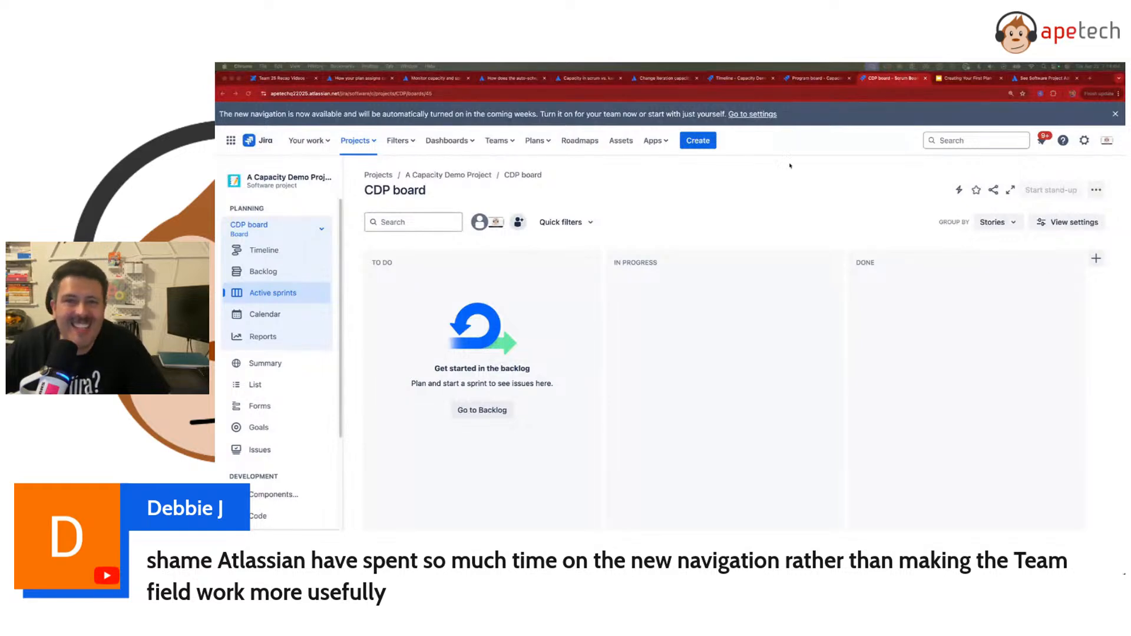
Step: Dismiss the new-navigation banner and create the timeline epics Build Product Catalog System, Implement Shopping Cart and Checkout, and User Account Management
click(1117, 113)
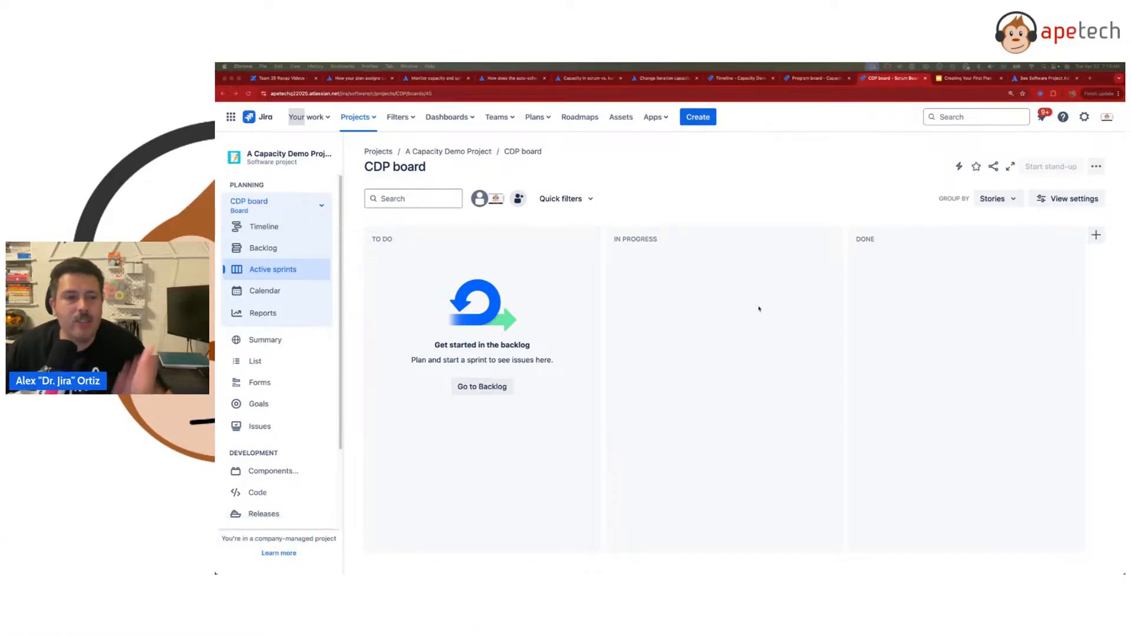
click(264, 226)
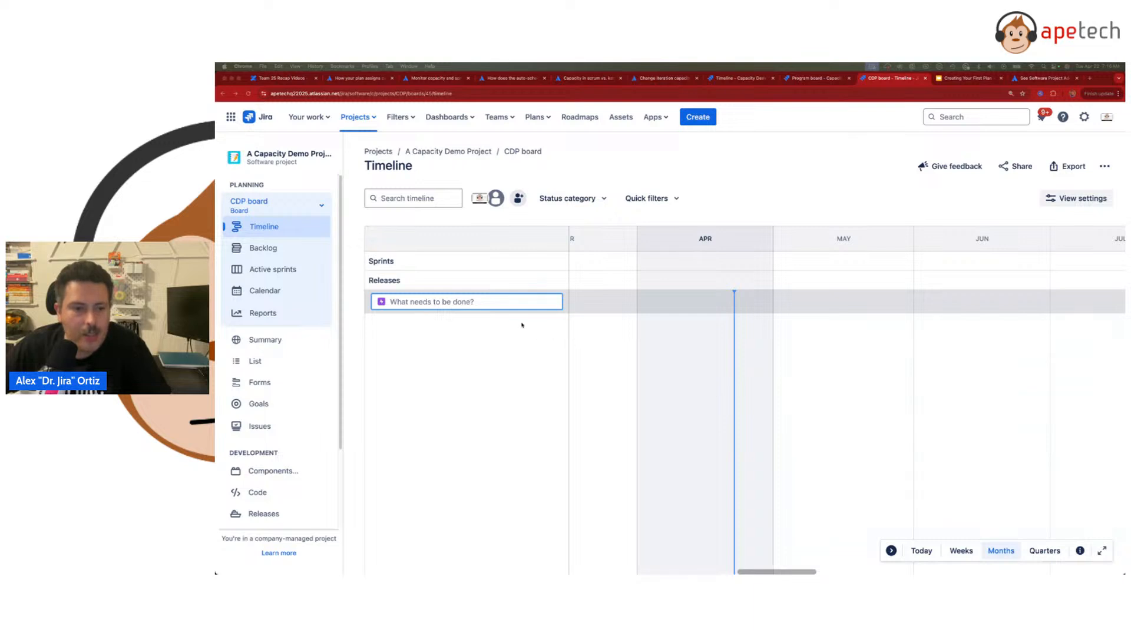
text(Build Product Catalog System)
key(Return)
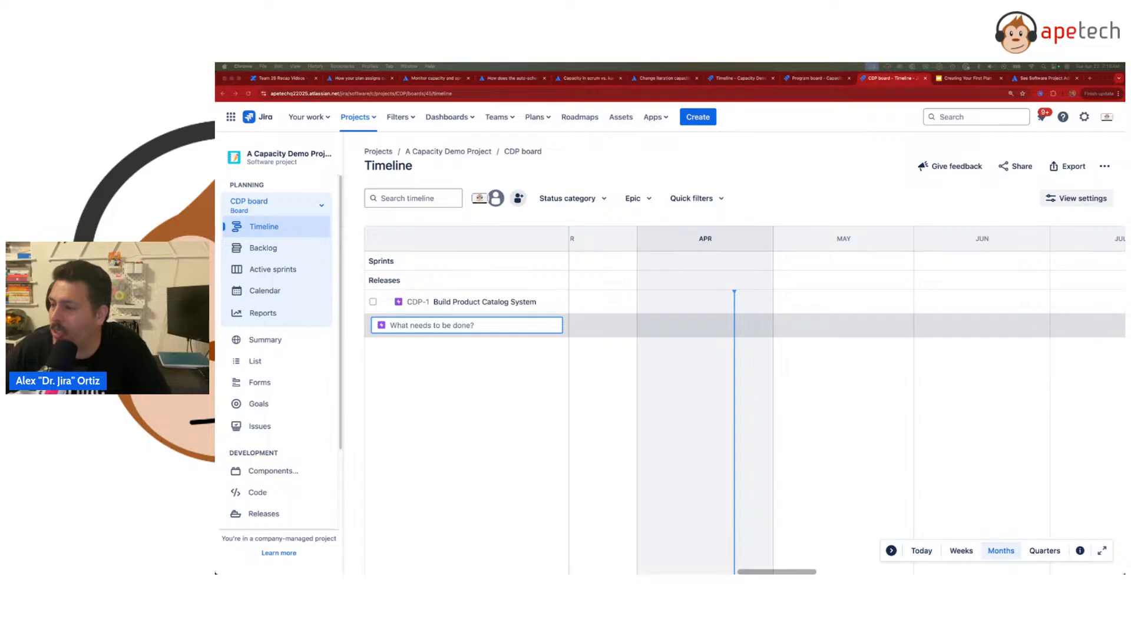
text(Implement Shopping Cart and Checkout)
key(Return)
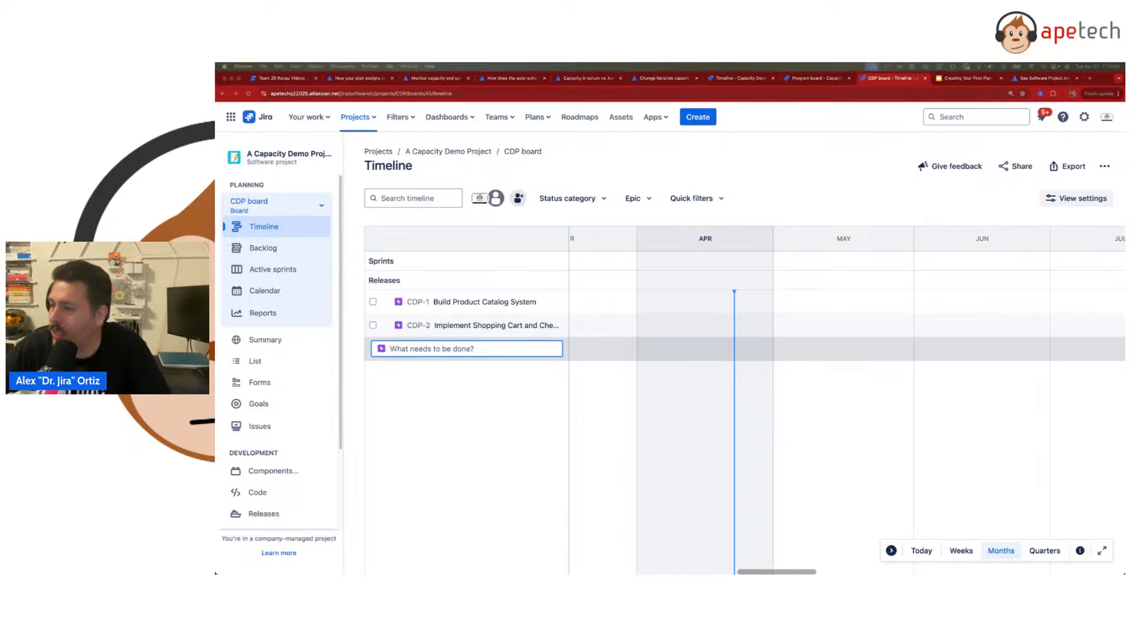
text(User Account Management)
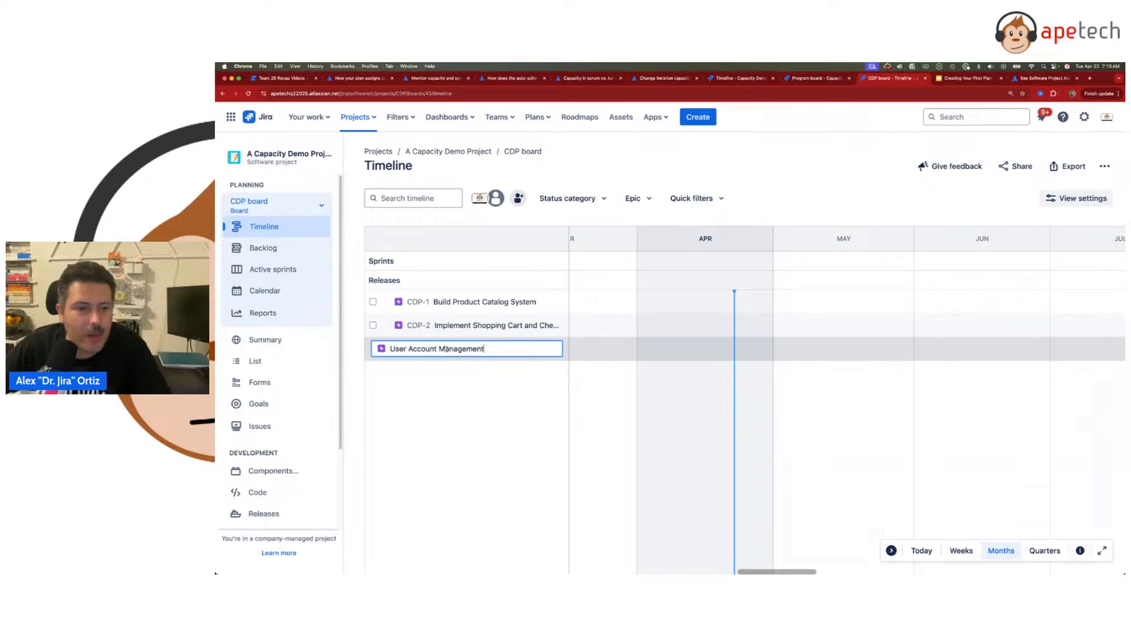
key(Return)
Step: Save a bulleted description for the Build Product Catalog System epic covering the database schema, listing page, search and filtering, and admin interface
click(411, 302)
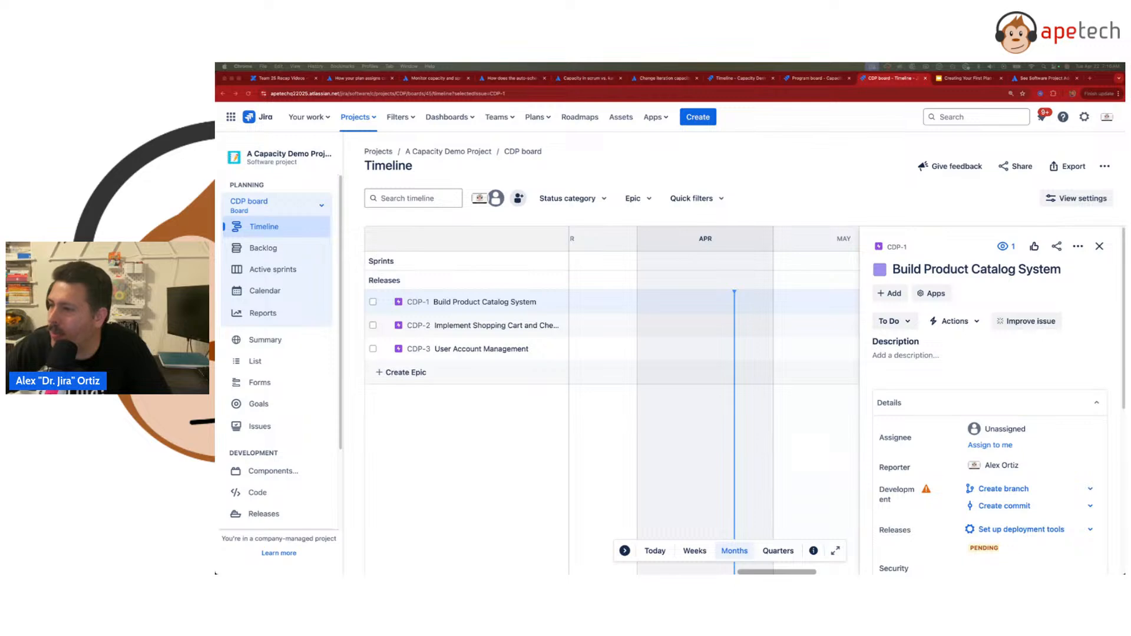
click(902, 355)
text(Set up product database schema Develop product listing page Implement product search and filtering Create admin interface for managing products)
click(888, 498)
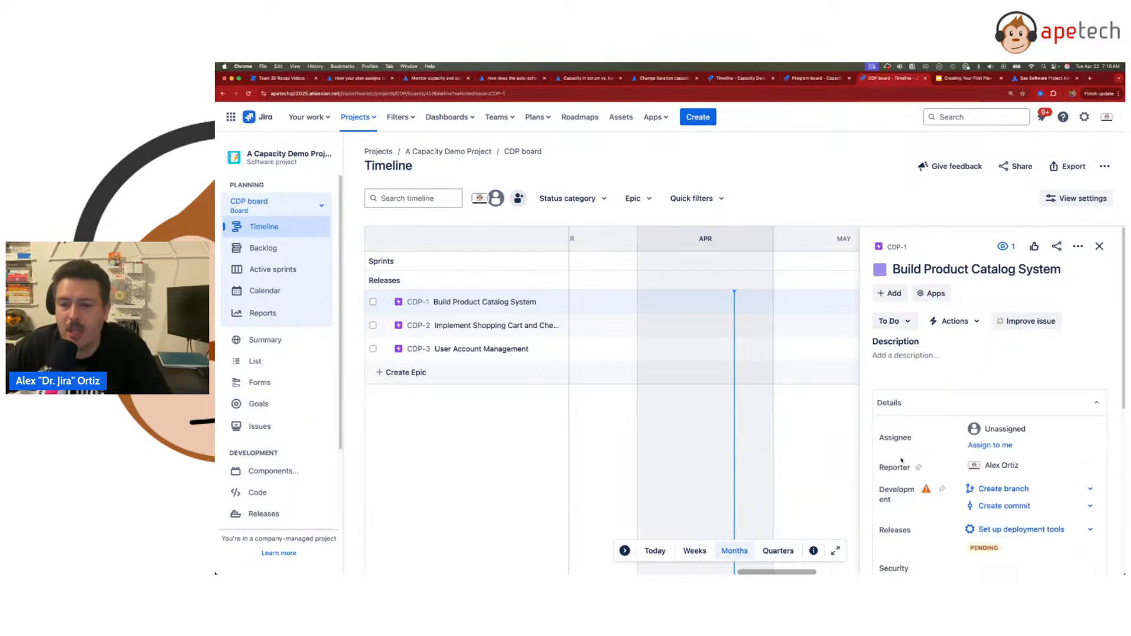
scroll(922, 446, down, 5)
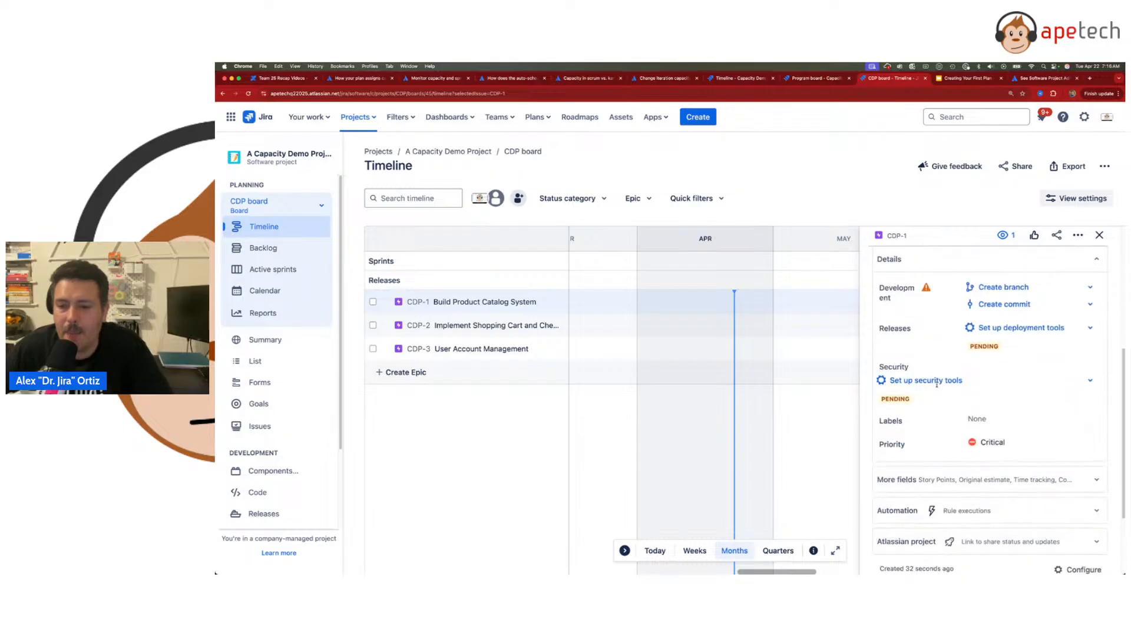
scroll(938, 389, up, 5)
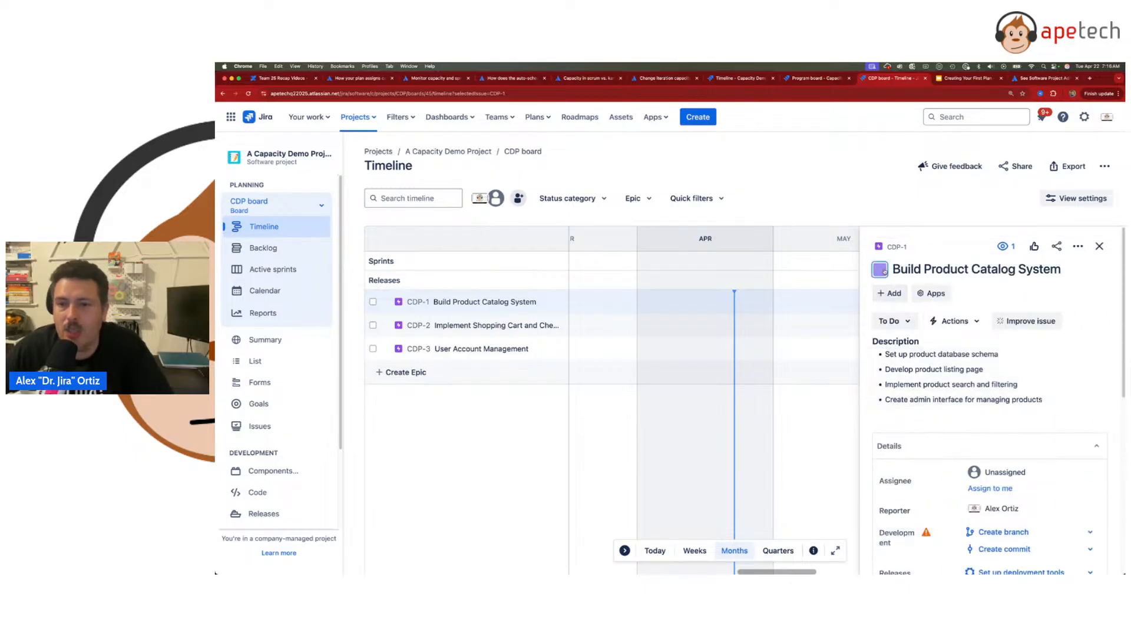
Step: Generate AI child issue suggestions for the Build Product Catalog System epic and accept all of them
click(889, 294)
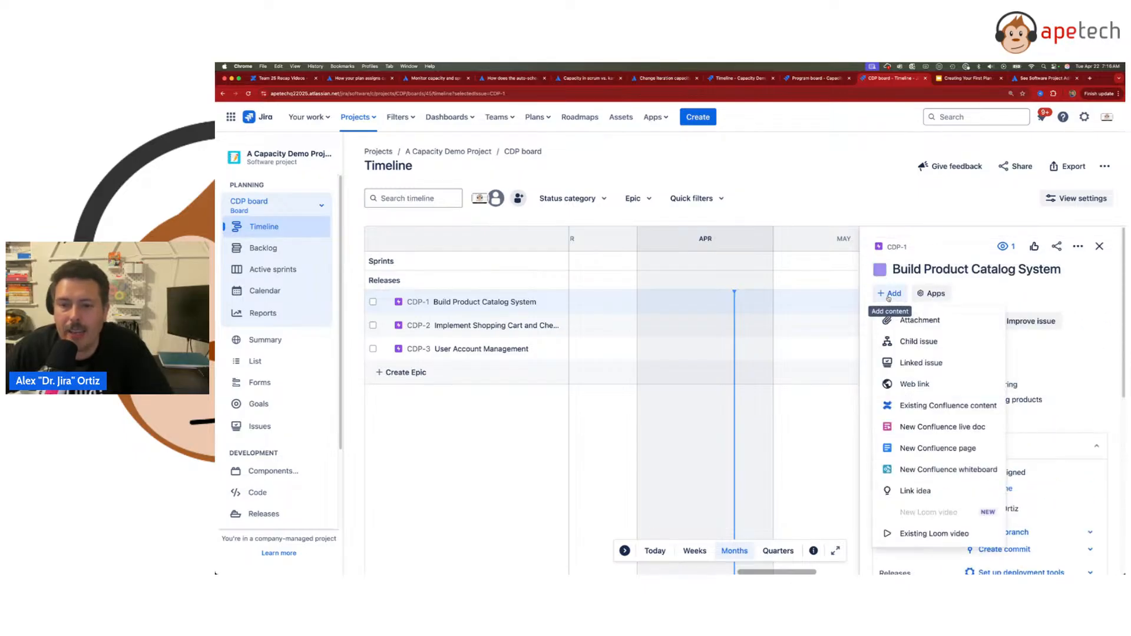
click(935, 339)
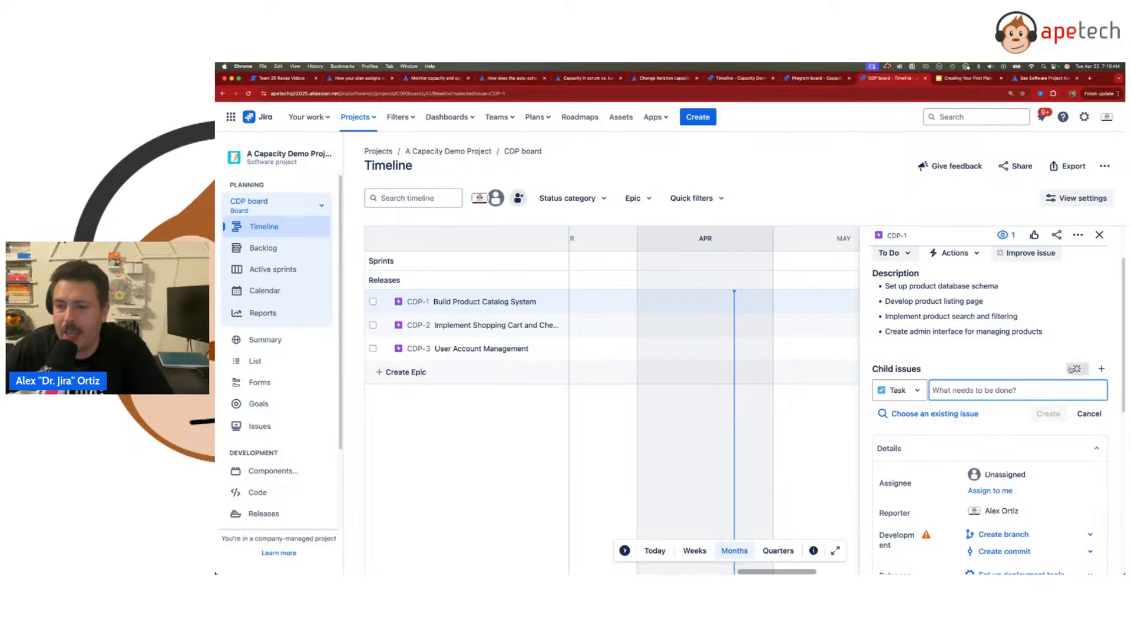
click(1077, 369)
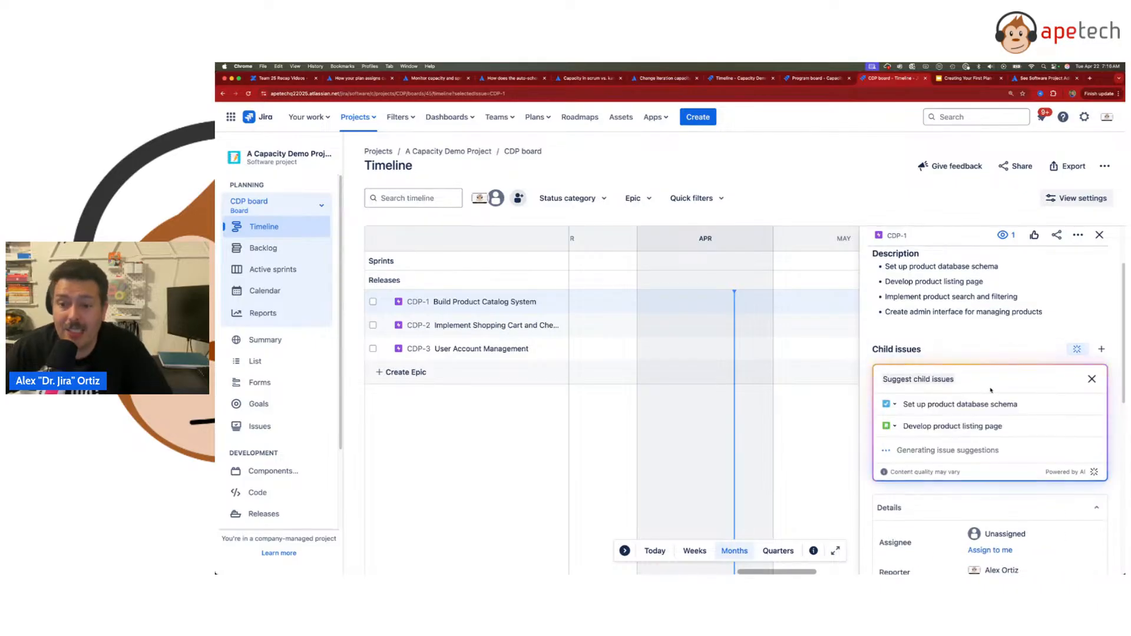
scroll(994, 427, down, 2)
scroll(994, 428, down, 2)
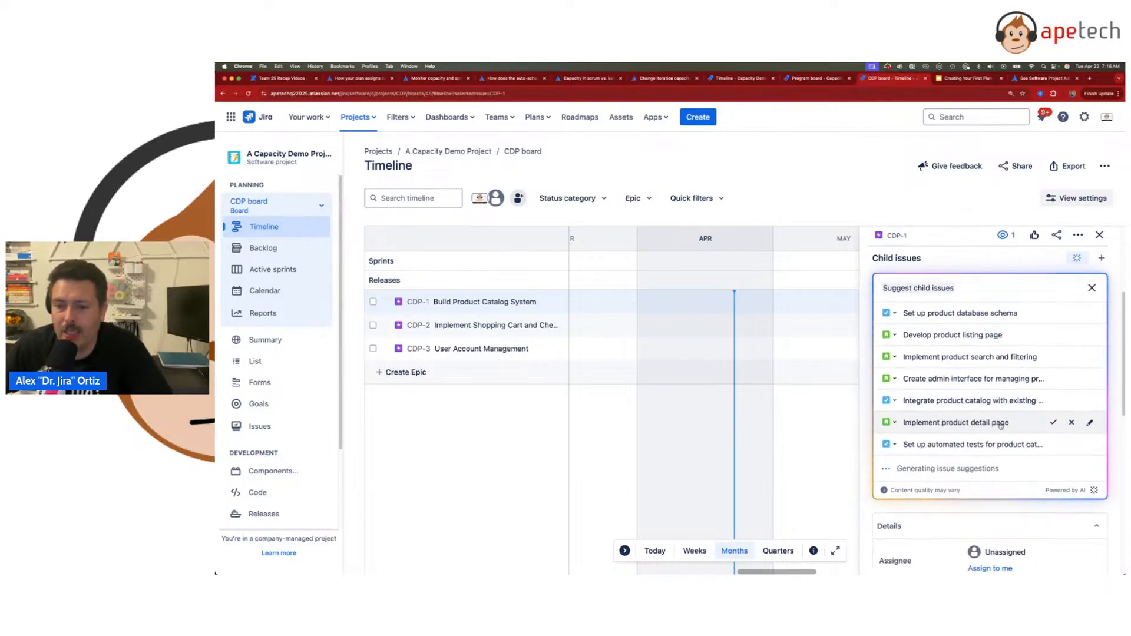
click(1081, 495)
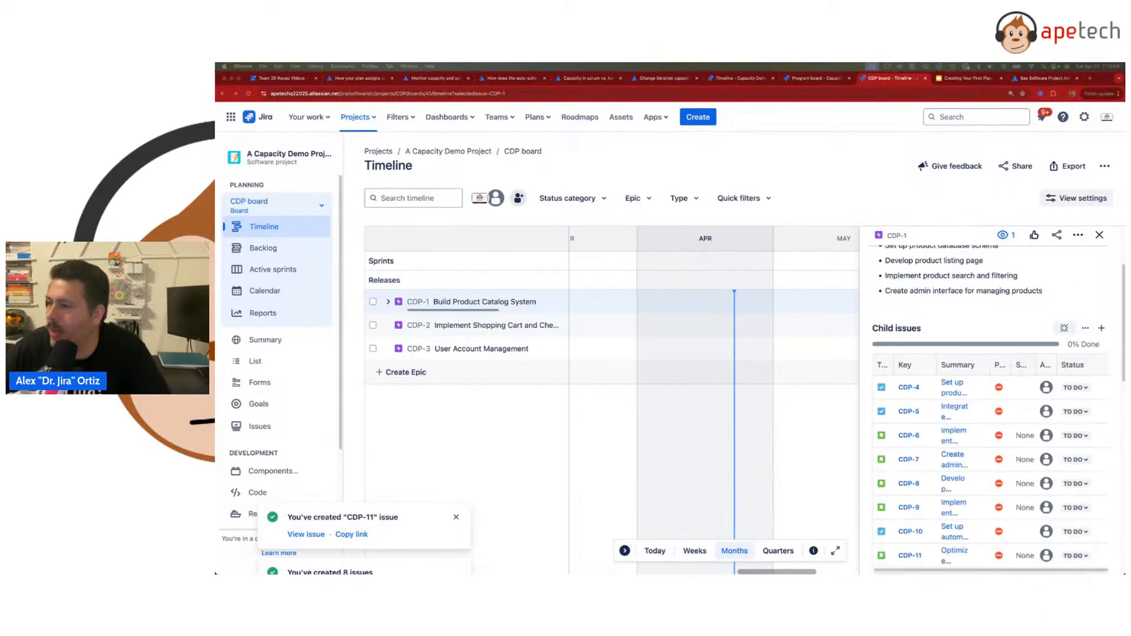
Step: Save a bulleted description for the Implement Shopping Cart and Checkout epic covering add-to-cart, cart page, checkout page, and payment gateway integration
click(474, 326)
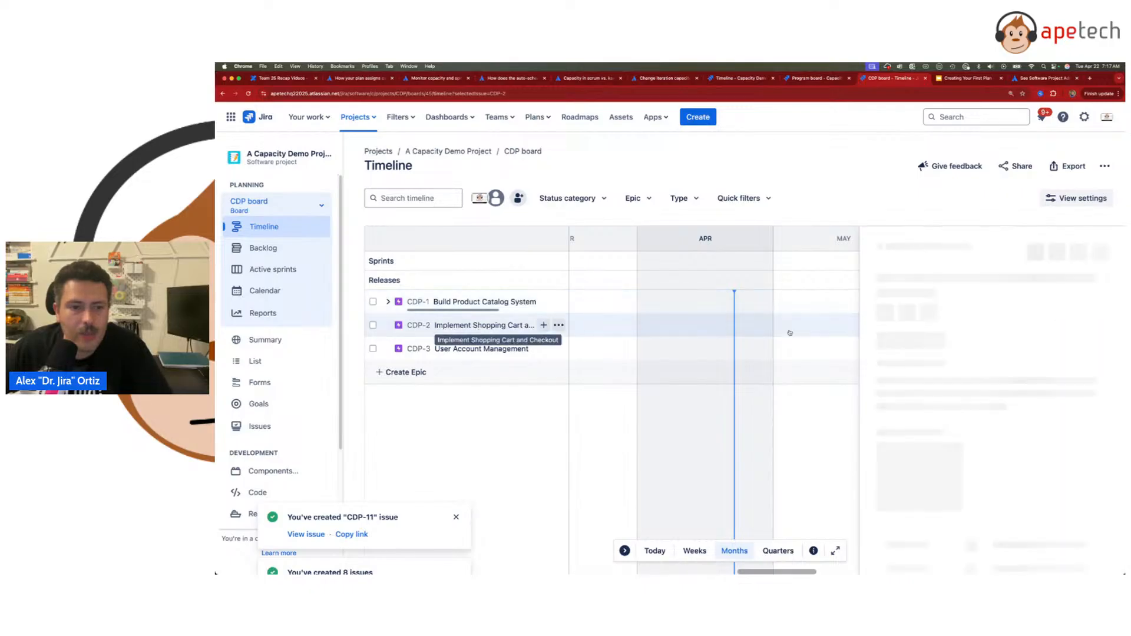
click(907, 371)
text(Add to cart functionality Shopping cart page with quantity updates and removal Checkout page (shipping/billing info, order review) Payment gateway integration (e.g., Stripe, PayPal))
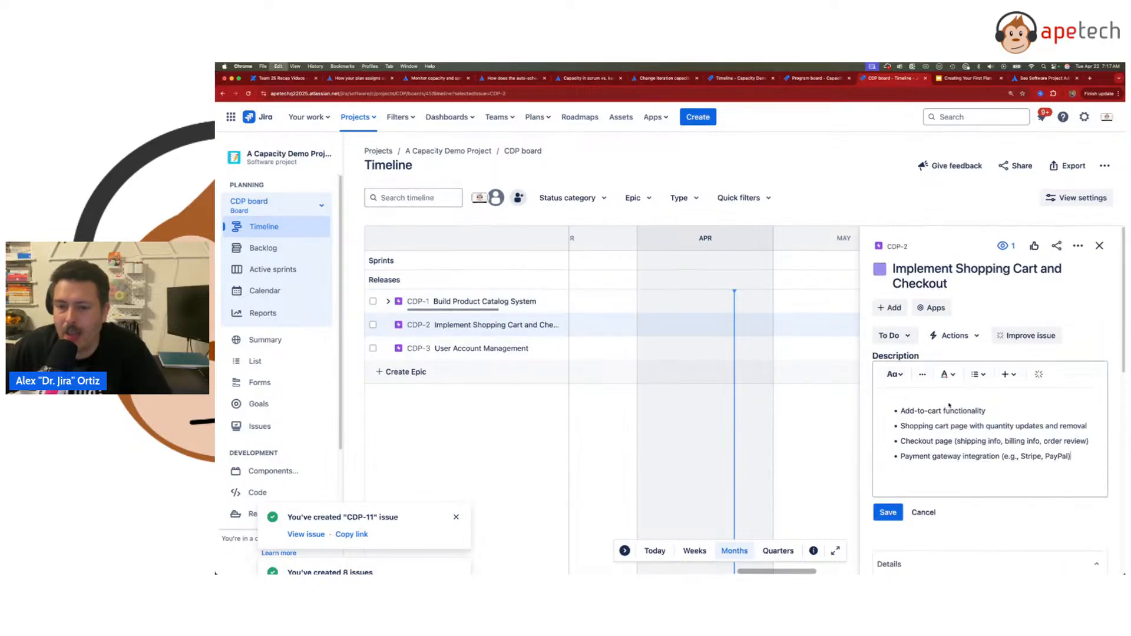
click(888, 511)
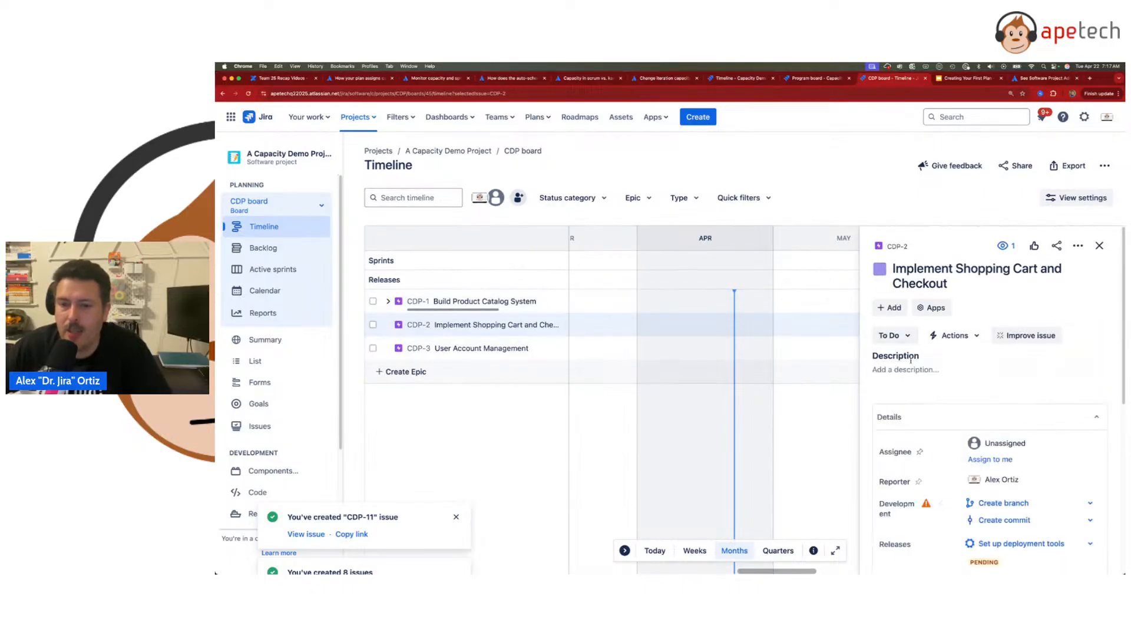
Step: Generate AI child issue suggestions for the Implement Shopping Cart and Checkout epic and accept all of them
click(890, 307)
click(890, 308)
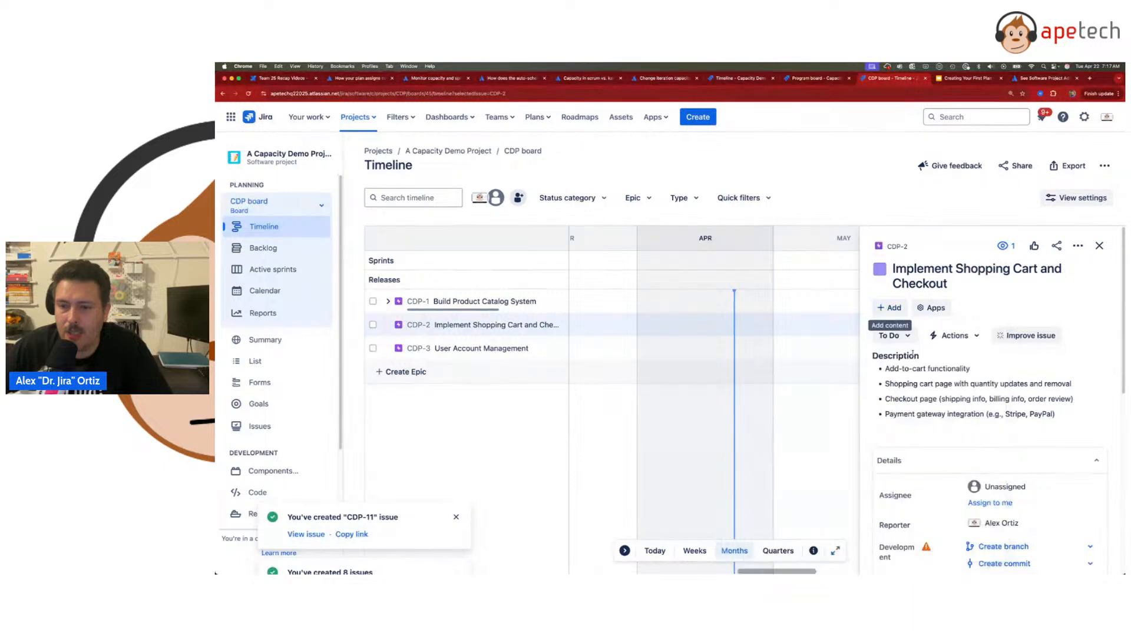
click(890, 308)
click(919, 356)
scroll(918, 373, down, 2)
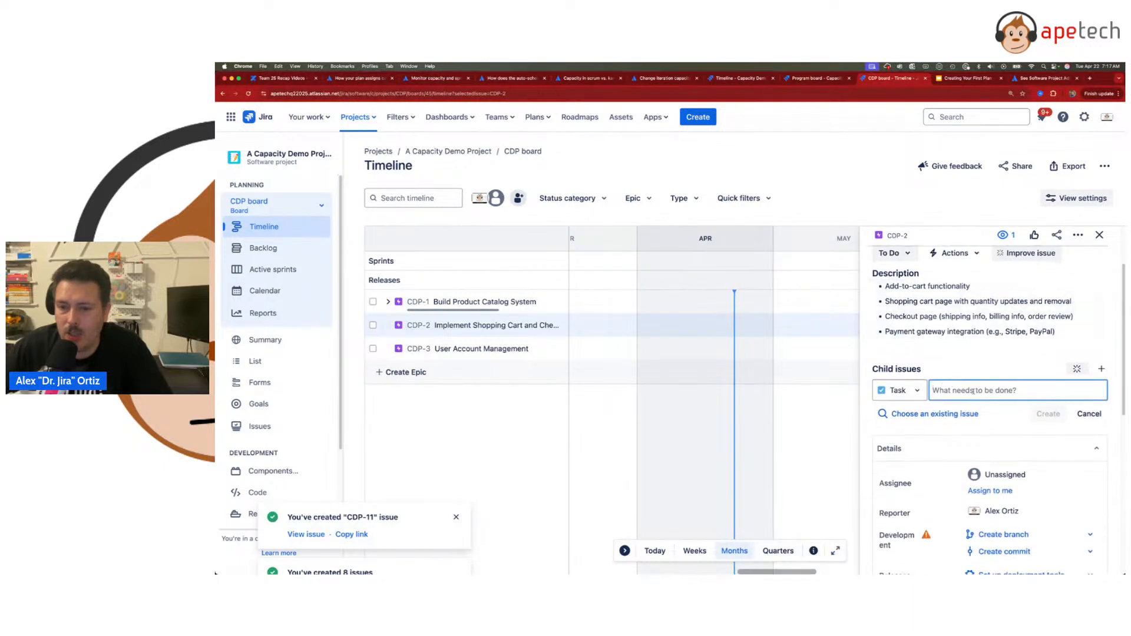
click(1078, 351)
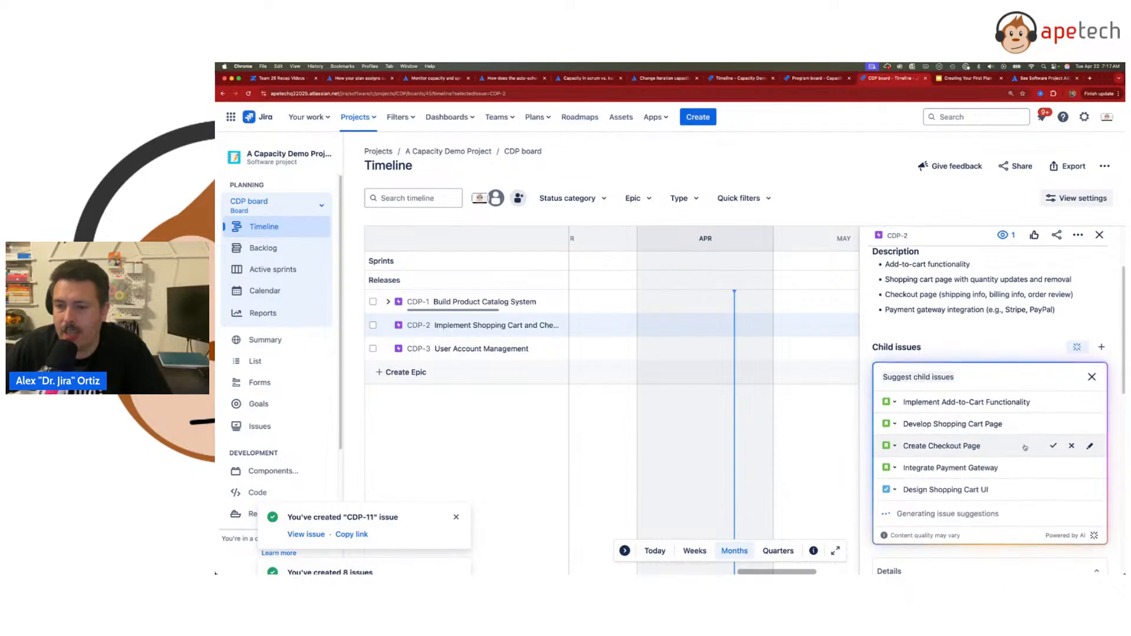
click(1086, 506)
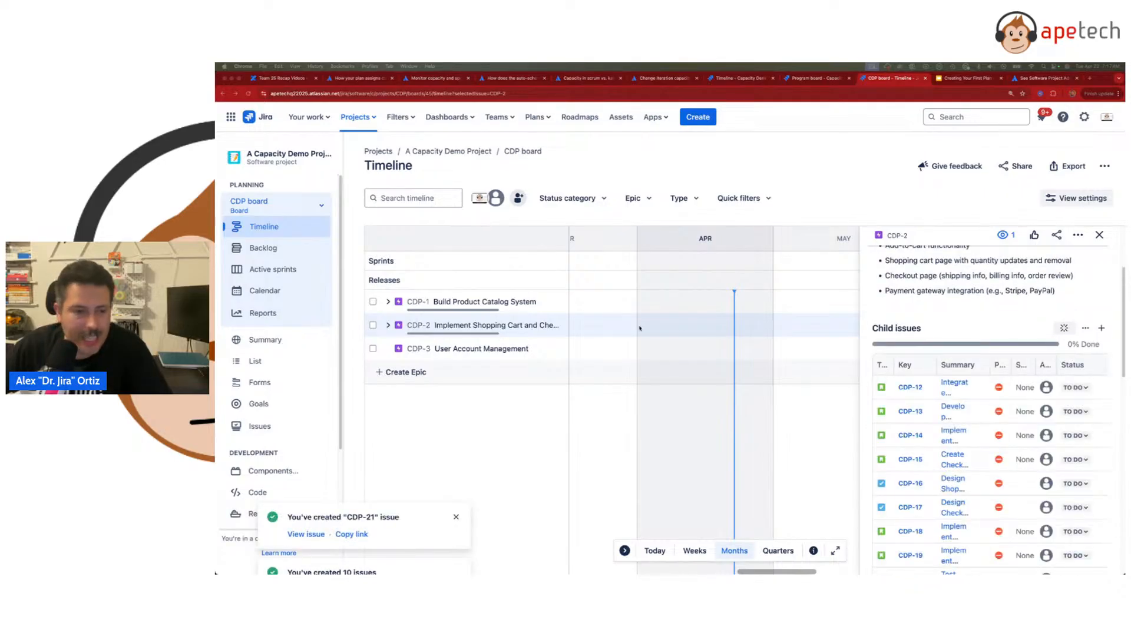
Step: Save a bulleted description for the User Account Management epic covering sign up/log in/log out, password reset, profile with order history, and saved addresses
click(500, 352)
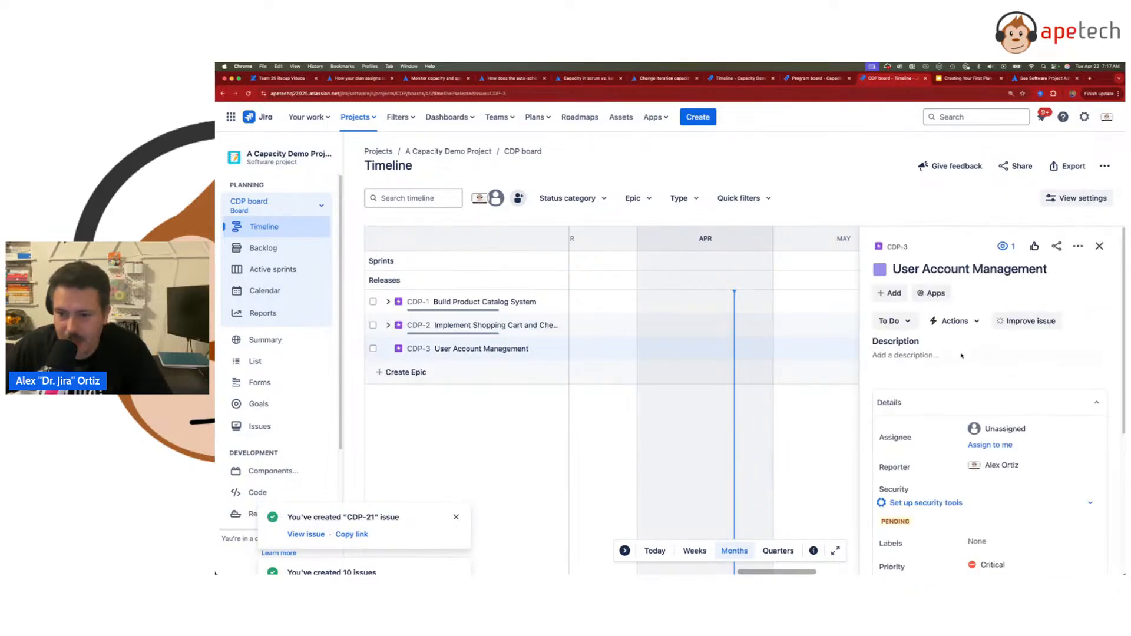
click(907, 357)
key(super+v)
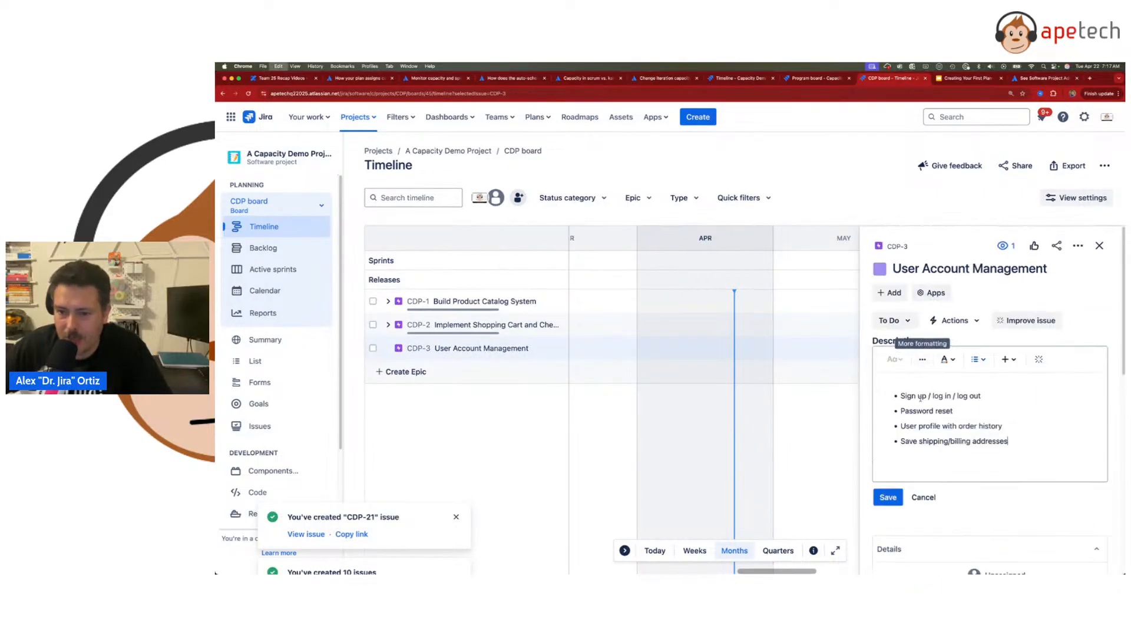
click(891, 497)
Step: Generate AI child issue suggestions for the User Account Management epic and accept all of them
click(890, 293)
click(911, 339)
scroll(911, 339, down, 2)
click(1077, 369)
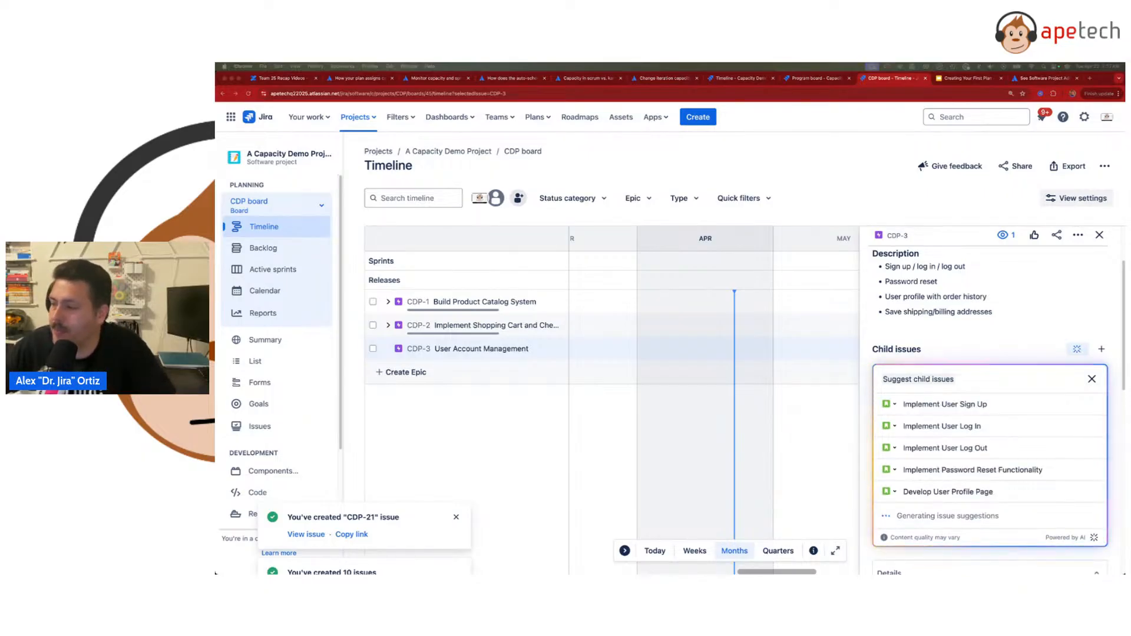
scroll(1073, 425, down, 3)
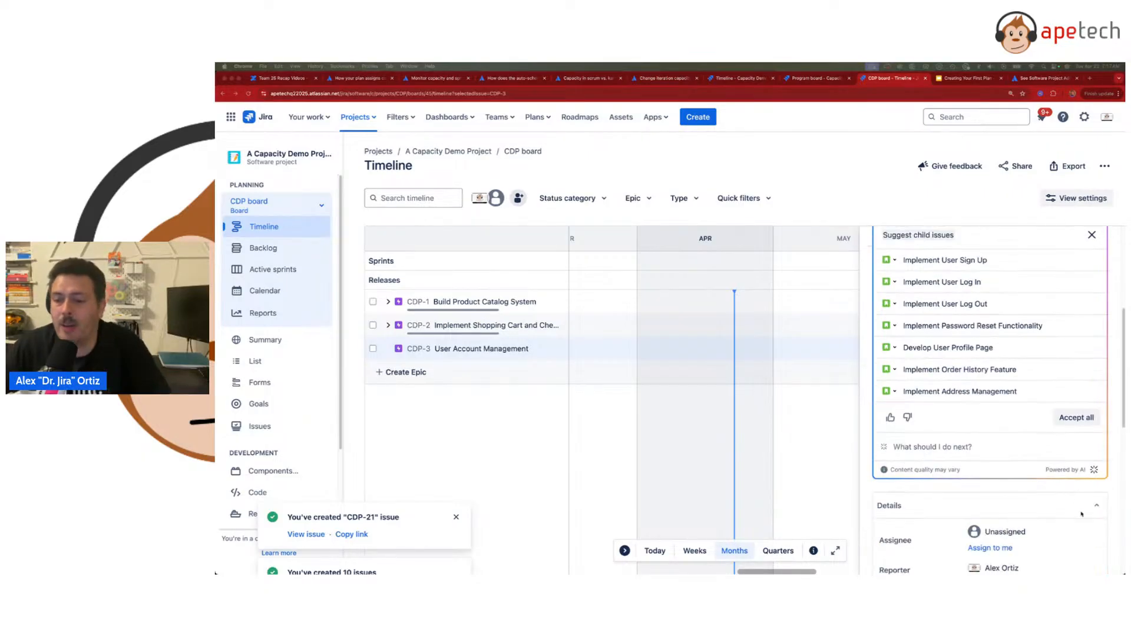
click(1074, 418)
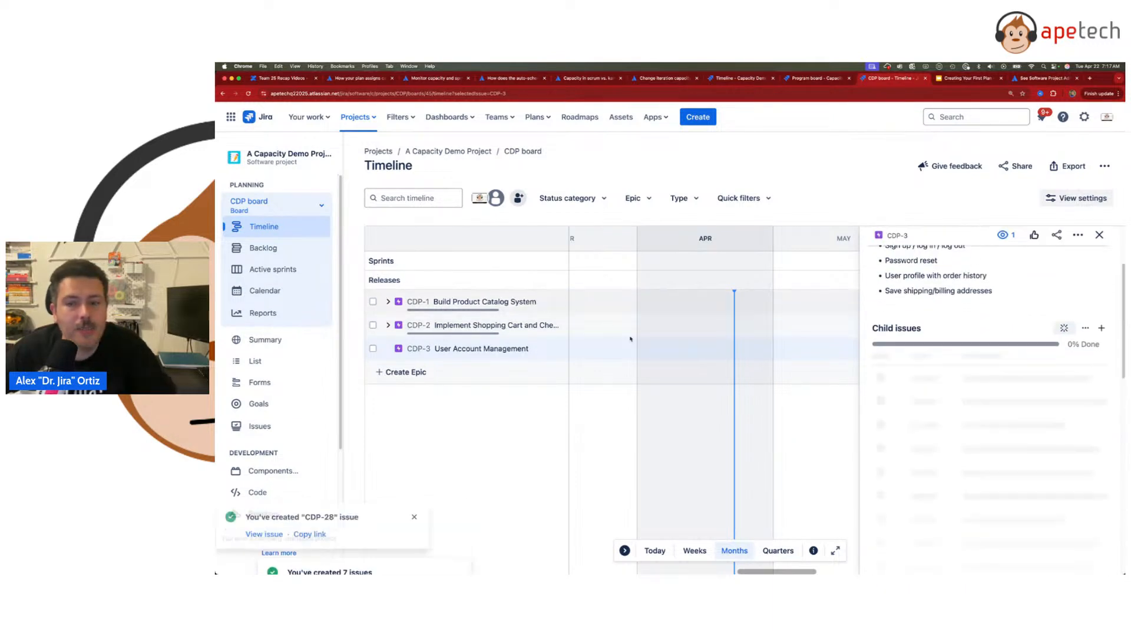
Step: Open the project's backlog and look over CDP Sprint 1 and the listed child issues
click(263, 248)
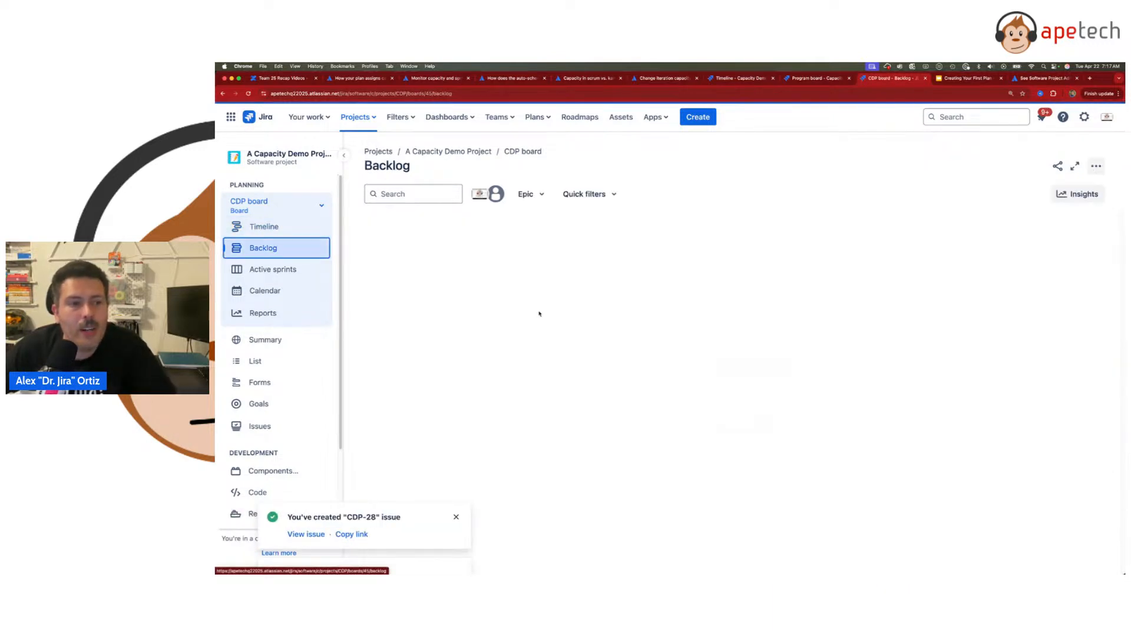
scroll(609, 445, down, 3)
scroll(611, 435, up, 3)
scroll(551, 375, down, 1)
scroll(550, 375, down, 2)
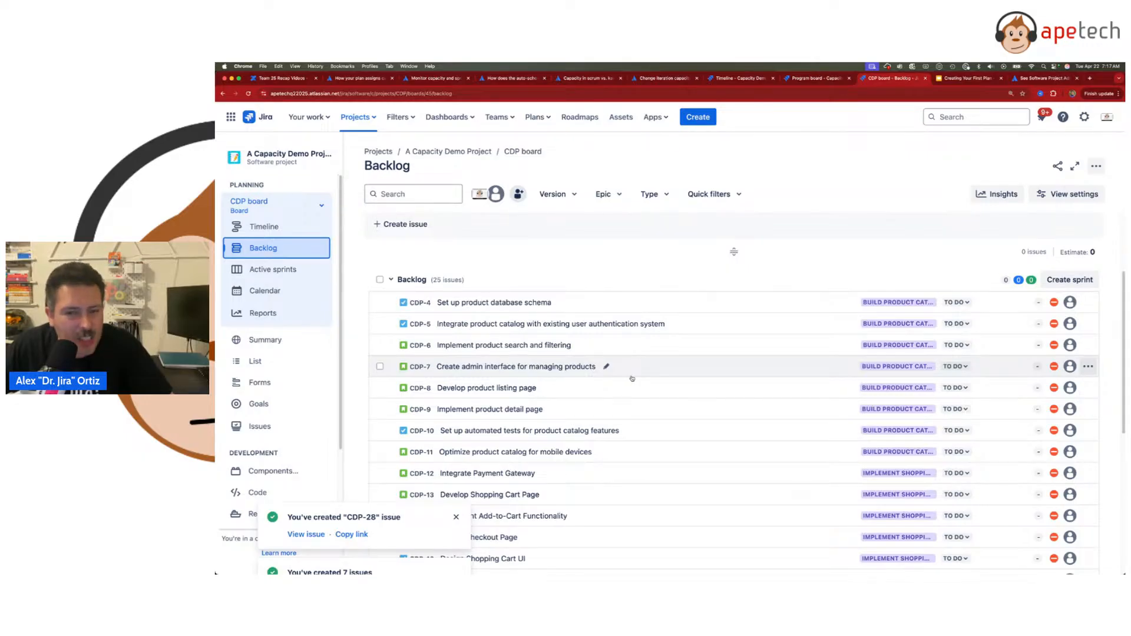
scroll(633, 404, up, 3)
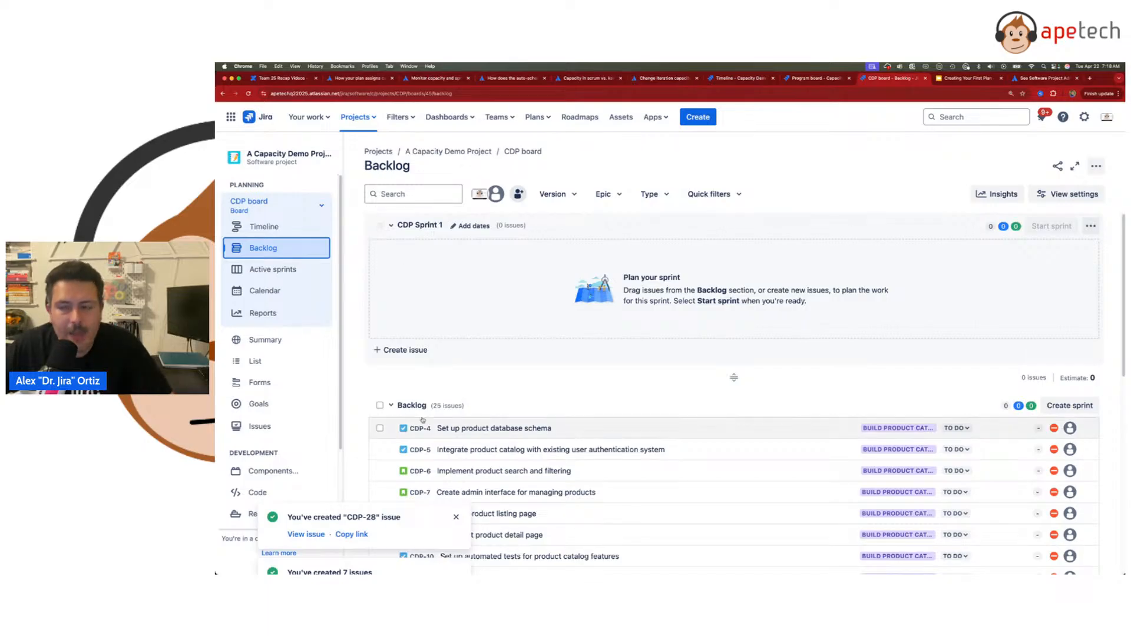
Step: Switch to the Google Slides agenda, highlight the items up to Adding a Scrum Project and Team to Plan, and return to the Jira backlog
click(954, 78)
click(492, 295)
drag(439, 287, 568, 287)
double_click(487, 309)
drag(487, 309, 567, 311)
drag(441, 334, 762, 339)
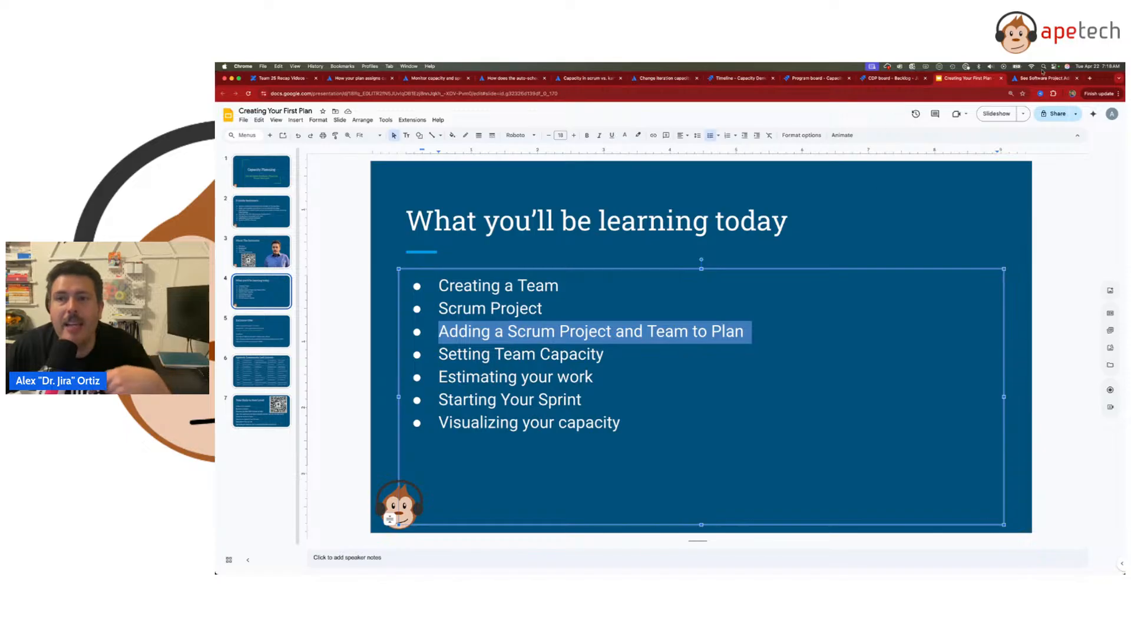
click(874, 80)
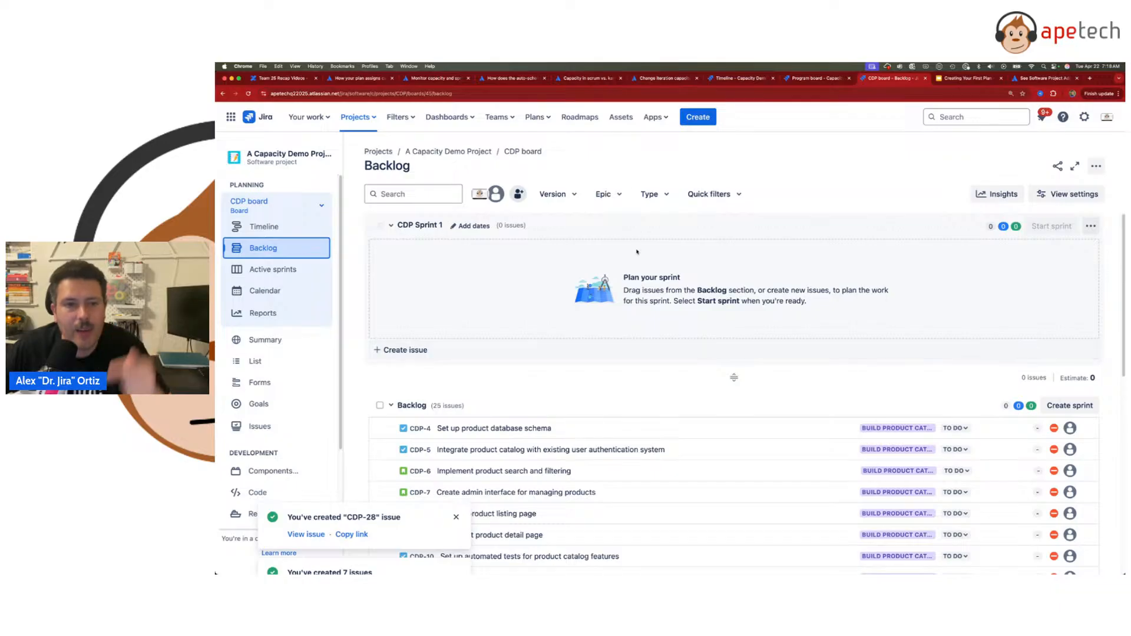
Step: Start a new plan and name it Capacity Planning Demo 2
click(540, 121)
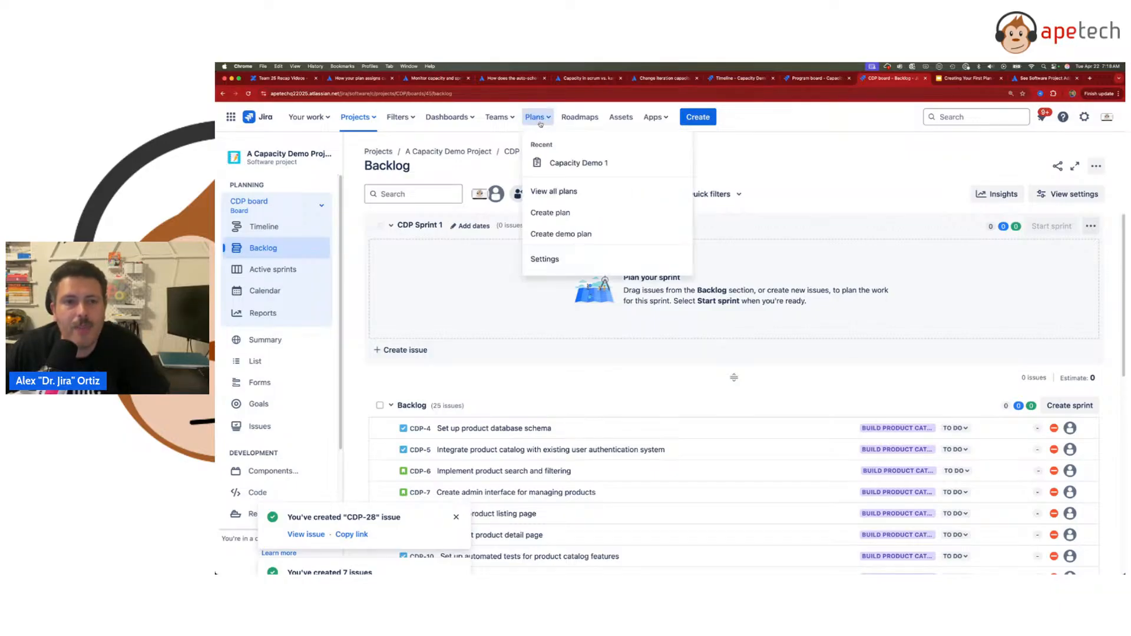
click(560, 213)
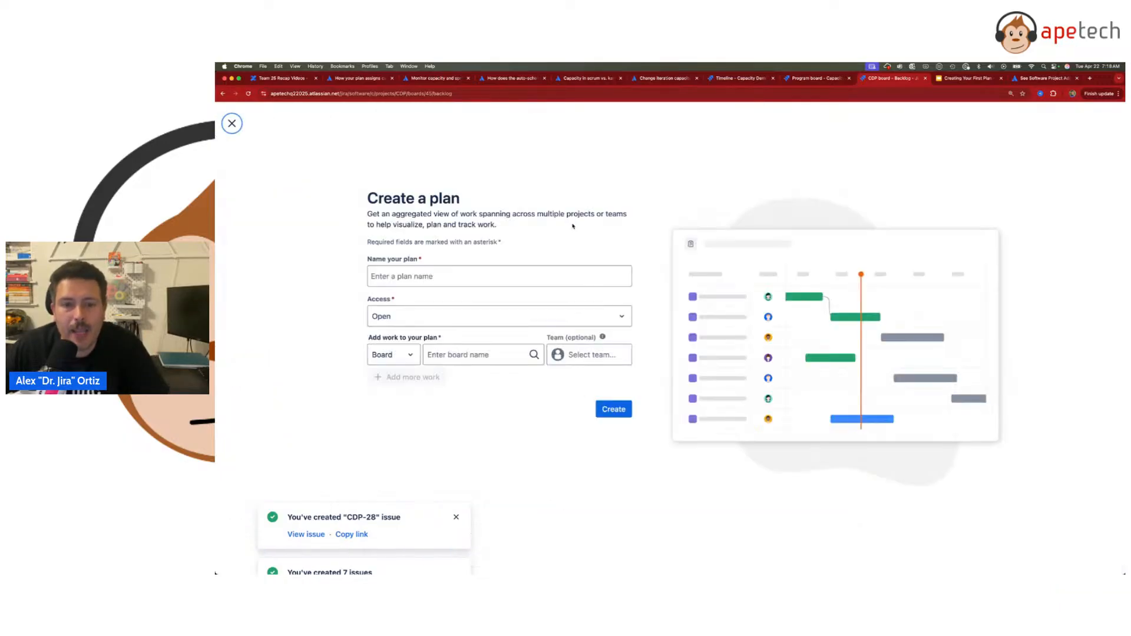
click(478, 275)
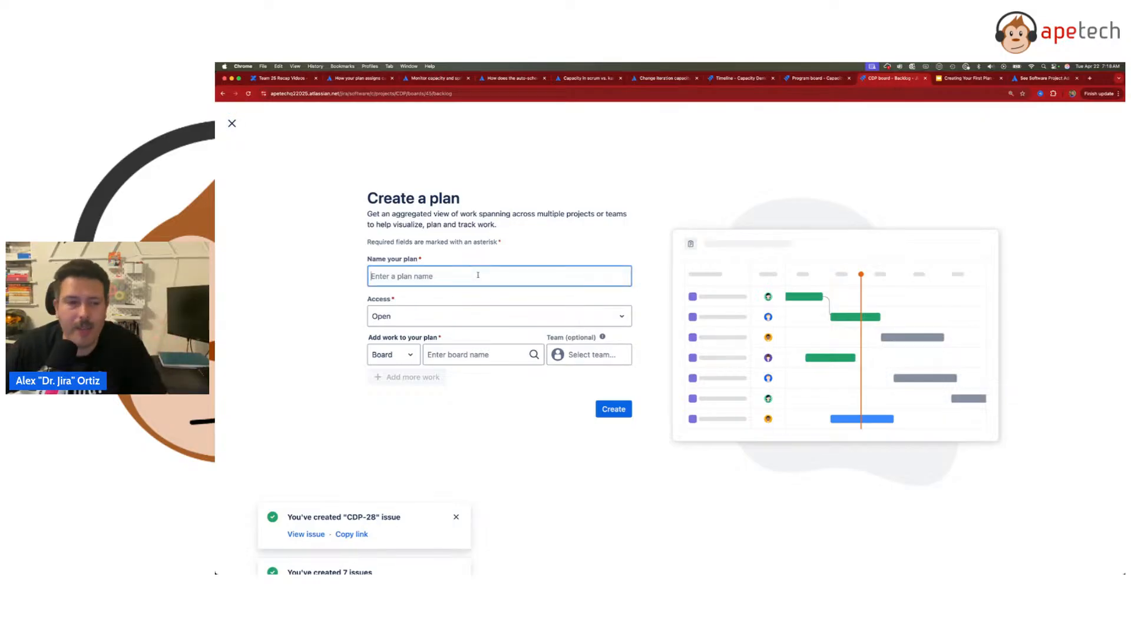
text(Ca)
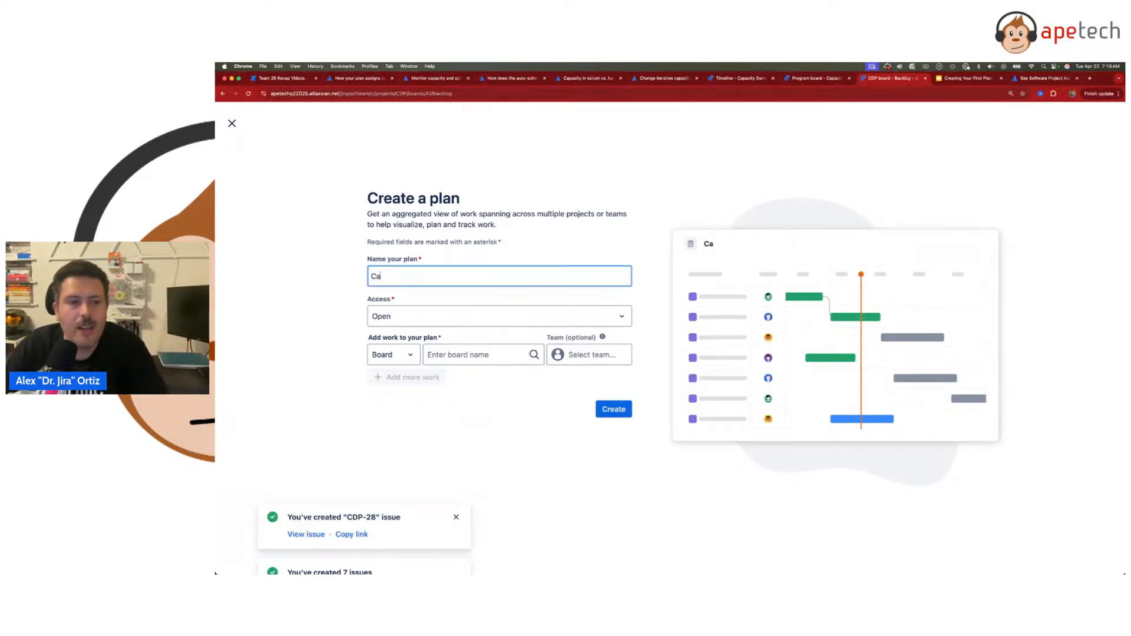
text(pacity Planning Demo 2)
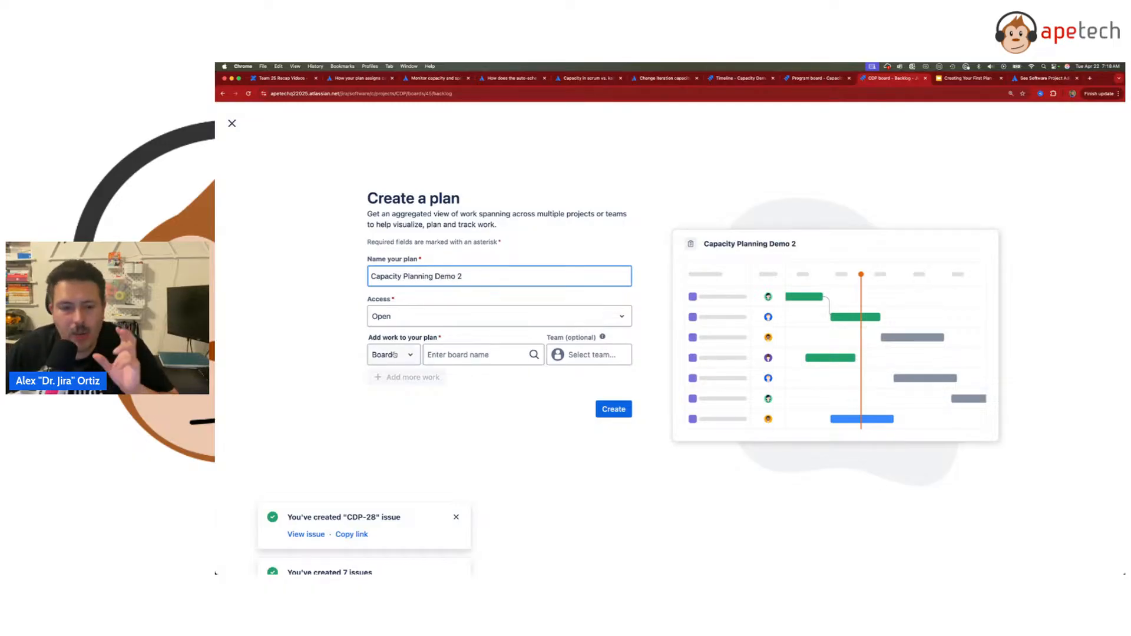
Step: Dismiss all of the issue-creation notifications covering the plan creation page
click(457, 517)
click(457, 518)
click(457, 518)
click(457, 518)
click(456, 517)
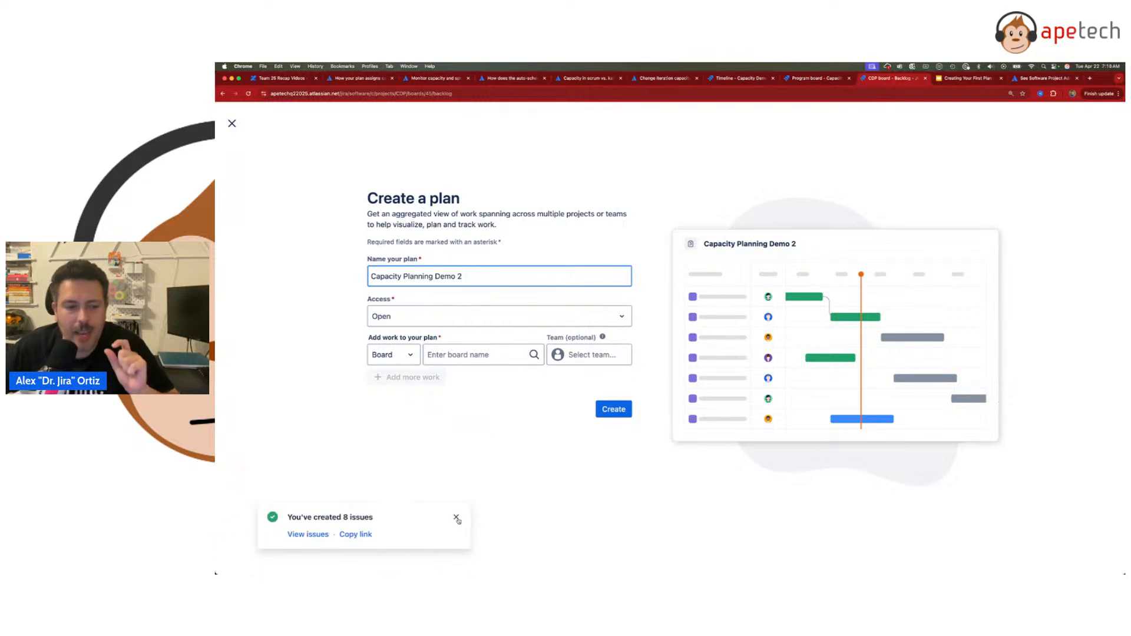
click(457, 518)
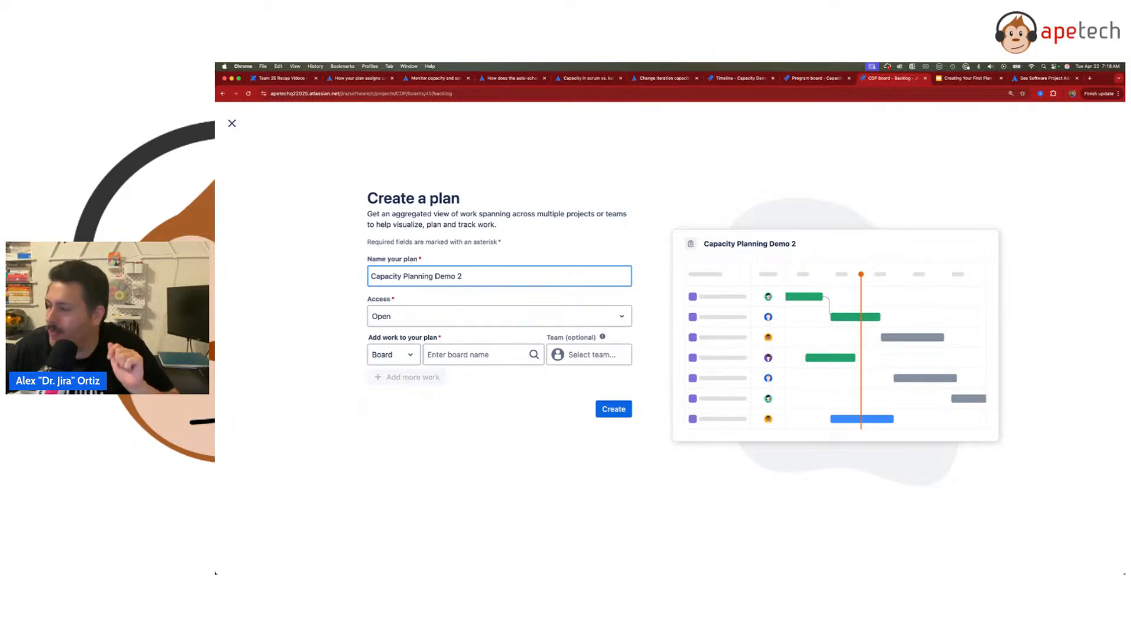
Step: Add CDP board as the plan's work source, using the Board source type
click(385, 356)
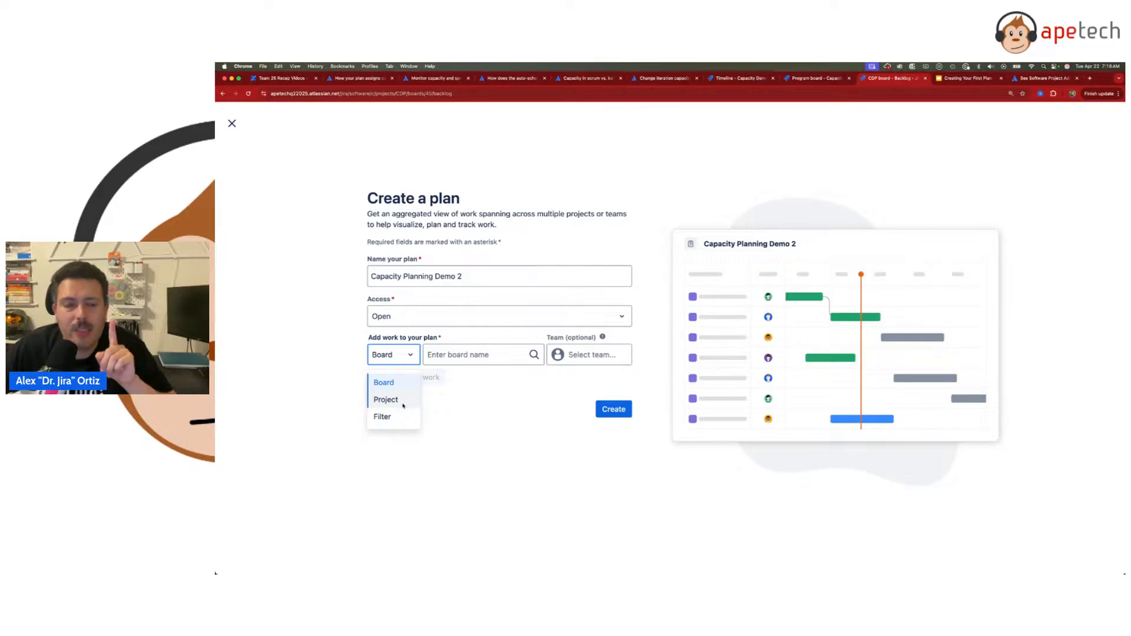
click(389, 383)
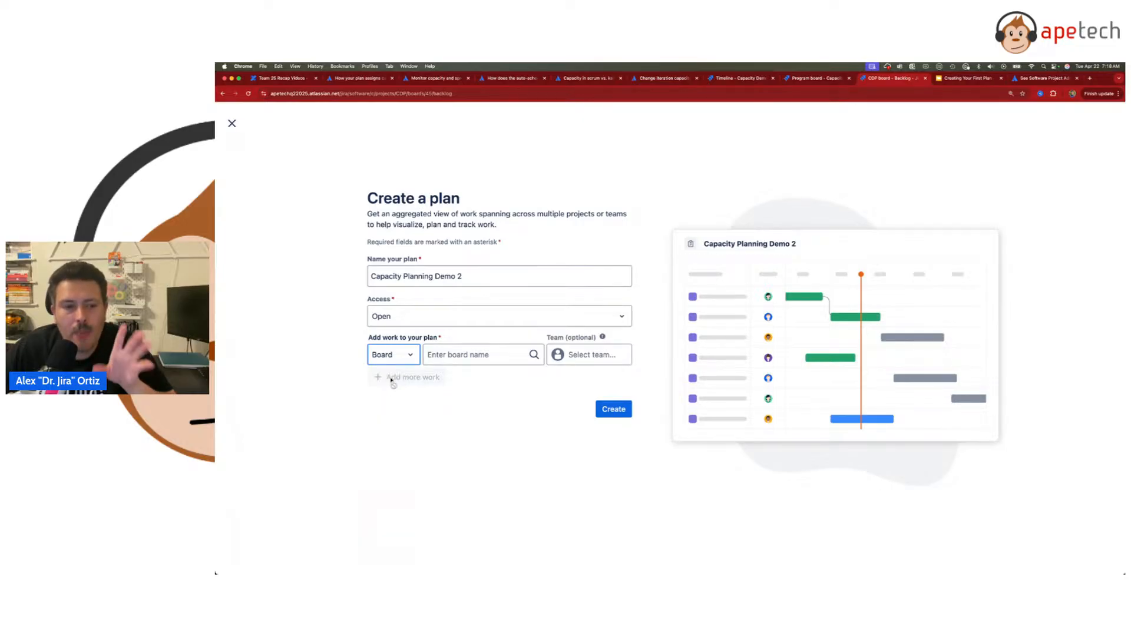
click(463, 363)
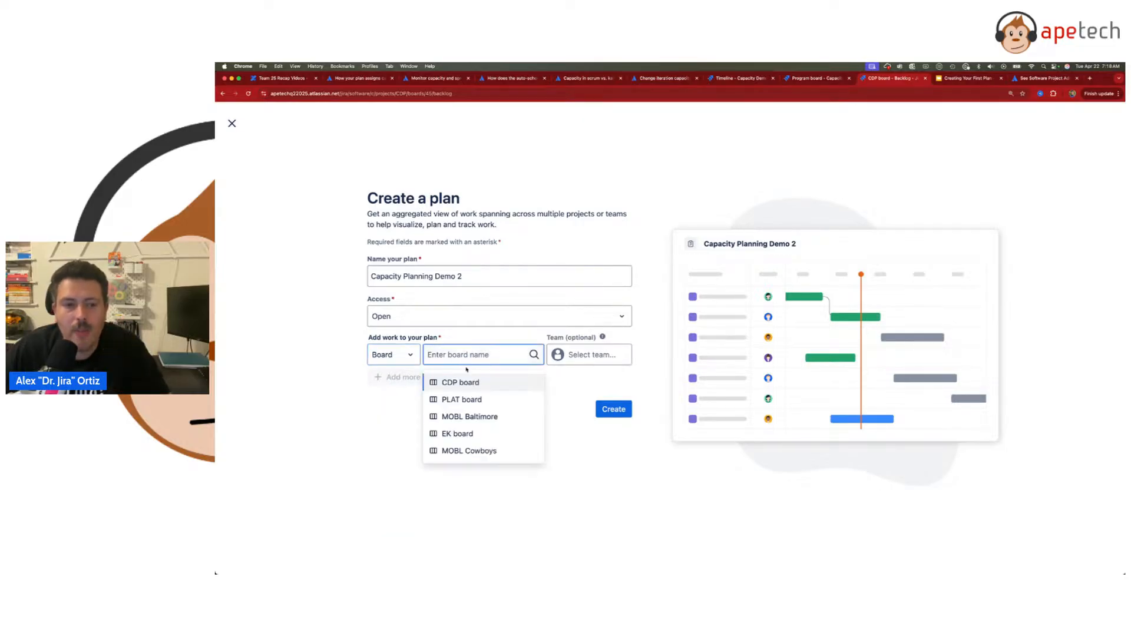
click(471, 383)
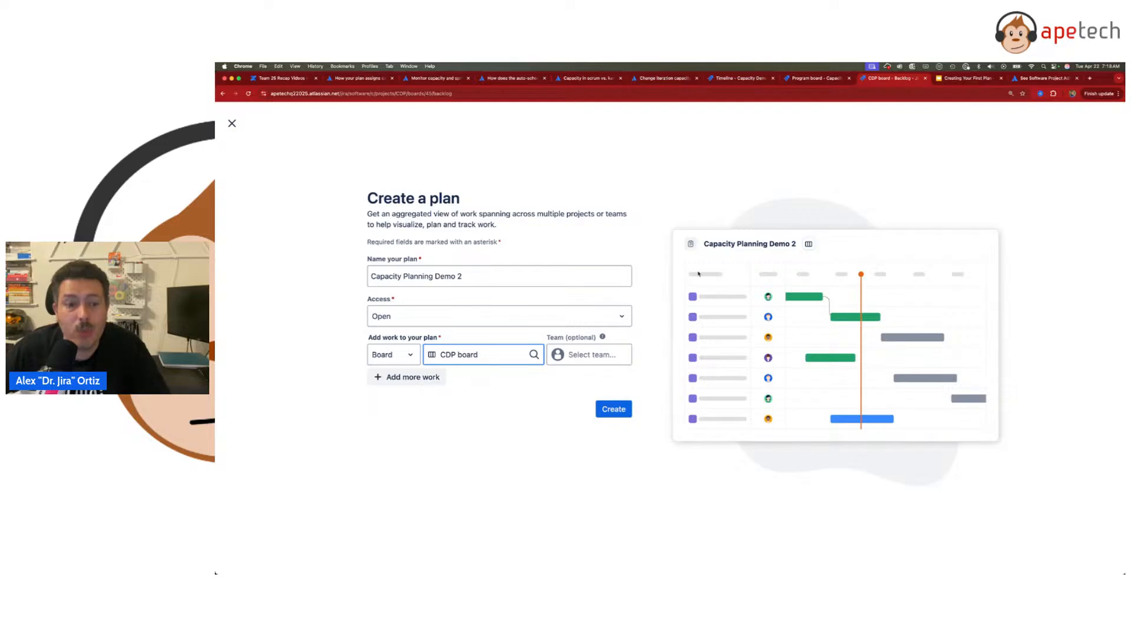
Step: Assign The Capacity Demo Team to the CDP board source and create the plan
click(597, 358)
scroll(621, 439, down, 5)
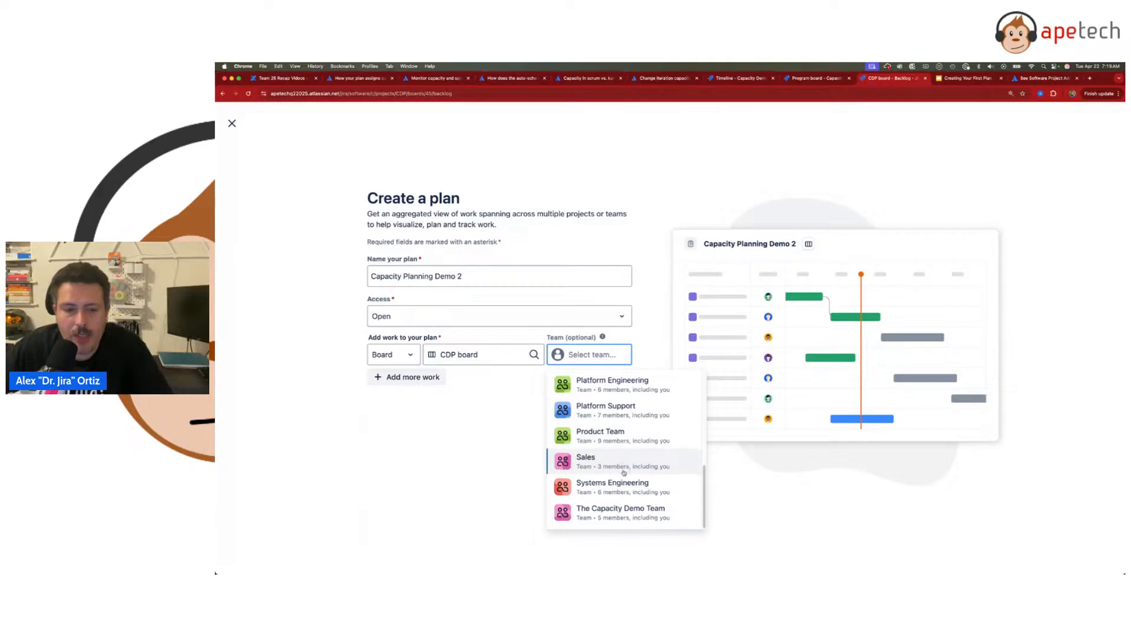
click(626, 517)
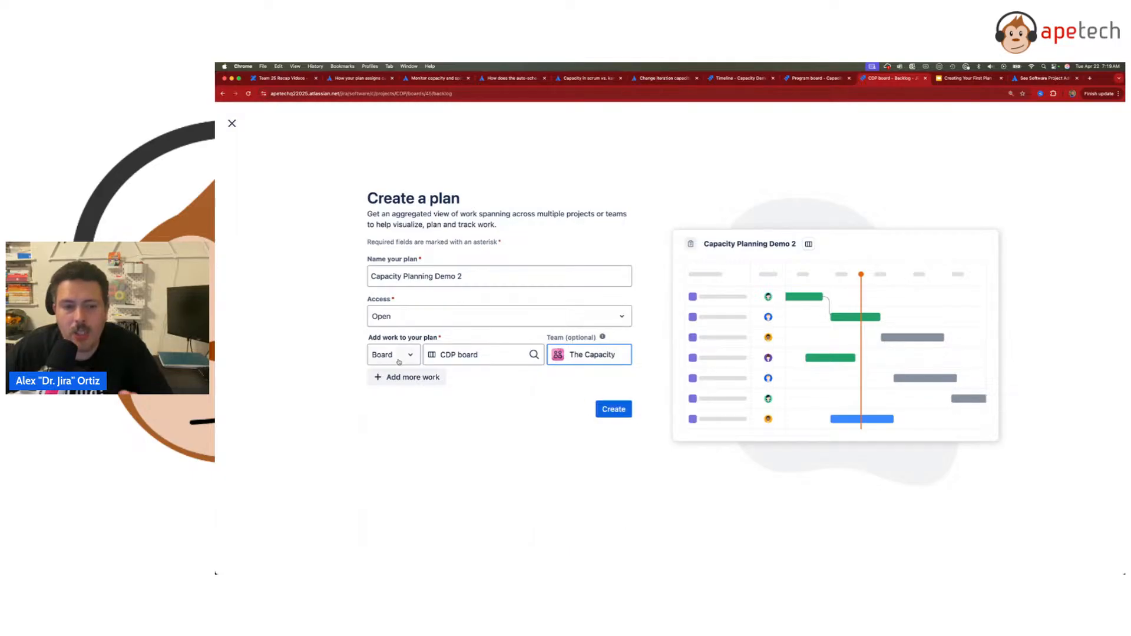
click(617, 416)
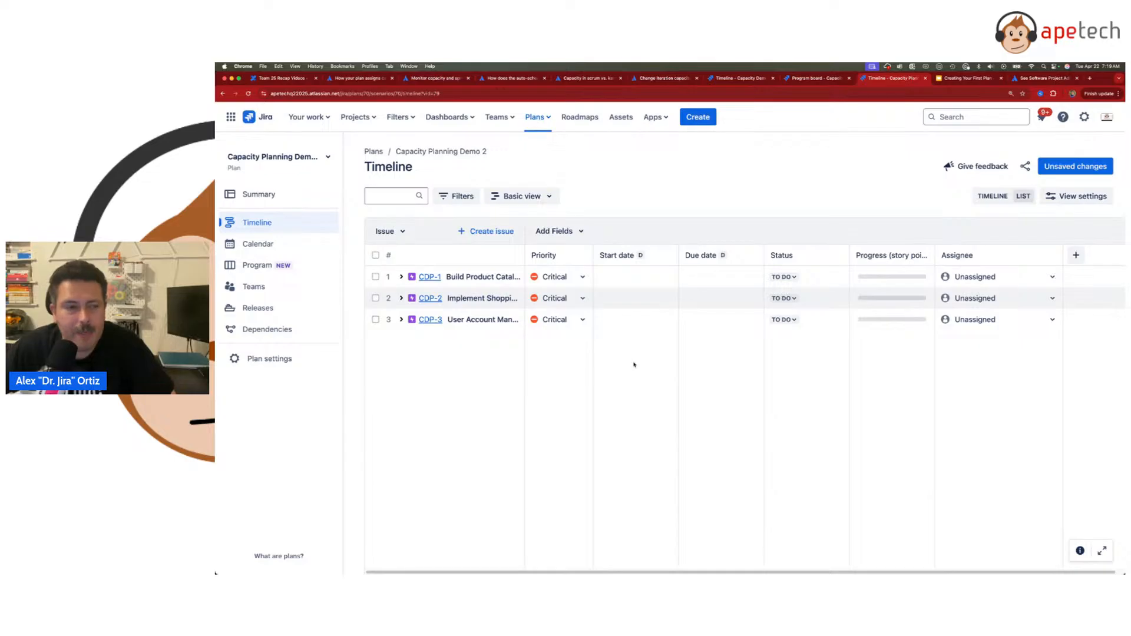
Step: View the new plan's teams and highlight The Capacity Demo Team's name and capacity
click(253, 292)
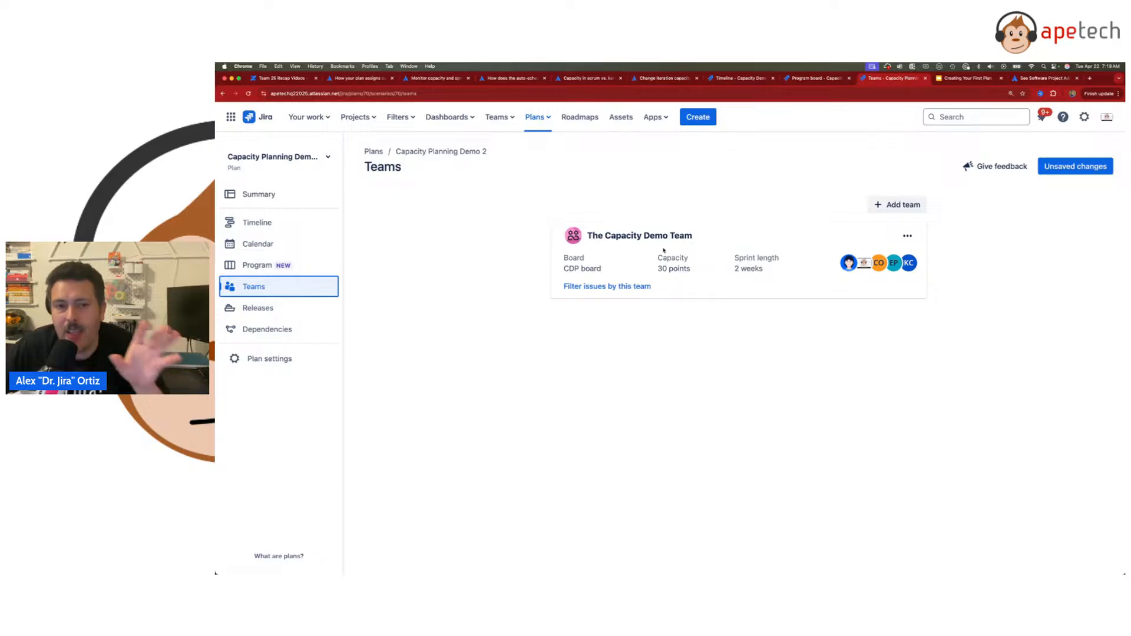
drag(603, 235, 694, 236)
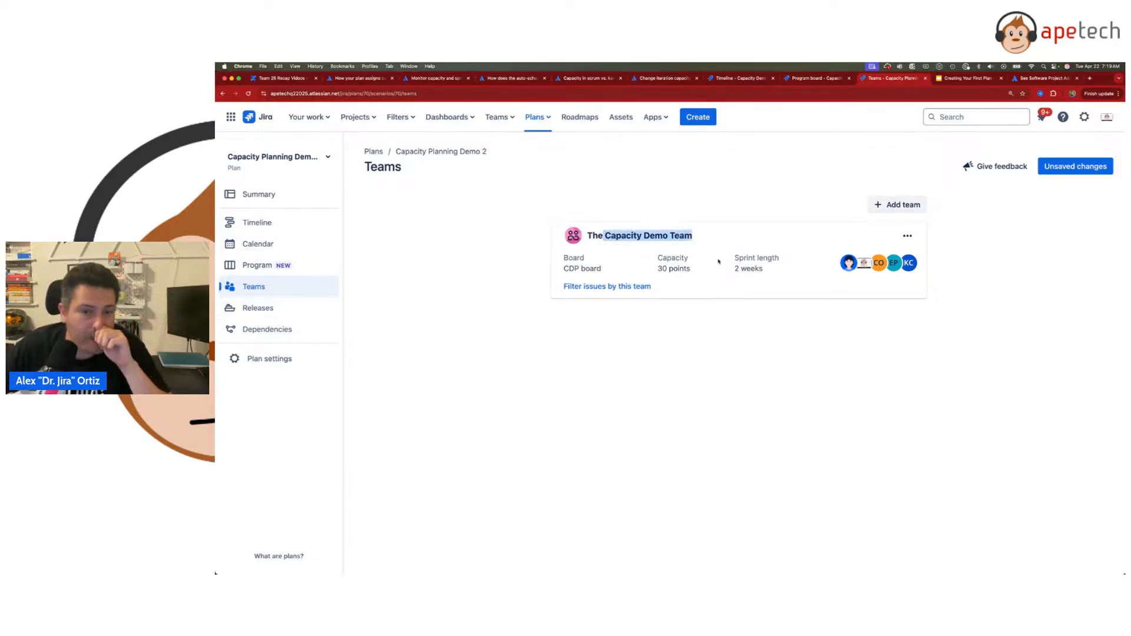
drag(690, 270, 657, 269)
click(659, 258)
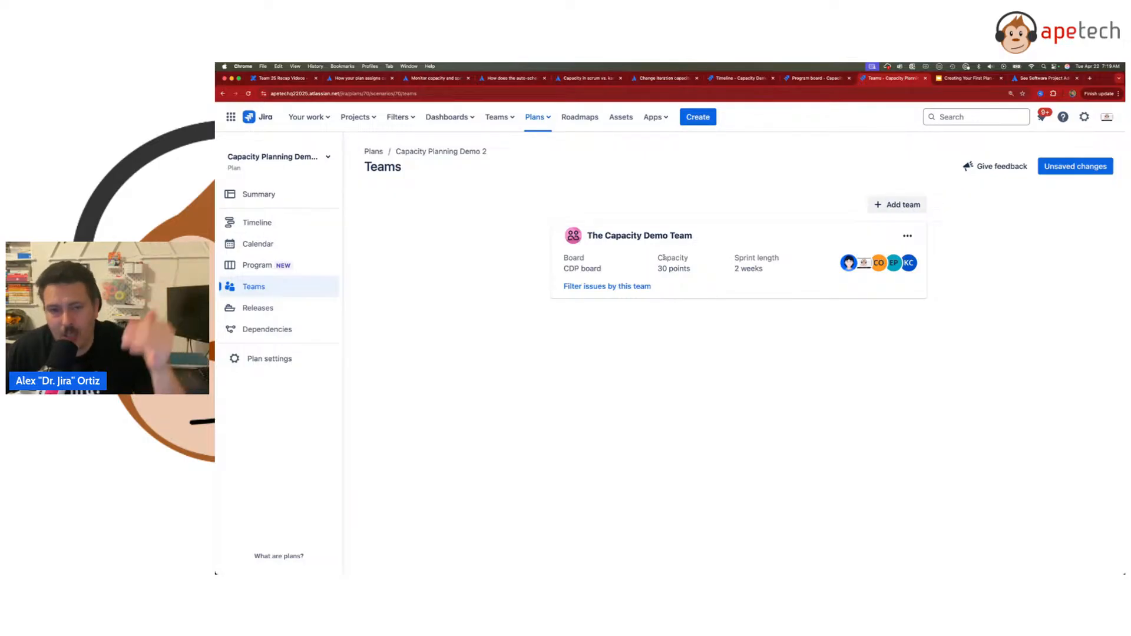
Step: Open the settings of The Capacity Demo Team and inspect its sprint length and capacity fields
click(910, 236)
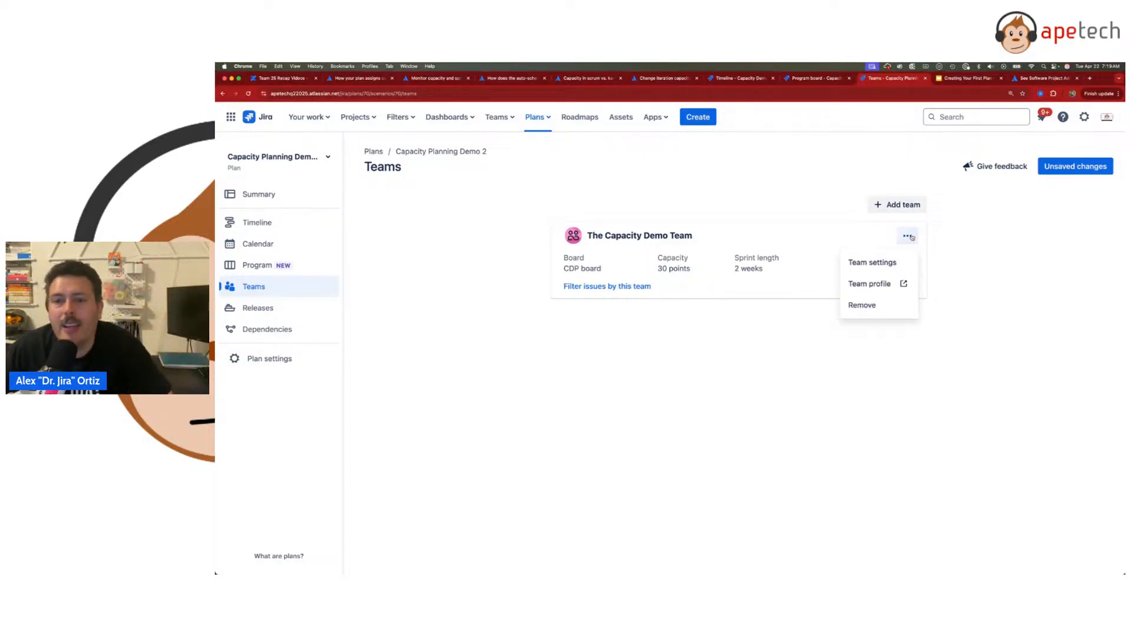
click(891, 262)
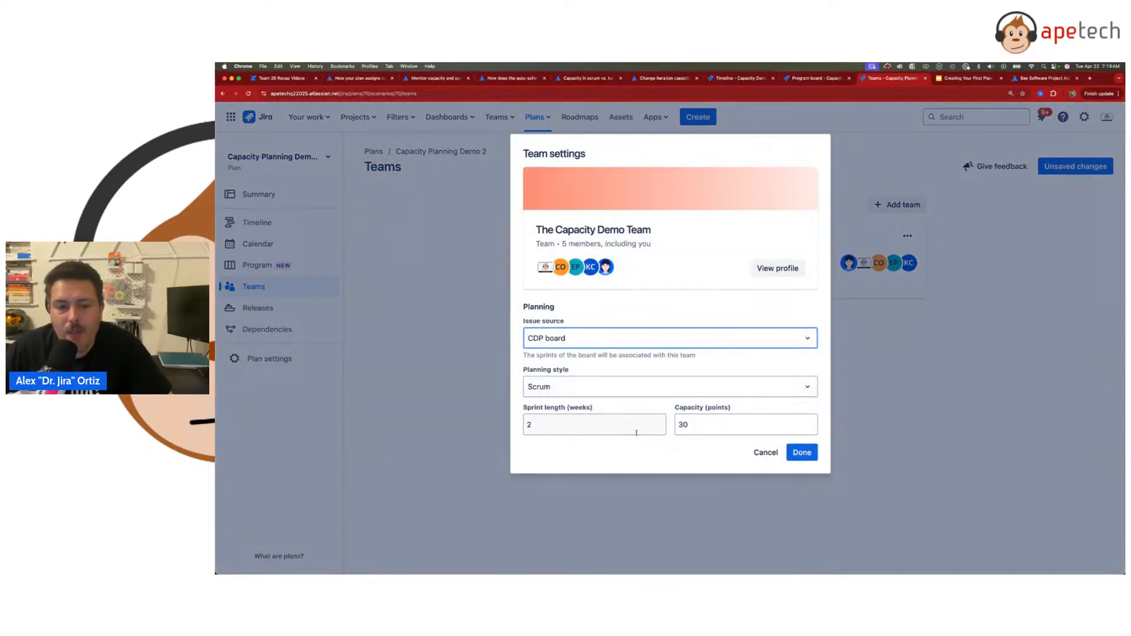
click(597, 429)
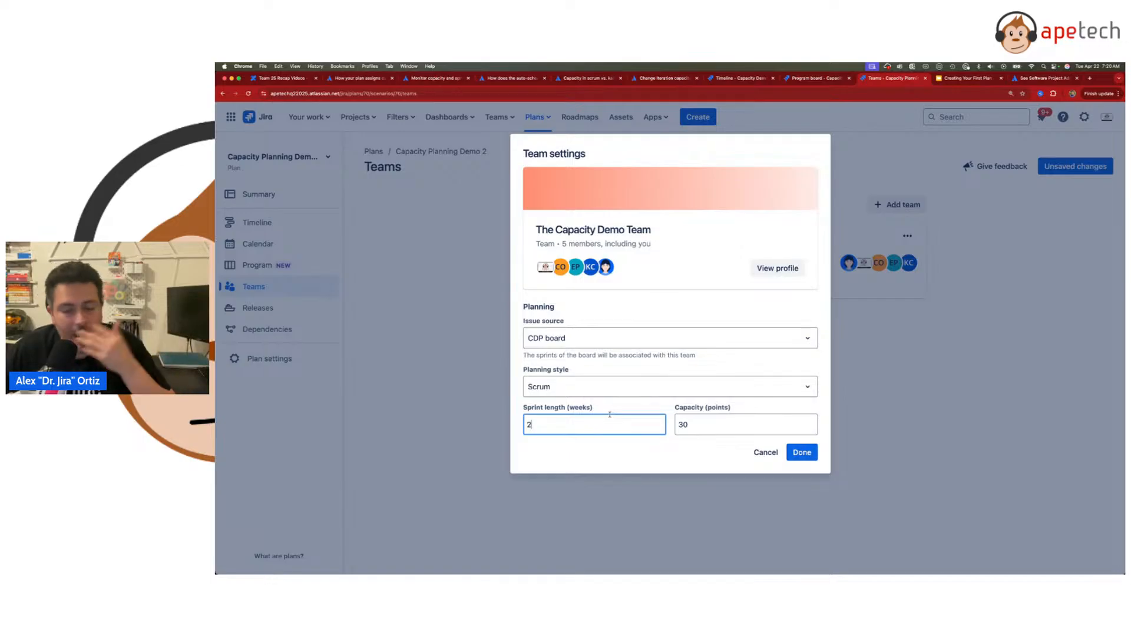
click(710, 429)
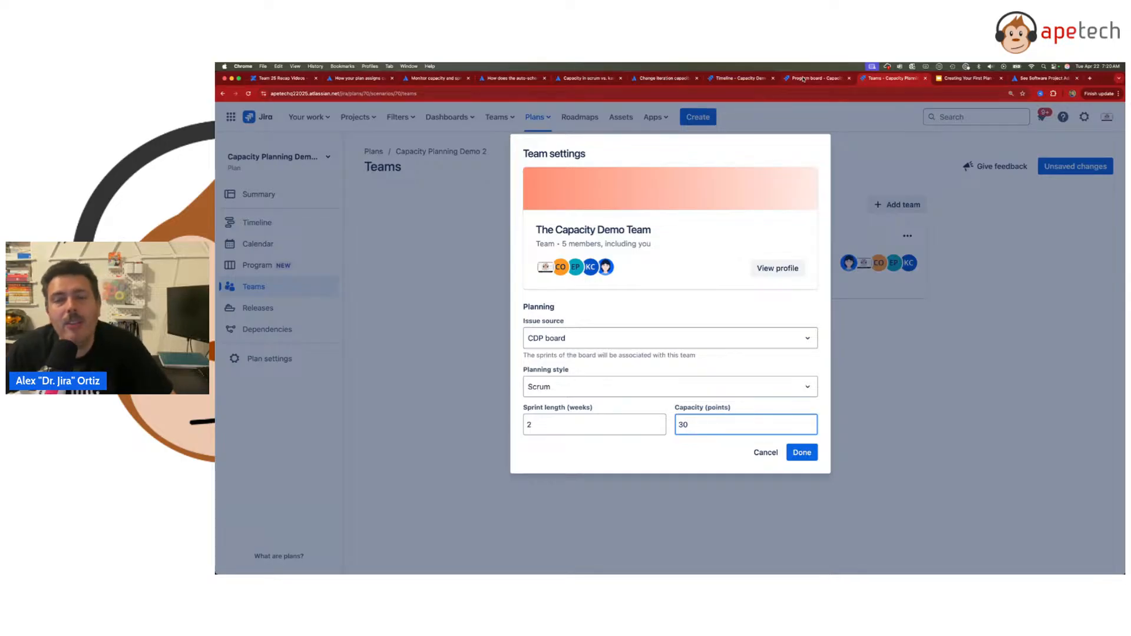
Step: Close the Add sprints dialog on the Capacity Demo 1 program board and open A Capacity Demo Project, dismissing the board limit notice
click(803, 78)
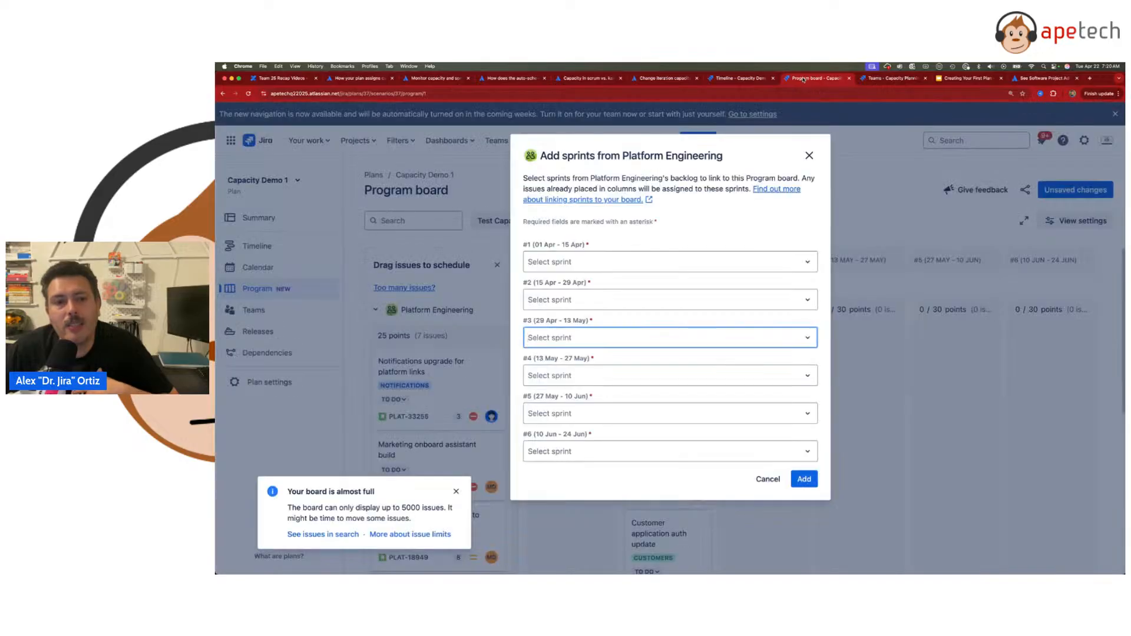
click(811, 156)
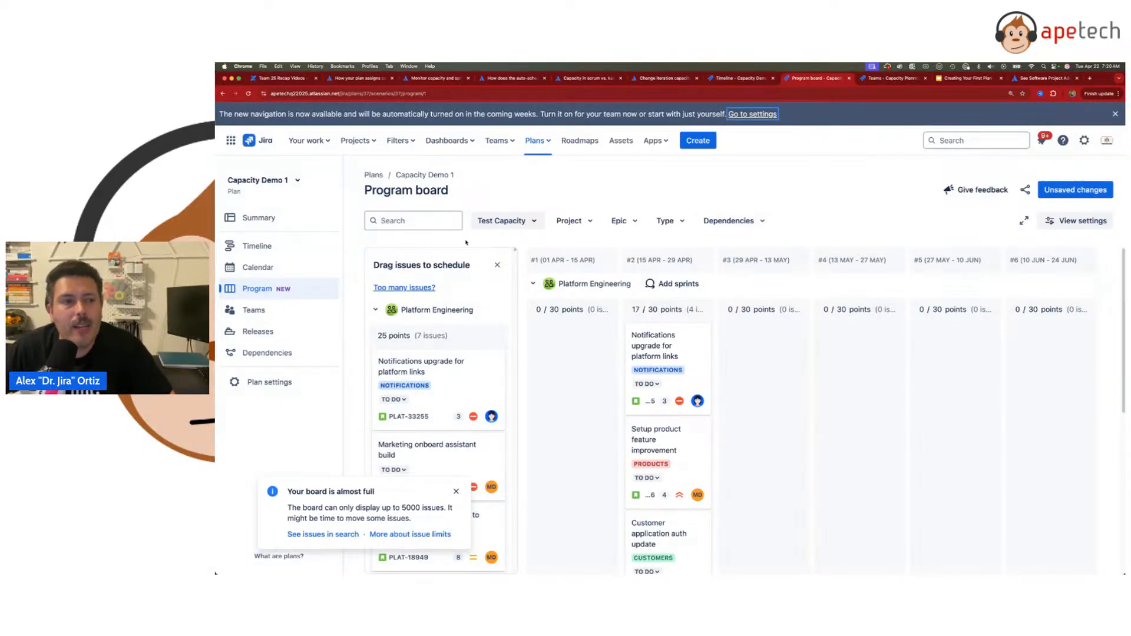
click(354, 144)
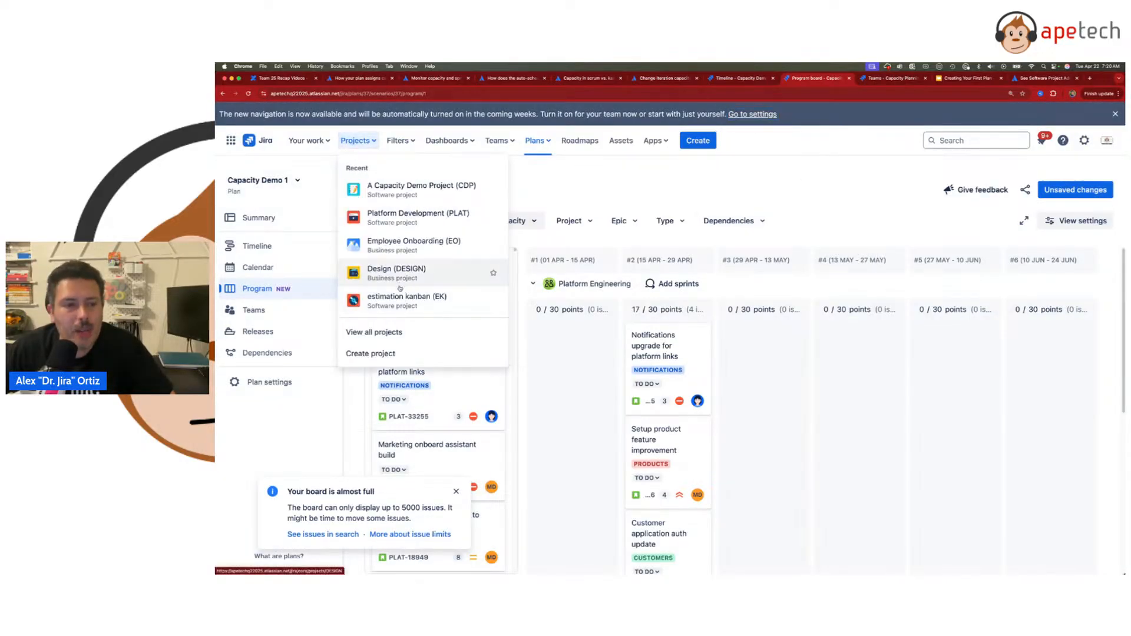
click(395, 199)
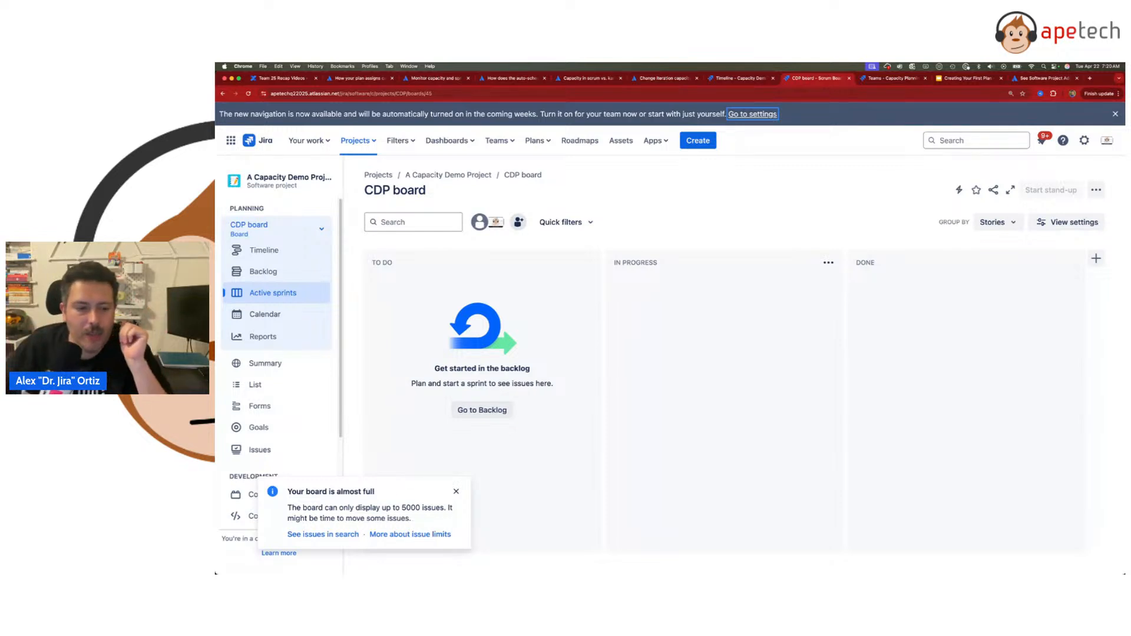
click(456, 492)
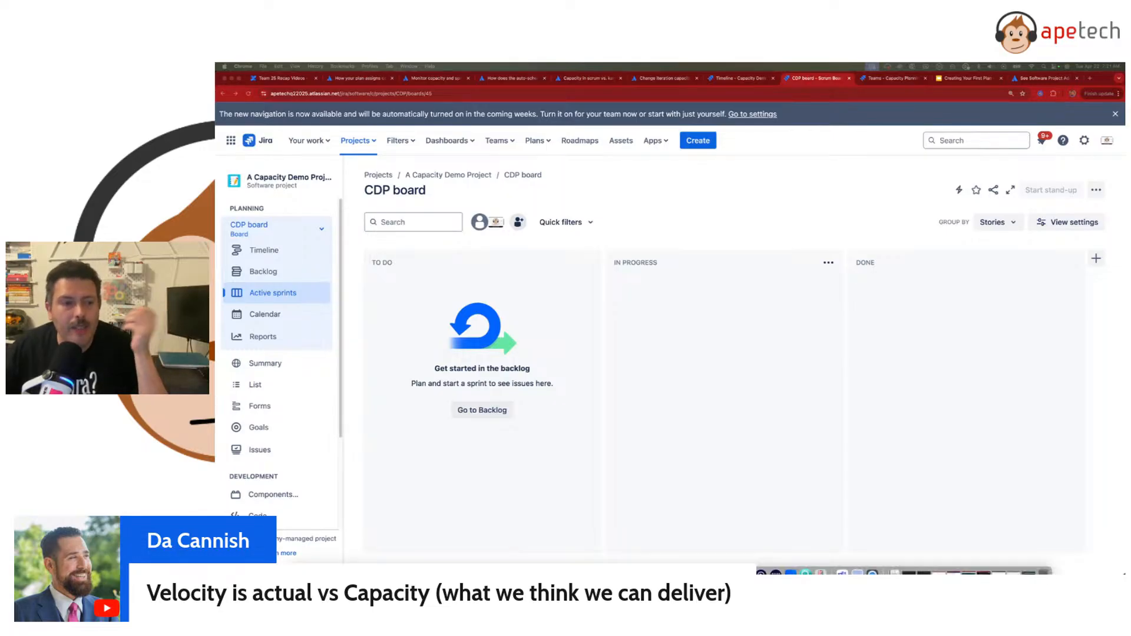
Step: View the Velocity Chart report of A Capacity Demo Project and that of Platform Development
click(318, 336)
click(295, 391)
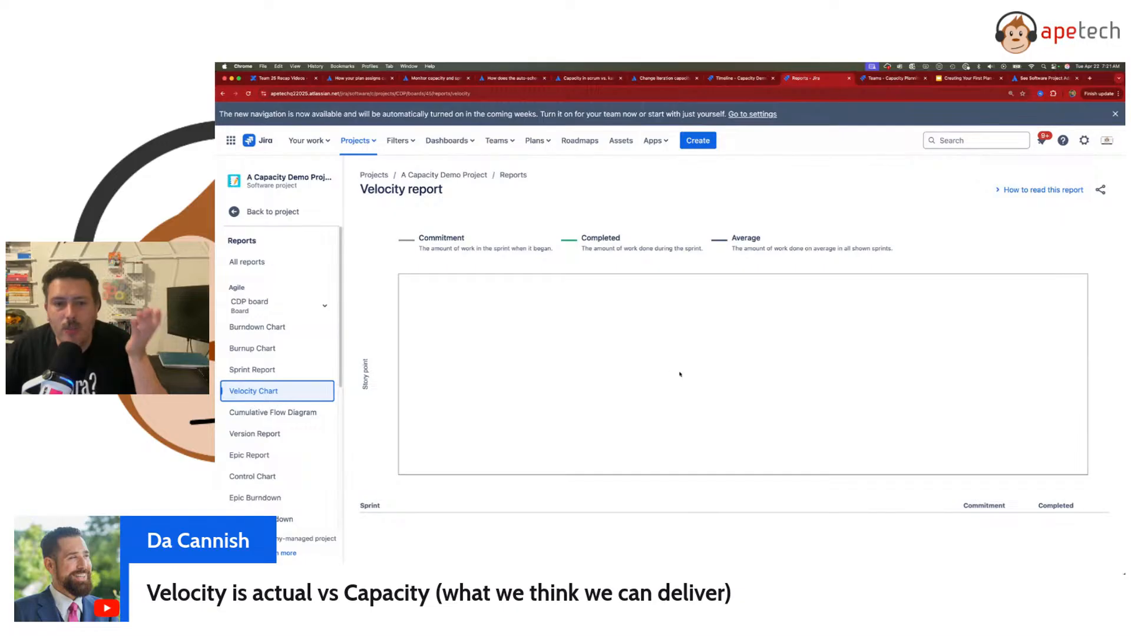
click(356, 140)
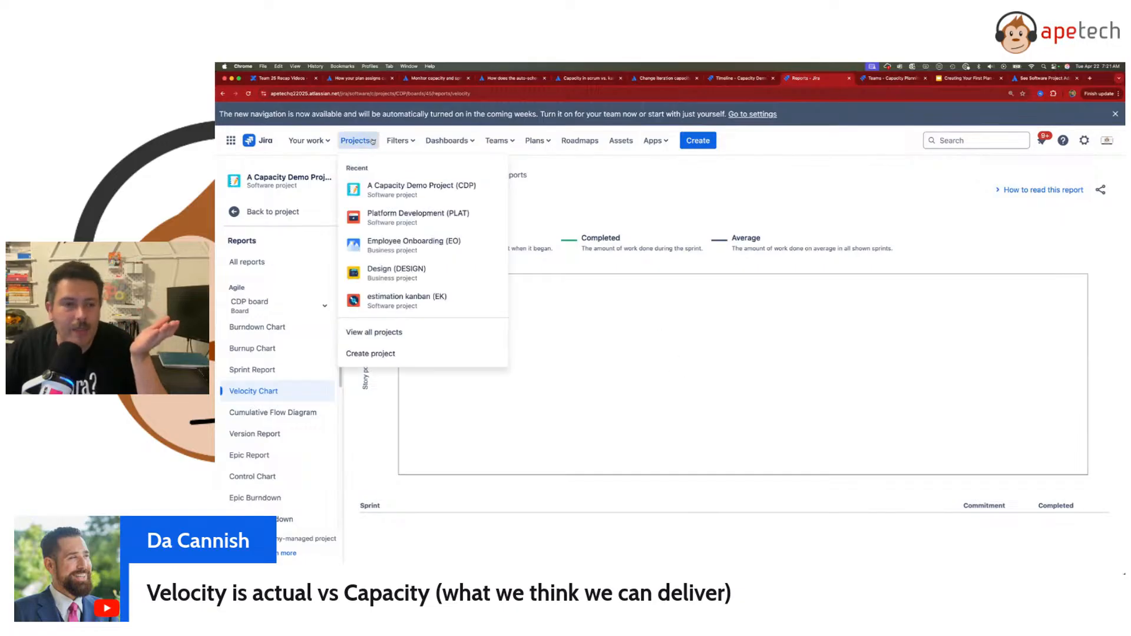
click(402, 216)
click(277, 331)
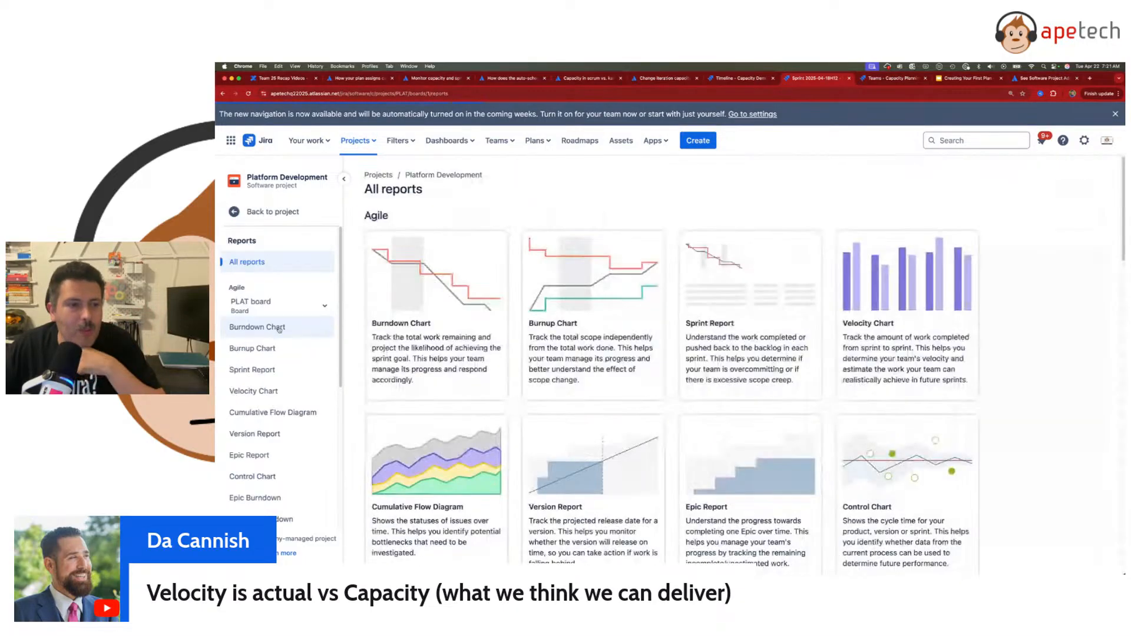
click(259, 393)
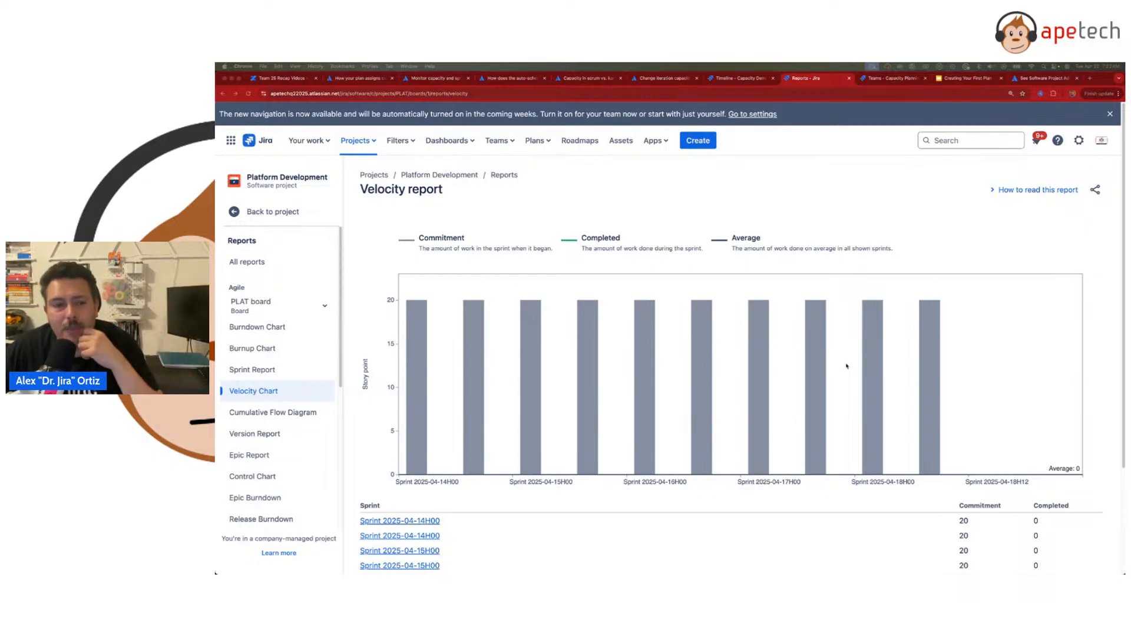
Step: Examine the Platform Development velocity report, comparing the commitment and completed points per sprint and the average
scroll(847, 366, down, 5)
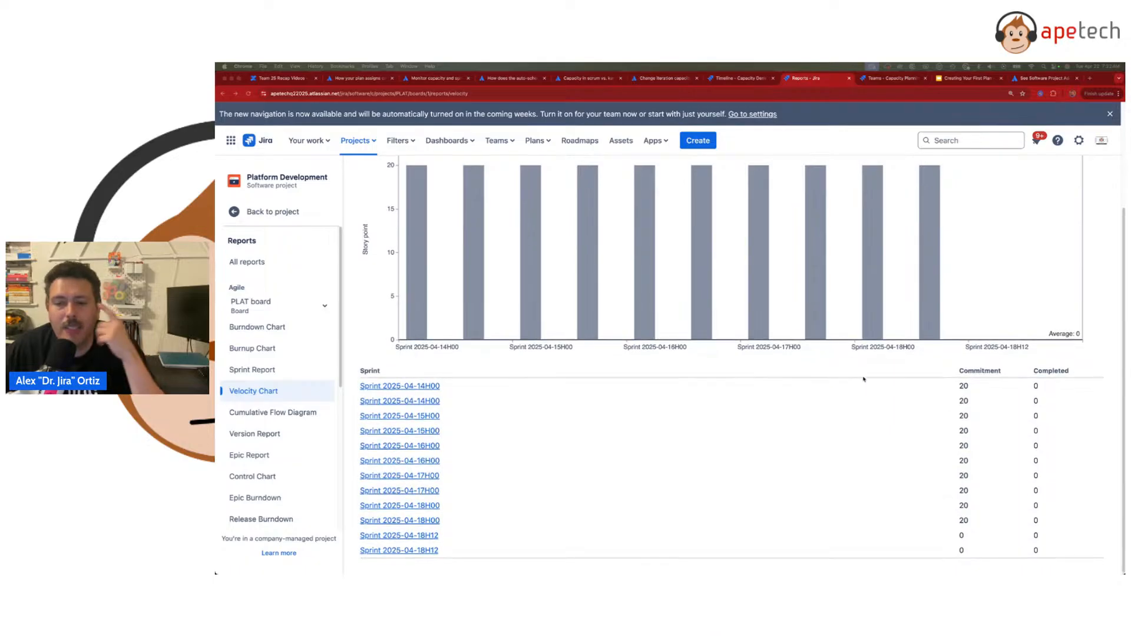
scroll(864, 379, up, 2)
scroll(863, 383, up, 2)
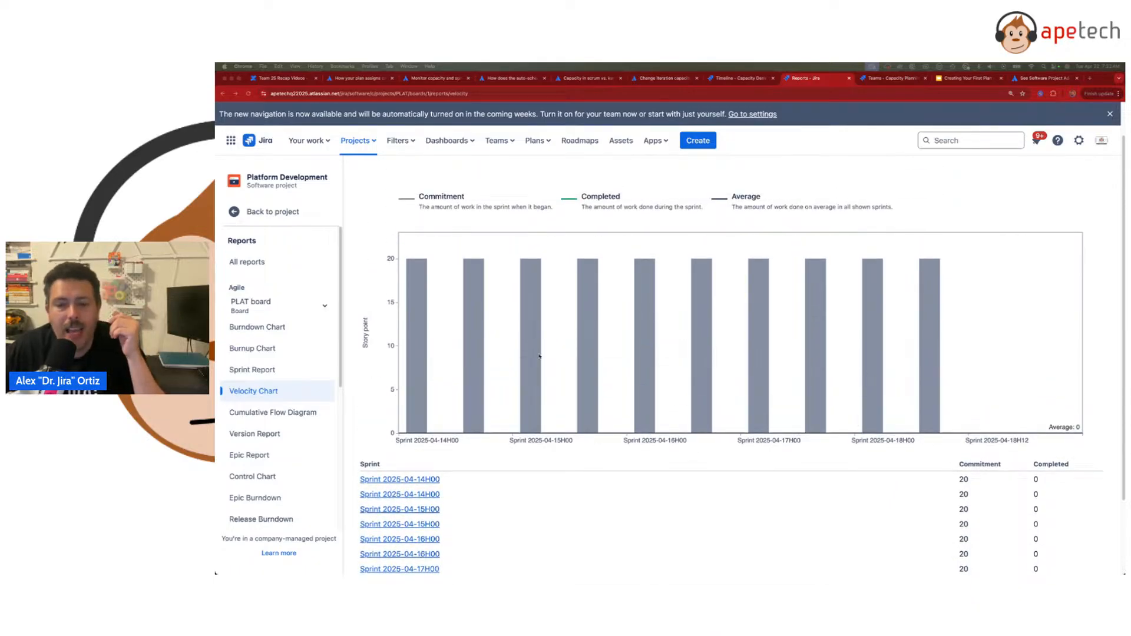
scroll(1010, 441, down, 2)
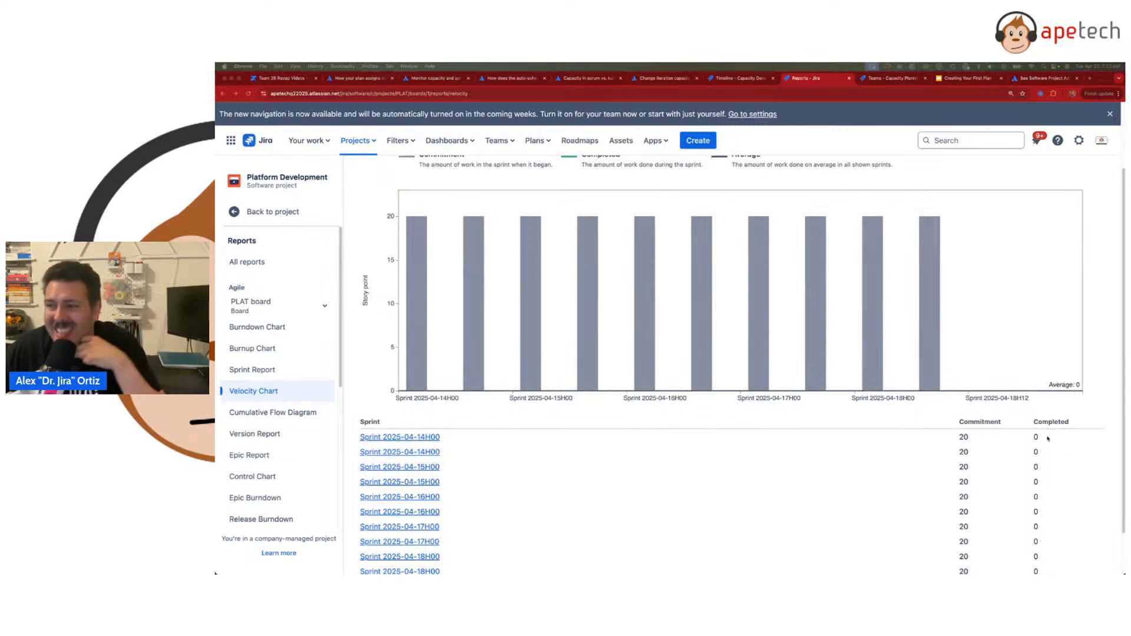
scroll(1049, 438, down, 2)
scroll(1047, 441, up, 5)
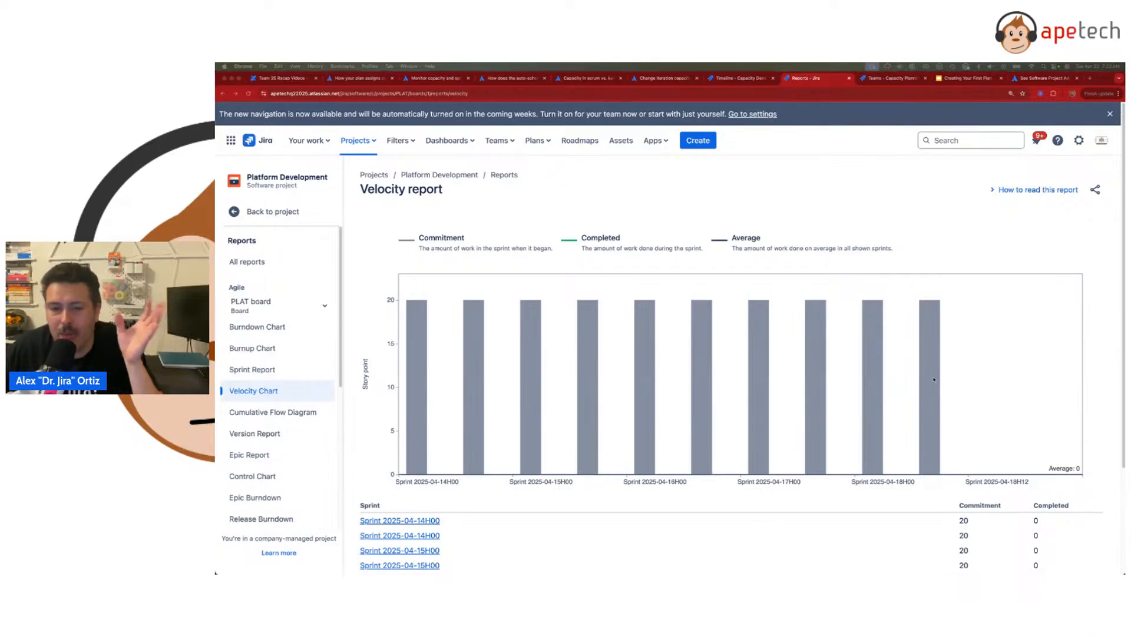
scroll(934, 380, down, 5)
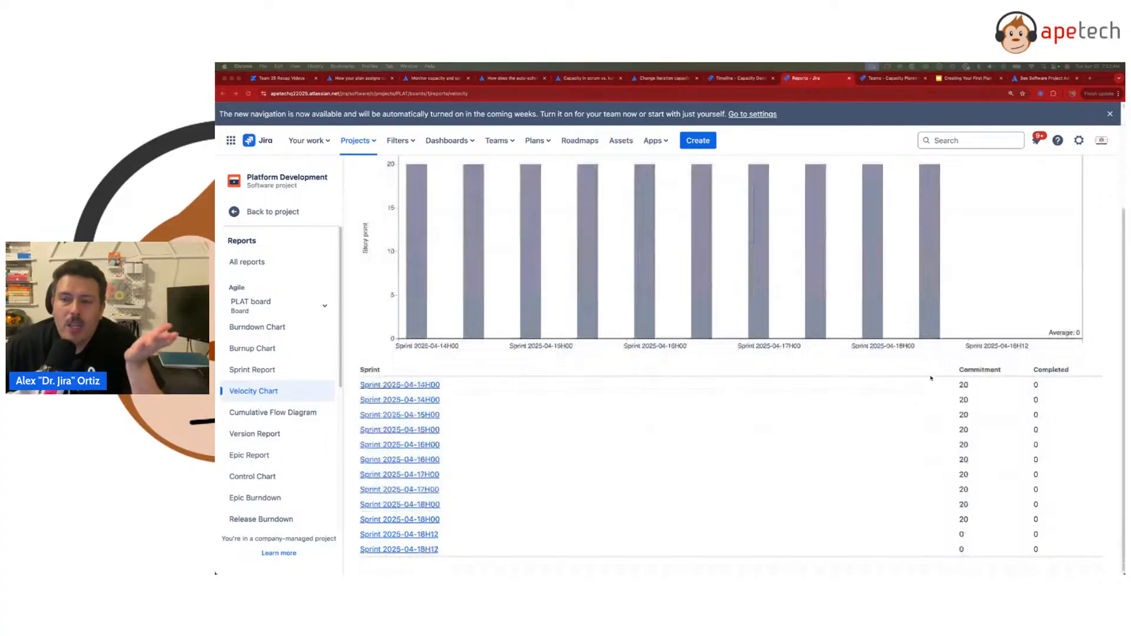
scroll(931, 378, up, 3)
scroll(932, 379, down, 2)
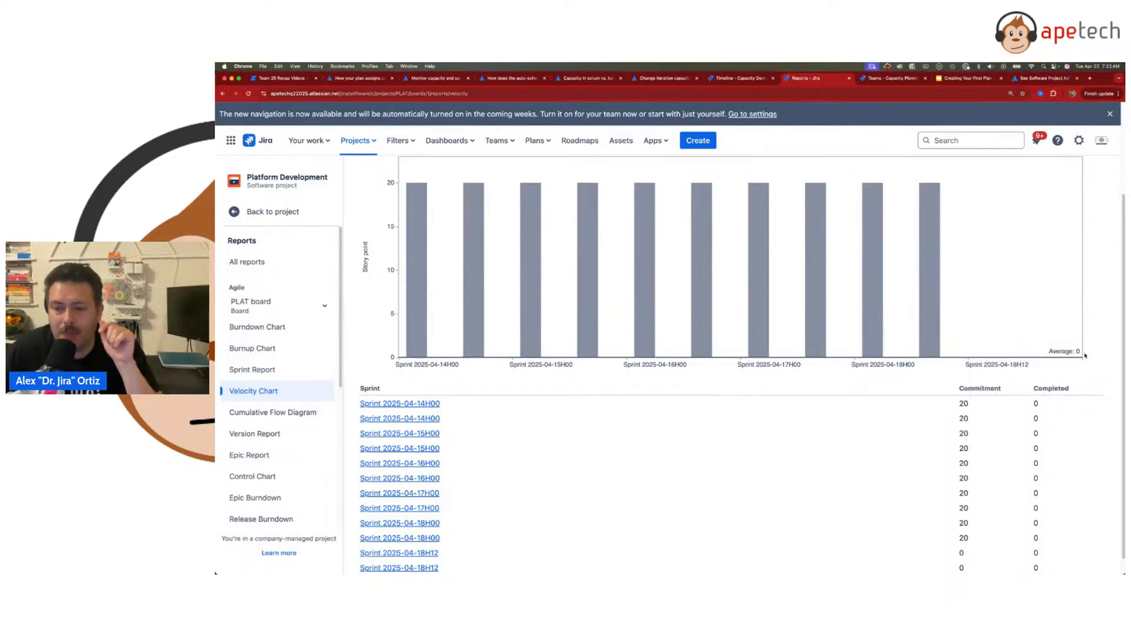
scroll(1086, 355, down, 1)
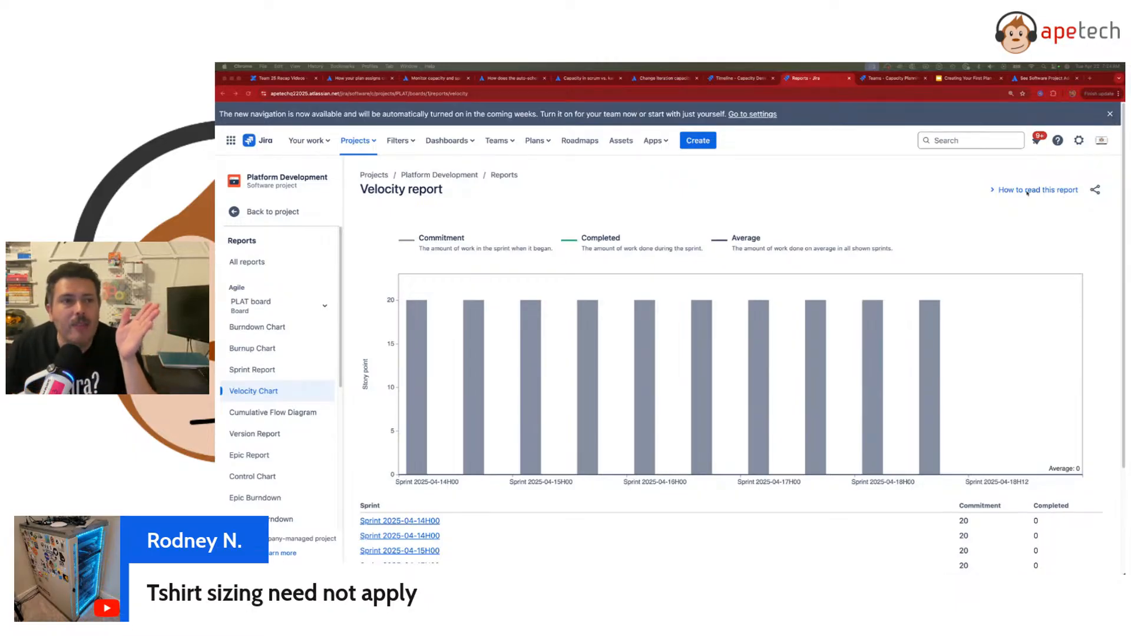
Step: Switch to the Atlassian Support article How your plan assigns capacity and highlight the required Sprint and Estimation fields
click(361, 78)
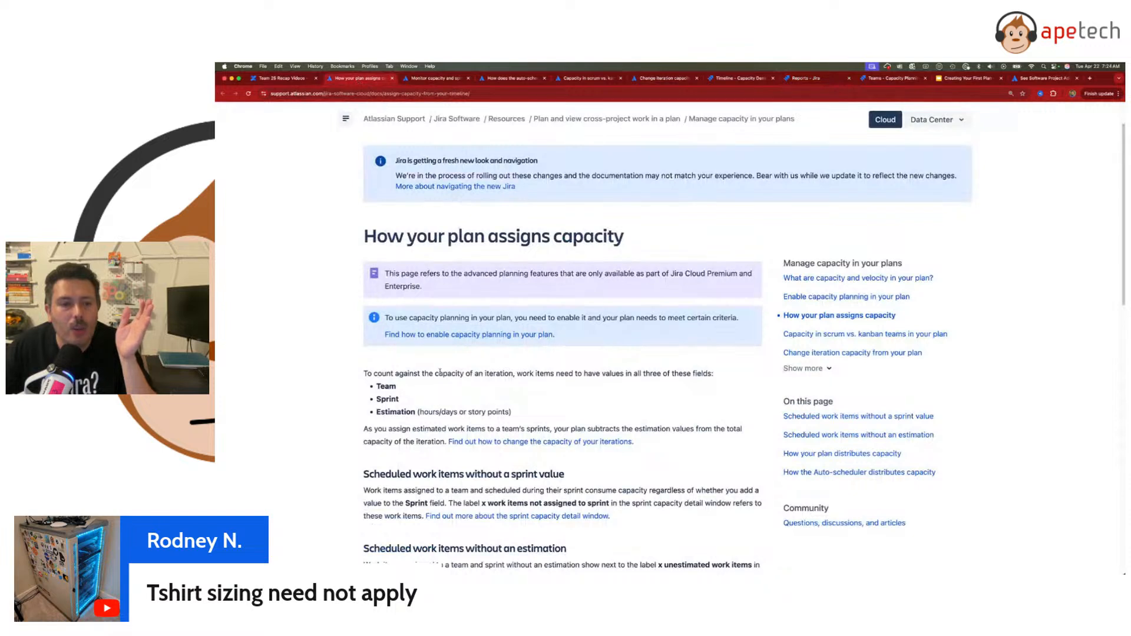
drag(395, 392, 372, 404)
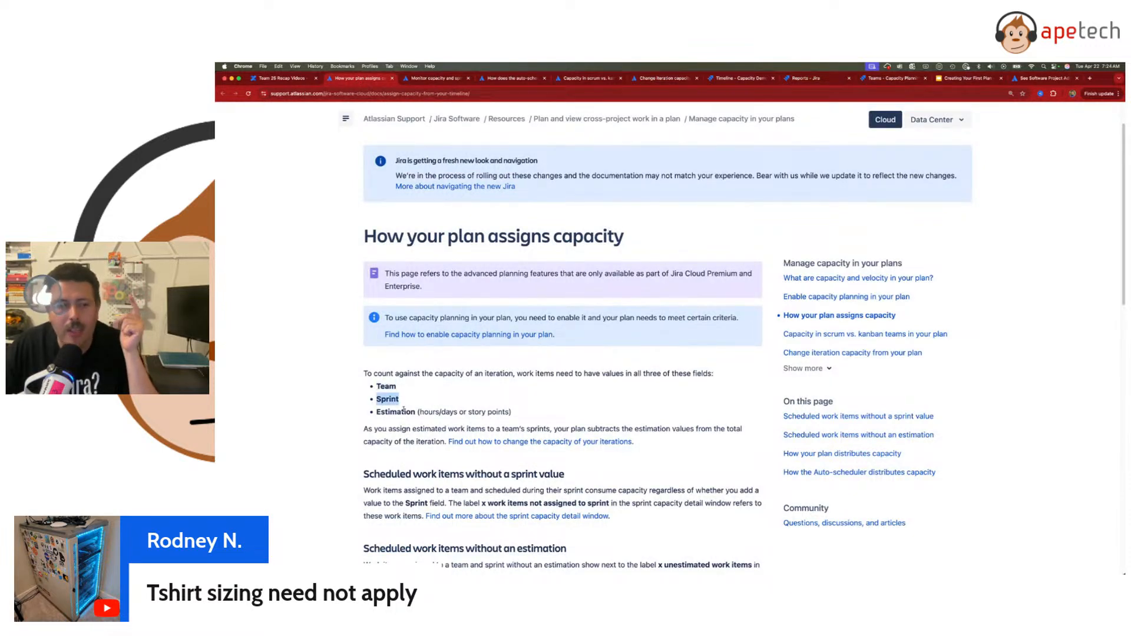
drag(518, 418, 377, 412)
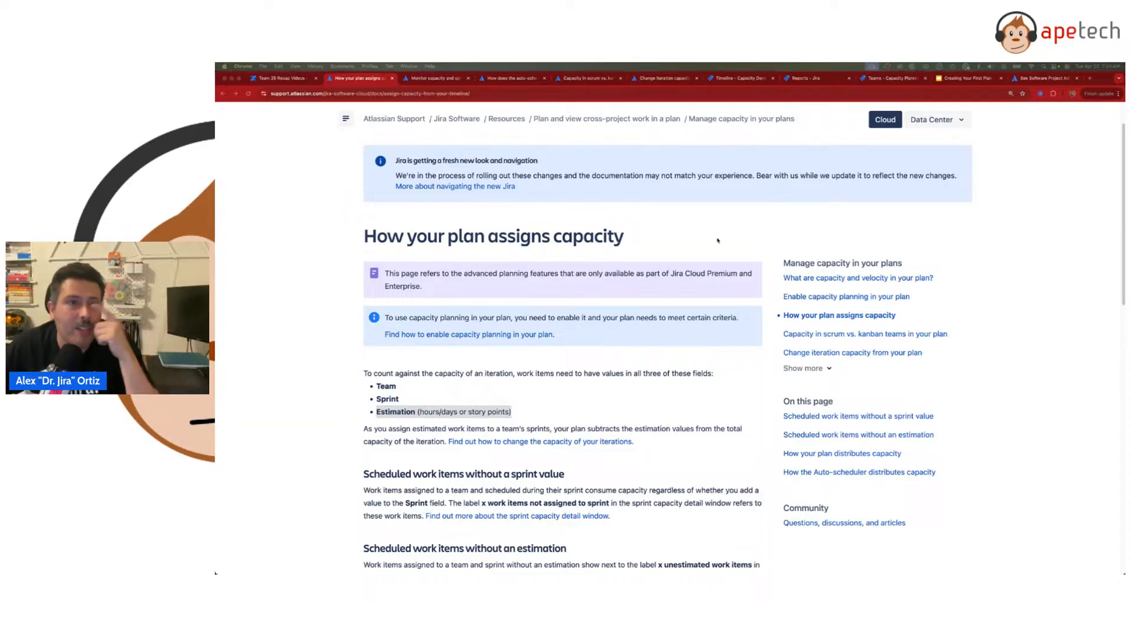
Step: Glance at the Platform Development velocity report again and return to the team settings of the Capacity Planning Demo 2 plan
click(900, 79)
click(819, 78)
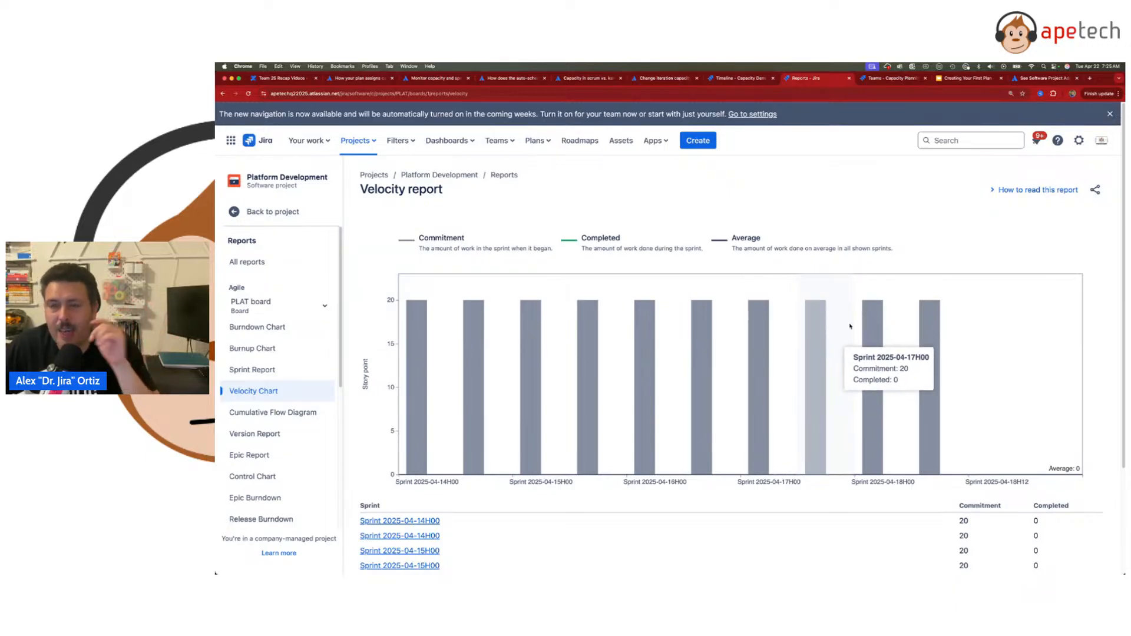
click(893, 76)
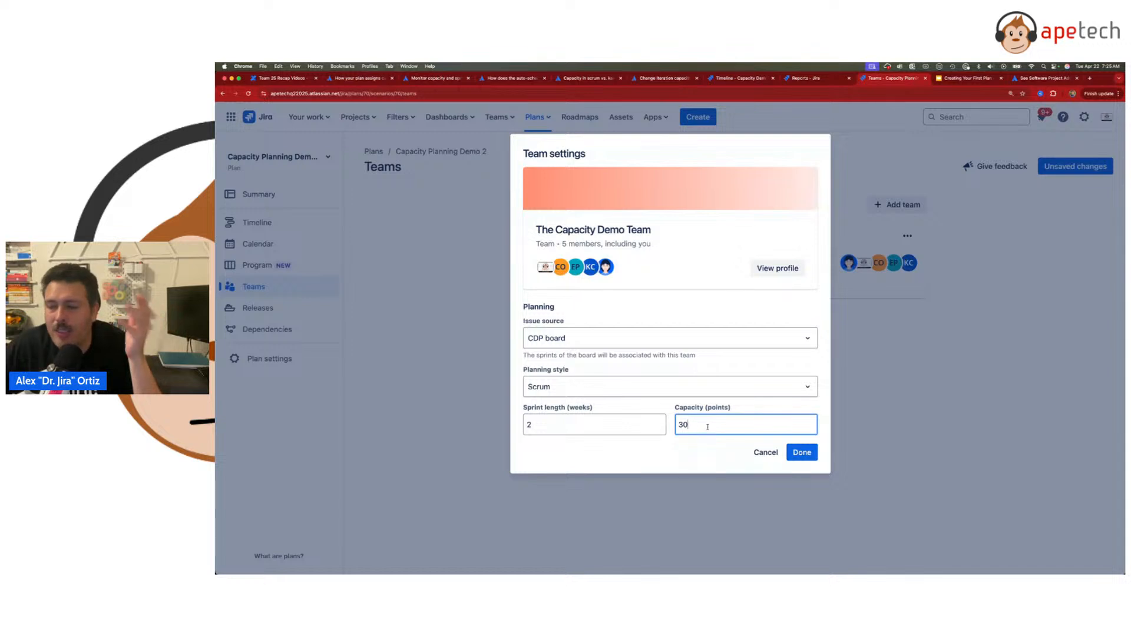
Step: Try a capacity of 150 points for The Capacity Demo Team
drag(708, 427, 681, 423)
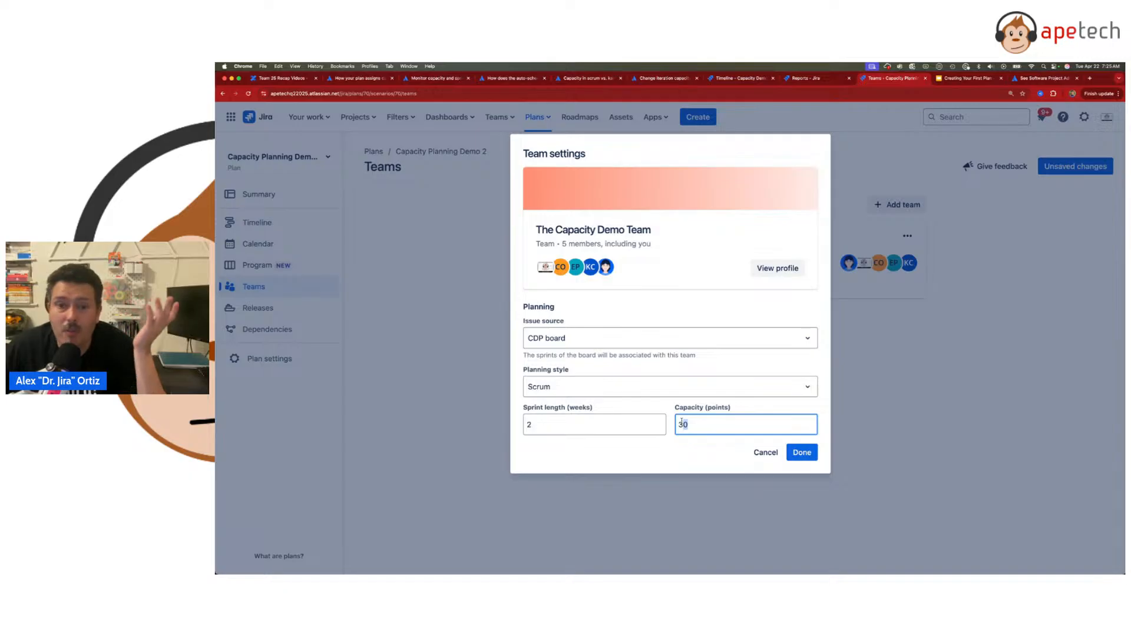
key(BackSpace)
text(150)
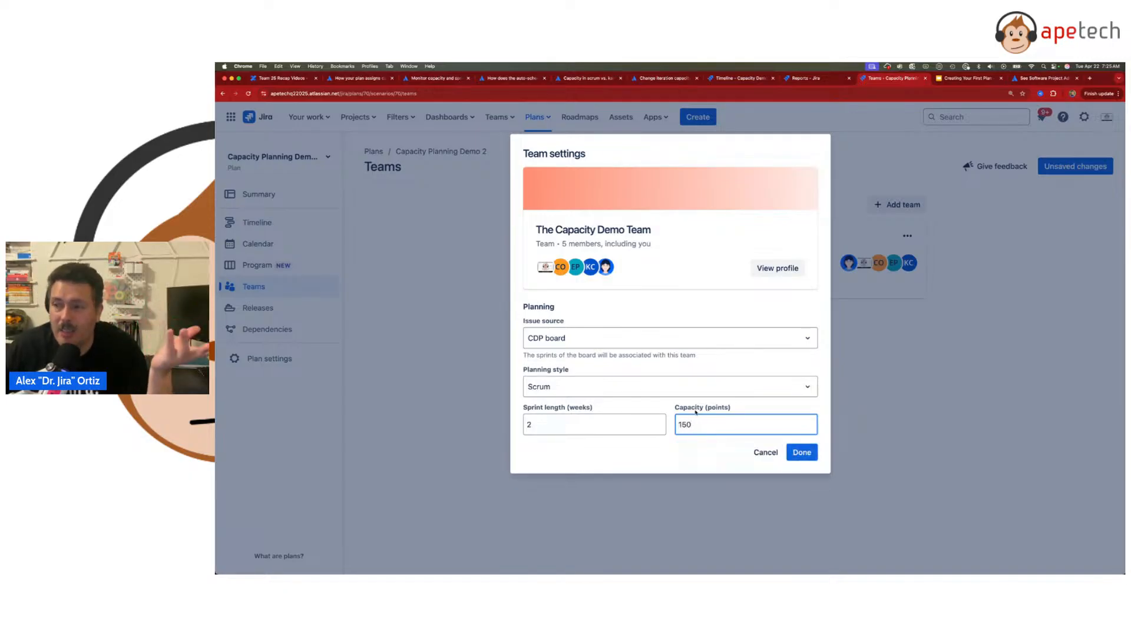
Step: Set The Capacity Demo Team's capacity to 100 points and save the plan's pending change to Jira
drag(693, 420, 673, 428)
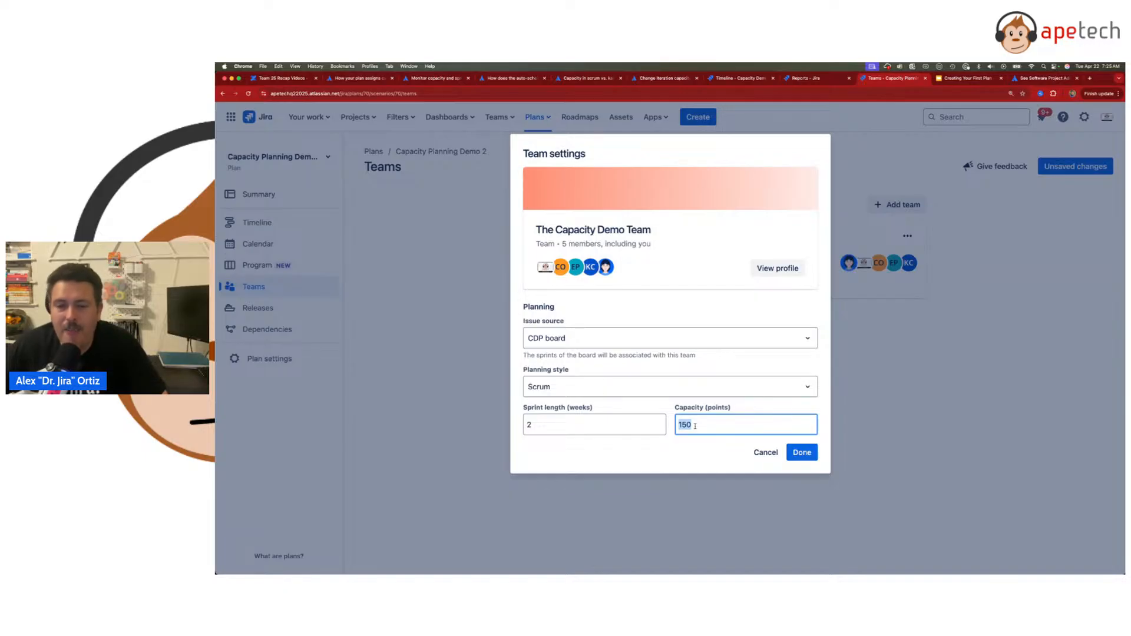
text(100)
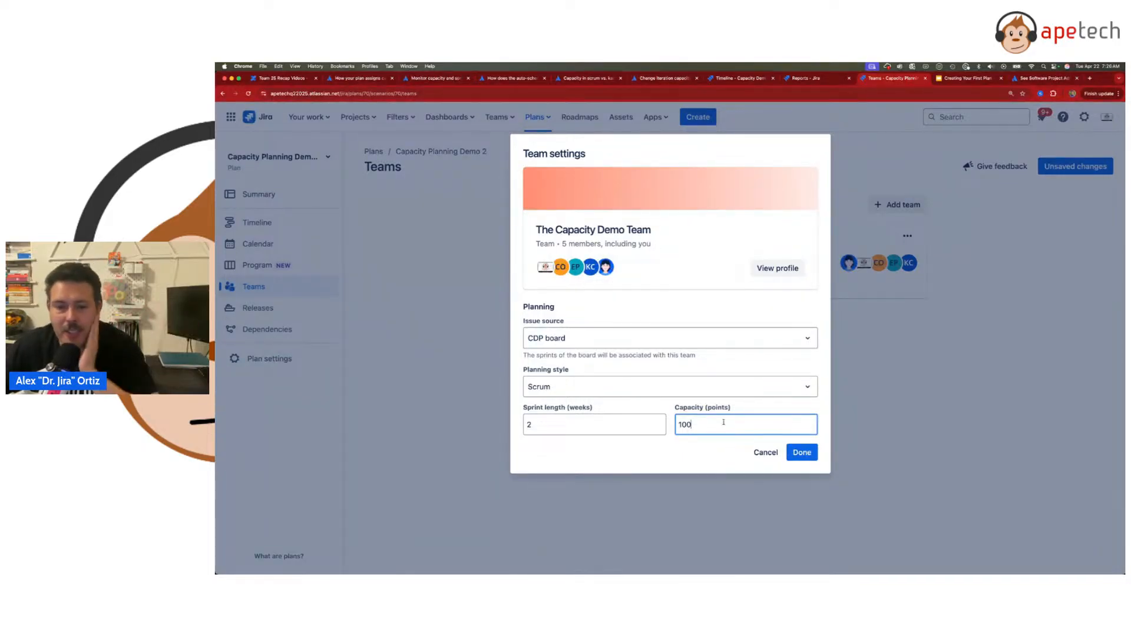
click(802, 452)
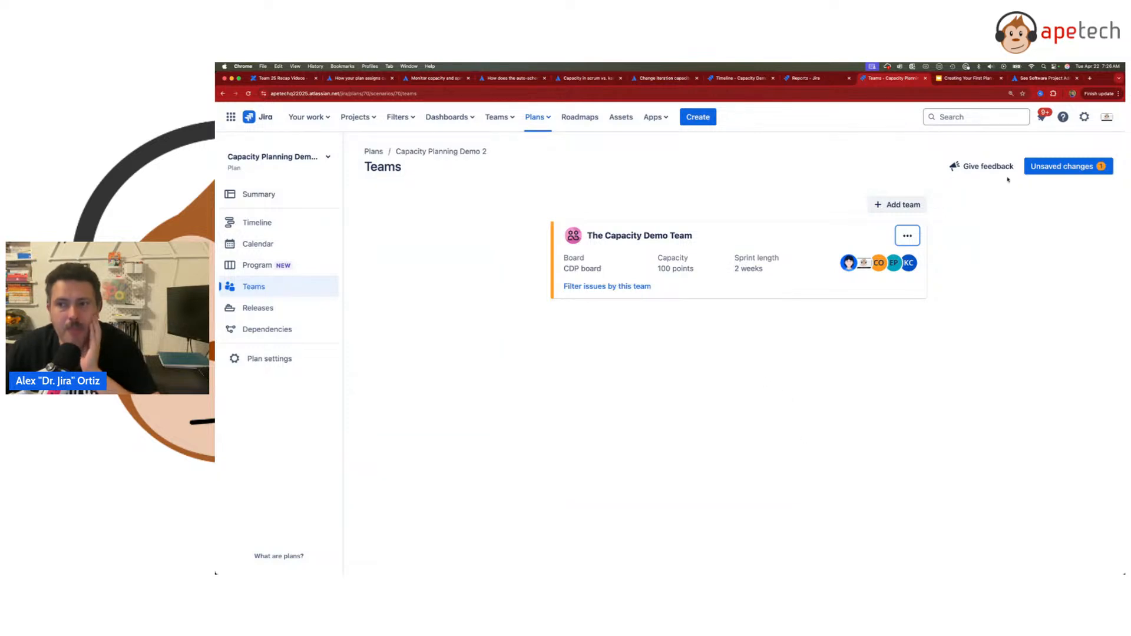
click(1061, 166)
click(1043, 382)
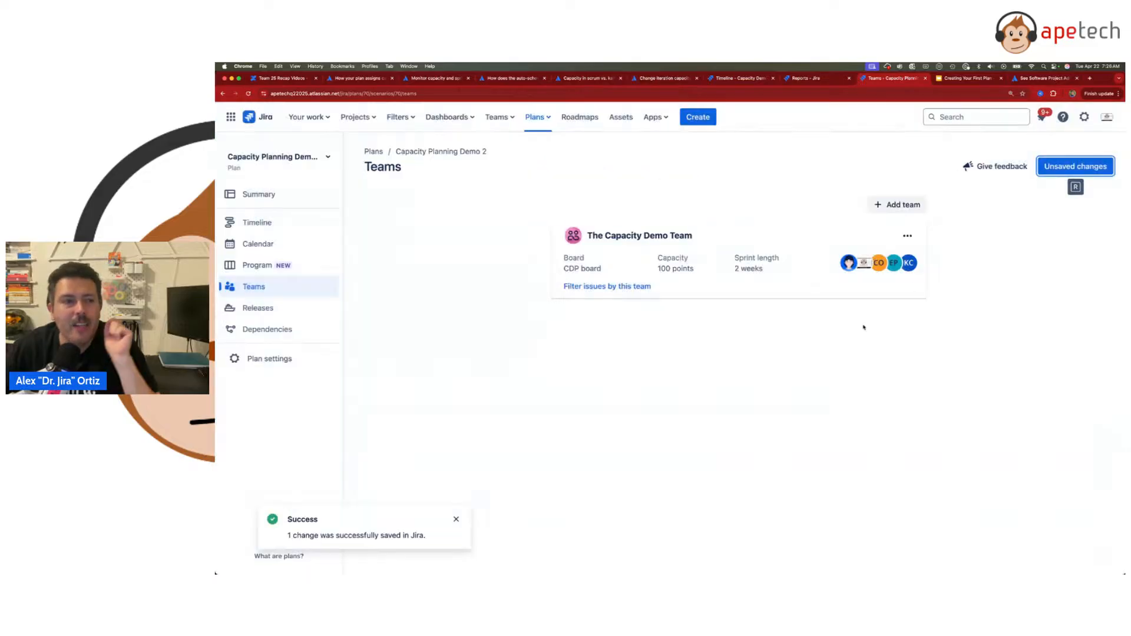
Step: Group the issues on the Capacity Planning Demo 2 plan's timeline page by Team
click(264, 226)
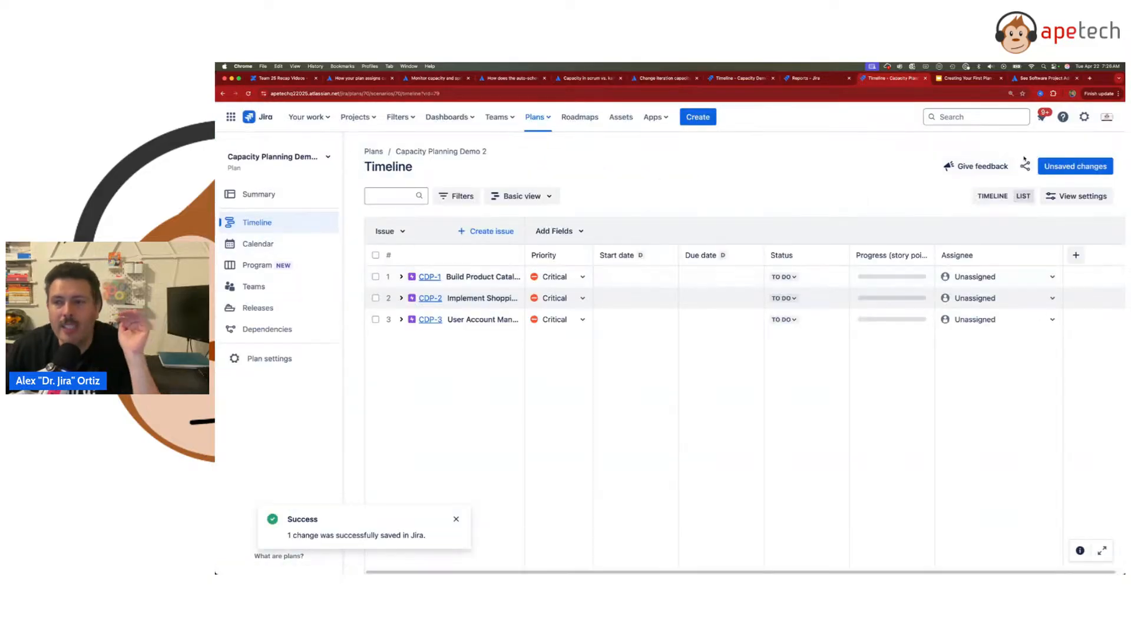
click(1064, 196)
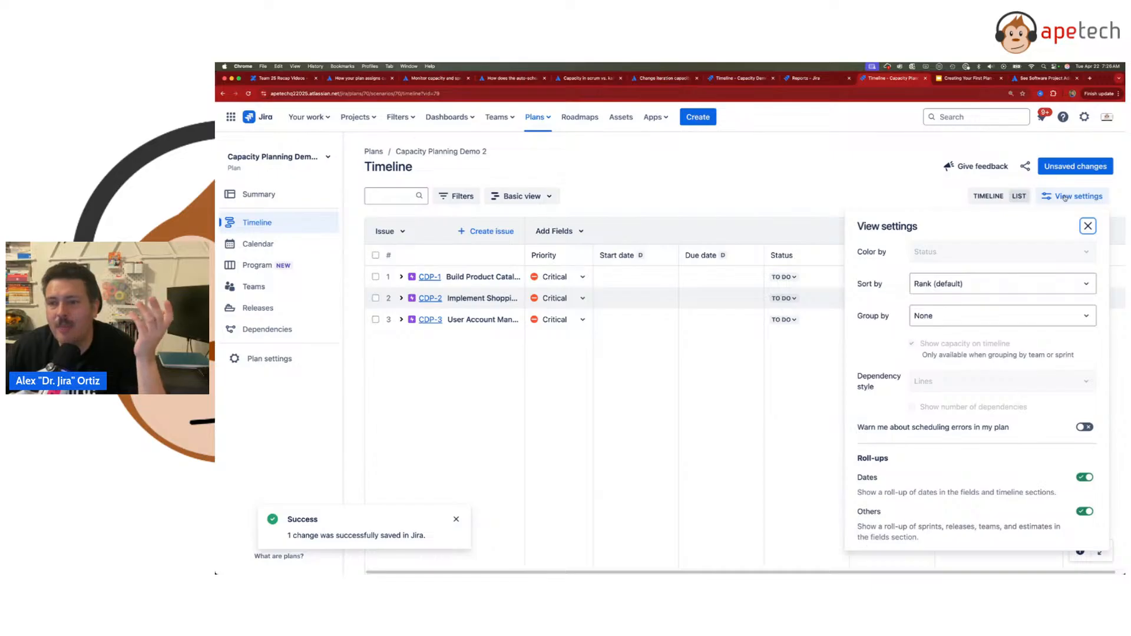
click(954, 317)
scroll(962, 422, down, 3)
click(952, 470)
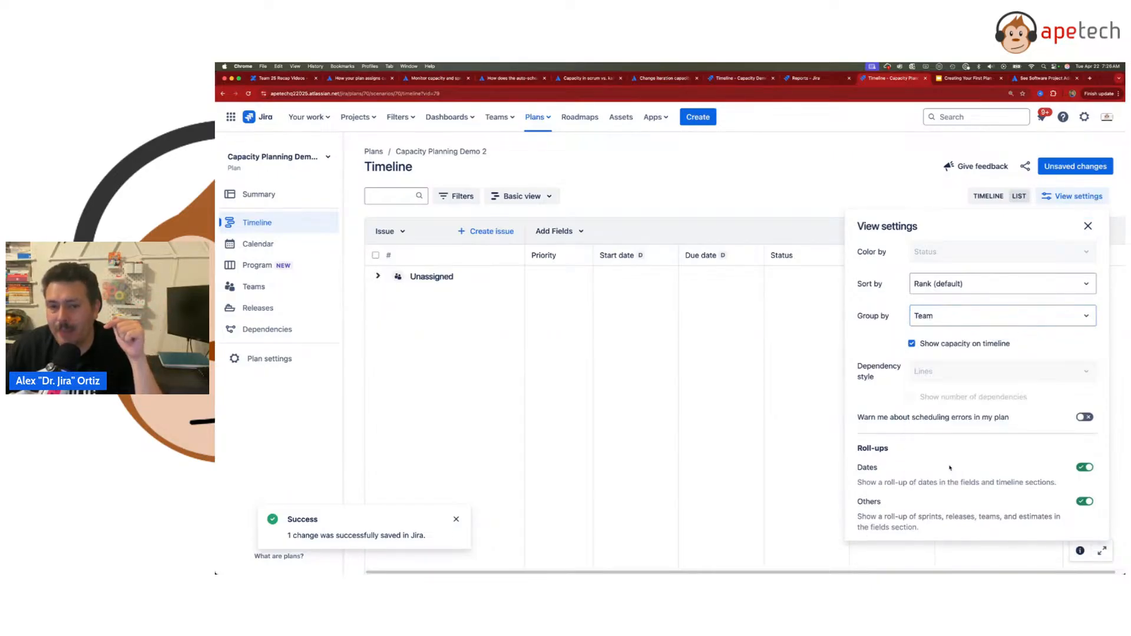
click(610, 281)
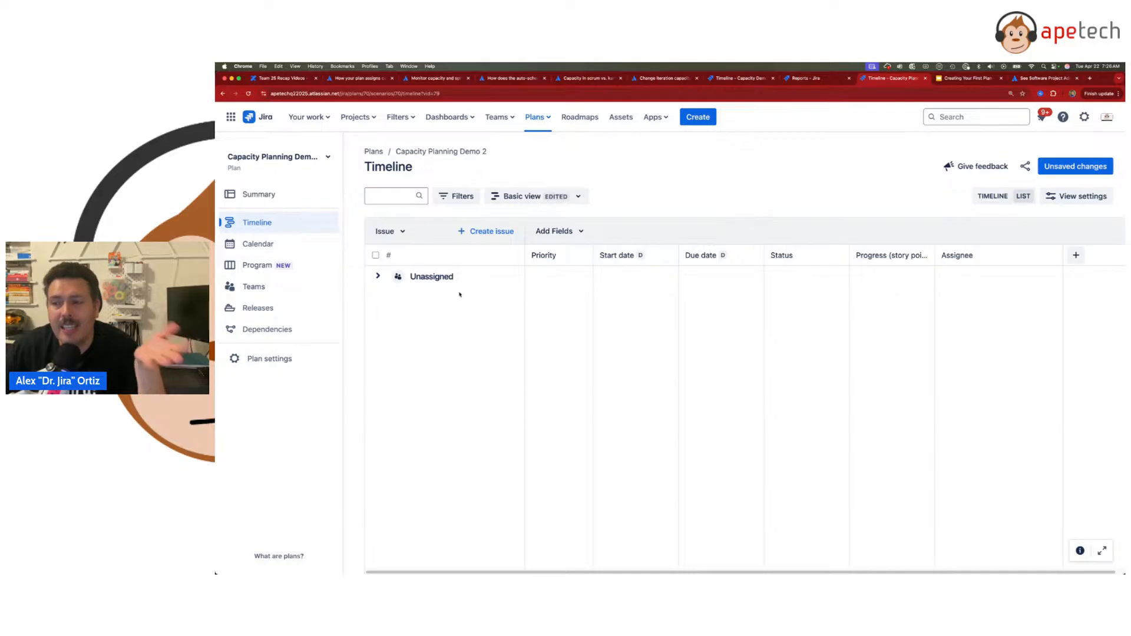
Step: Look through the epics in the Unassigned team group and the child issues of CDP-1, and collapse them again
click(377, 276)
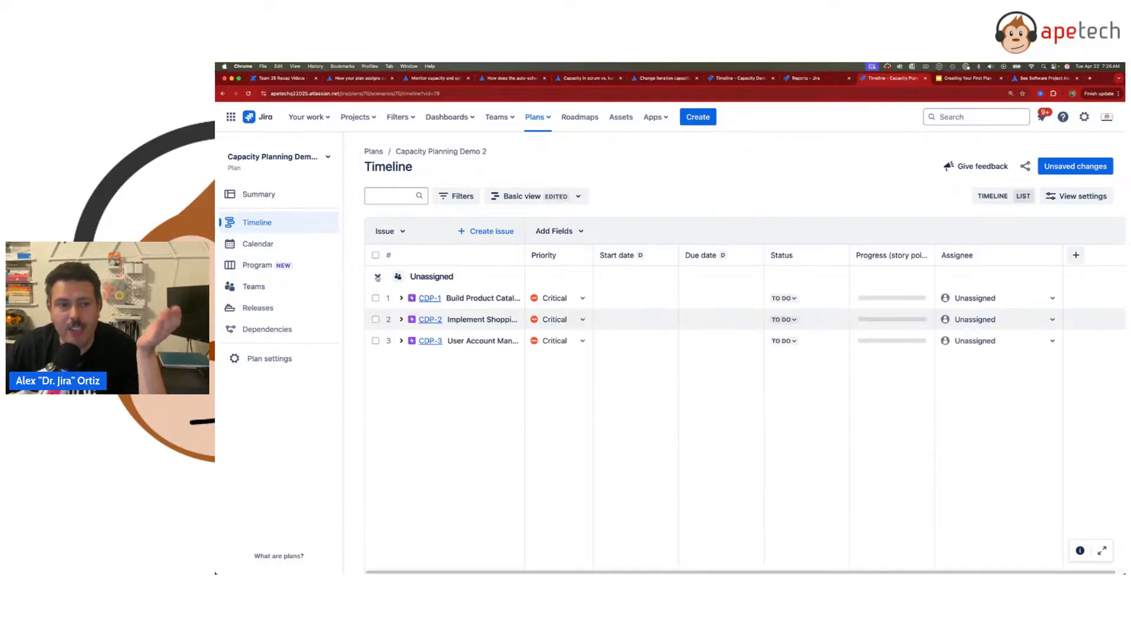
click(400, 298)
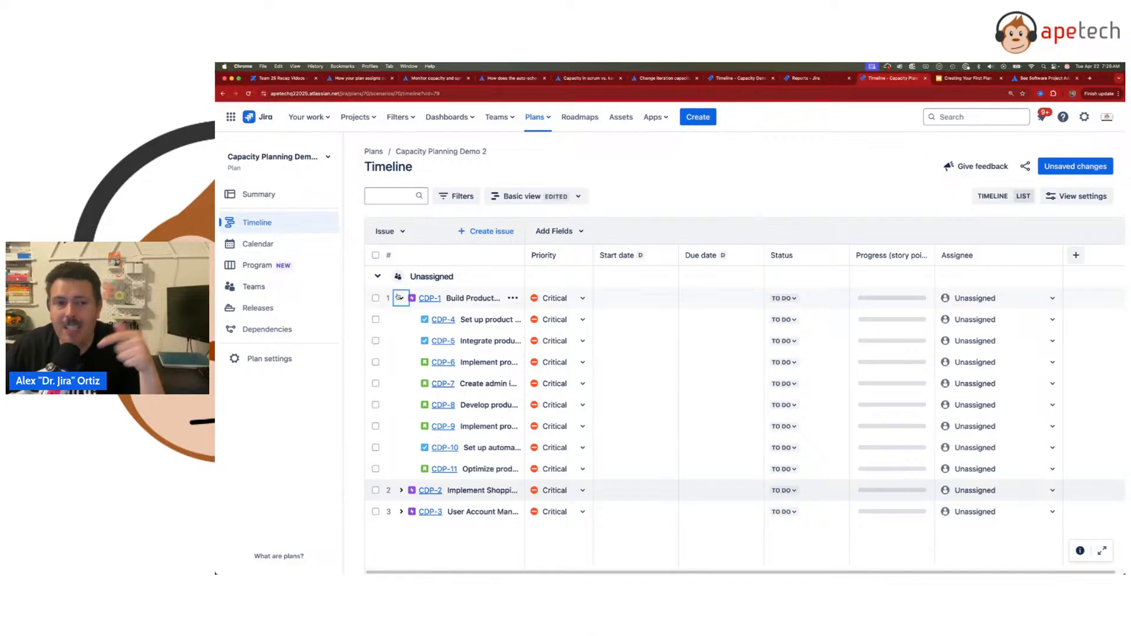
click(400, 299)
click(378, 276)
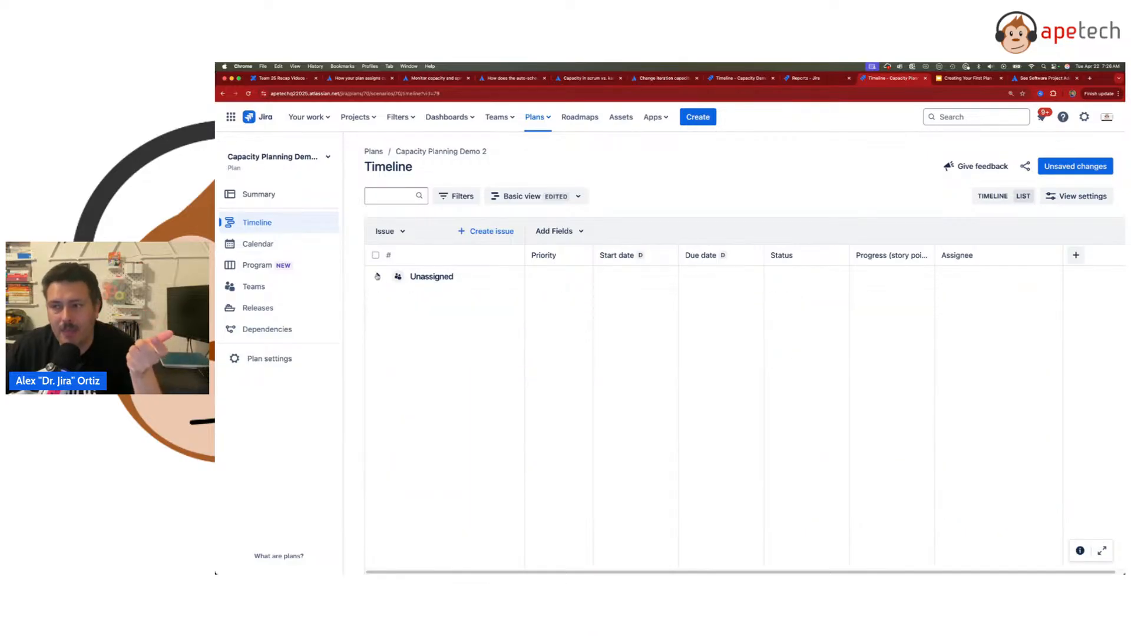
Step: Open the backlog of A Capacity Demo Project in the Jira reports browser tab and show its unplanned issues
click(820, 81)
click(357, 141)
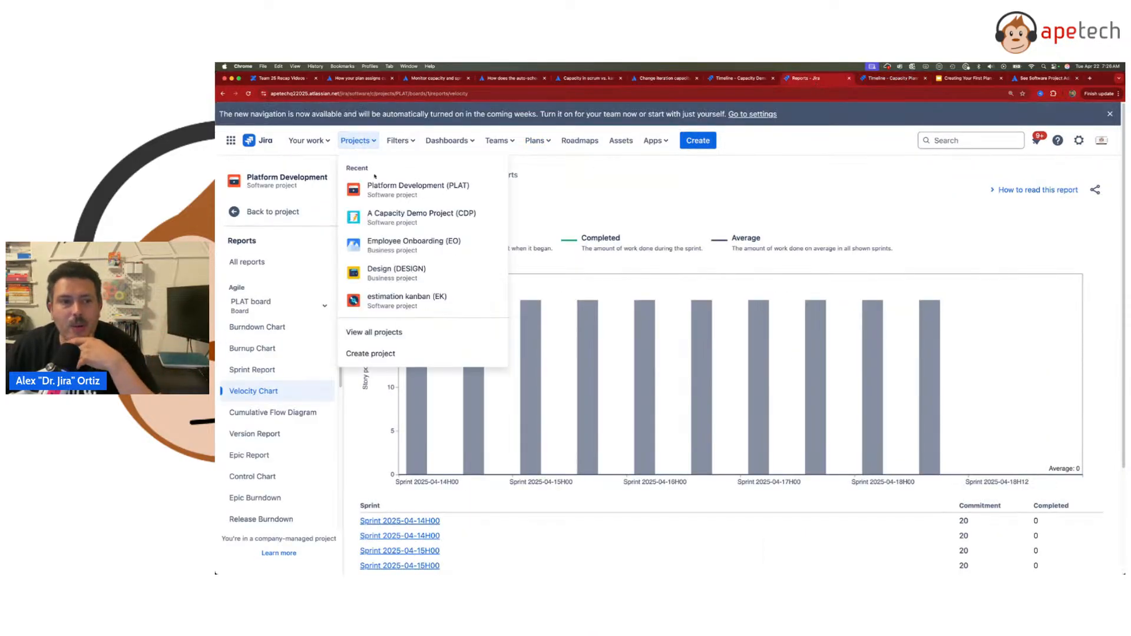
click(395, 215)
click(281, 274)
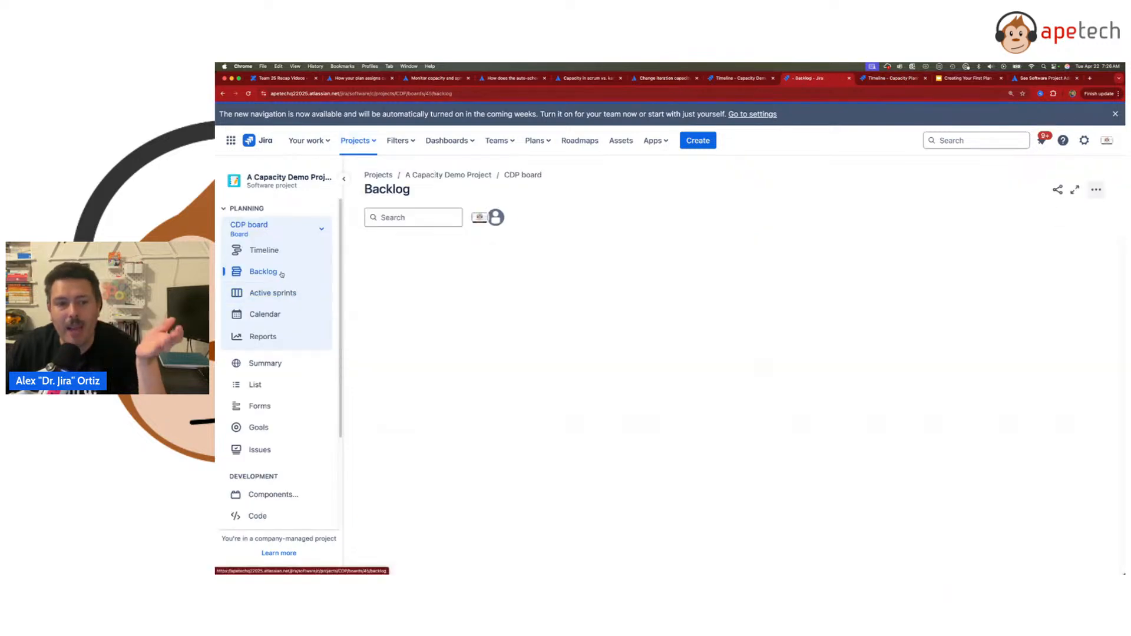
scroll(661, 378, down, 3)
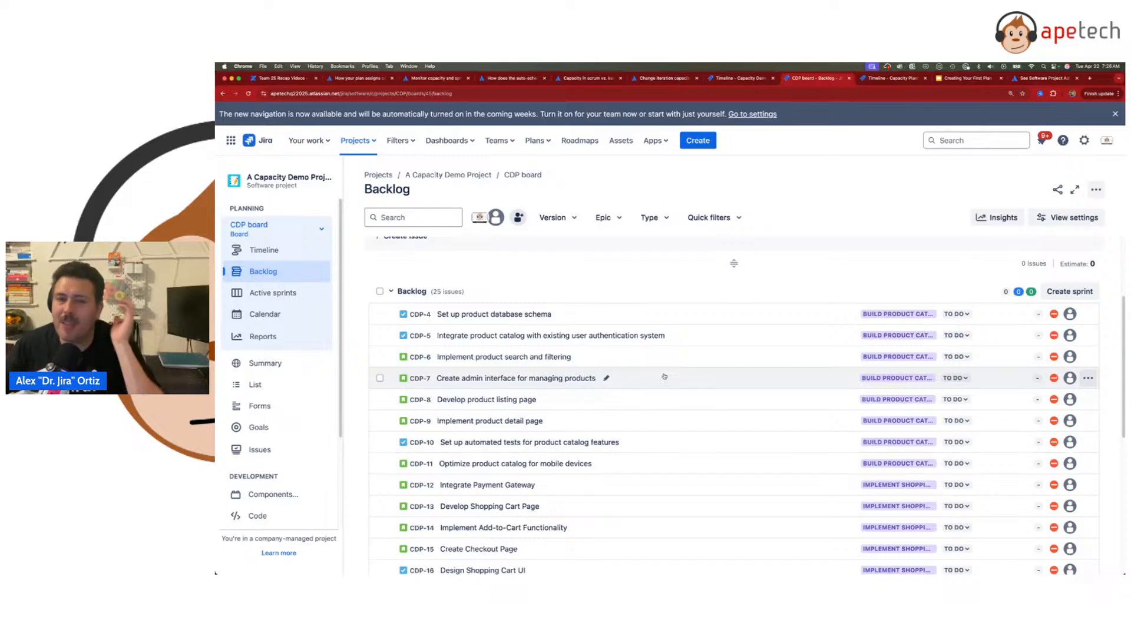
Step: Open CDP-4, expand its additional fields and try to pin the Team field to the top
click(640, 316)
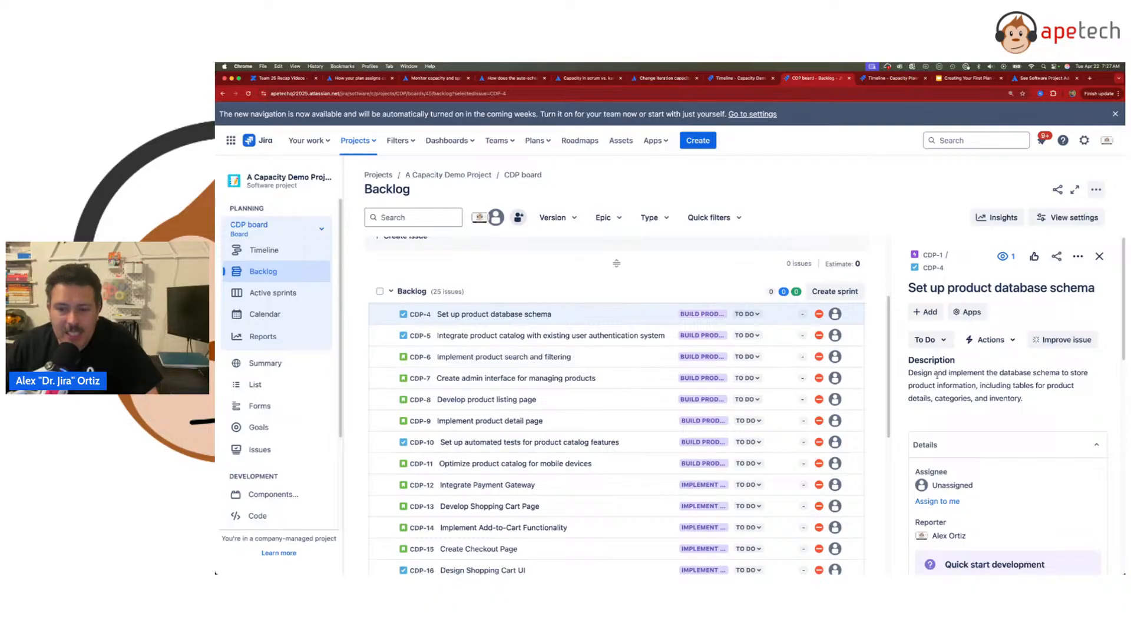
scroll(1044, 404, down, 10)
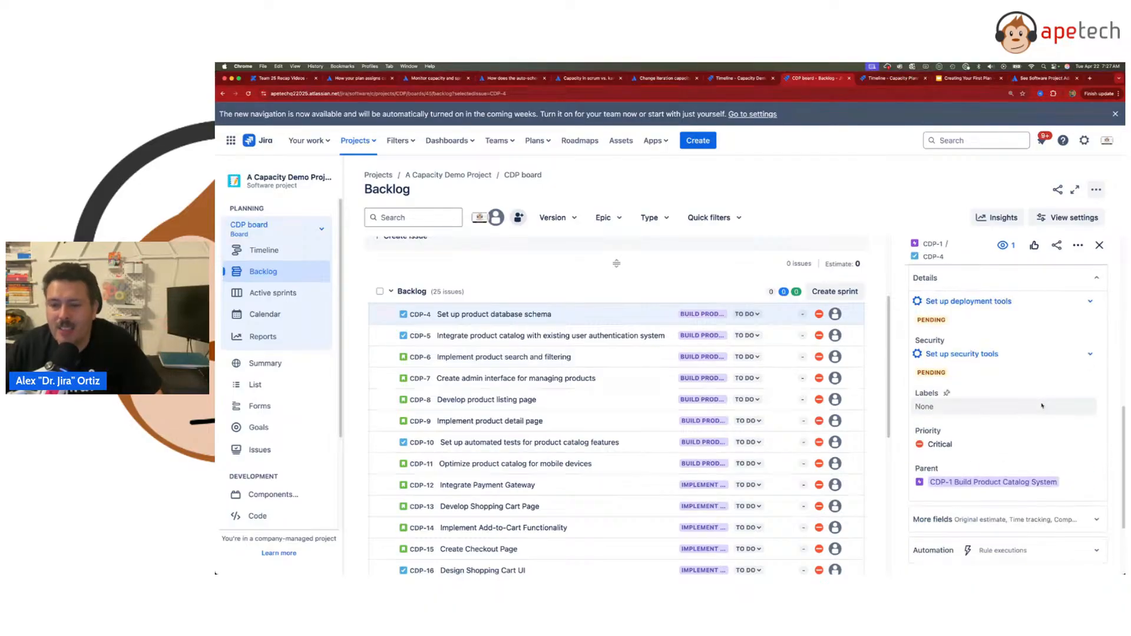
scroll(1040, 402, down, 3)
click(1025, 398)
scroll(1025, 401, down, 5)
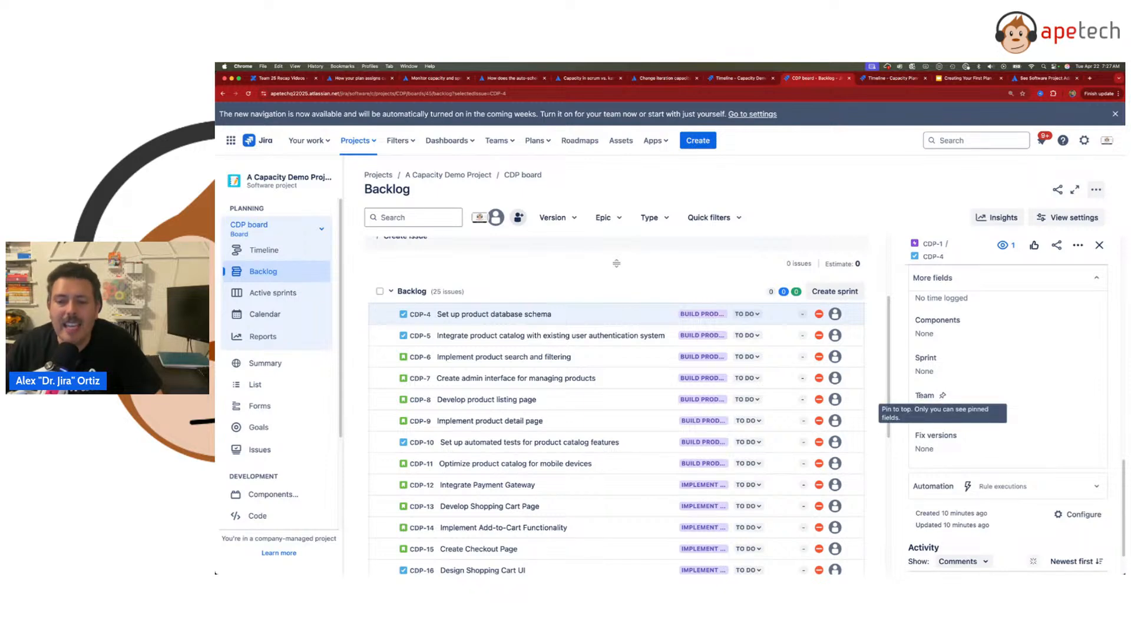
click(942, 396)
scroll(979, 400, up, 10)
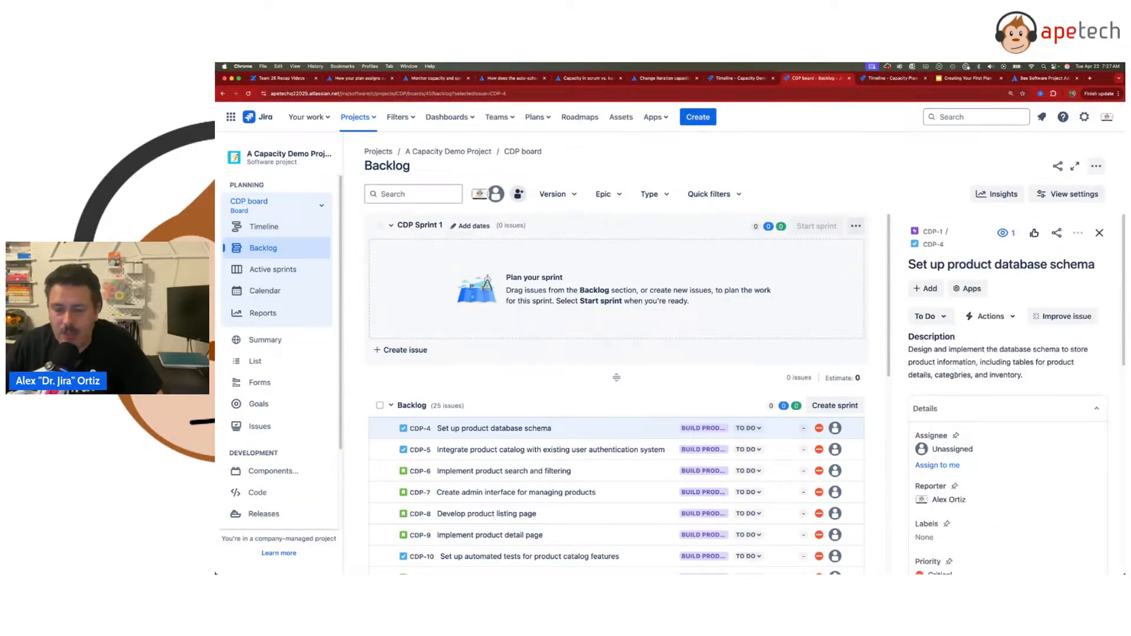
Step: Configure the issue layout reached from CDP-4 so that Team comes first among the context fields, and save the layout
scroll(965, 381, down, 2)
scroll(968, 392, down, 5)
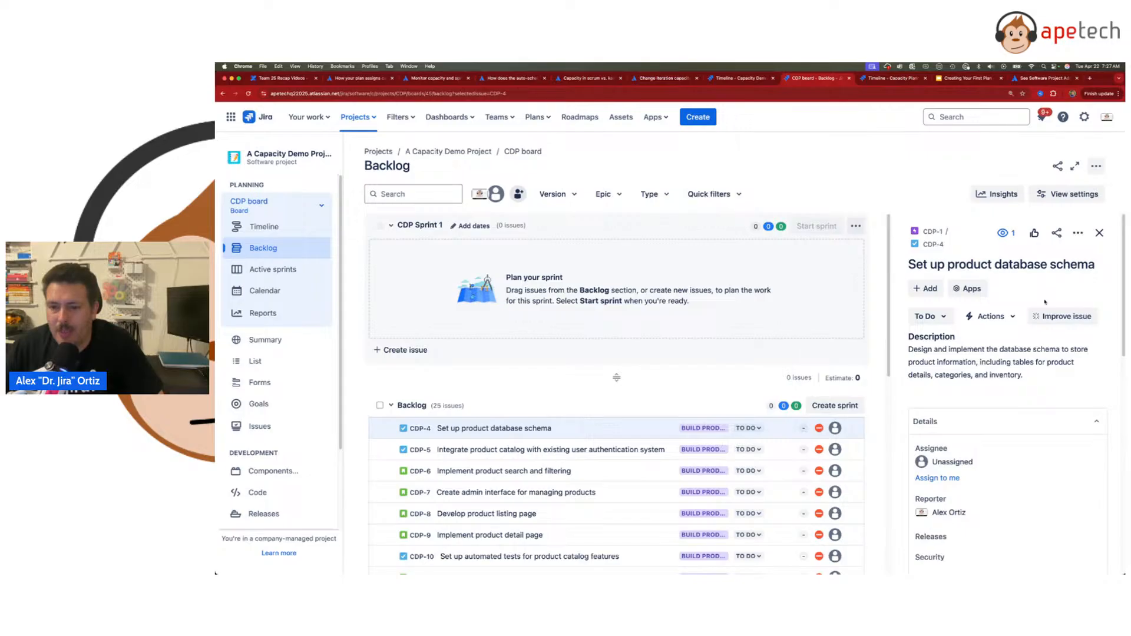
scroll(1045, 302, down, 10)
scroll(1045, 302, down, 5)
click(1077, 459)
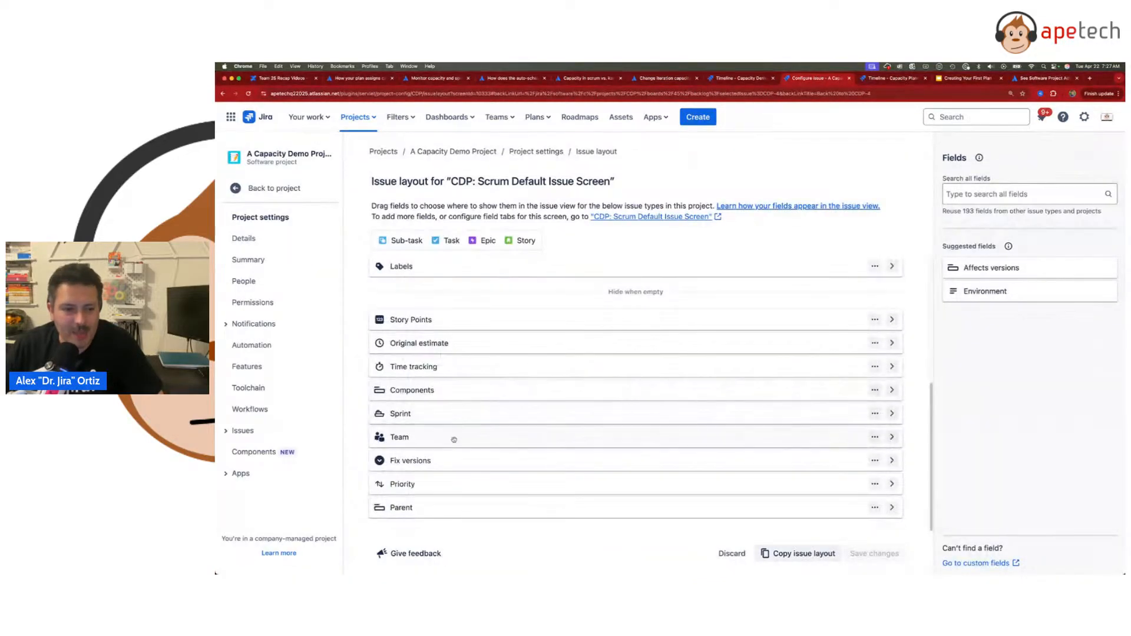
drag(456, 441, 458, 406)
click(879, 554)
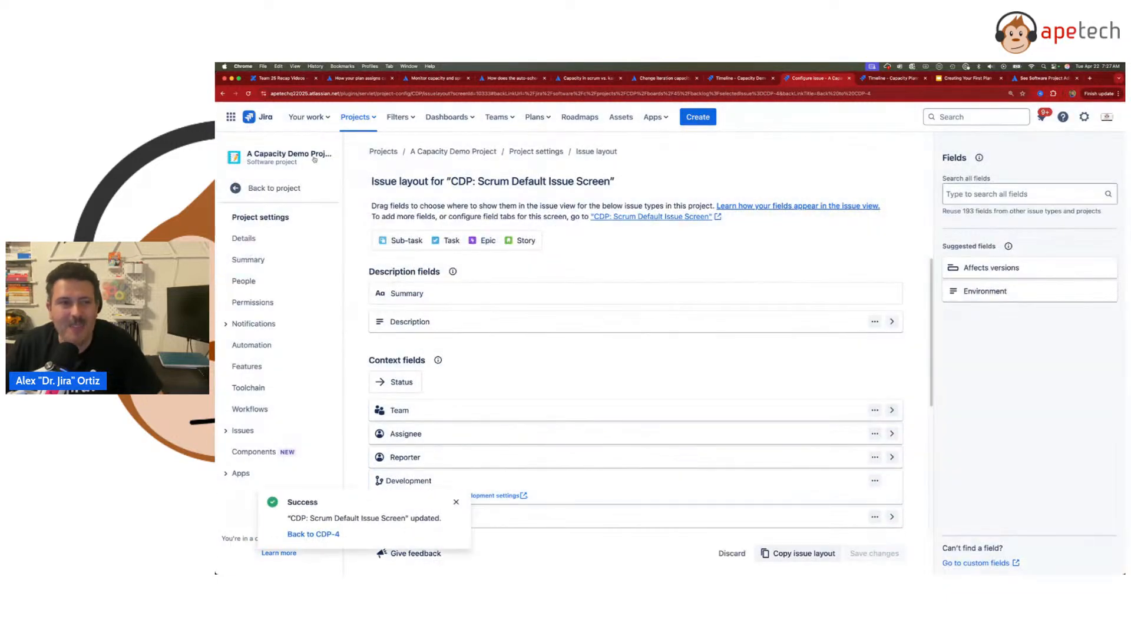
Step: Return to the CDP board backlog and set the Team of CDP-4 to The Capacity Demo Team
click(273, 187)
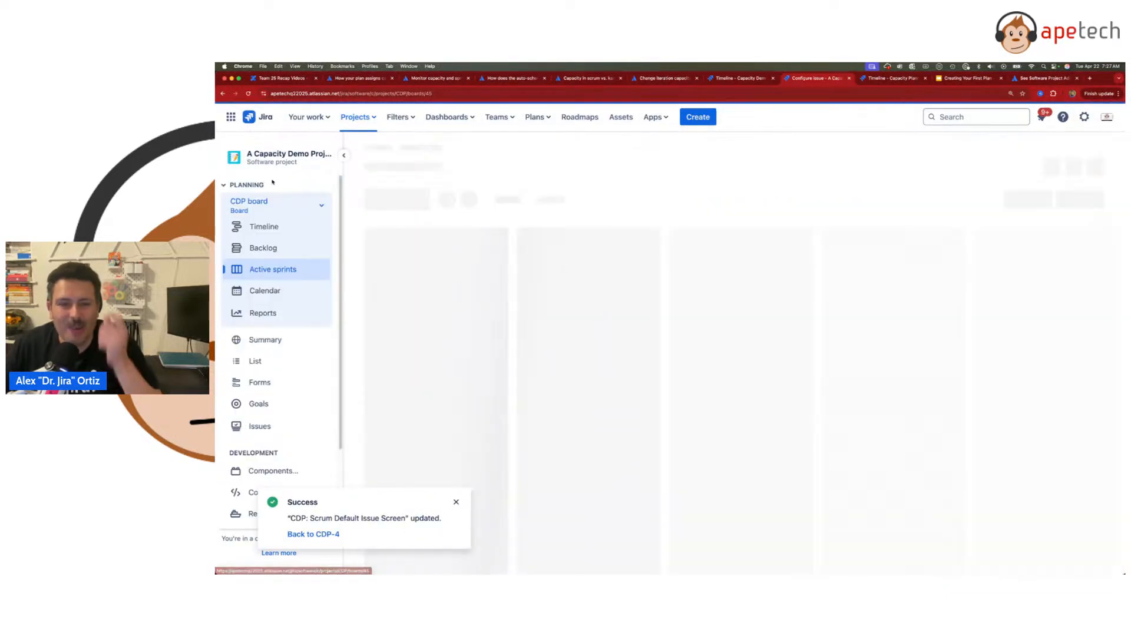
click(262, 250)
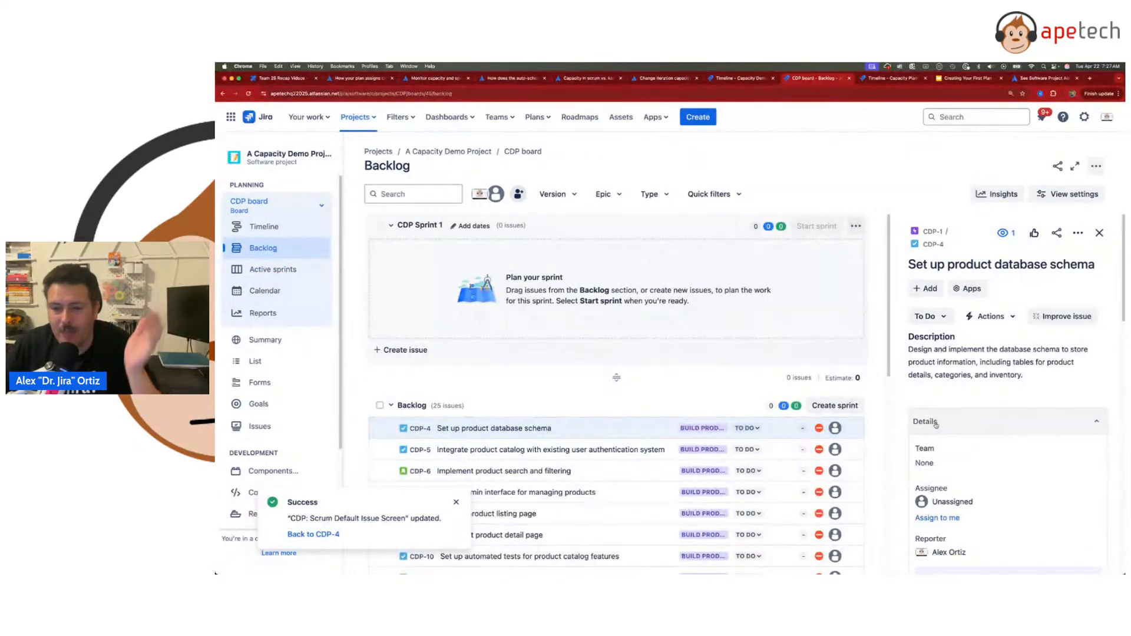
scroll(536, 433, down, 1)
click(456, 502)
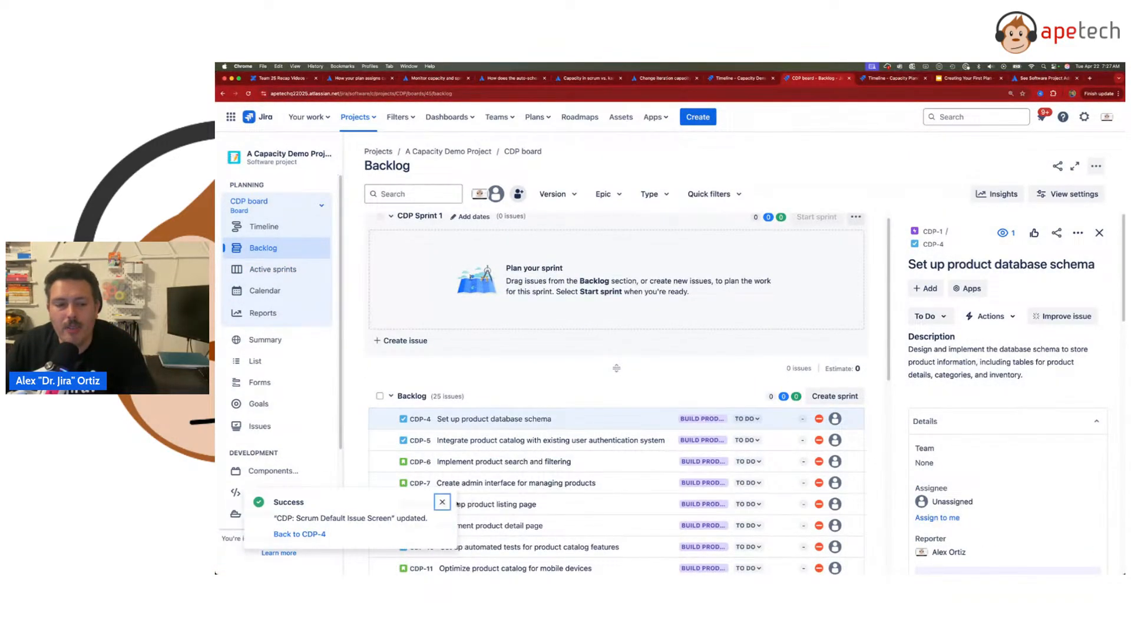
click(991, 464)
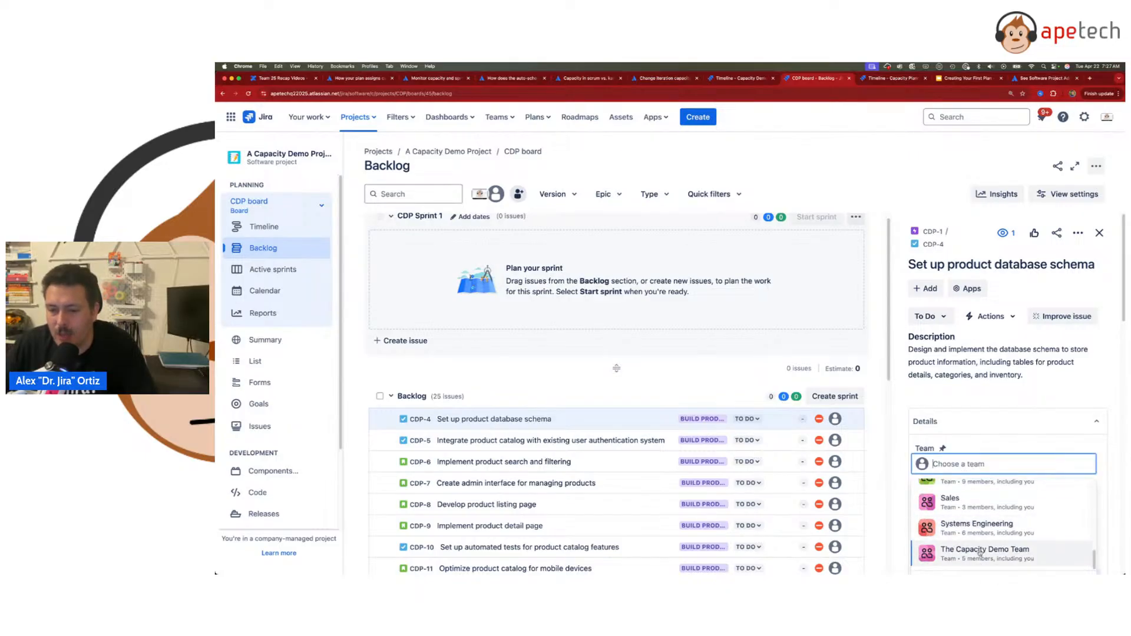
click(985, 552)
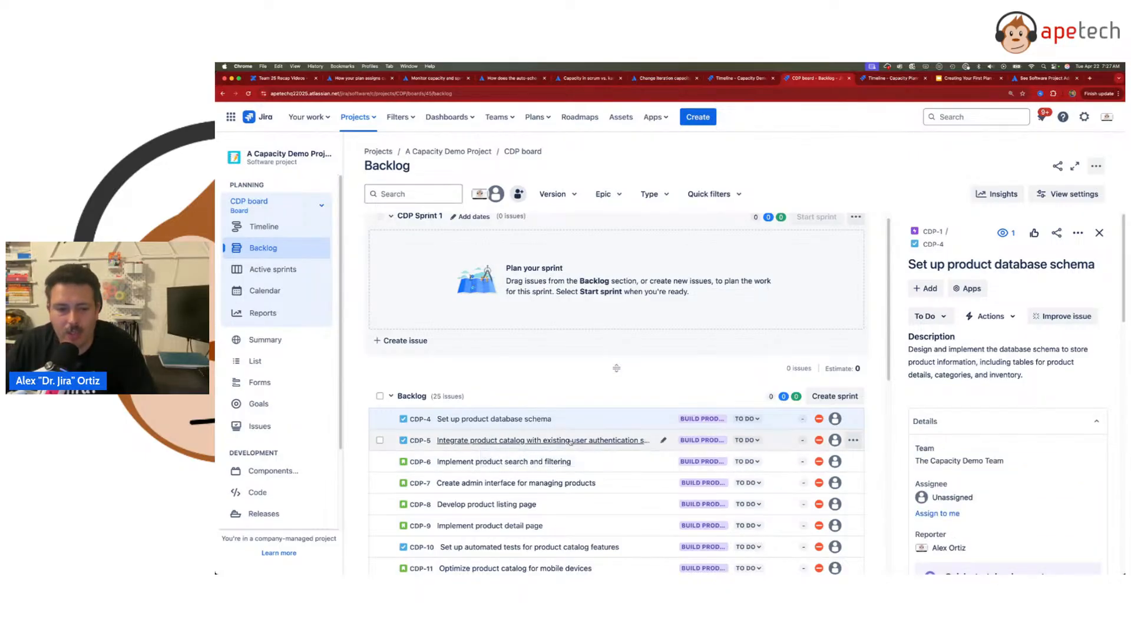
Step: Assign a team to backlog issue CDP-5, Integrate product catalog with existing user authentication system
click(406, 443)
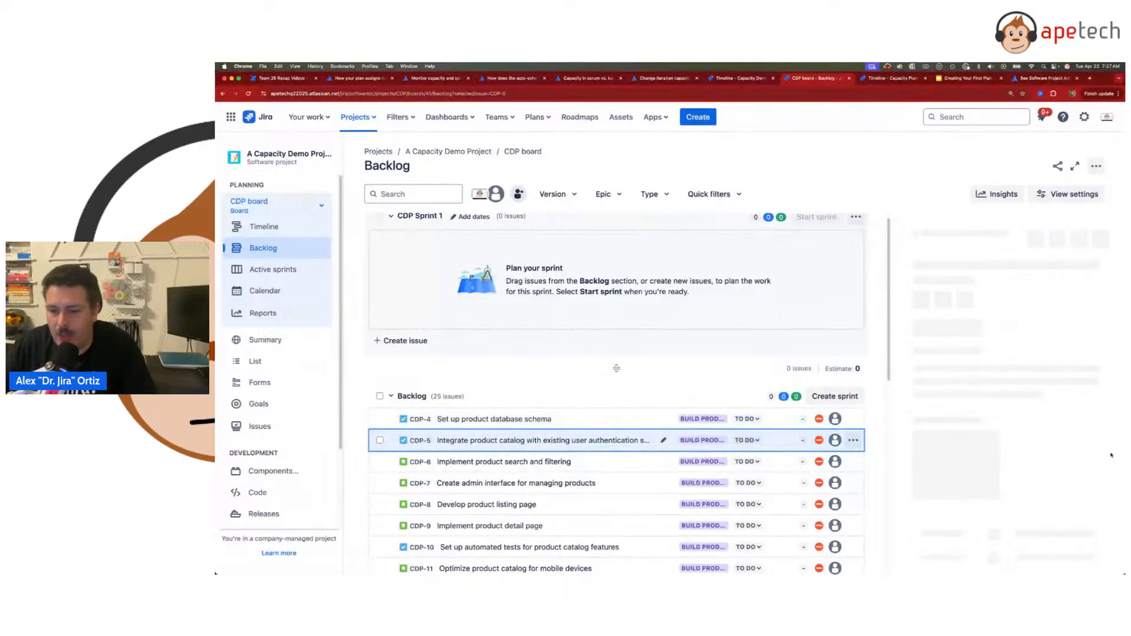
scroll(948, 392, down, 3)
click(948, 389)
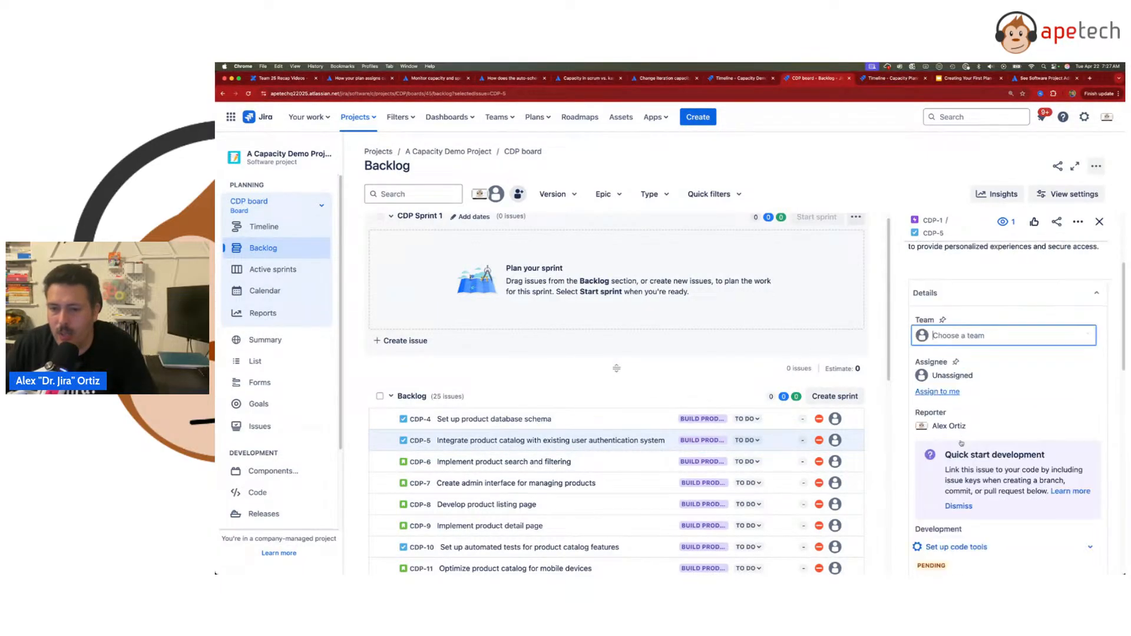
scroll(966, 406, down, 2)
scroll(967, 408, down, 4)
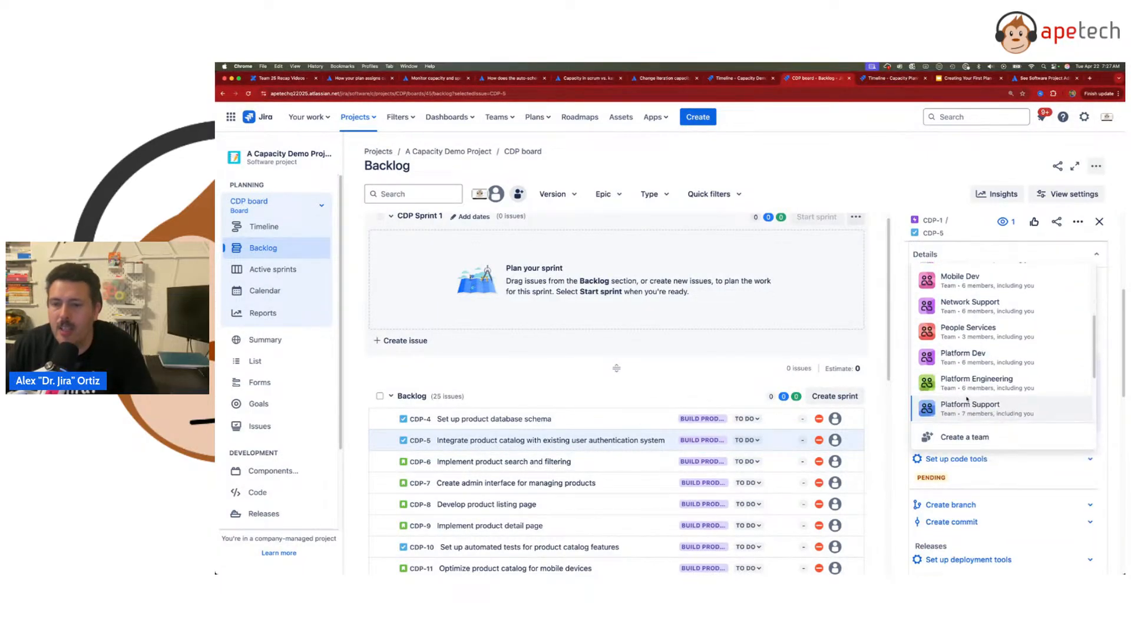
click(973, 405)
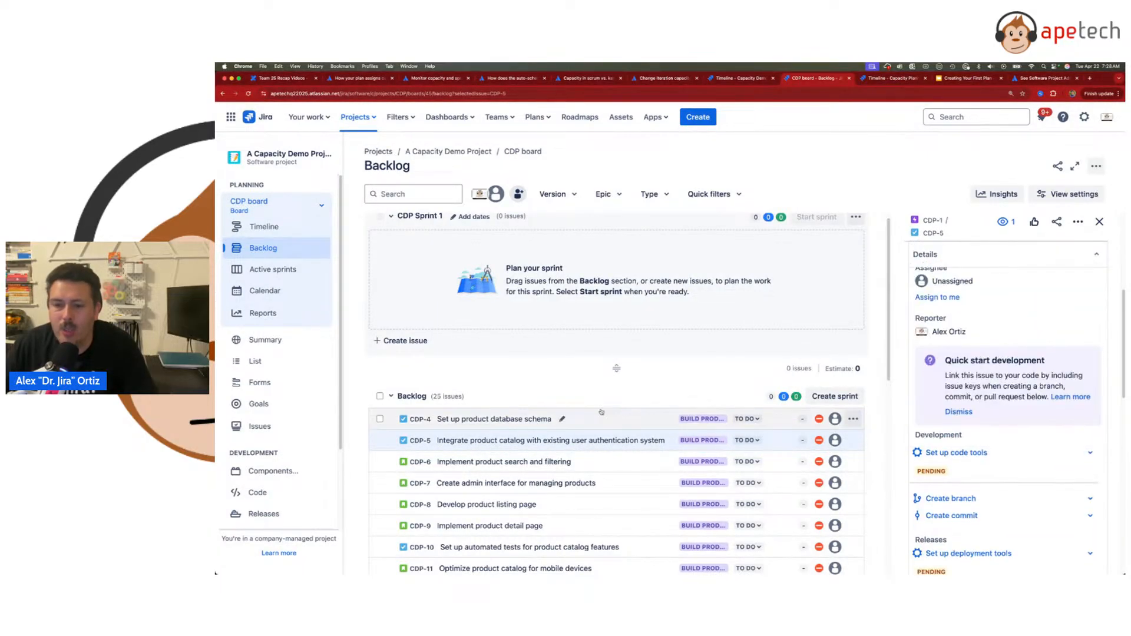
Step: Set the Team of backlog issue CDP-6, Implement product search and filtering, to The Capacity Demo Team
click(380, 462)
click(518, 462)
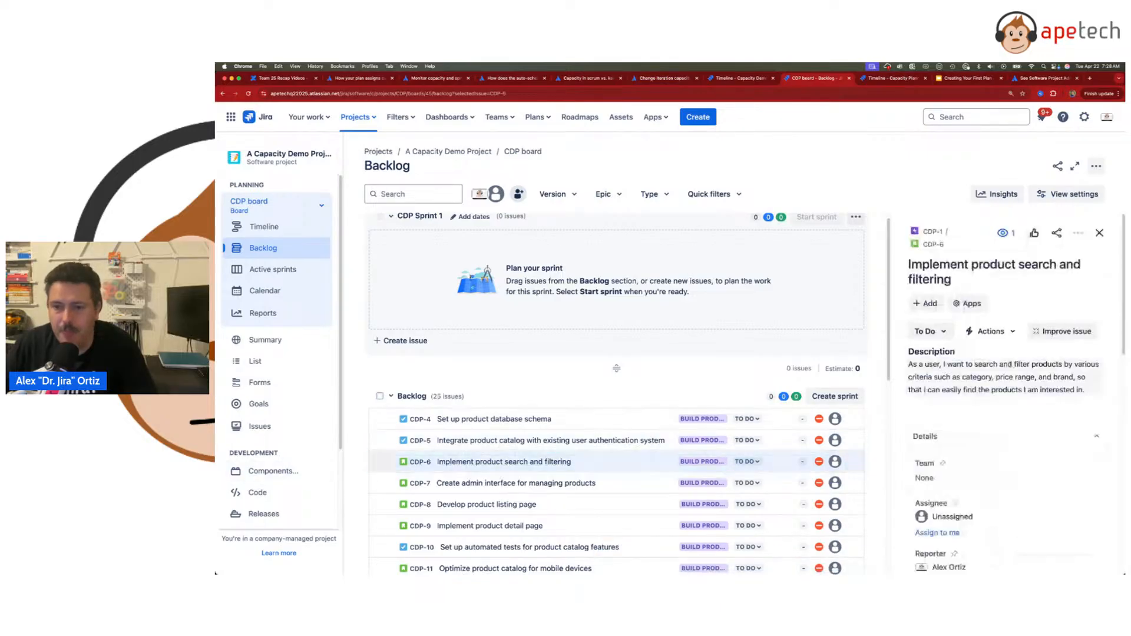
click(990, 477)
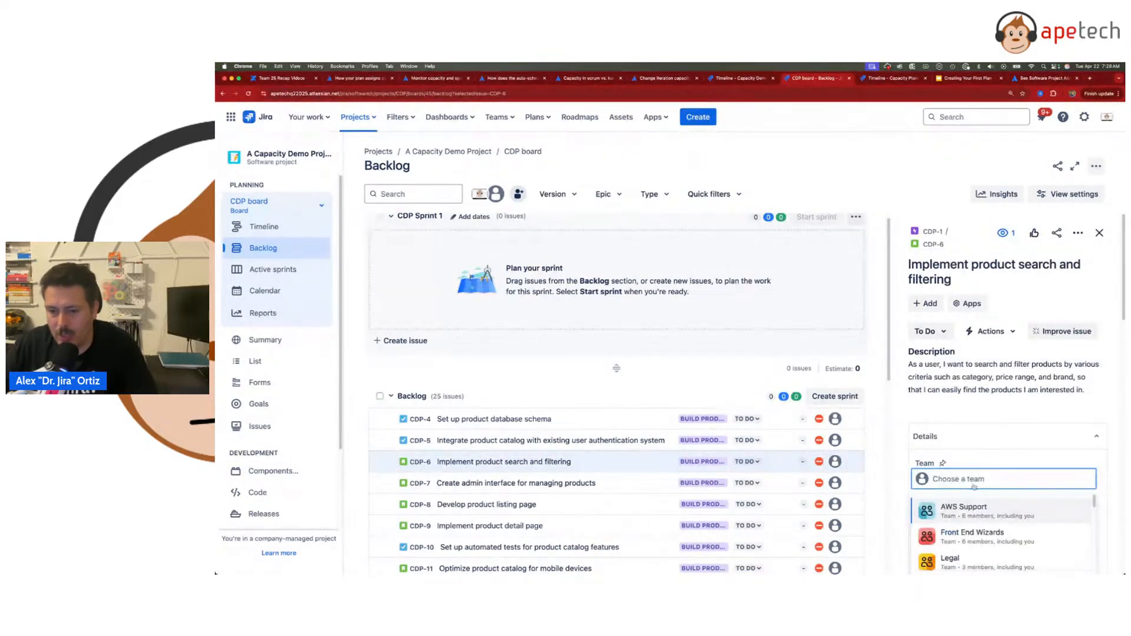
scroll(971, 434, down, 5)
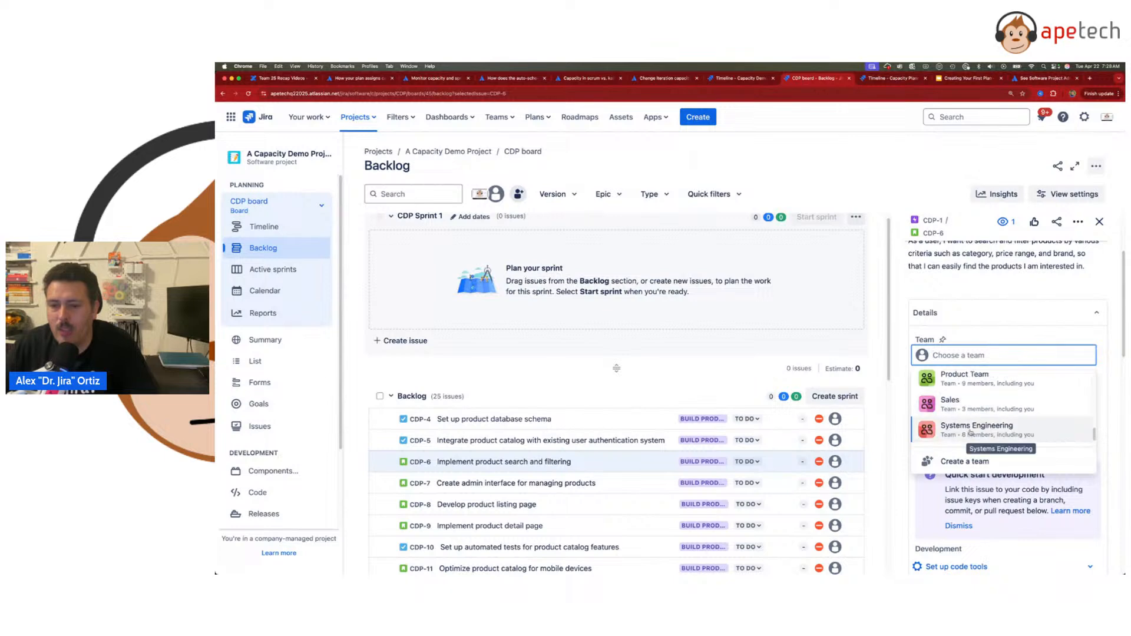
scroll(977, 429, down, 2)
click(974, 429)
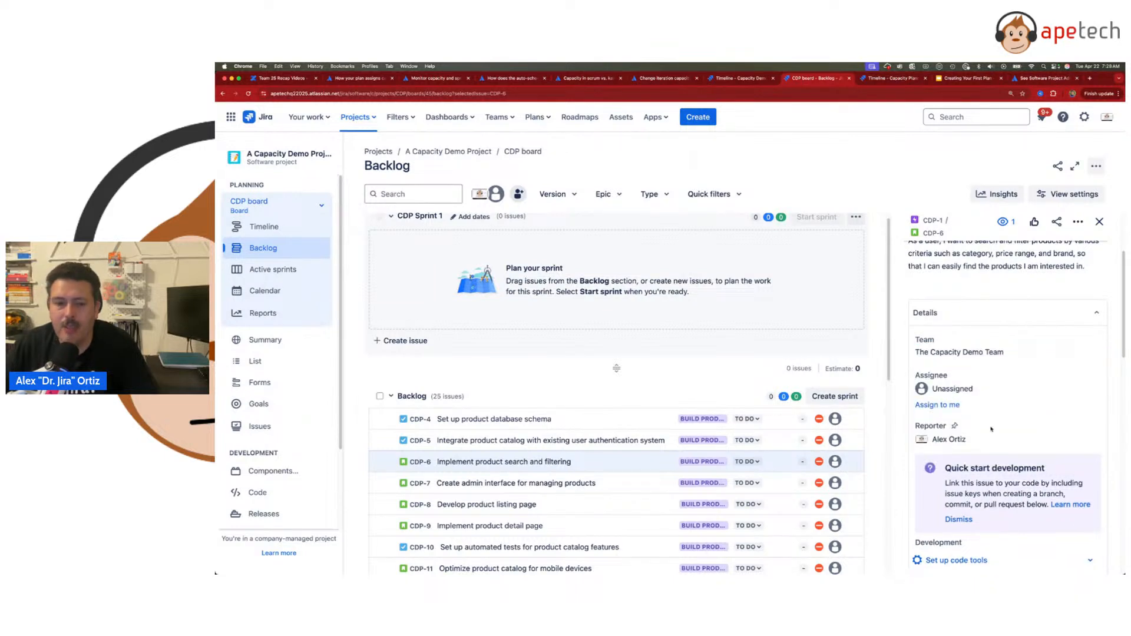
Step: Assign The Capacity Demo Team to backlog issue CDP-7, Create admin interface for managing products
click(380, 483)
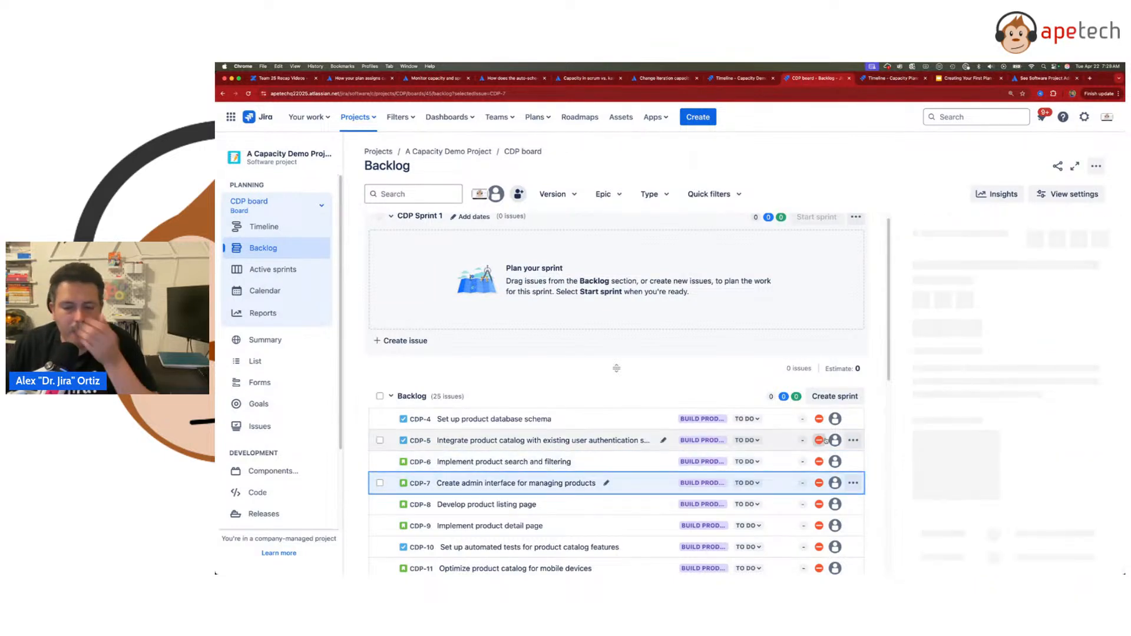
click(975, 479)
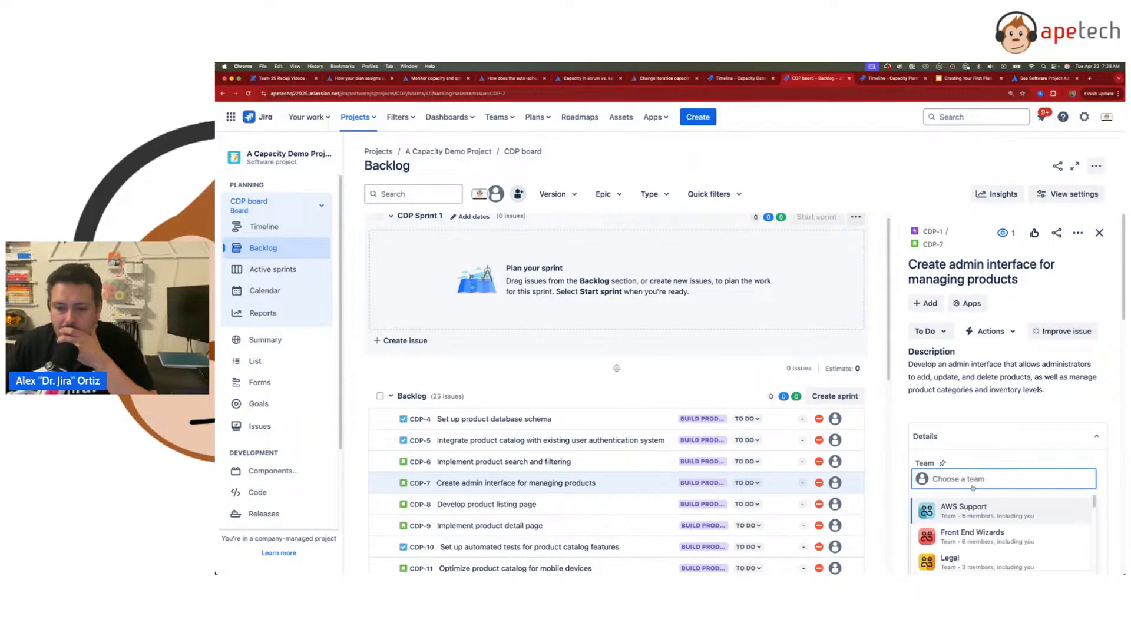
scroll(976, 336, down, 3)
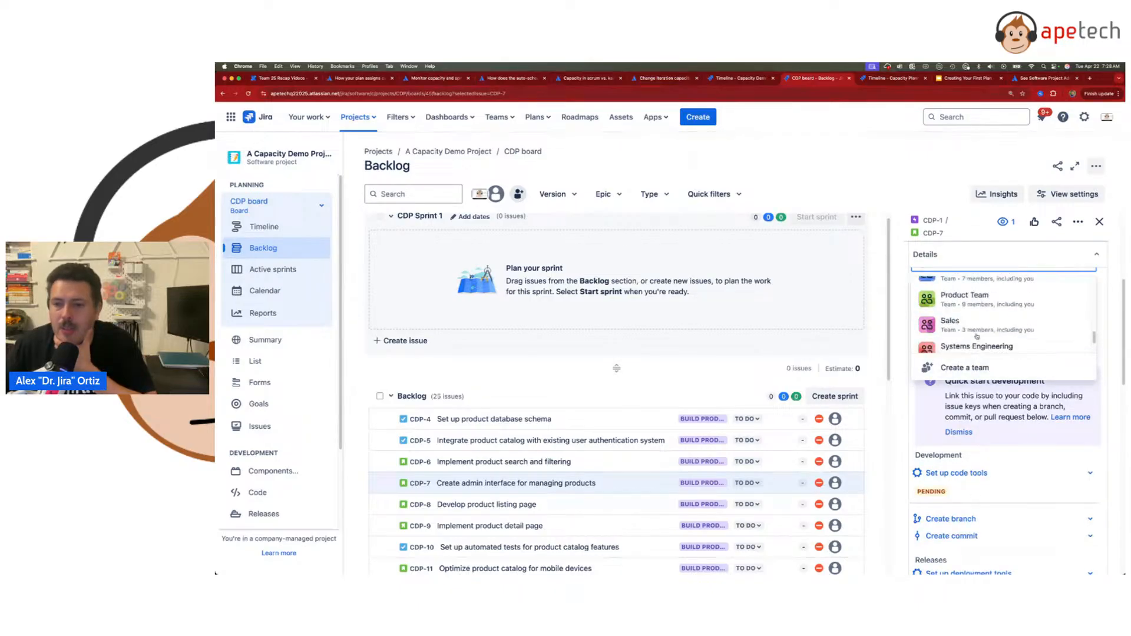
scroll(976, 337, down, 1)
click(963, 338)
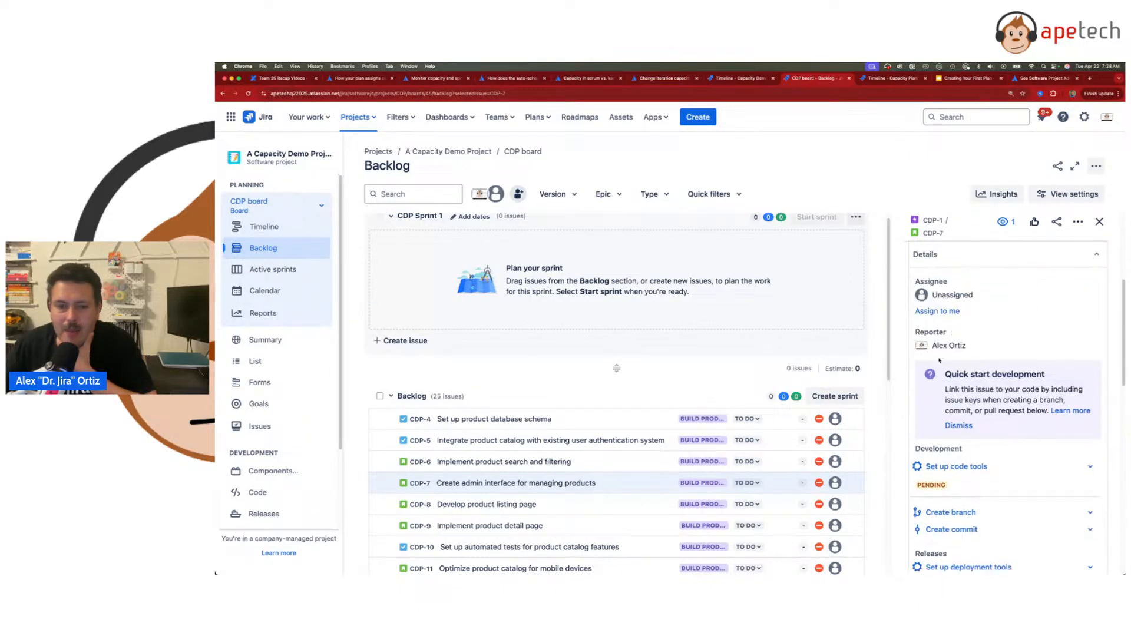
Step: Set the Team of backlog issue CDP-8, Develop product listing page, to The Capacity Demo Team
click(391, 506)
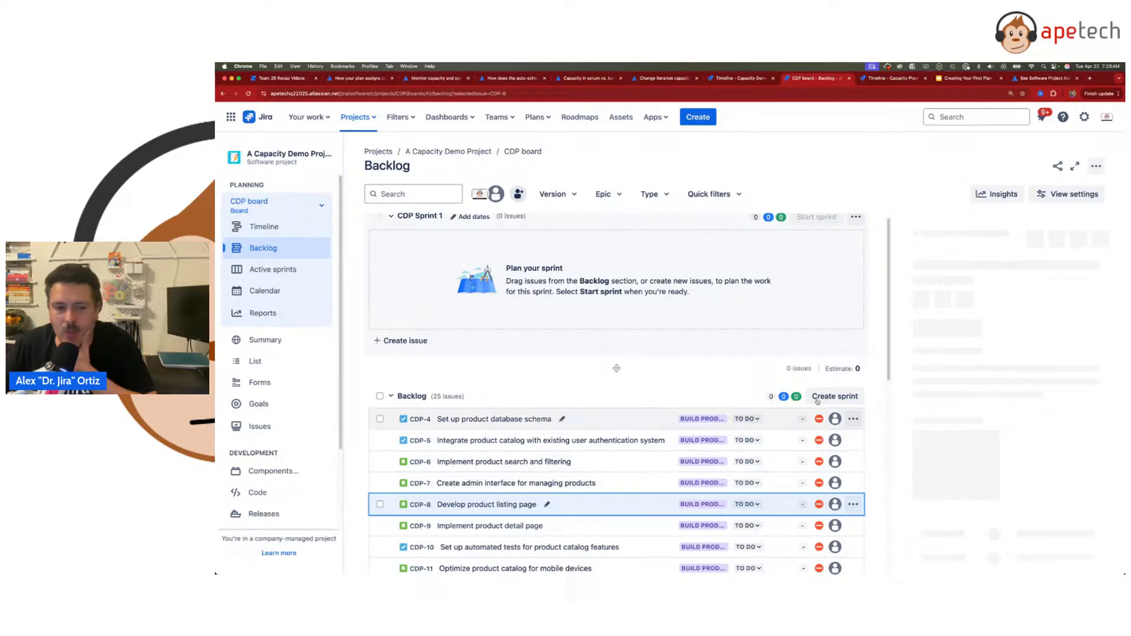
click(957, 465)
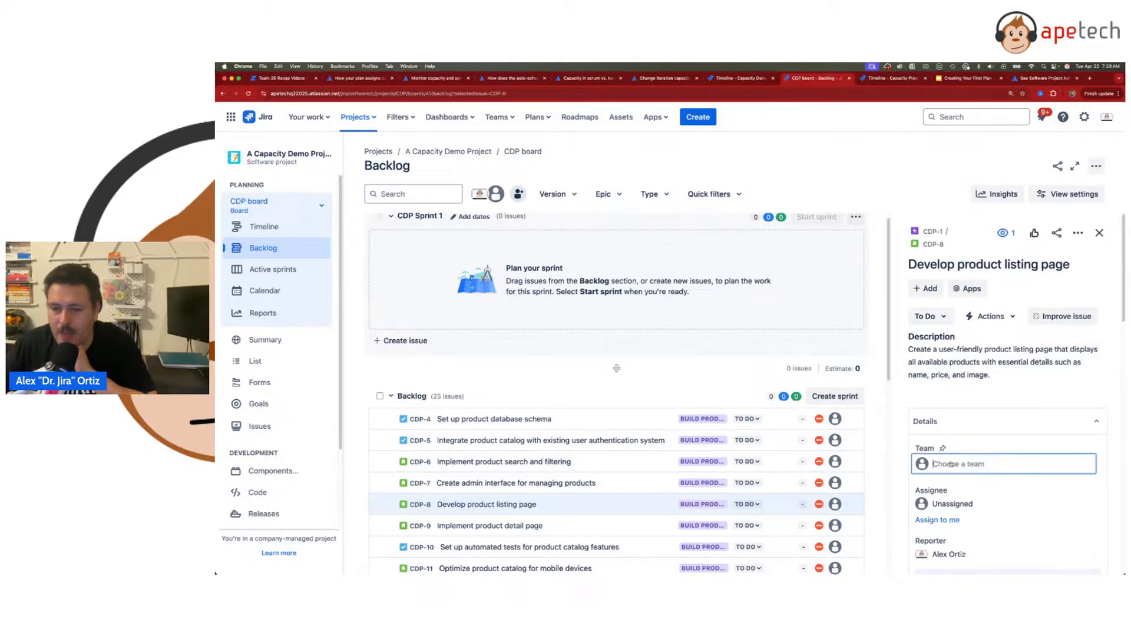
scroll(982, 531, down, 5)
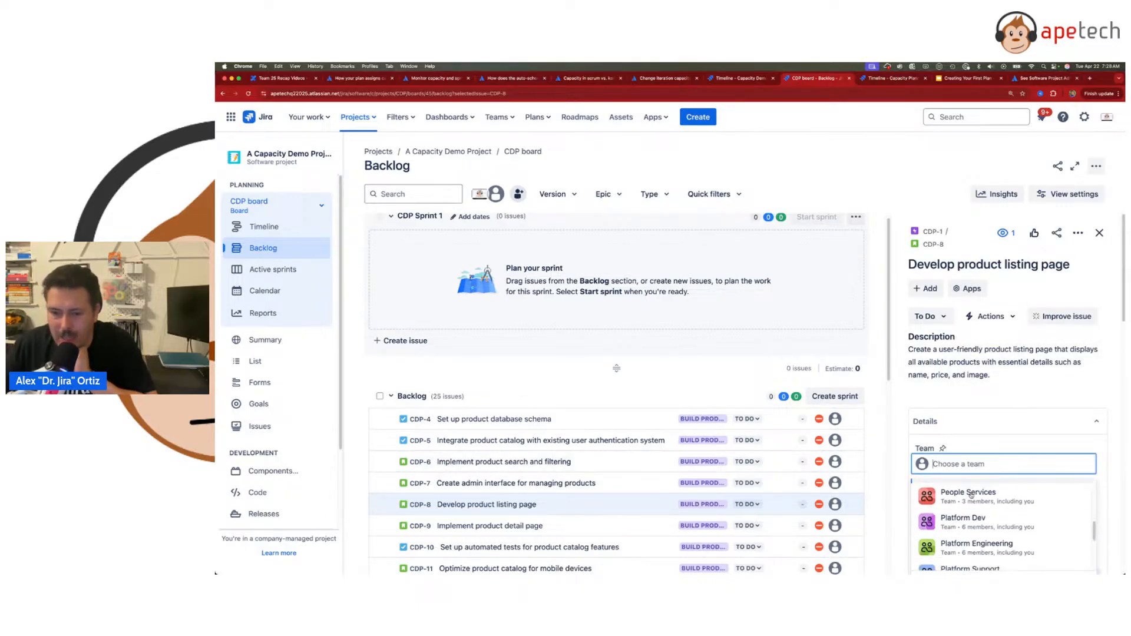
click(973, 552)
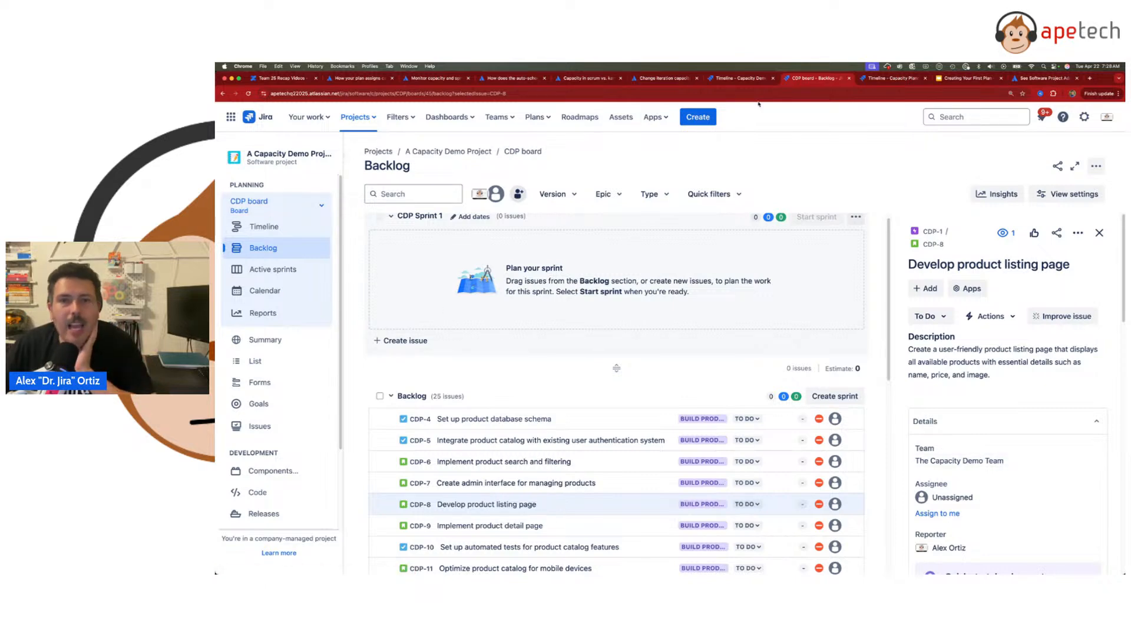
Step: Switch to the Capacity Planning Demo 2 timeline and expand The Capacity Demo Team group and its epic CDP-1
click(883, 83)
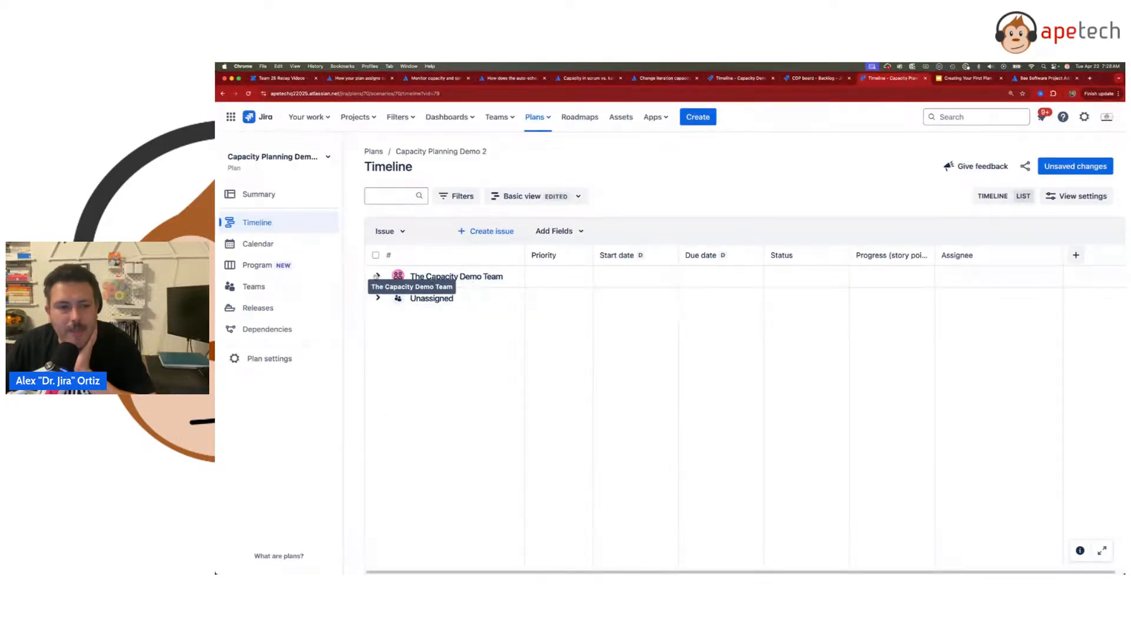
click(377, 276)
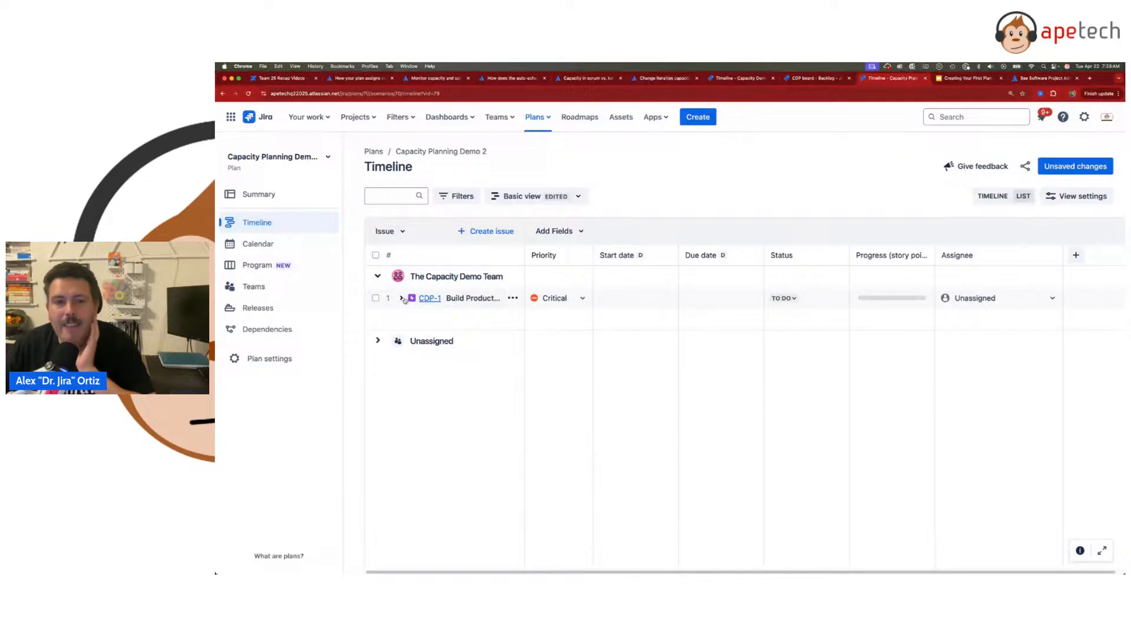
click(402, 298)
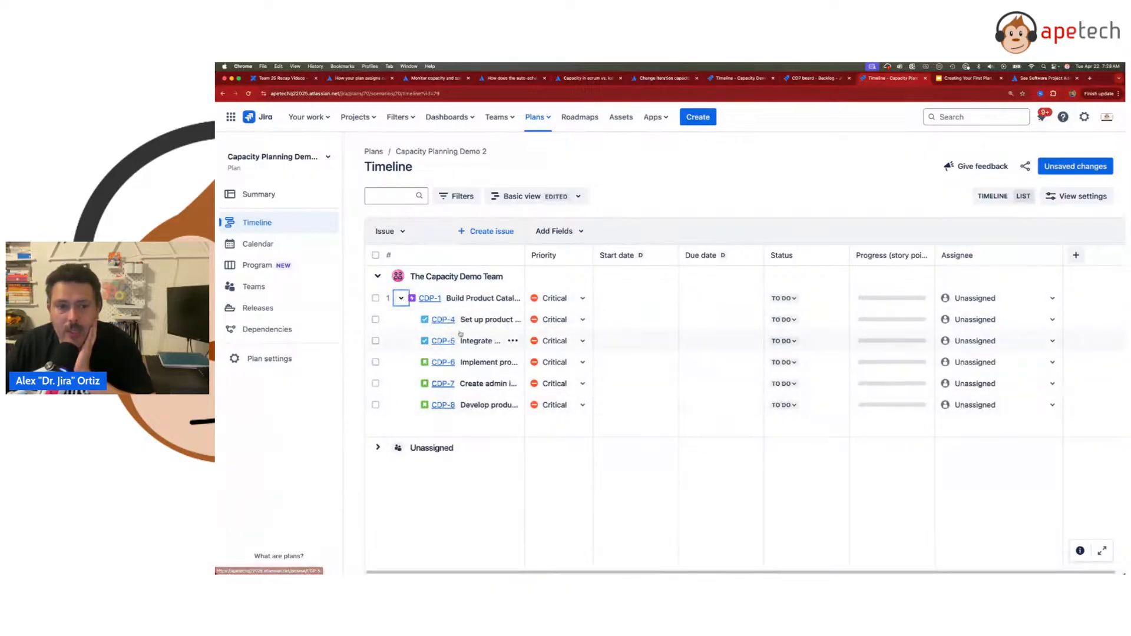
Step: Add the Team field as a column in the plan's issue list
click(560, 232)
click(569, 264)
text(tea)
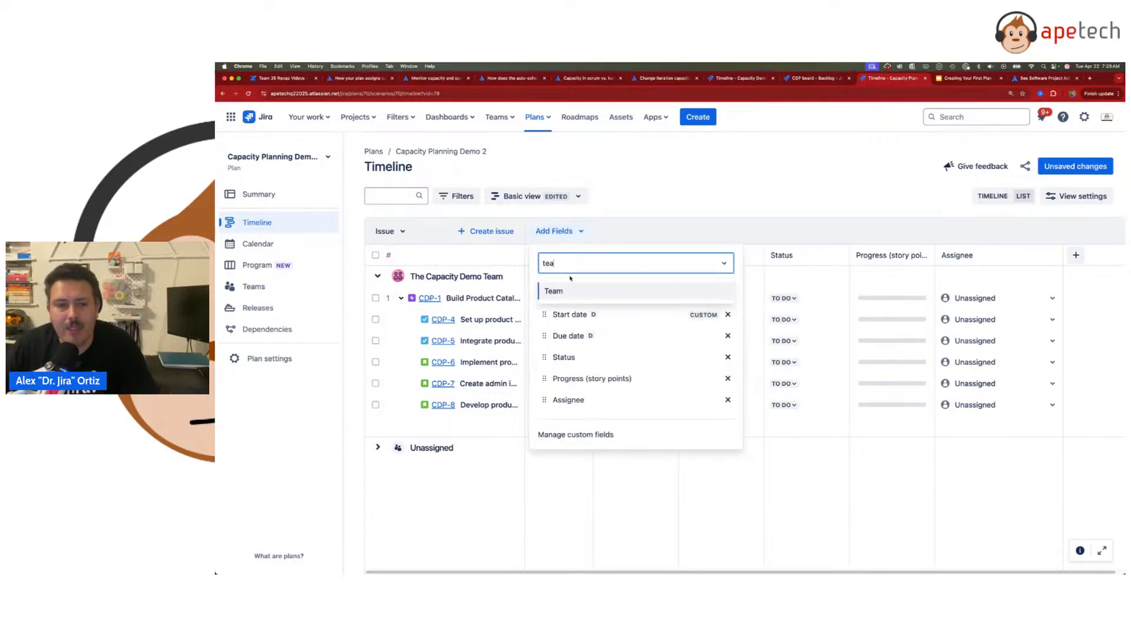
click(564, 291)
click(740, 184)
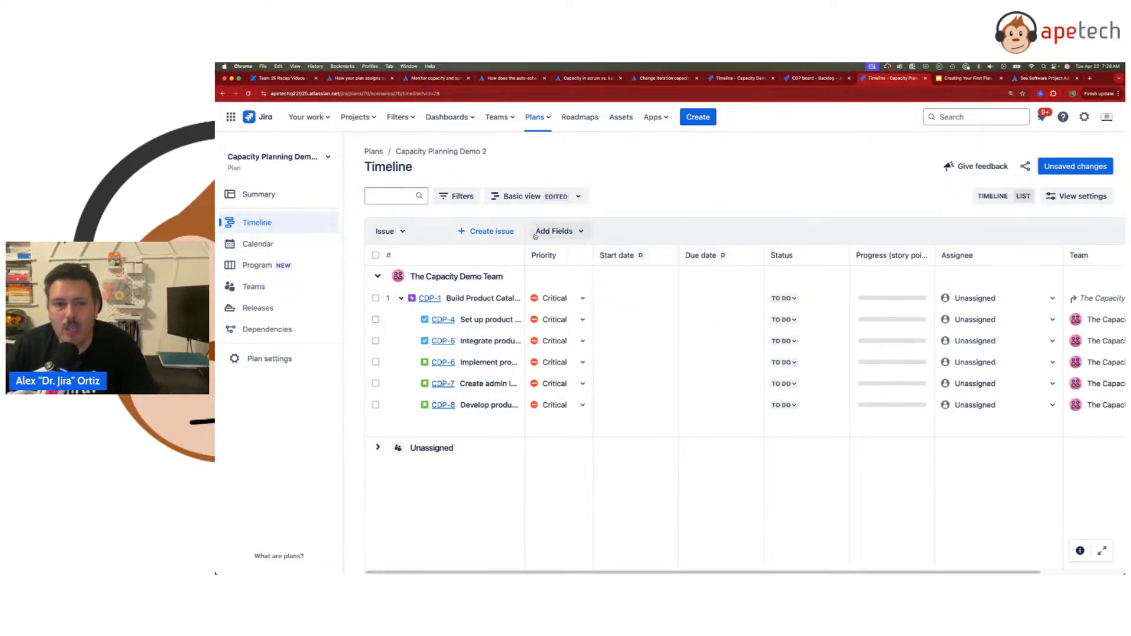
Step: Move the Team column directly after Priority and widen it so the full team name fits
click(555, 233)
drag(544, 421, 548, 315)
click(729, 155)
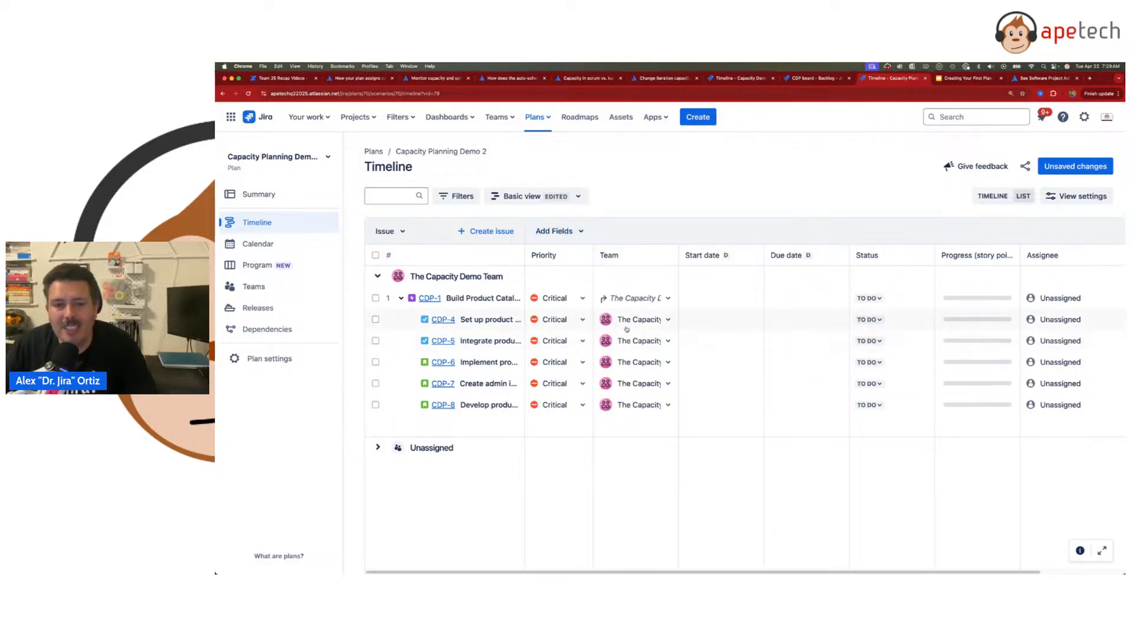
drag(678, 331, 717, 329)
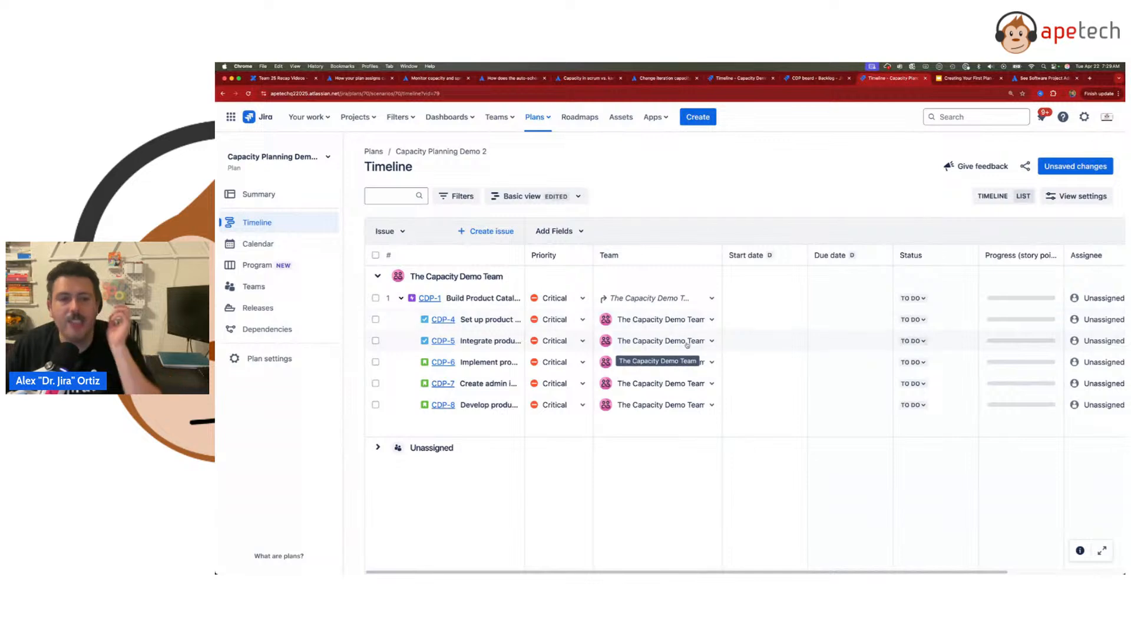
Step: Expand epic CDP-2 in the Unassigned group and set the Team of CDP-12 through CDP-16 to The Capacity Demo Team
click(378, 449)
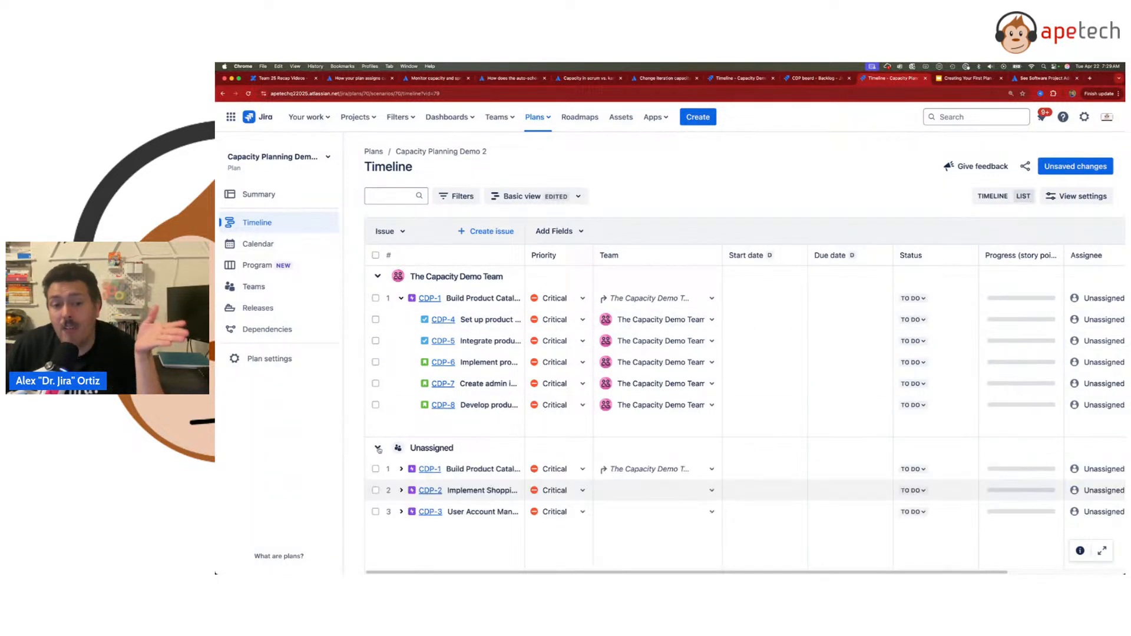
click(402, 491)
scroll(654, 466, down, 3)
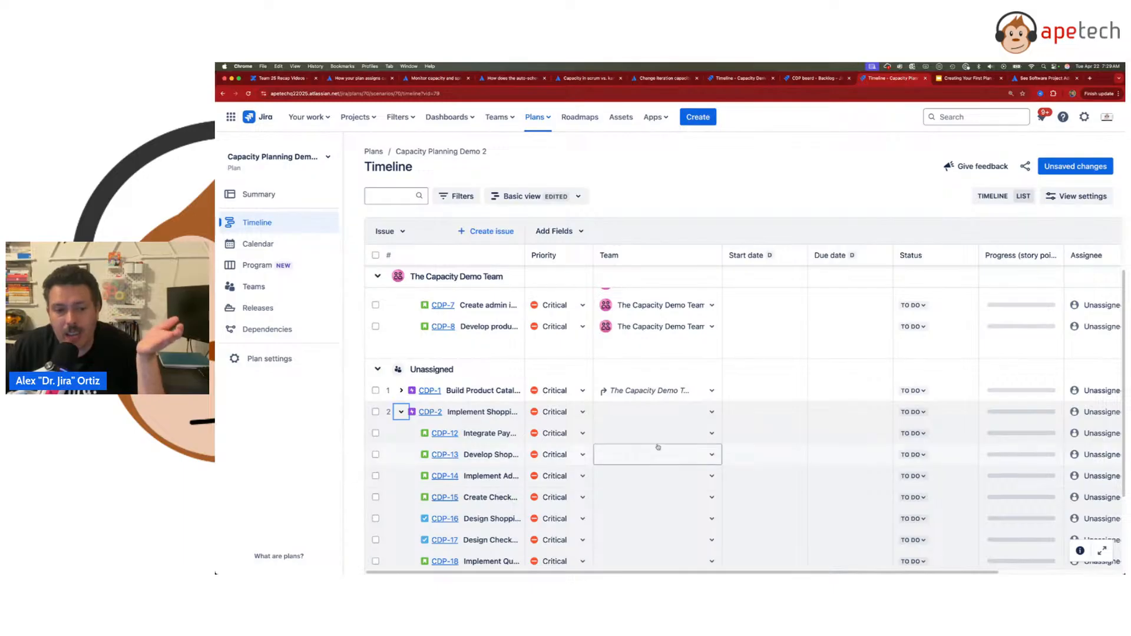
click(654, 437)
click(645, 462)
click(642, 473)
click(638, 508)
click(636, 498)
click(648, 525)
click(657, 519)
click(649, 549)
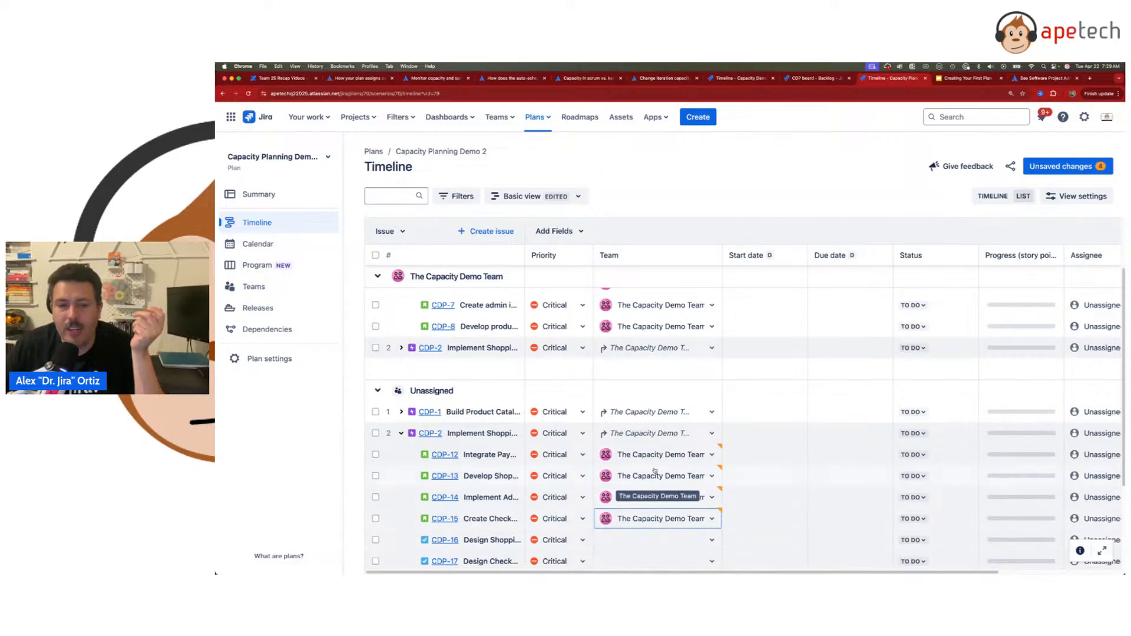
click(642, 541)
click(654, 516)
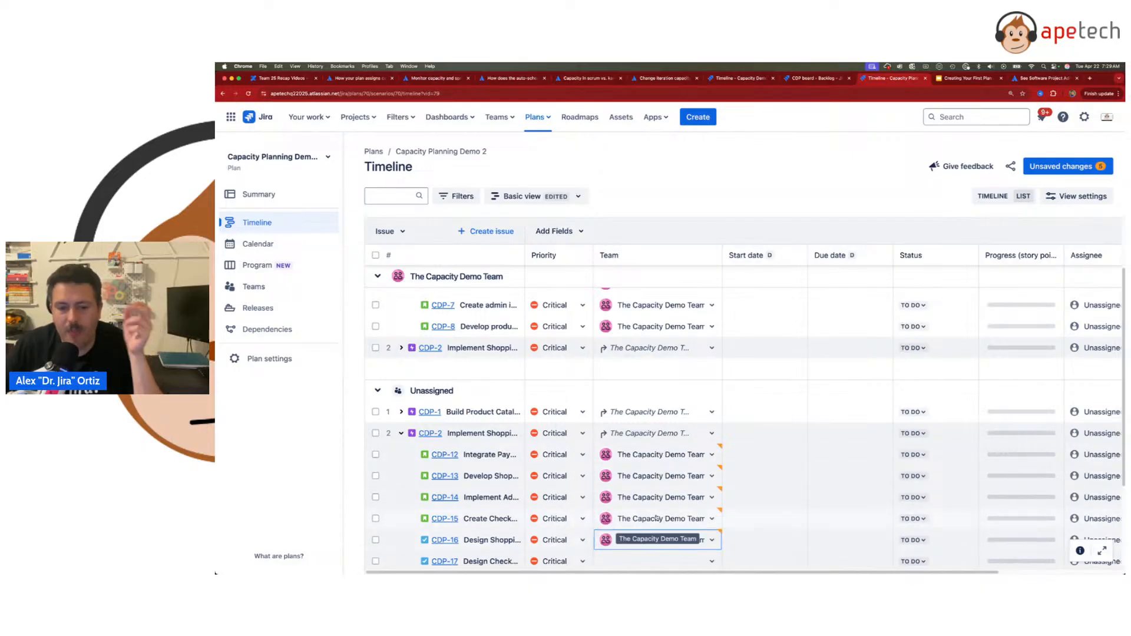
Step: Save the plan's pending team assignments to Jira and expand CDP-2 under The Capacity Demo Team
click(1071, 168)
click(1029, 378)
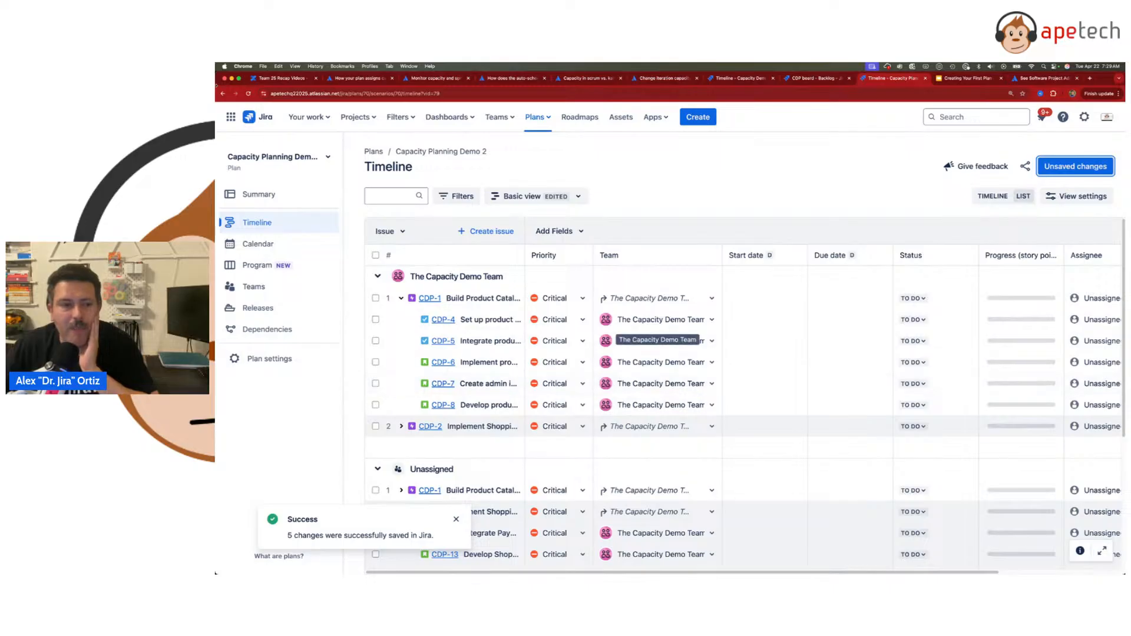
click(402, 426)
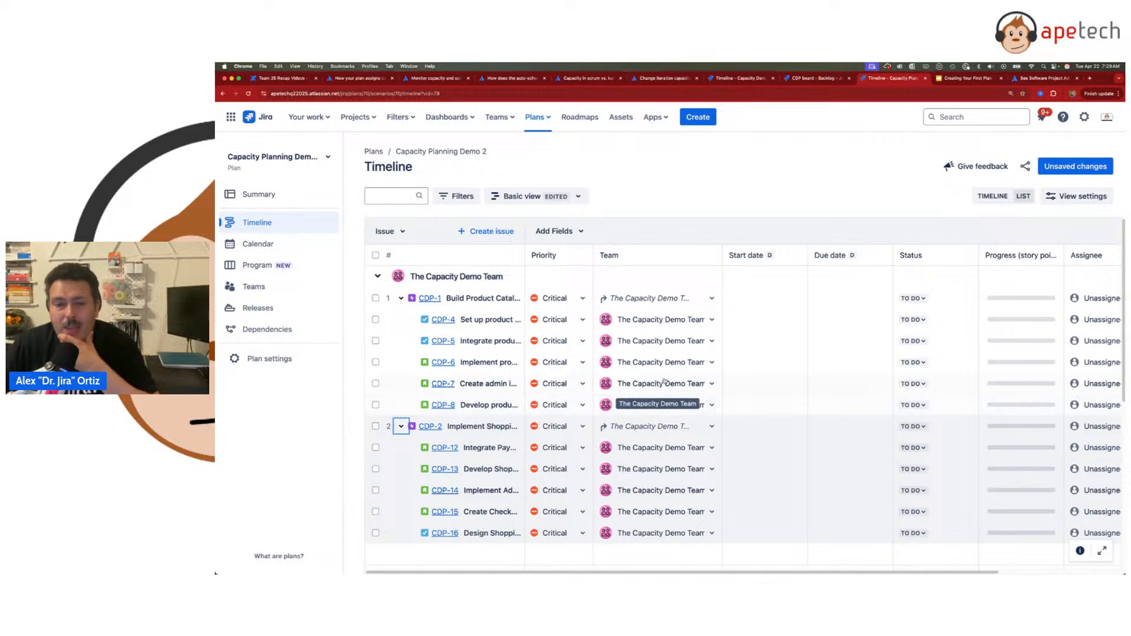
Step: Add the Sprint field to the plan's issue list and place it directly after Team
click(561, 236)
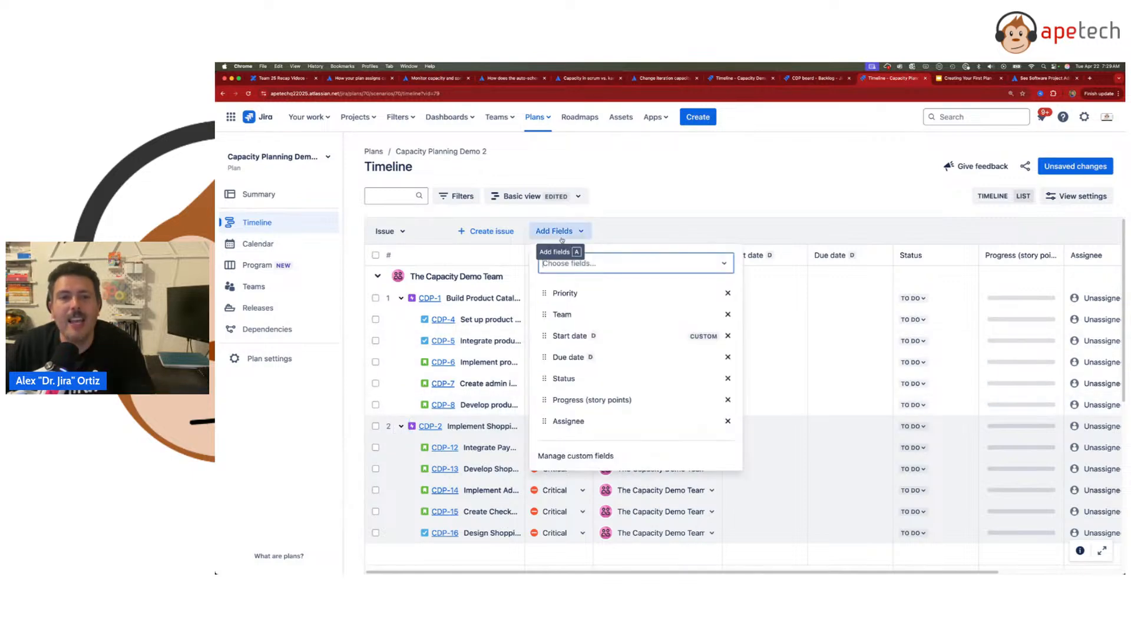
text(sprint)
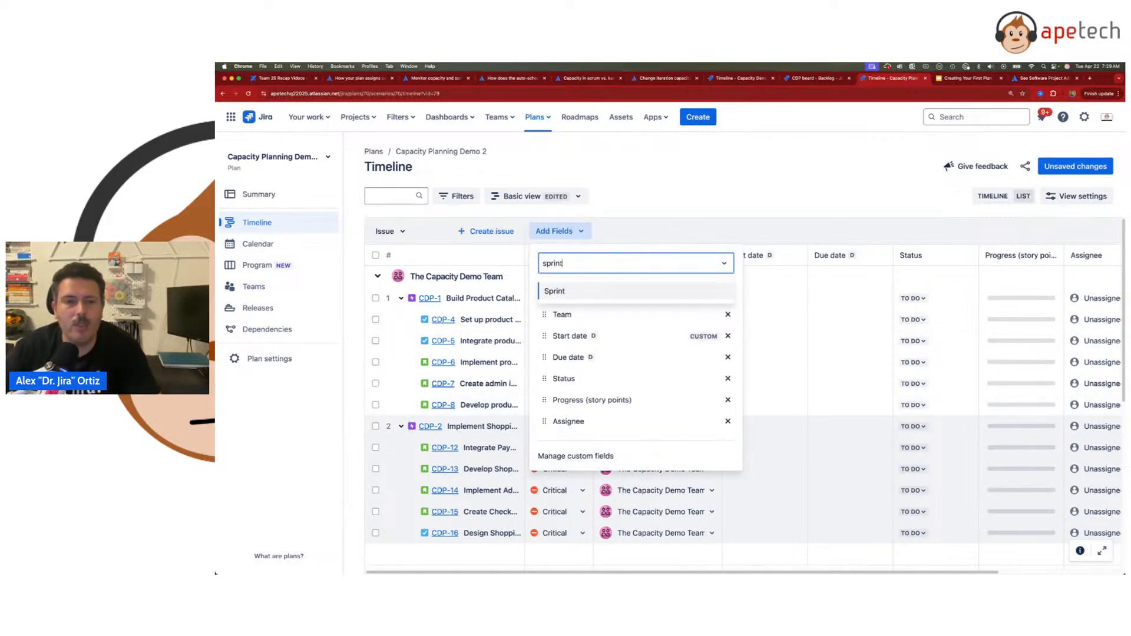
click(555, 292)
click(780, 161)
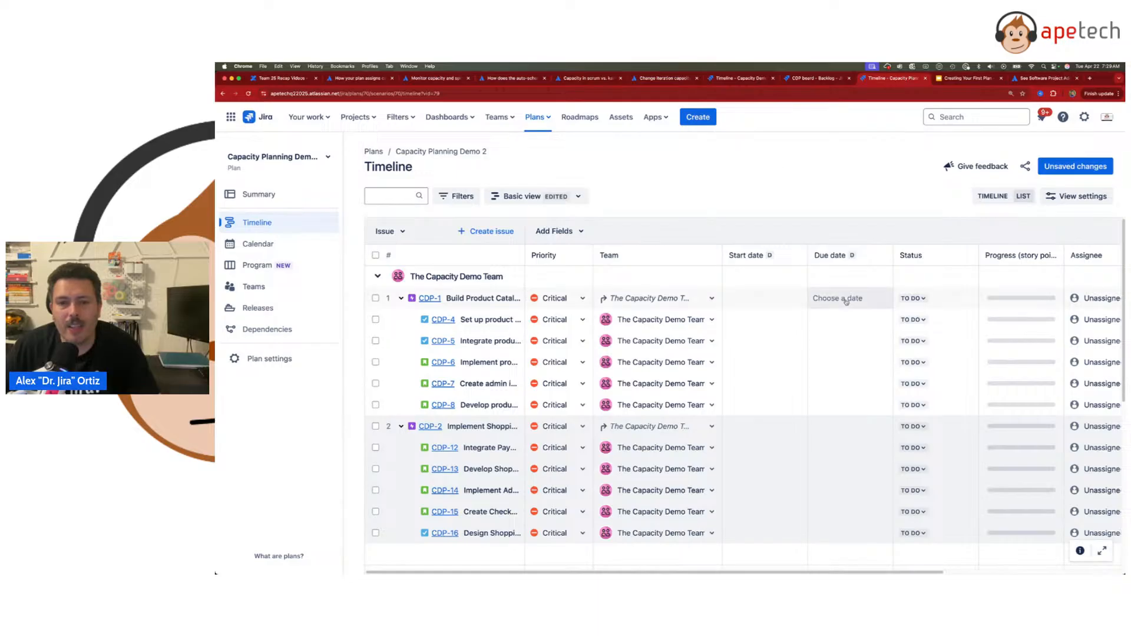
click(554, 231)
drag(544, 444, 548, 330)
click(810, 310)
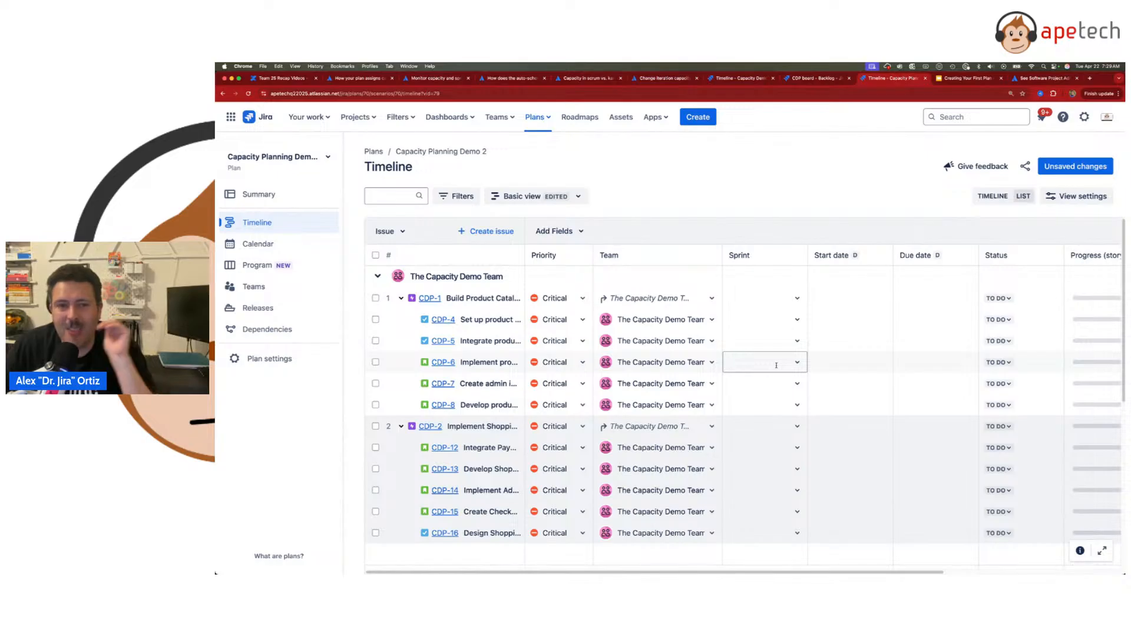
Step: Add the Story points field to the plan's issue list and place it directly after Sprint
click(567, 232)
text(sto)
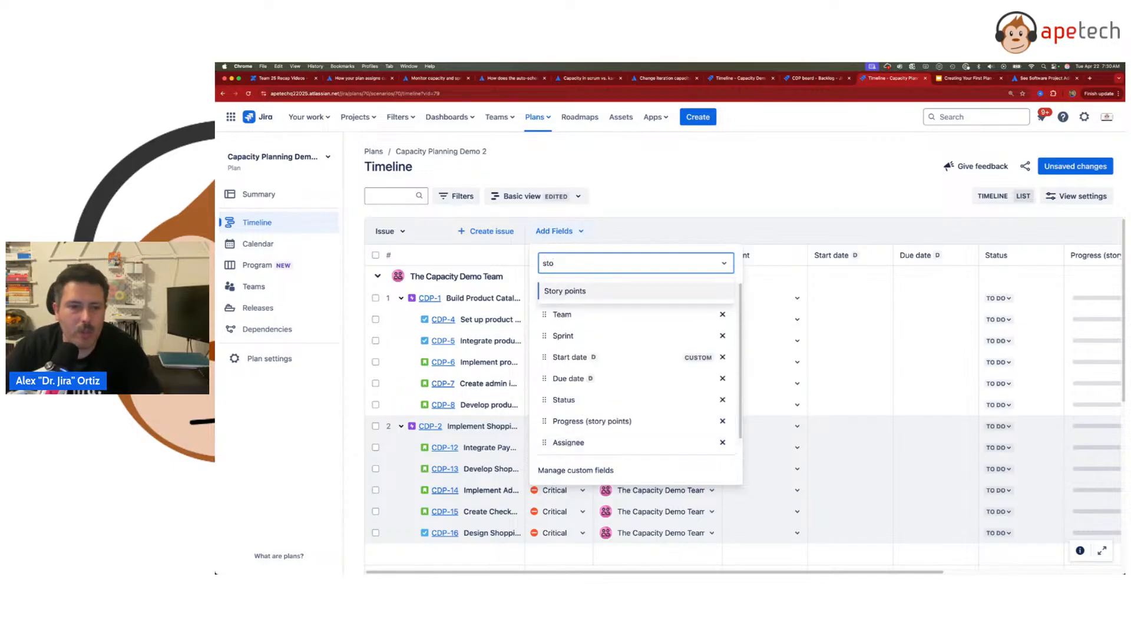
key(Return)
scroll(552, 442, down, 1)
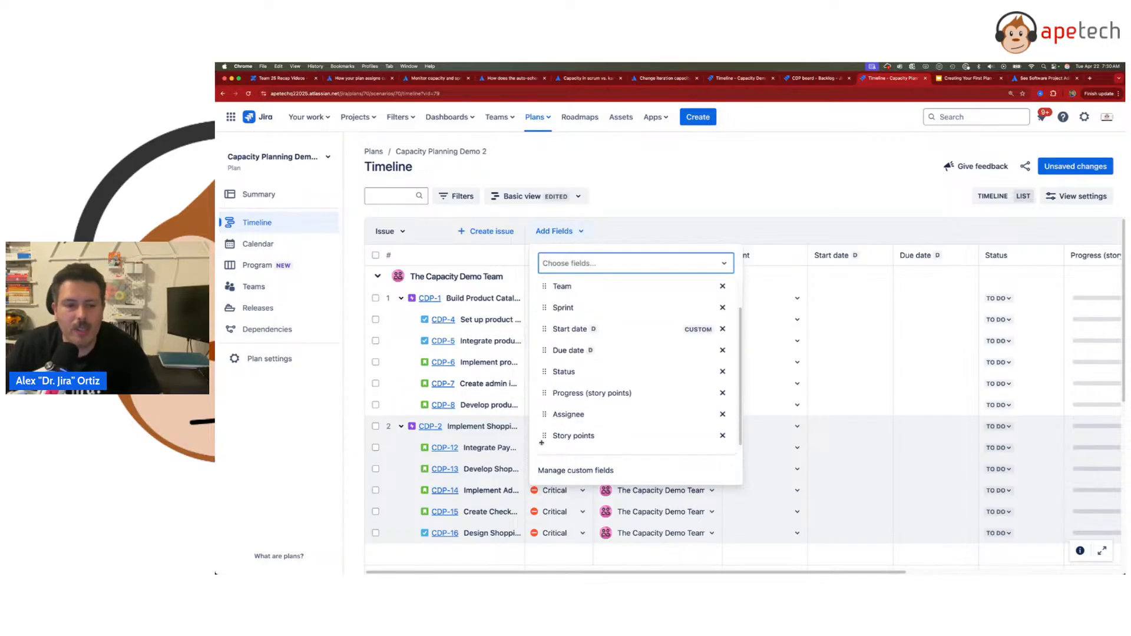
drag(552, 443, 554, 327)
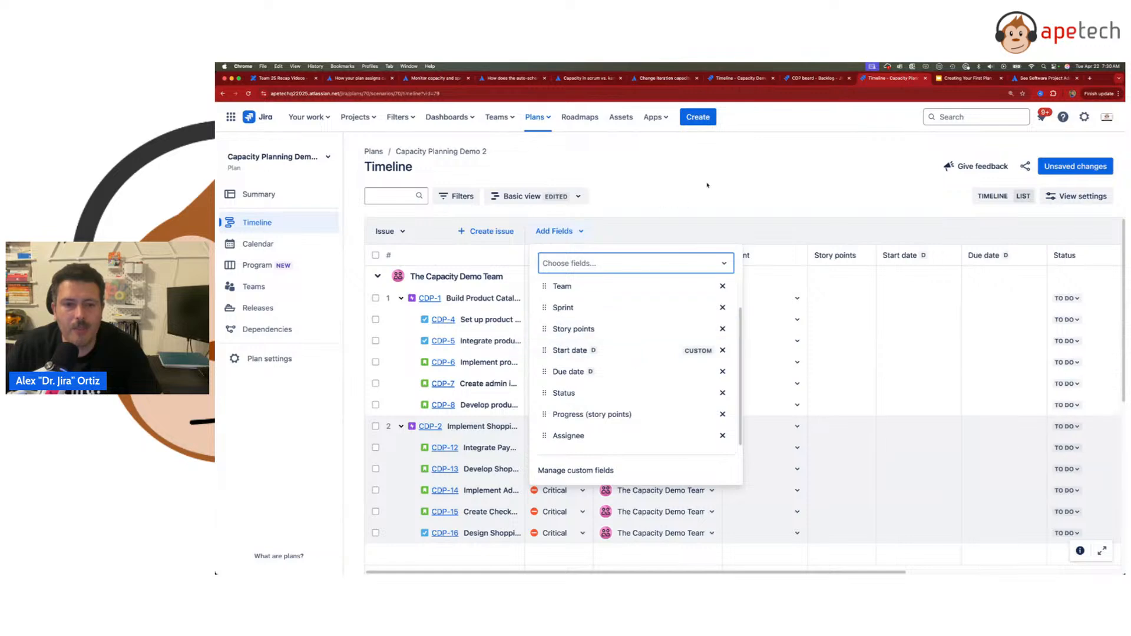
click(715, 172)
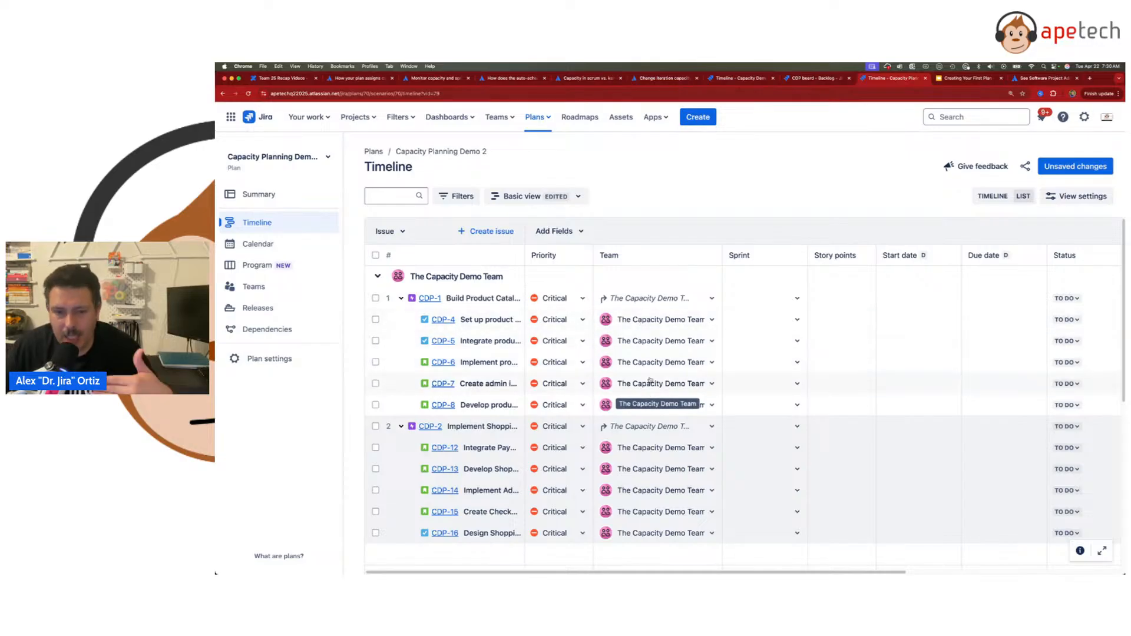
click(792, 299)
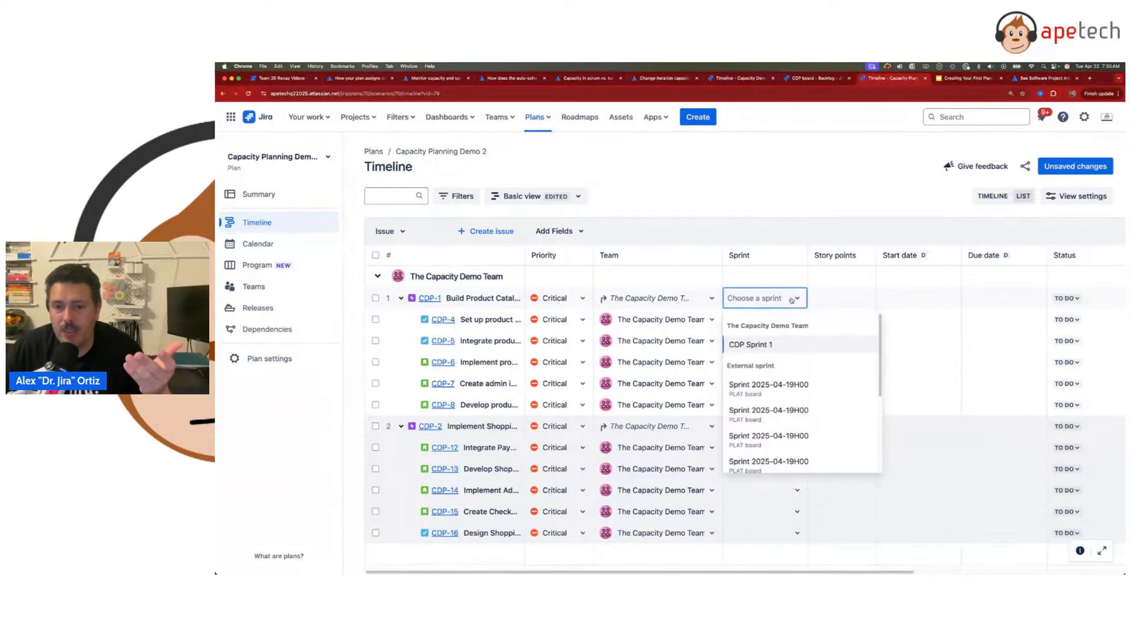
click(792, 300)
click(847, 299)
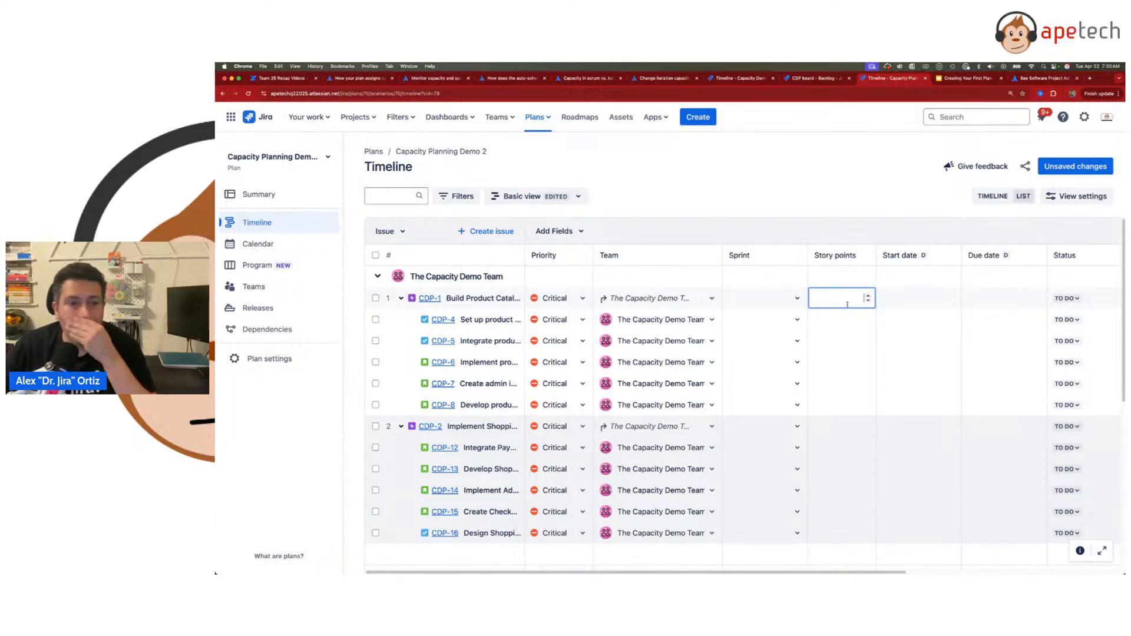
Step: Switch to the Creating Your First Plan presentation and highlight the "Setting Team Capacity" bullet on the agenda slide
click(962, 81)
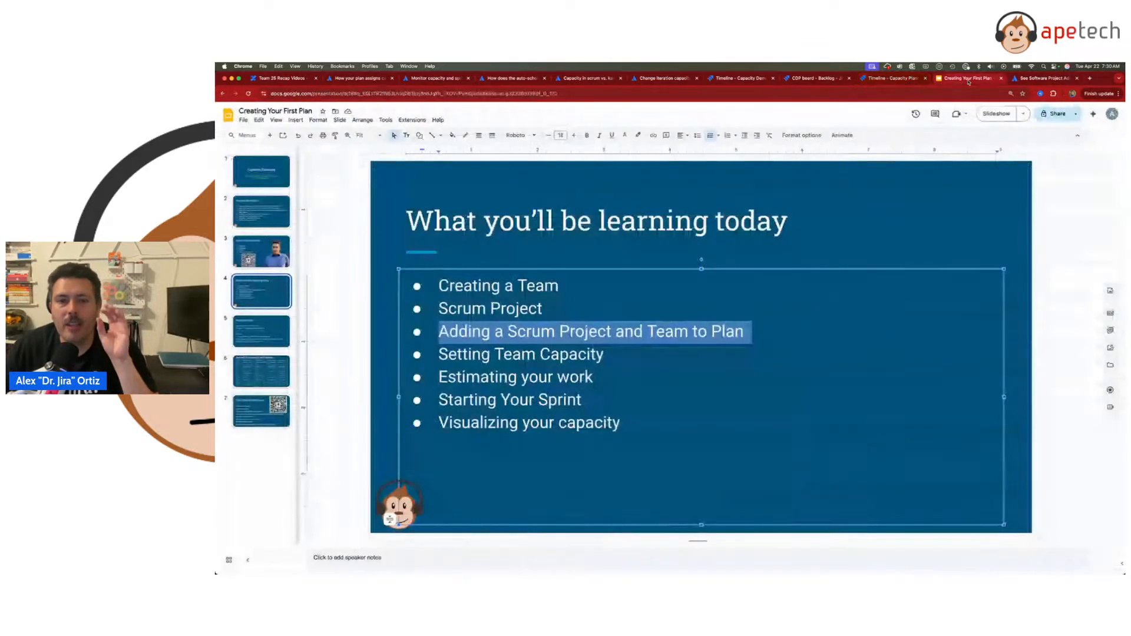
click(658, 359)
drag(609, 356, 442, 357)
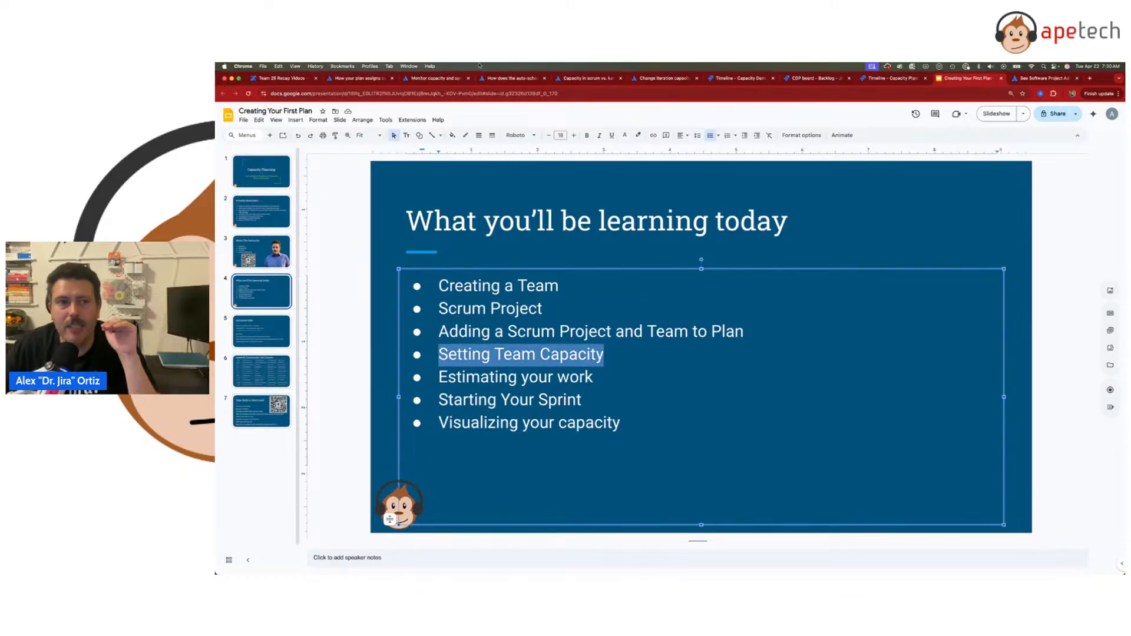
Step: Review the Atlassian article on how a plan assigns capacity, and bring up the article on monitoring capacity
click(366, 79)
scroll(571, 336, down, 5)
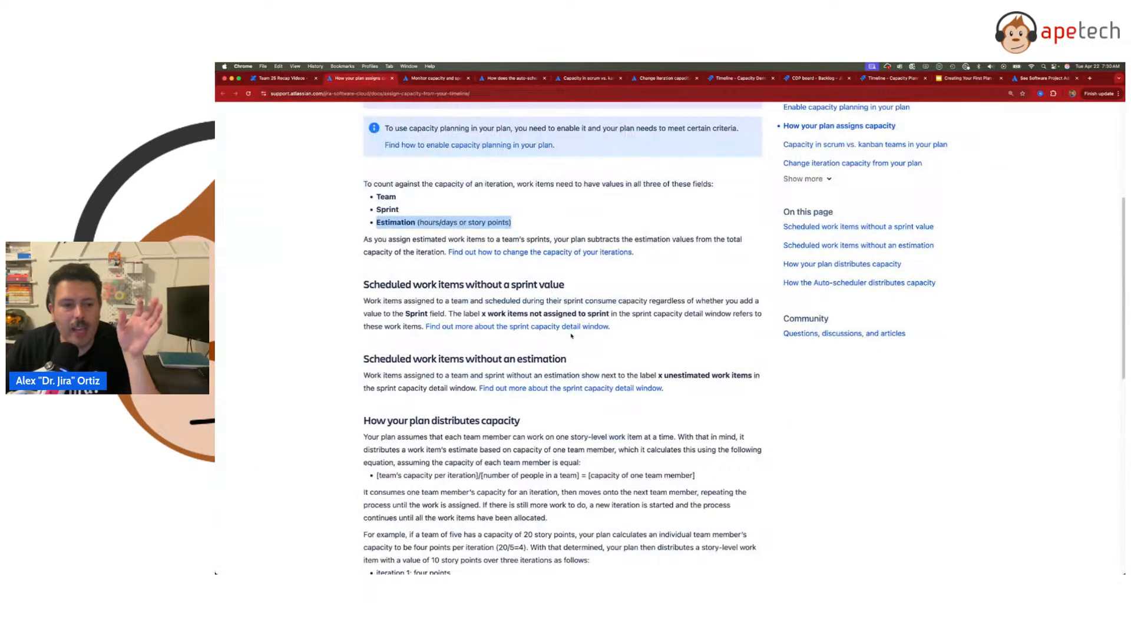
scroll(571, 336, down, 2)
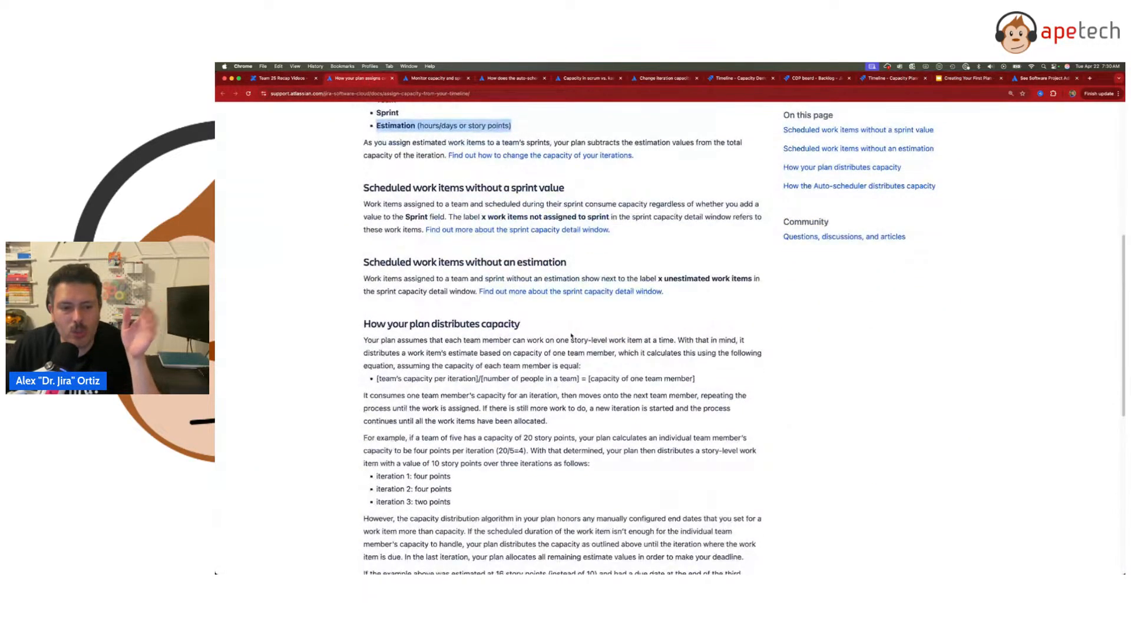
scroll(571, 336, up, 2)
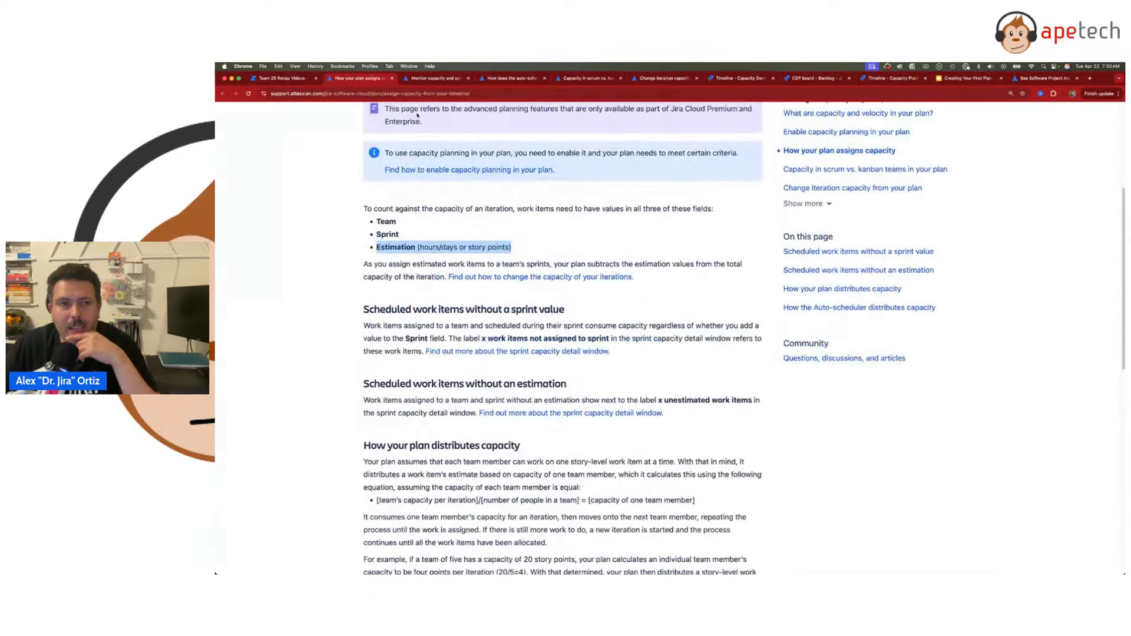
click(437, 80)
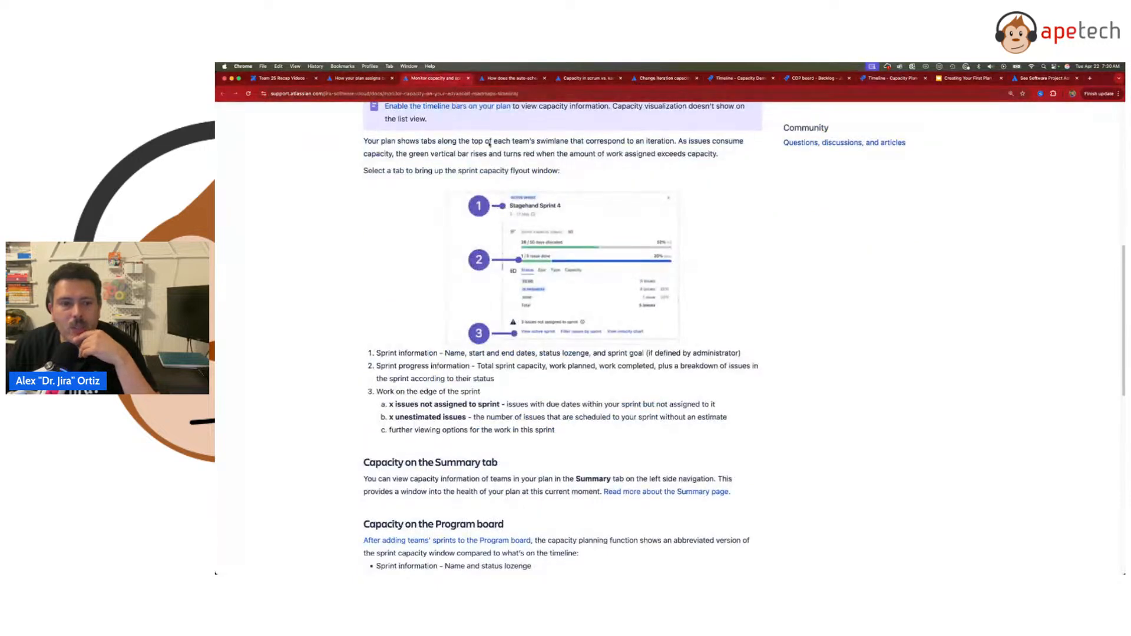
Step: Return to the Capacity Planning Demo 2 plan and examine the Team Capacity section of its summary
click(918, 81)
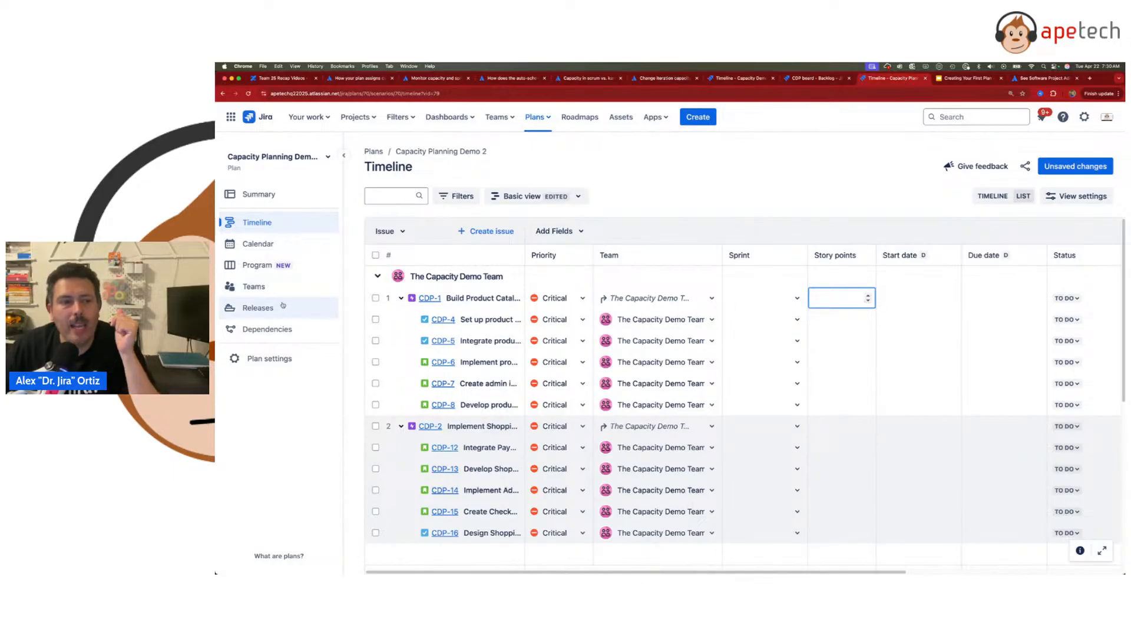
click(264, 195)
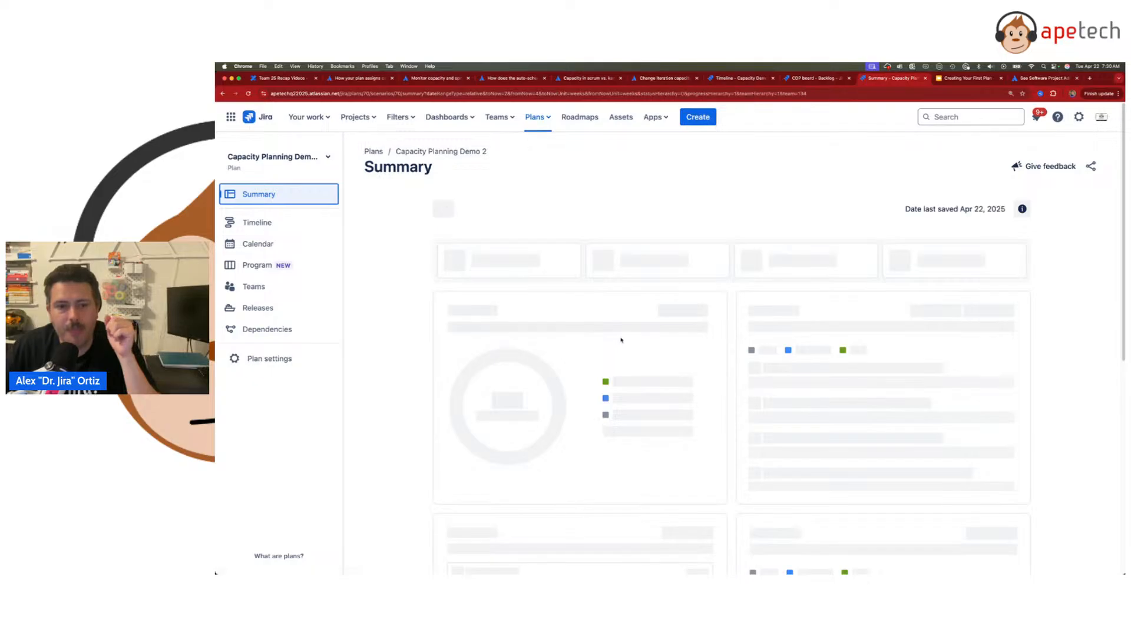
scroll(621, 341, down, 7)
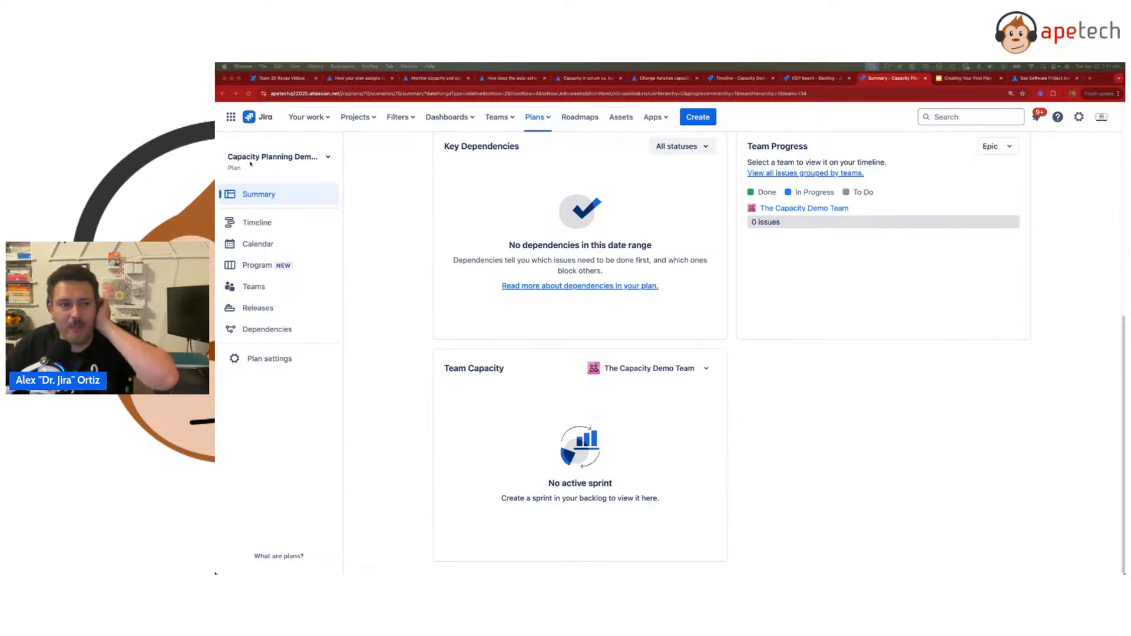
Step: Return to the plan's timeline and set the Sprint of CDP-4 to CDP Sprint 1
click(265, 222)
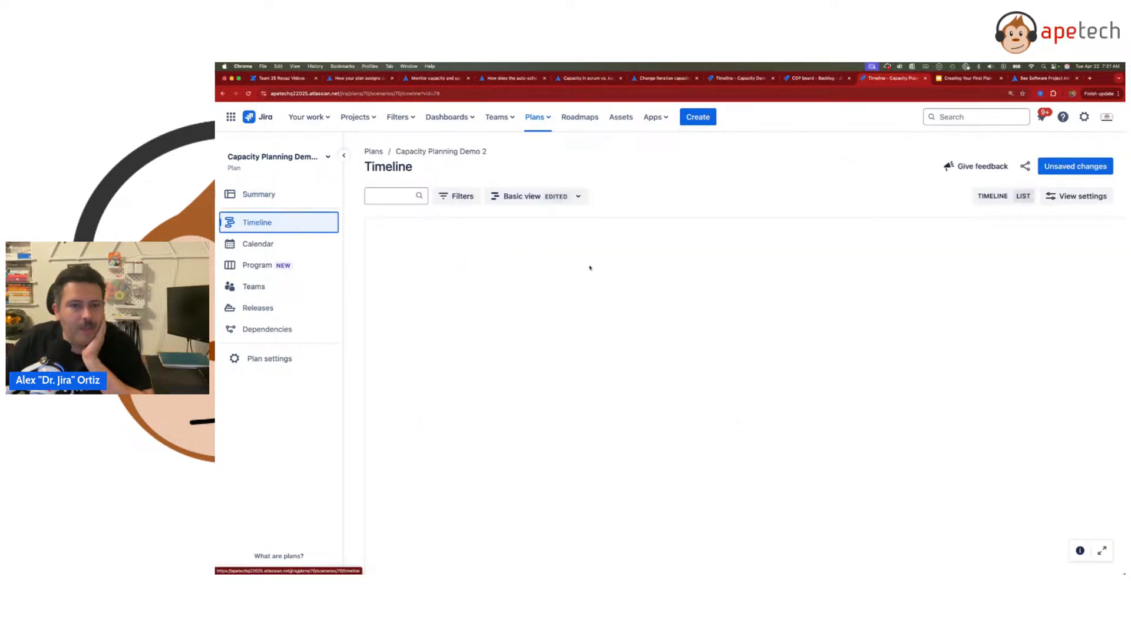
click(781, 317)
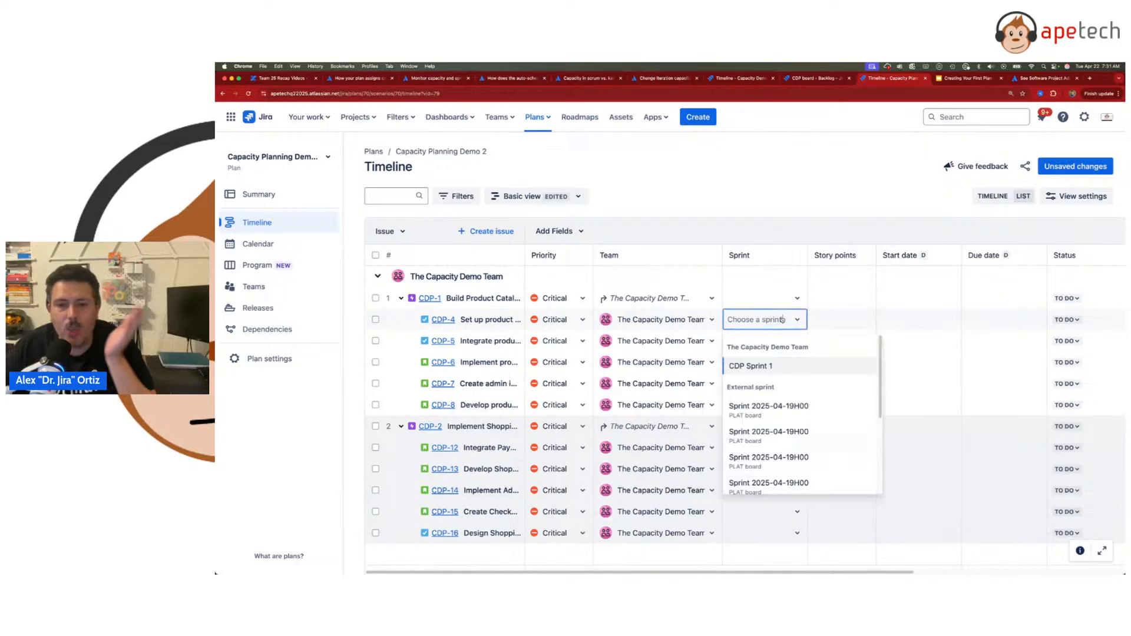
click(766, 364)
click(826, 183)
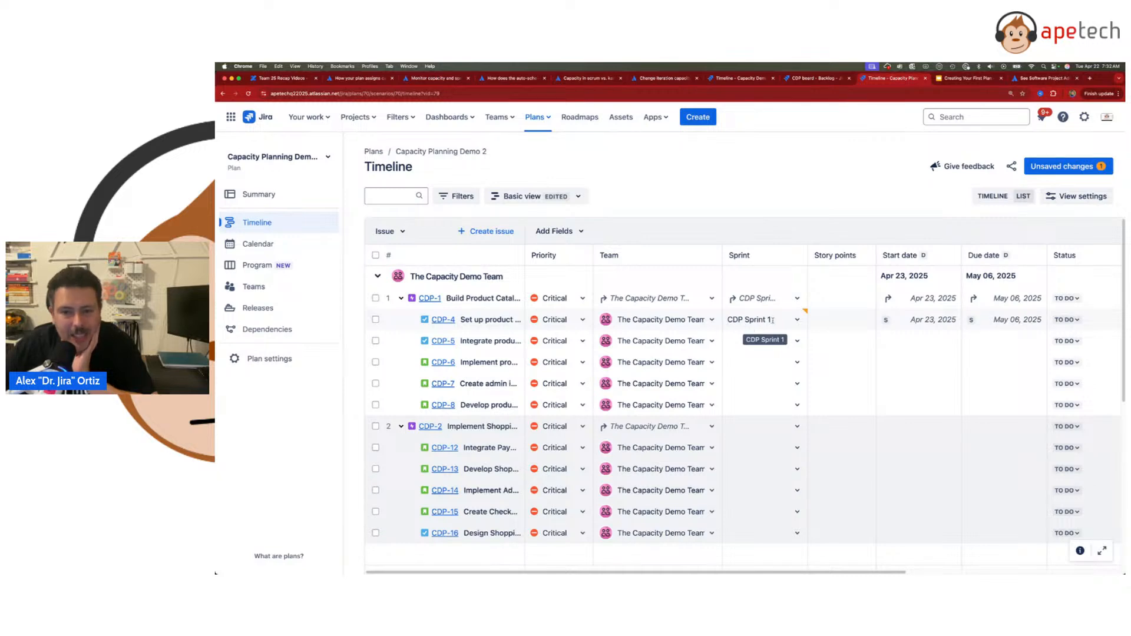
Step: Set the story points of CDP-4 to 5
click(844, 321)
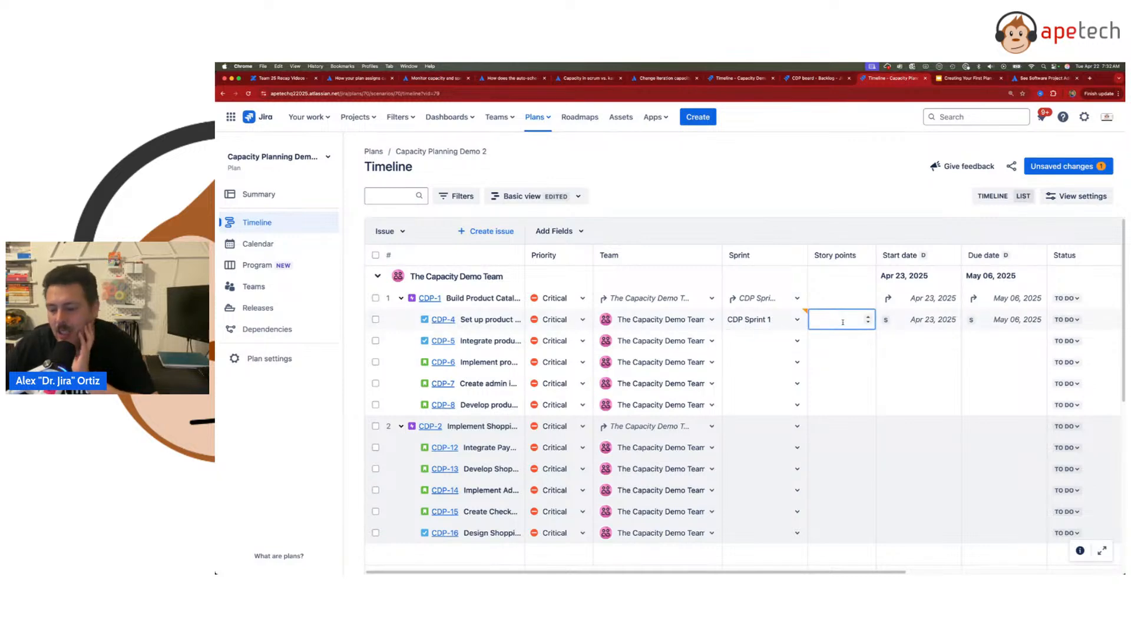
text(5)
key(Return)
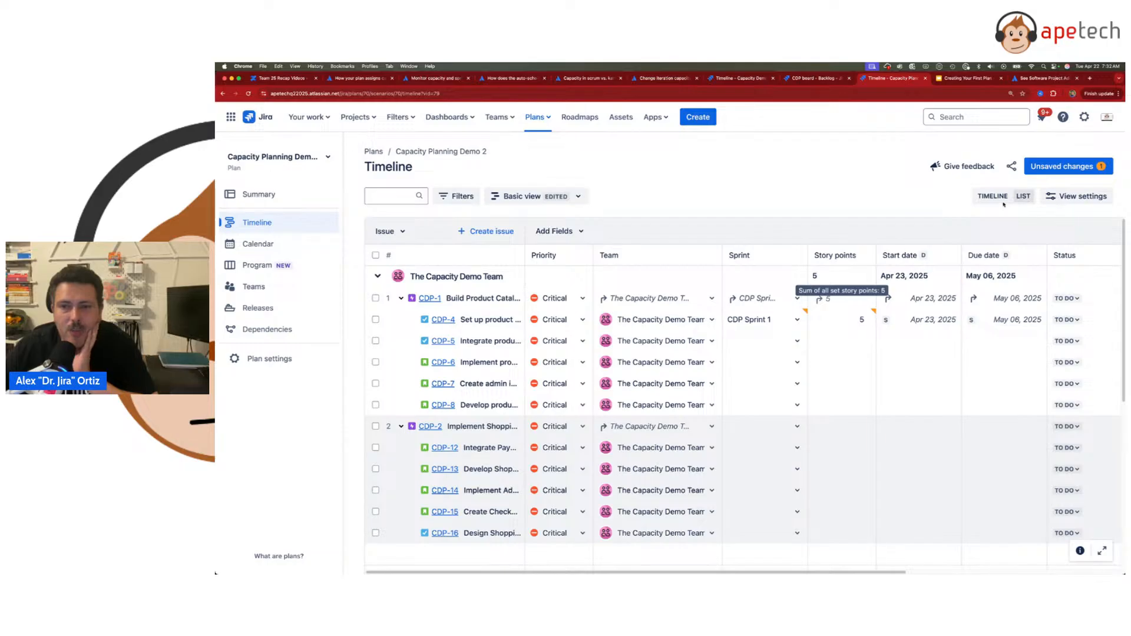
Step: Save the pending changes of CDP-4 to Jira and check the reason for any flagged change
click(1045, 171)
click(1036, 380)
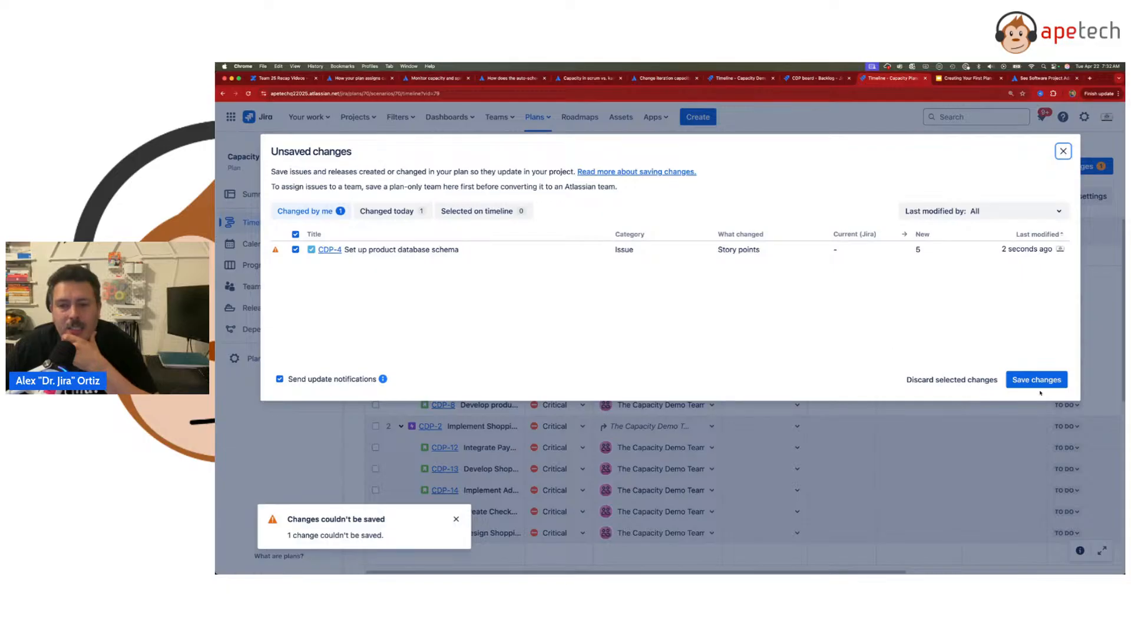
mouse_move(277, 250)
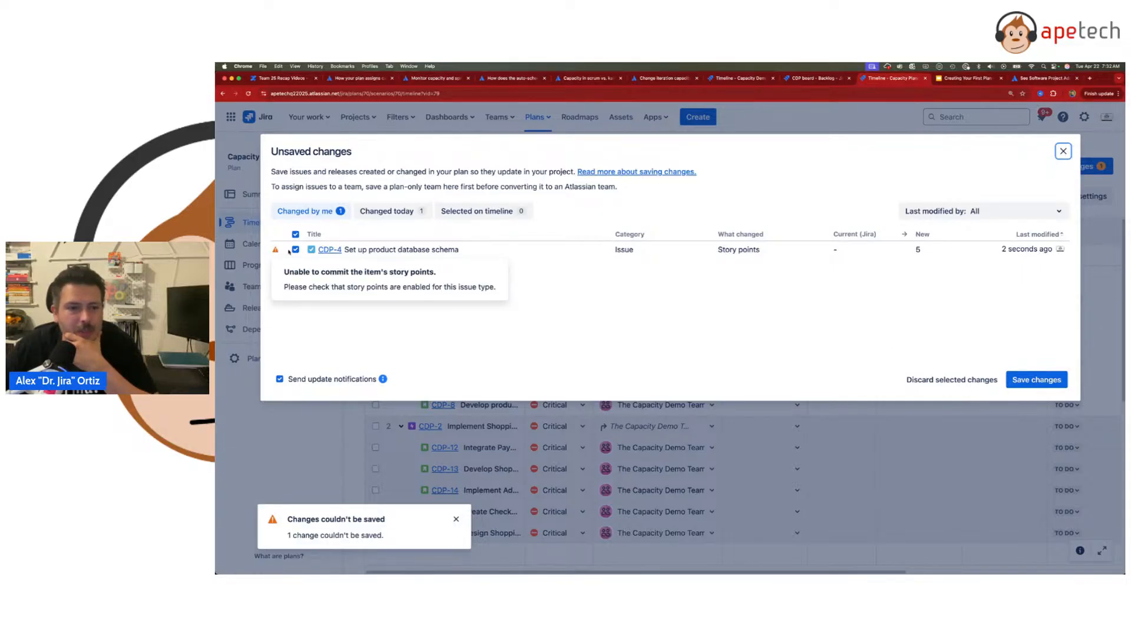
Step: Discard the pending story points change of CDP-4 and close the list of unsaved changes
click(951, 380)
click(782, 198)
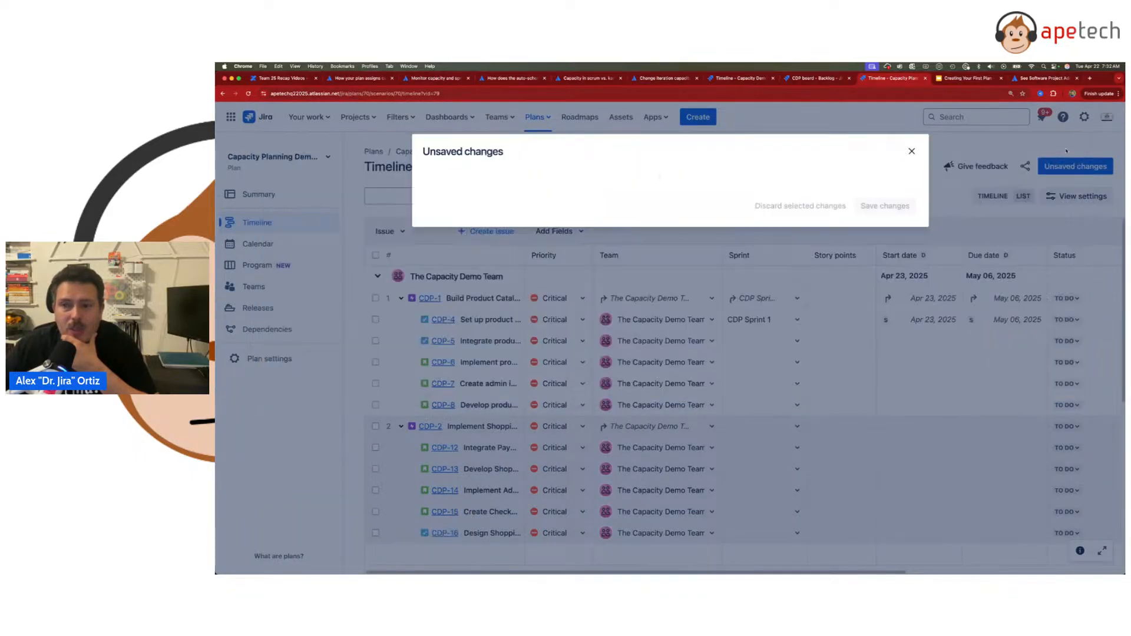
click(1066, 151)
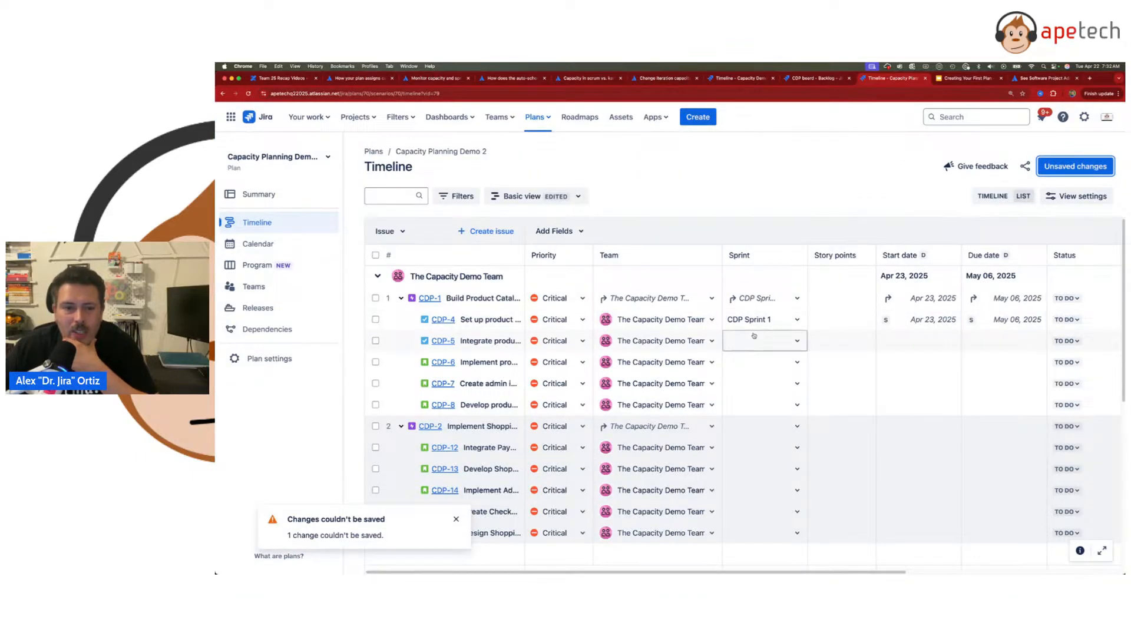
Step: Set CDP-6's story points to 5 and its Sprint to CDP Sprint 1, and save the changes to Jira
click(828, 364)
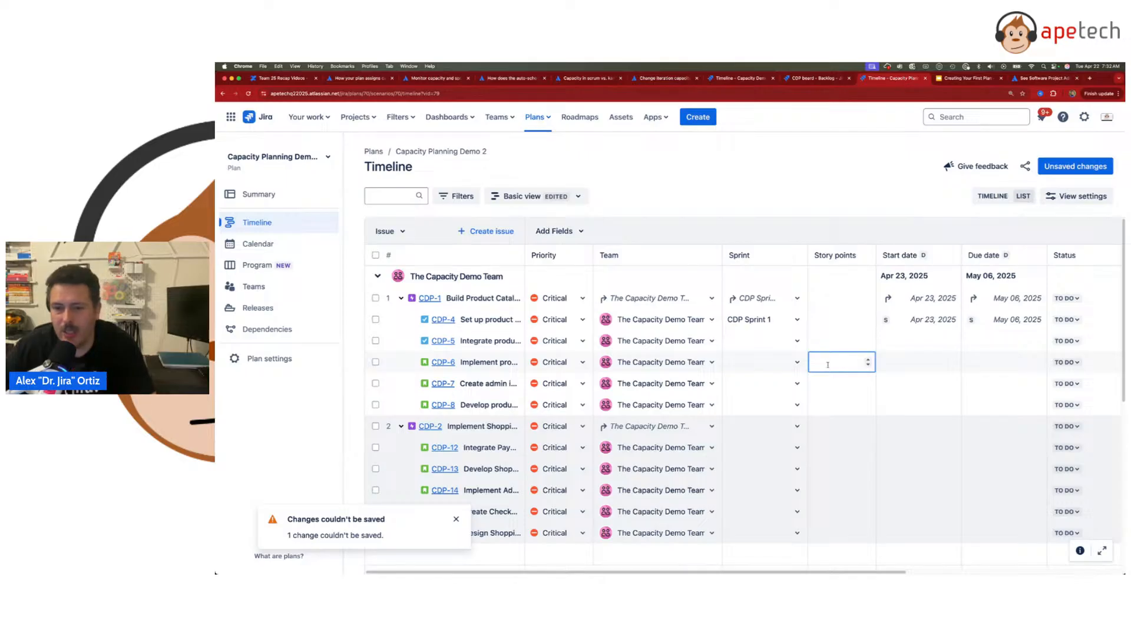
text(5)
key(Return)
click(762, 361)
click(753, 409)
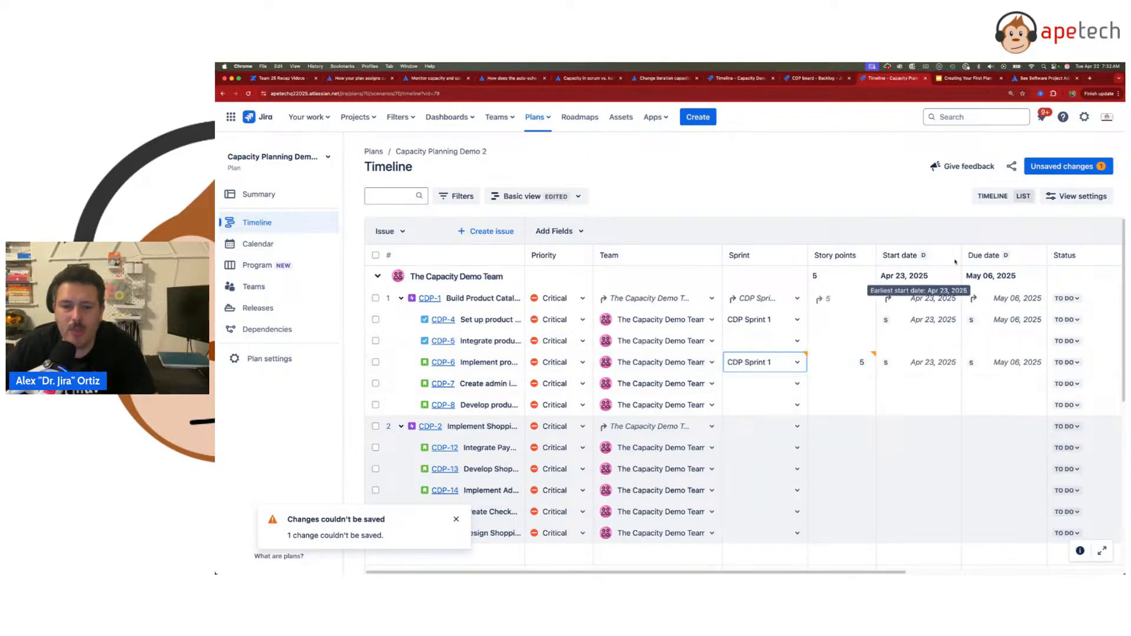
click(1065, 167)
click(1035, 377)
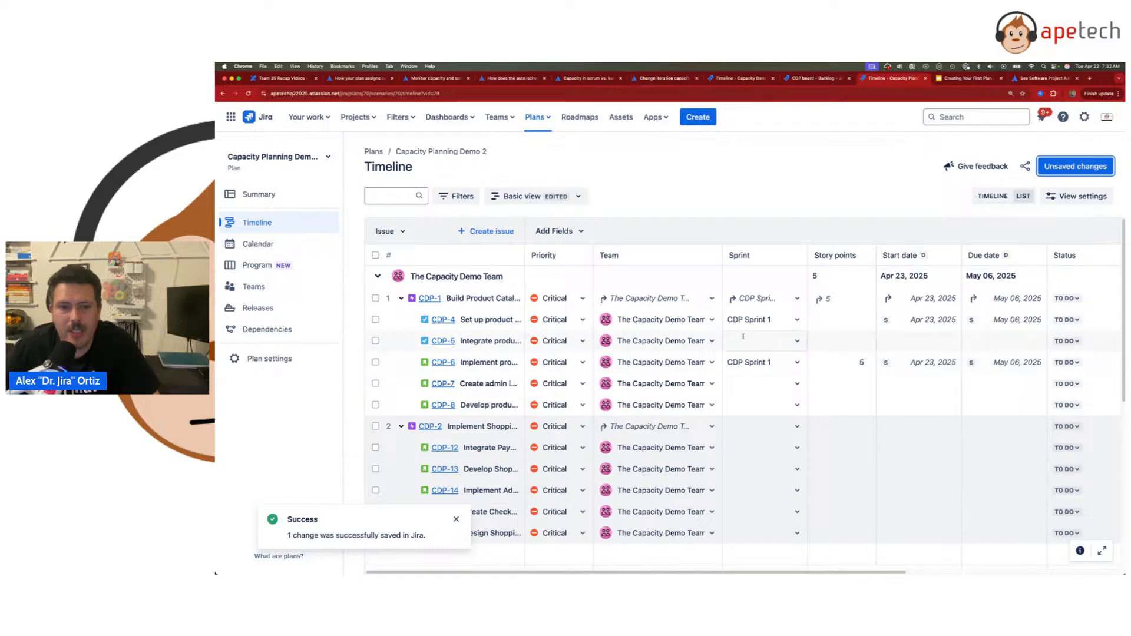
Step: Consult the article on monitoring capacity, and check the rolled-up Sprint value of epic CDP-1 in the plan
click(421, 79)
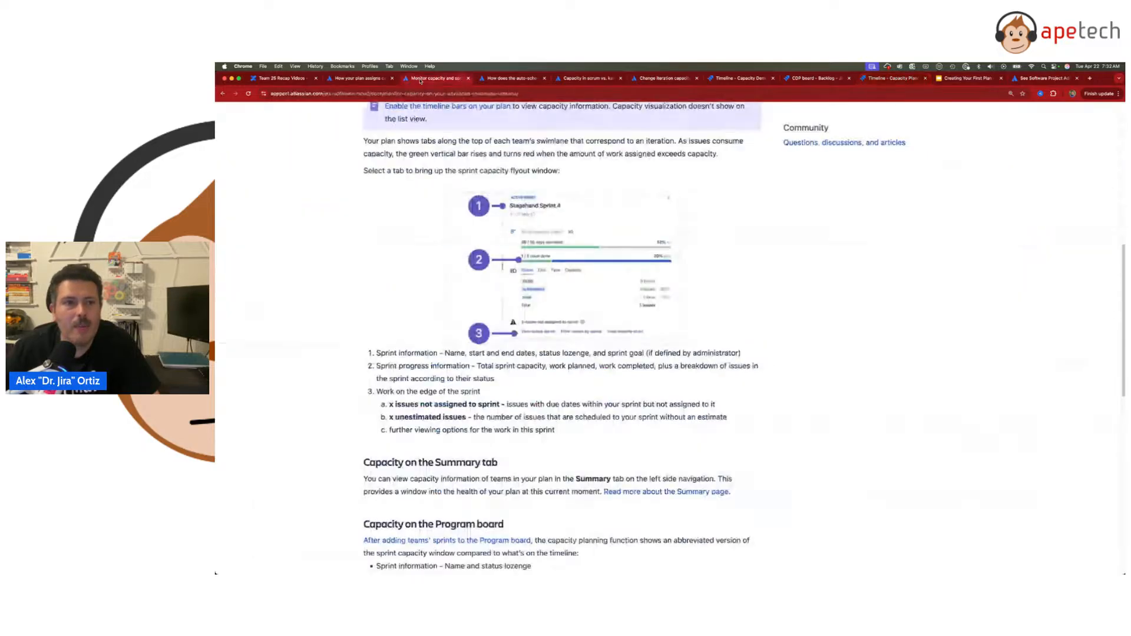
scroll(543, 317, up, 1)
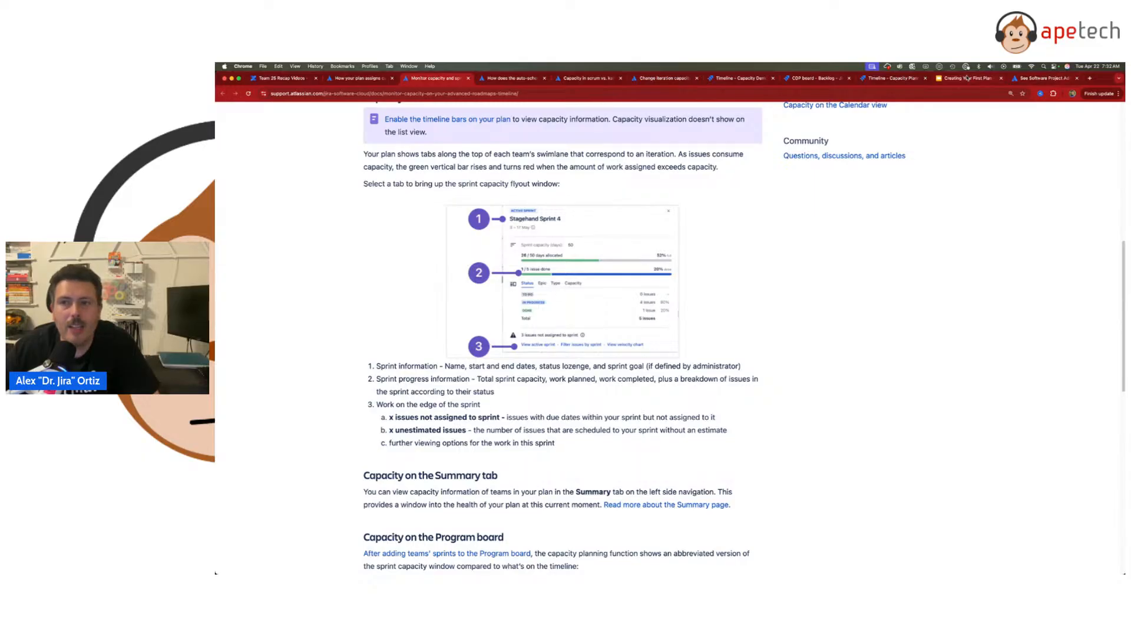
click(893, 78)
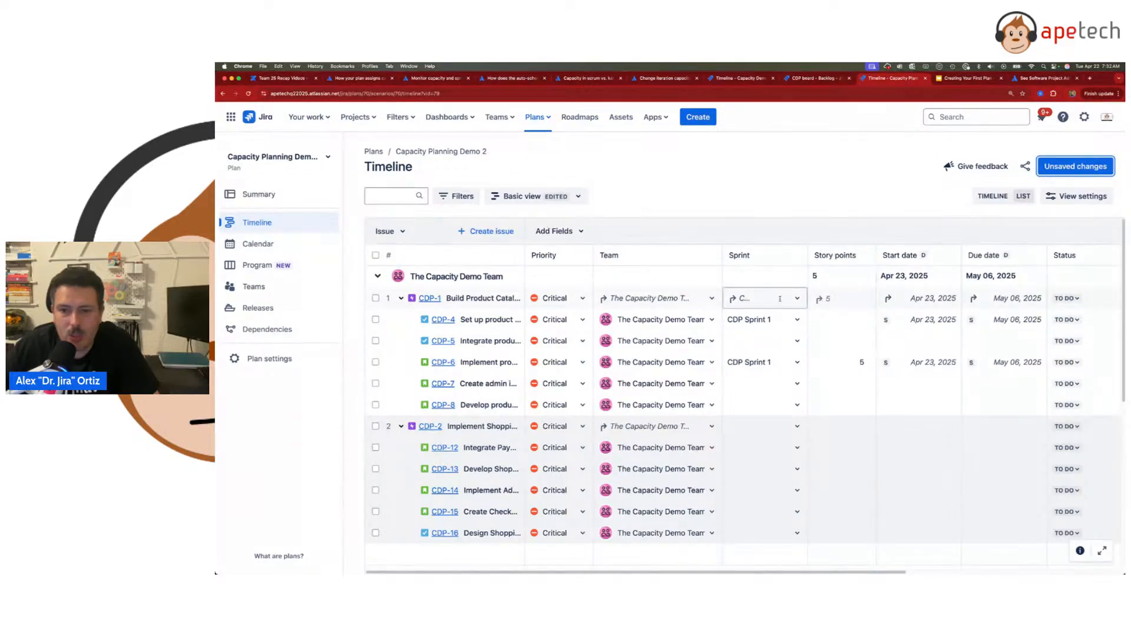
click(732, 300)
click(733, 299)
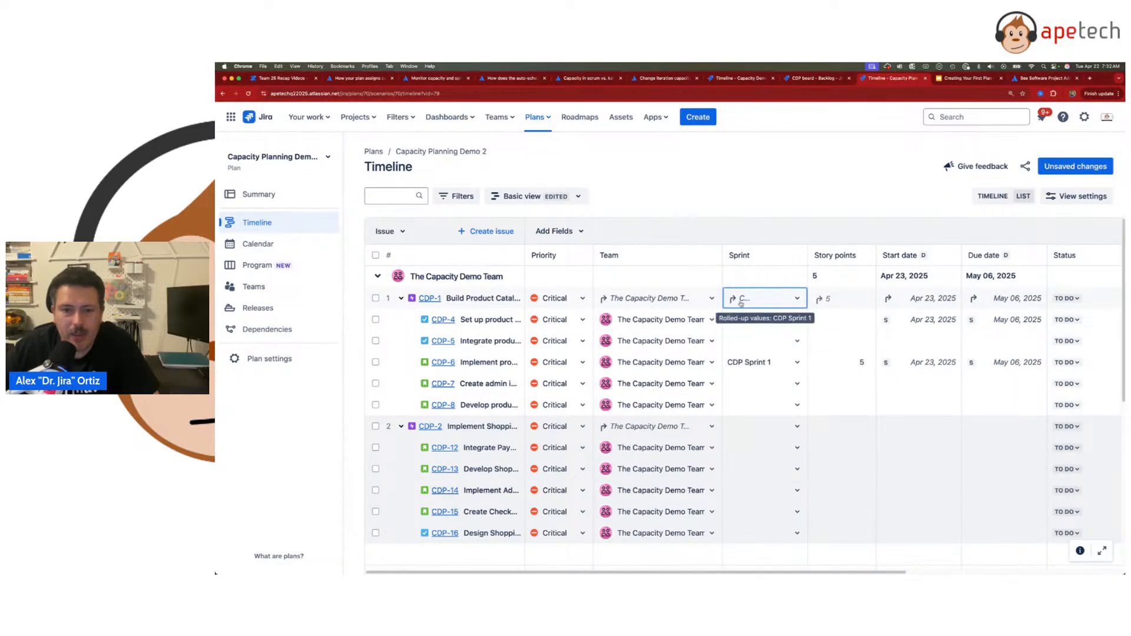
Step: Show the plan as timeline bars and open the capacity details of CDP Sprint 1
click(993, 198)
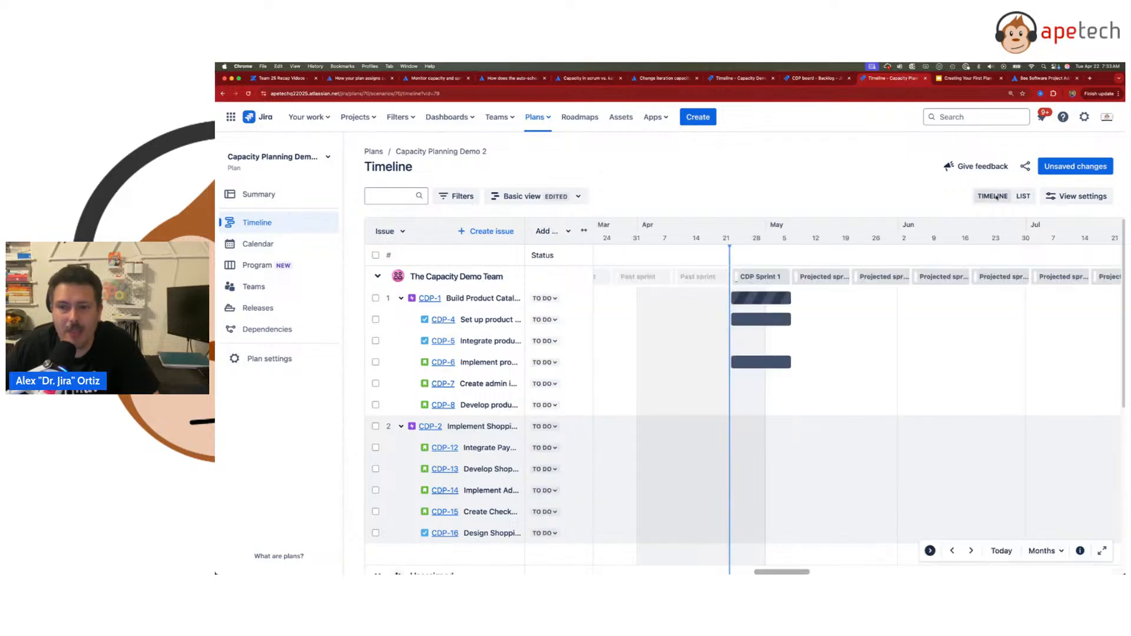
mouse_move(755, 277)
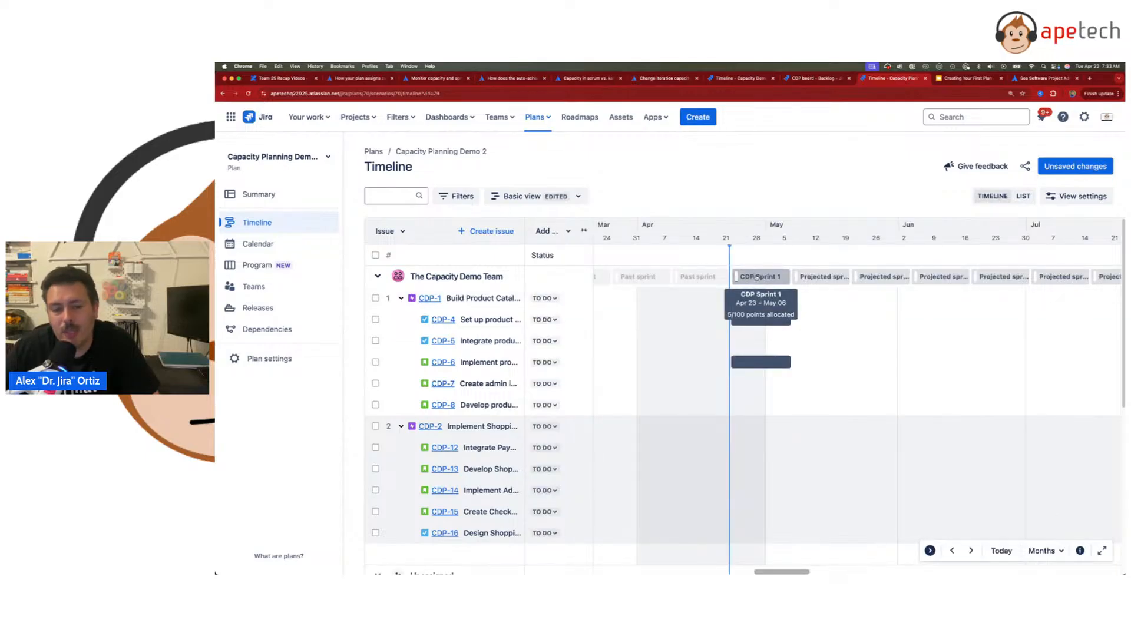
click(756, 277)
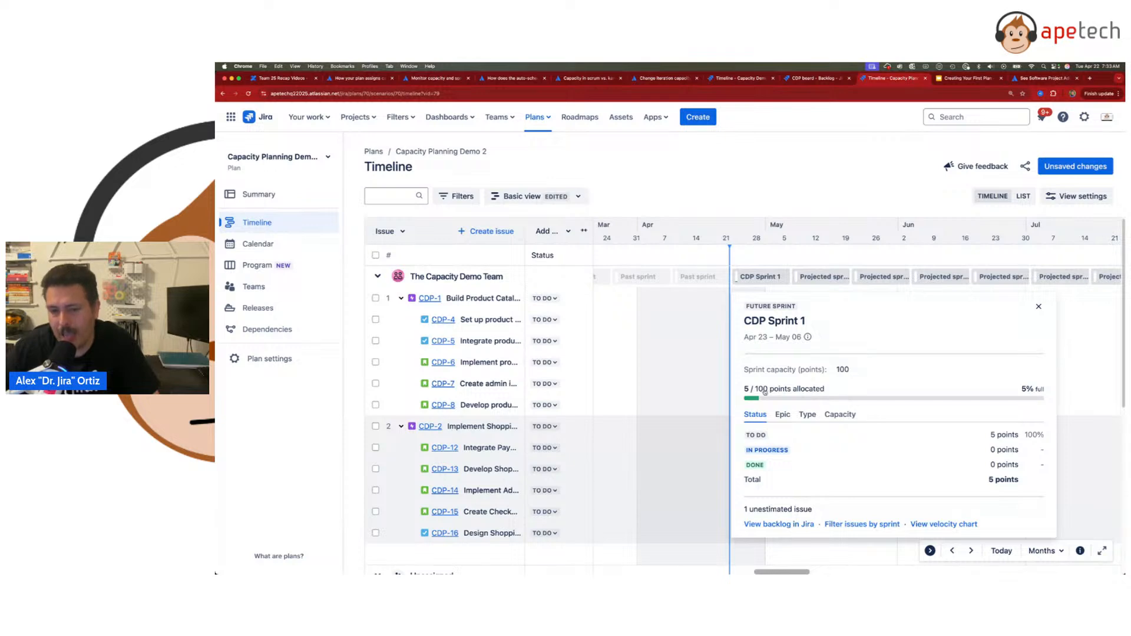
Step: Inspect the details of the projected sprints after CDP Sprint 1, and reopen the capacity details of CDP Sprint 1
click(819, 277)
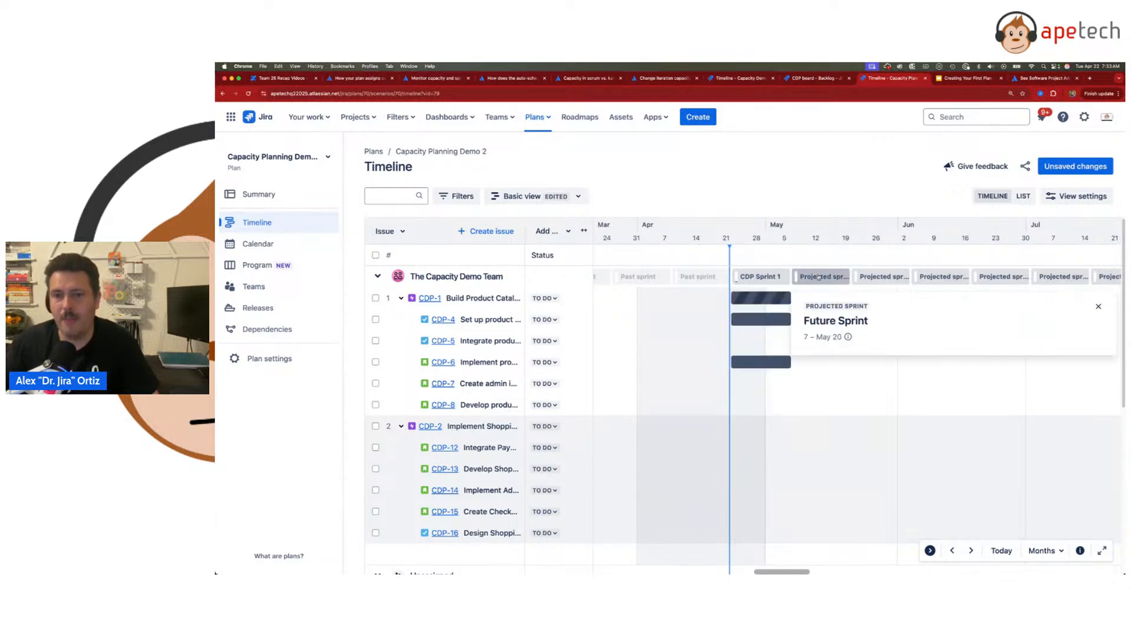
click(881, 277)
click(937, 277)
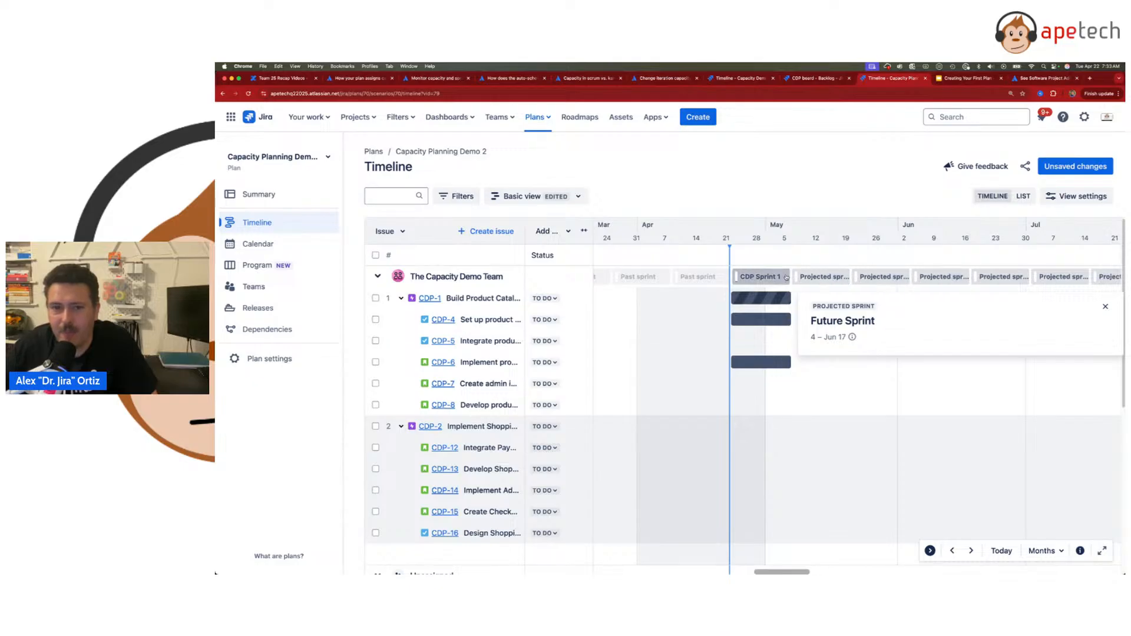
mouse_move(771, 277)
click(760, 277)
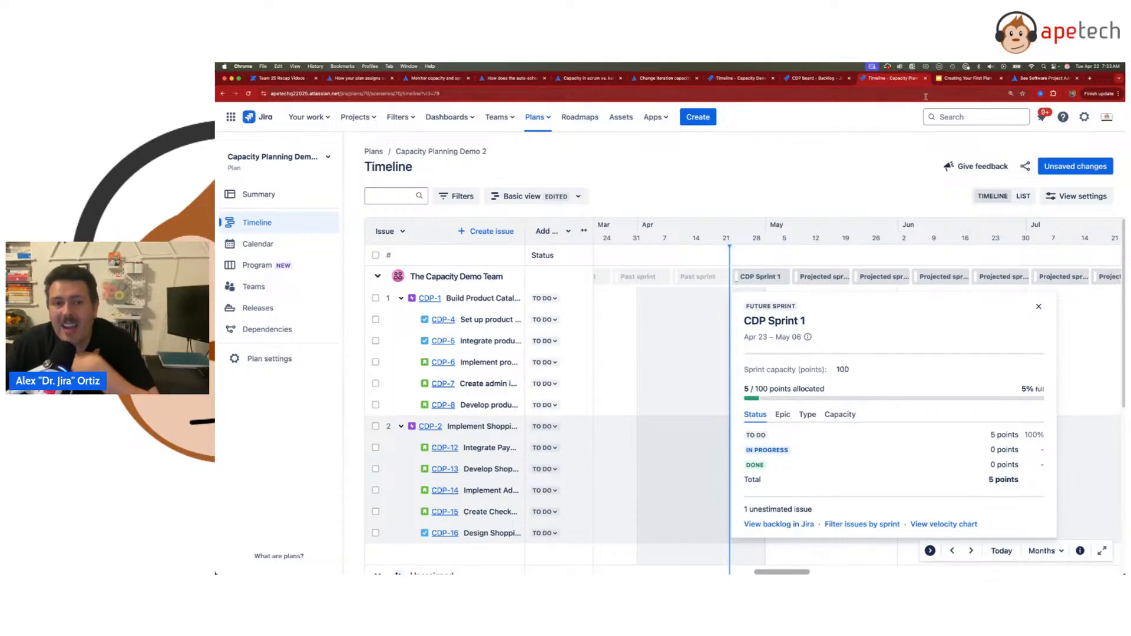
Step: Switch to the CDP board's backlog and refresh it to view the issues assigned to CDP Sprint 1
click(806, 78)
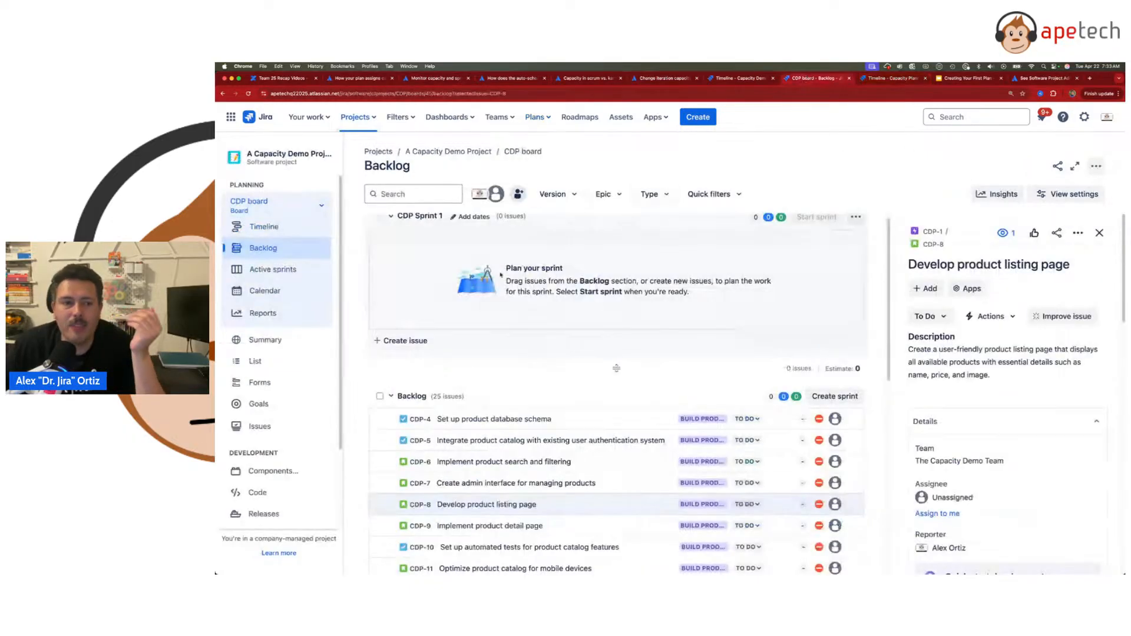
click(248, 94)
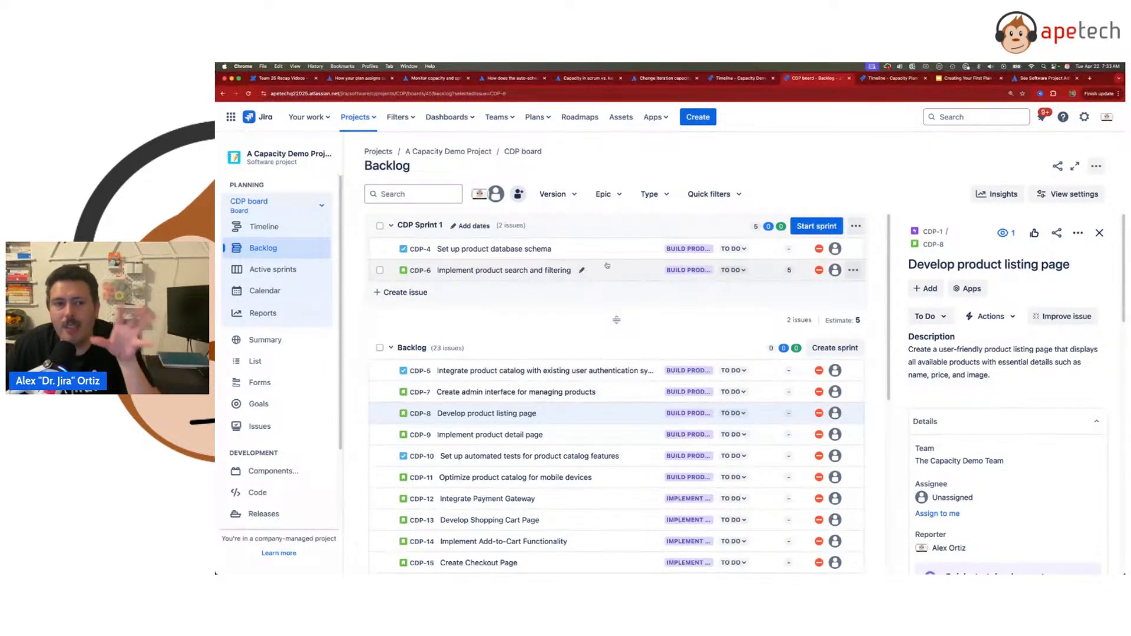
Step: Return to the Capacity Planning Demo 2 timeline, close the sprint details, and add the Team and Sprint fields to the issue table
click(877, 78)
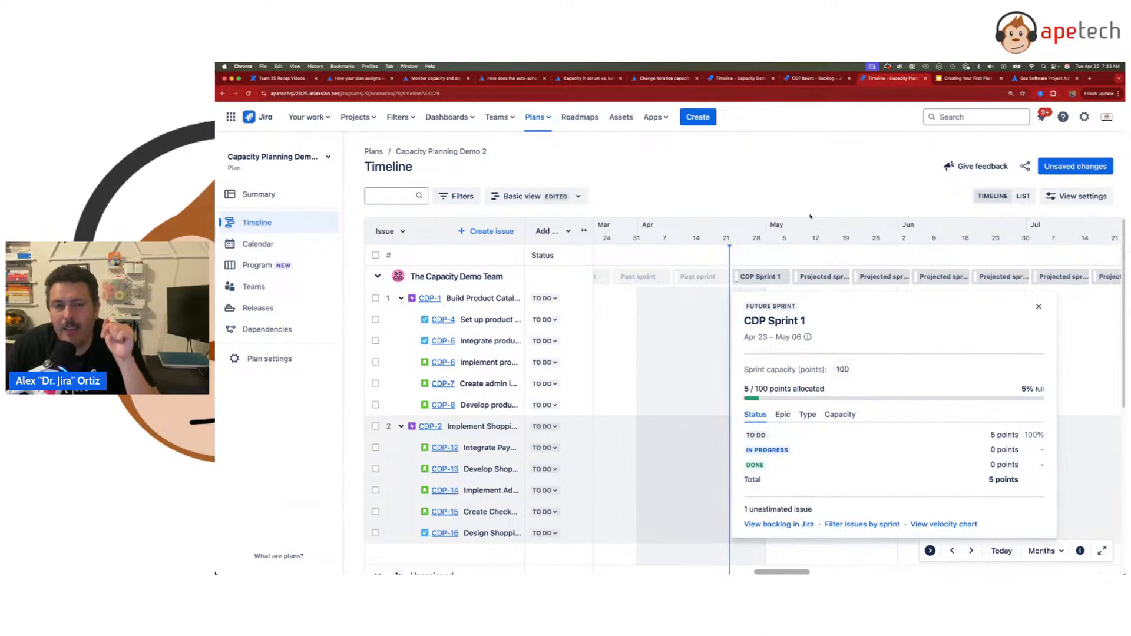
click(807, 175)
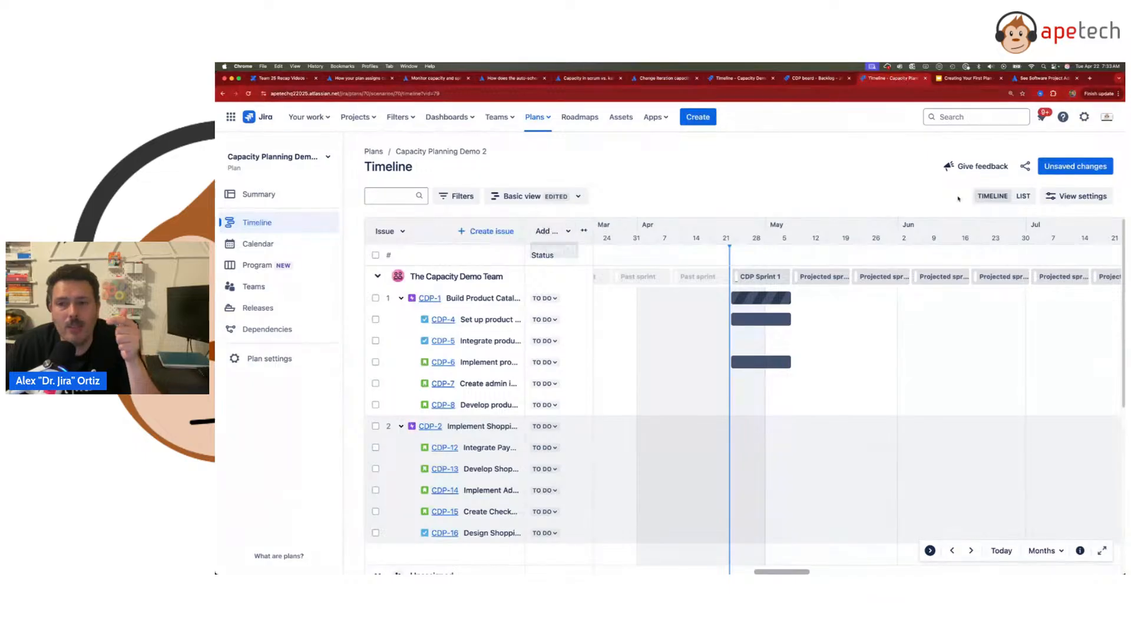
click(553, 233)
text(team)
click(557, 291)
click(569, 264)
text(sp)
click(569, 290)
Step: Add the Story points and Assignee fields to the plan's issue table
text(s)
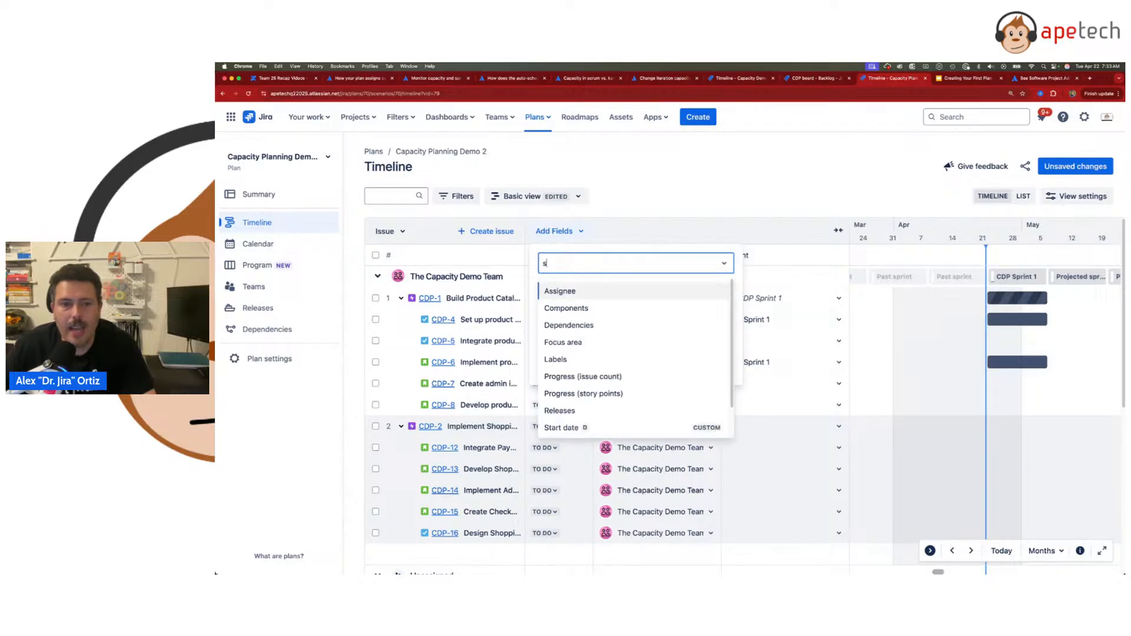
text(tr)
key(BackSpace)
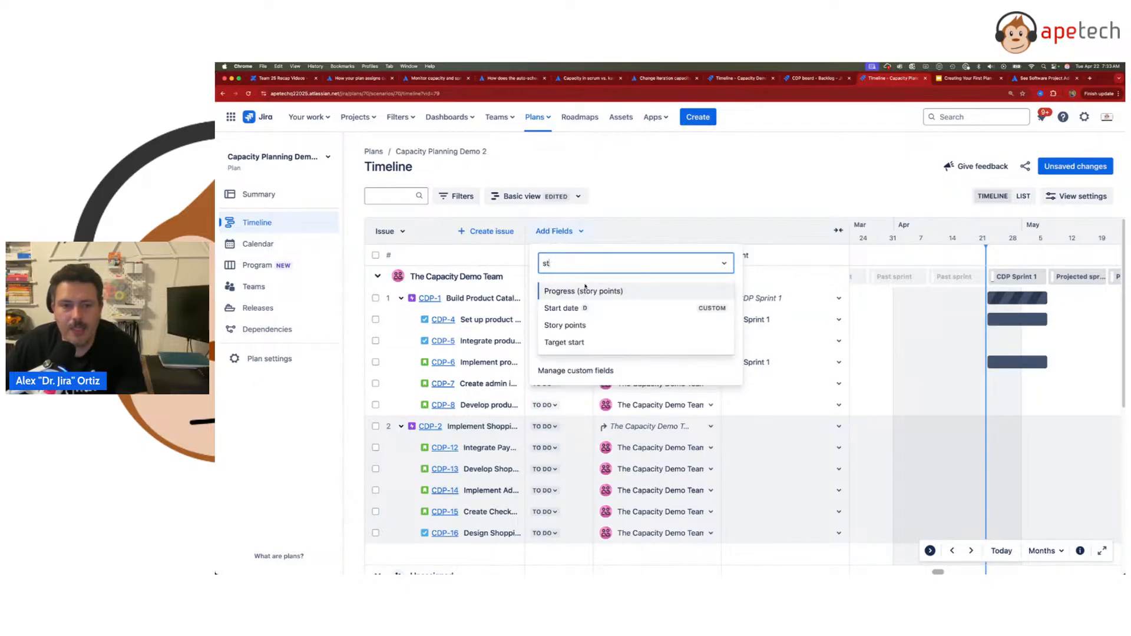
text(o)
click(574, 307)
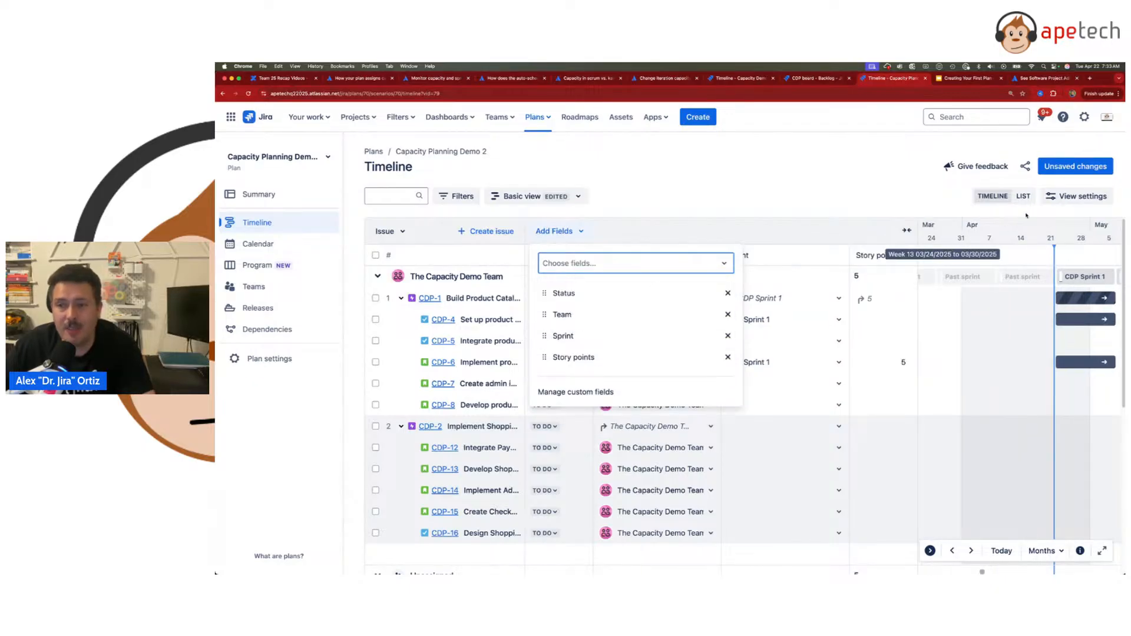
key(Escape)
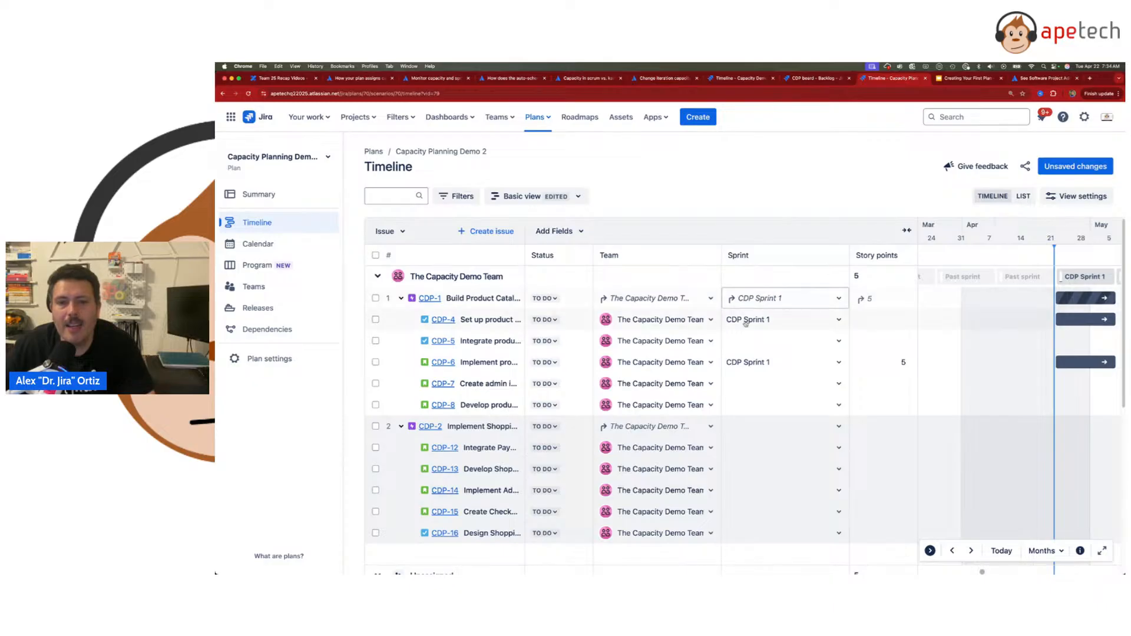
click(554, 231)
text(as)
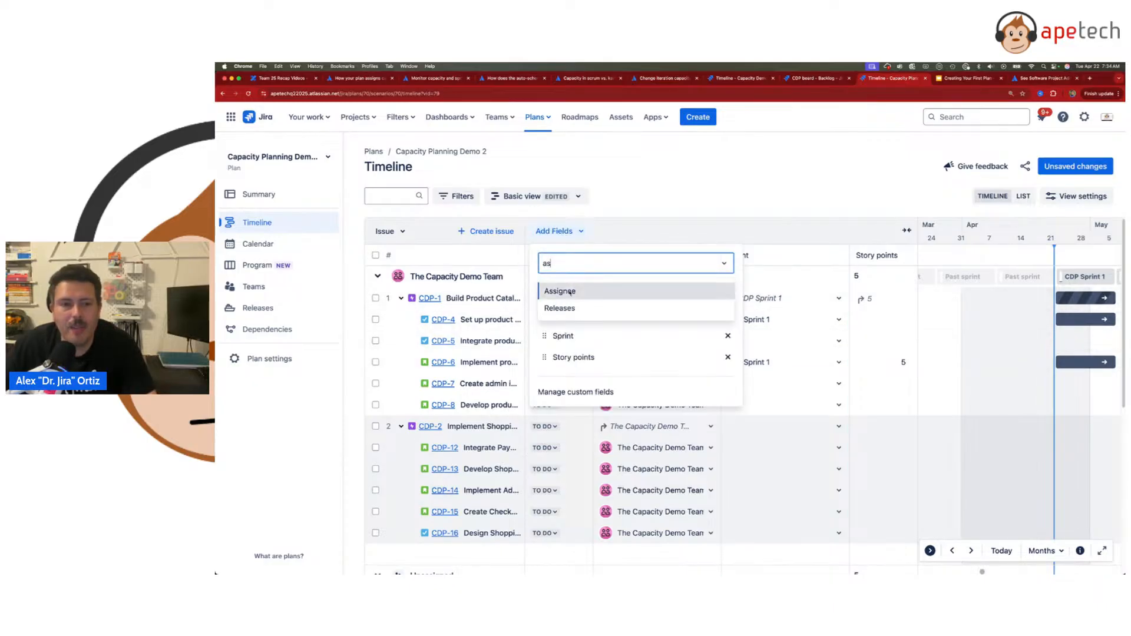
click(570, 290)
click(694, 206)
Step: Set the story points of CDP-7 to 8 and of CDP-8 to 13
click(882, 320)
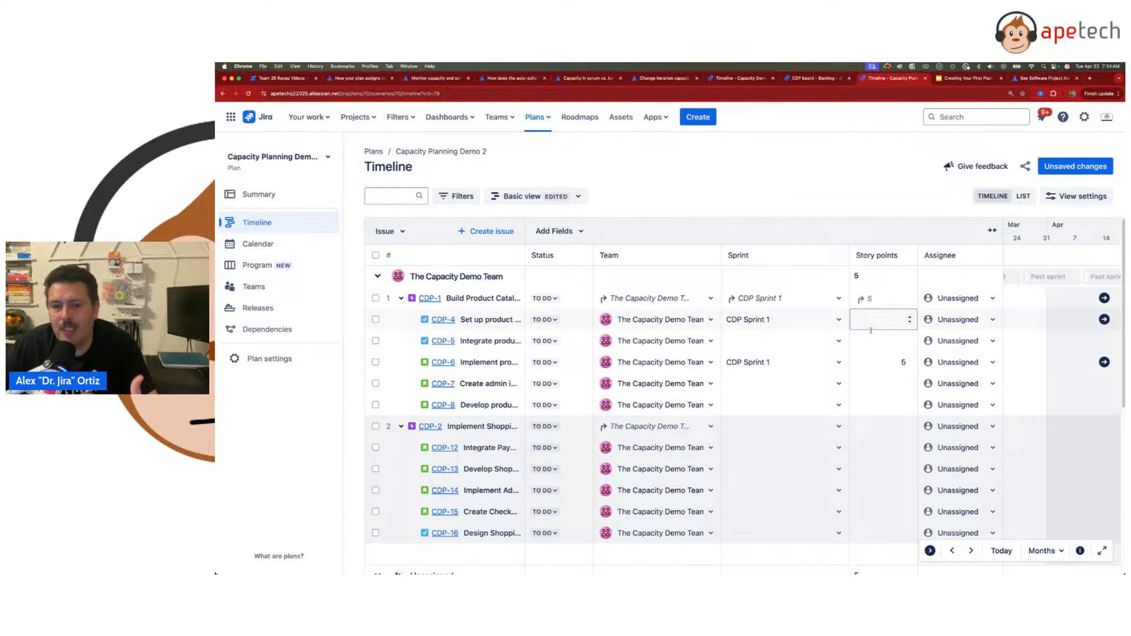
click(875, 384)
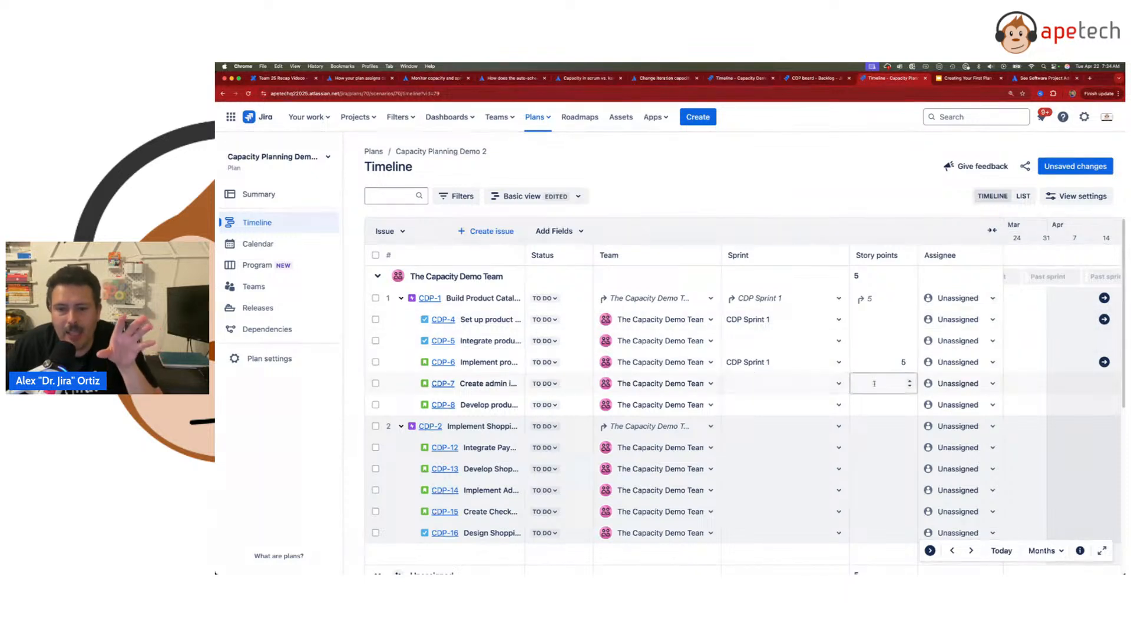
click(867, 407)
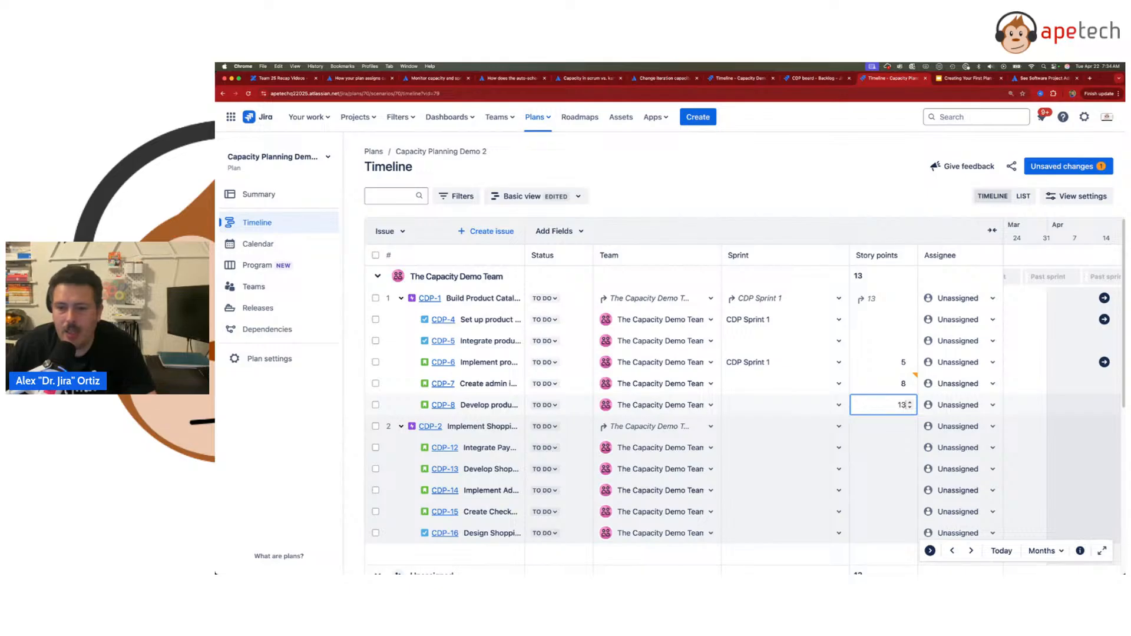
Step: Set the story points of CDP-12 to 3, CDP-13 to 2 and CDP-14 to 5
click(872, 448)
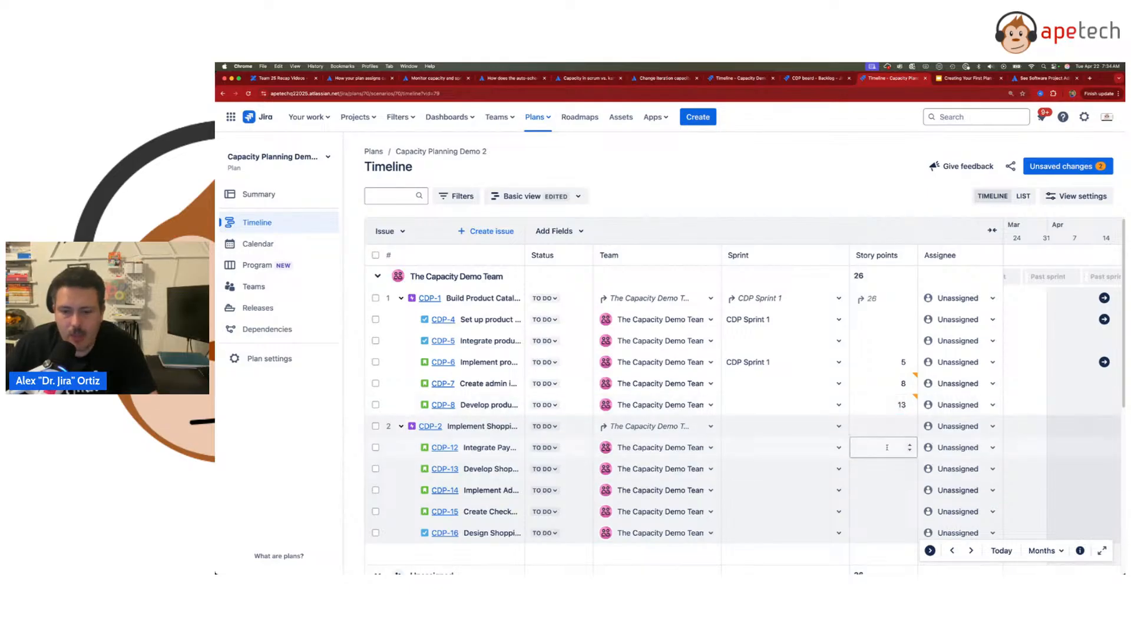
text(3)
click(871, 468)
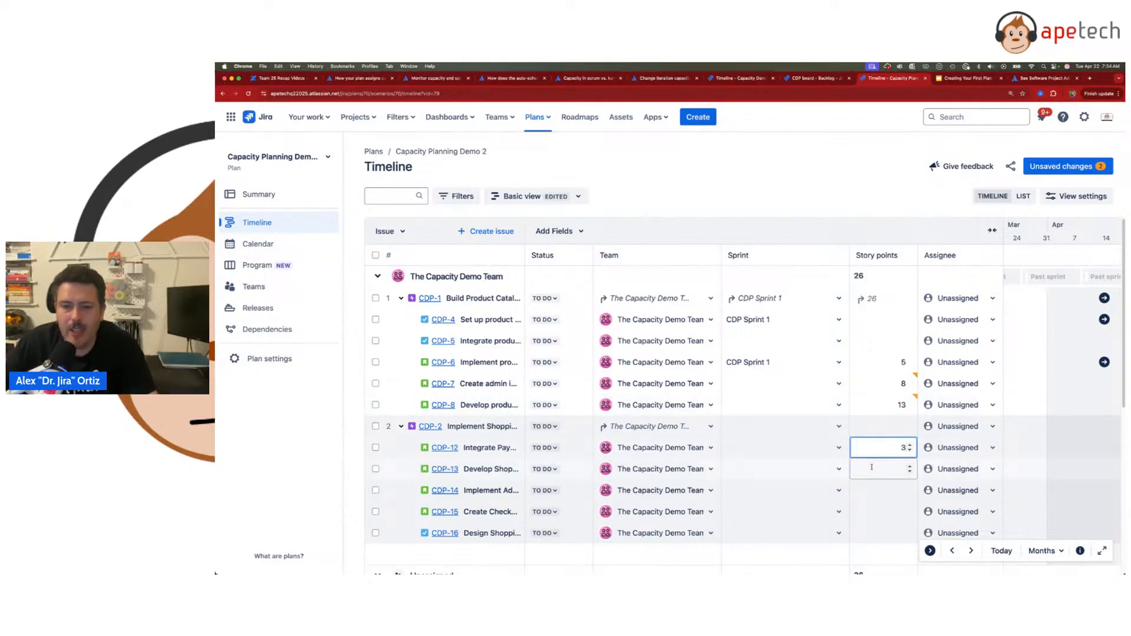
click(890, 491)
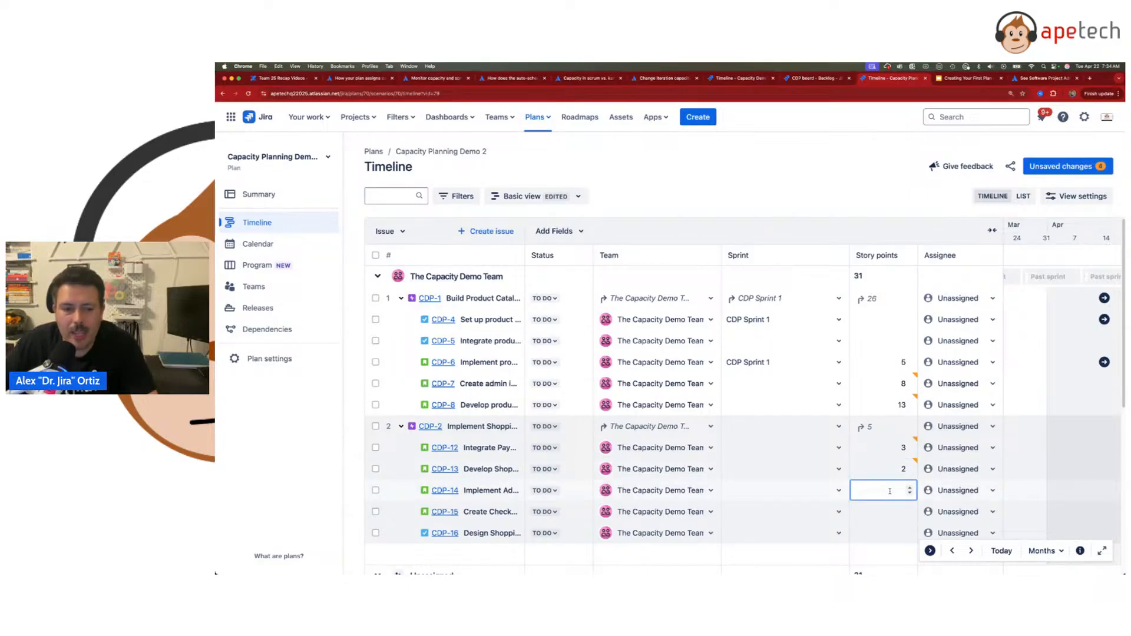
text(4)
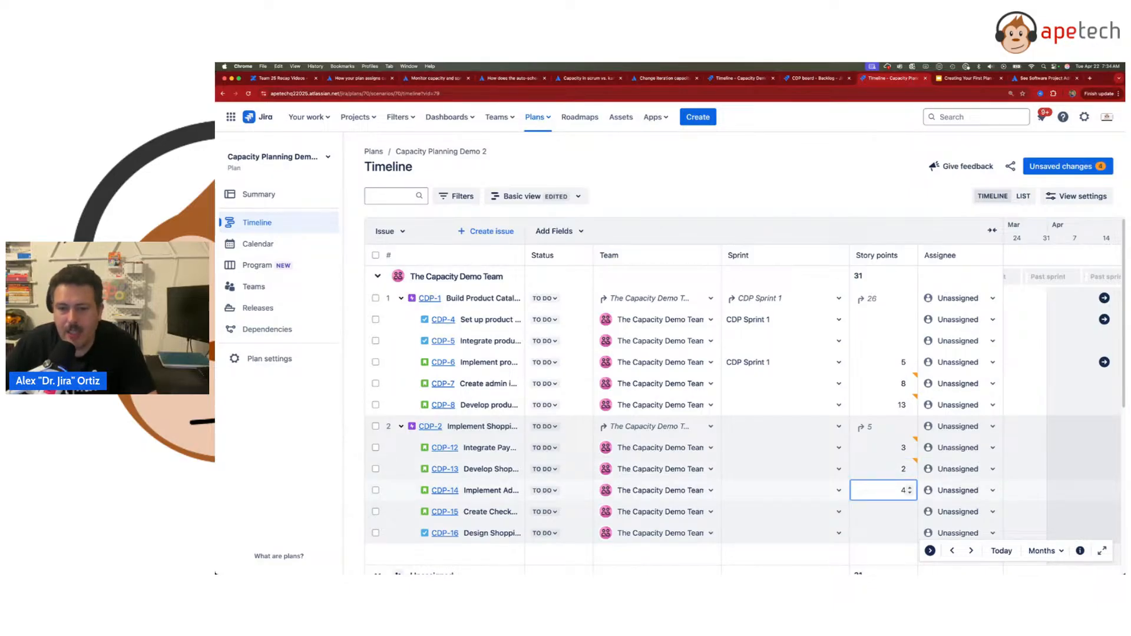
key(BackSpace)
text(5)
key(Return)
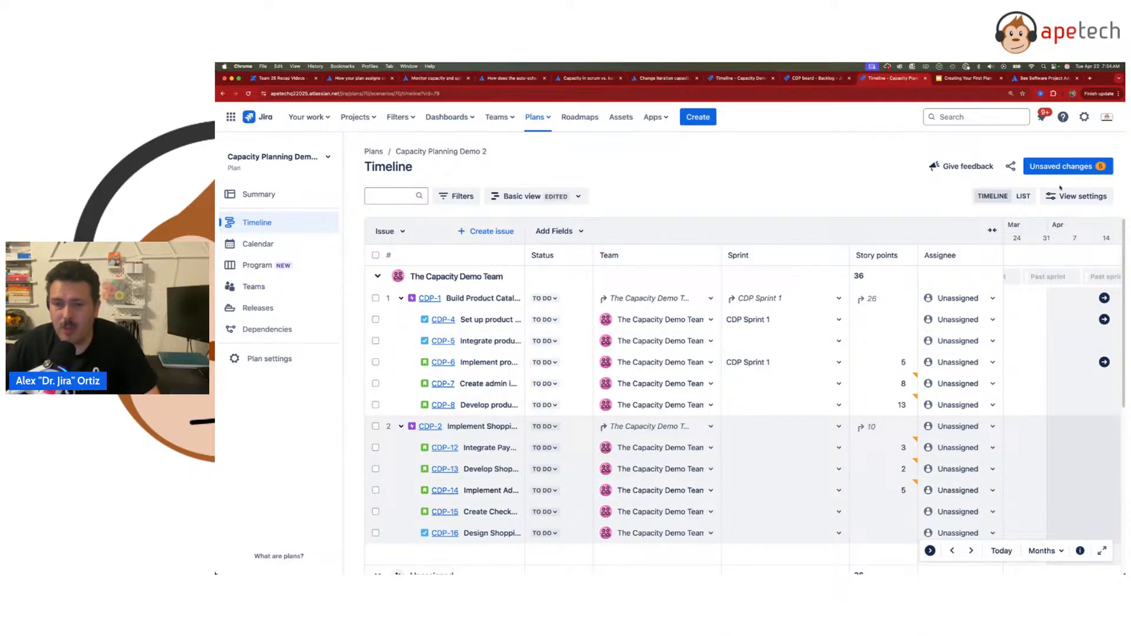
Step: Save the pending story point changes to Jira, and check the capacity details of CDP Sprint 1 with the fields collapsed
click(1053, 167)
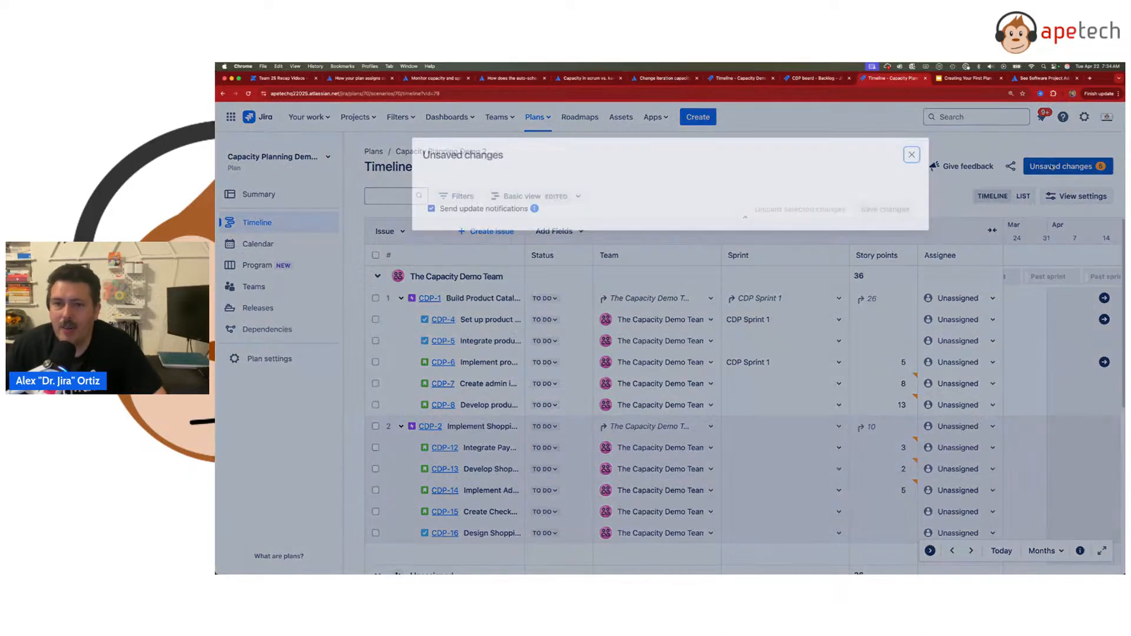
click(1035, 379)
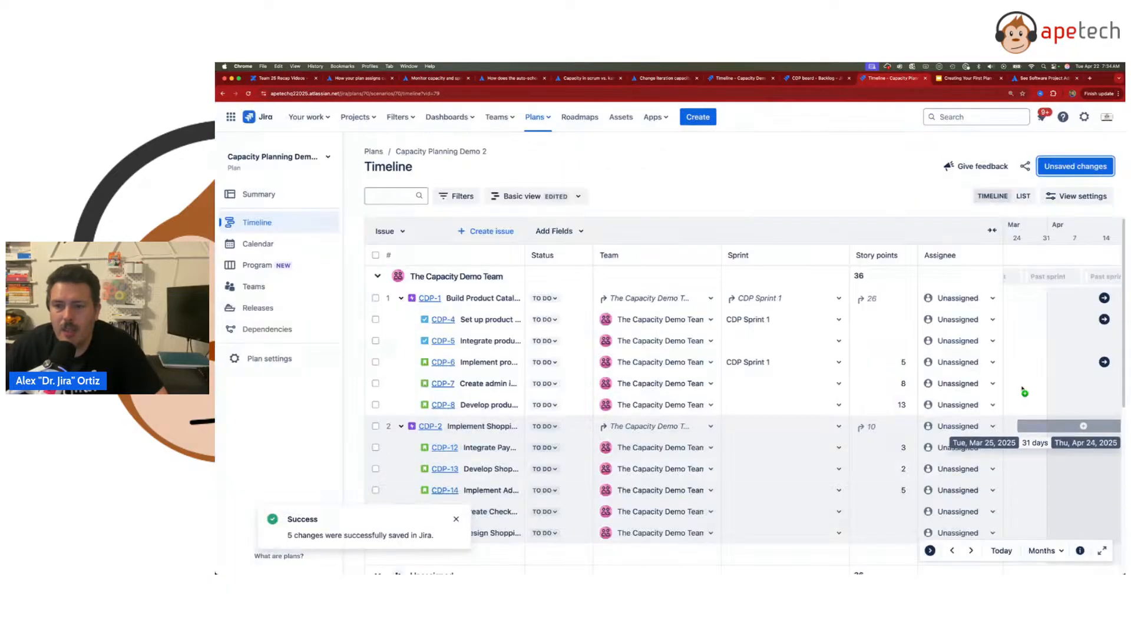
click(993, 232)
click(709, 276)
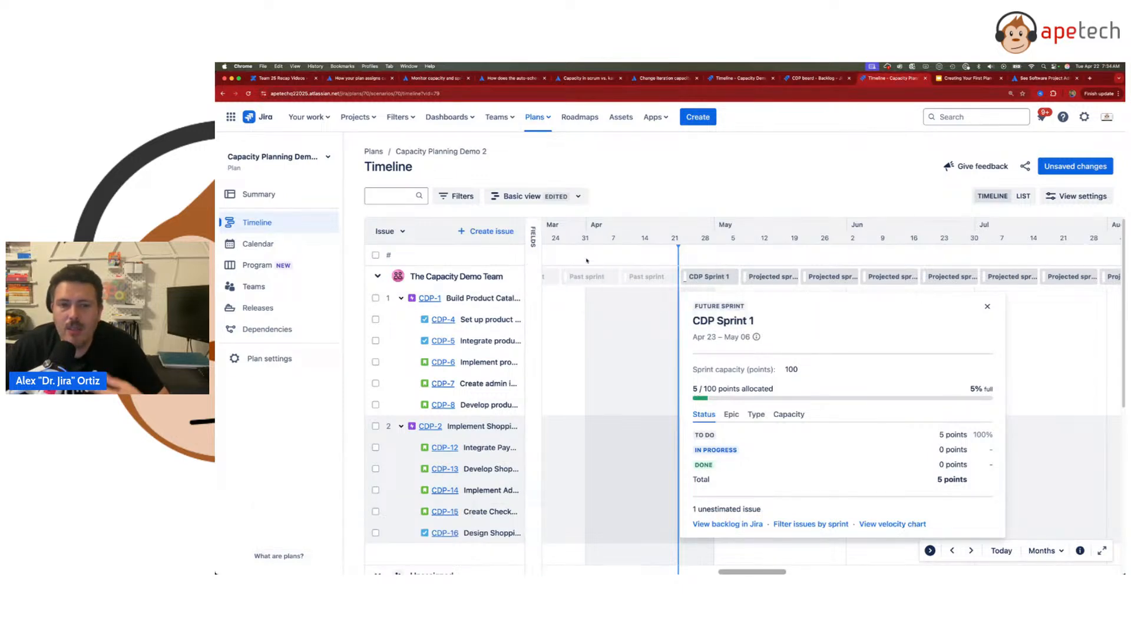
Step: Show the plan fields again and assign CDP-7 and CDP-8 to CDP Sprint 1
click(533, 237)
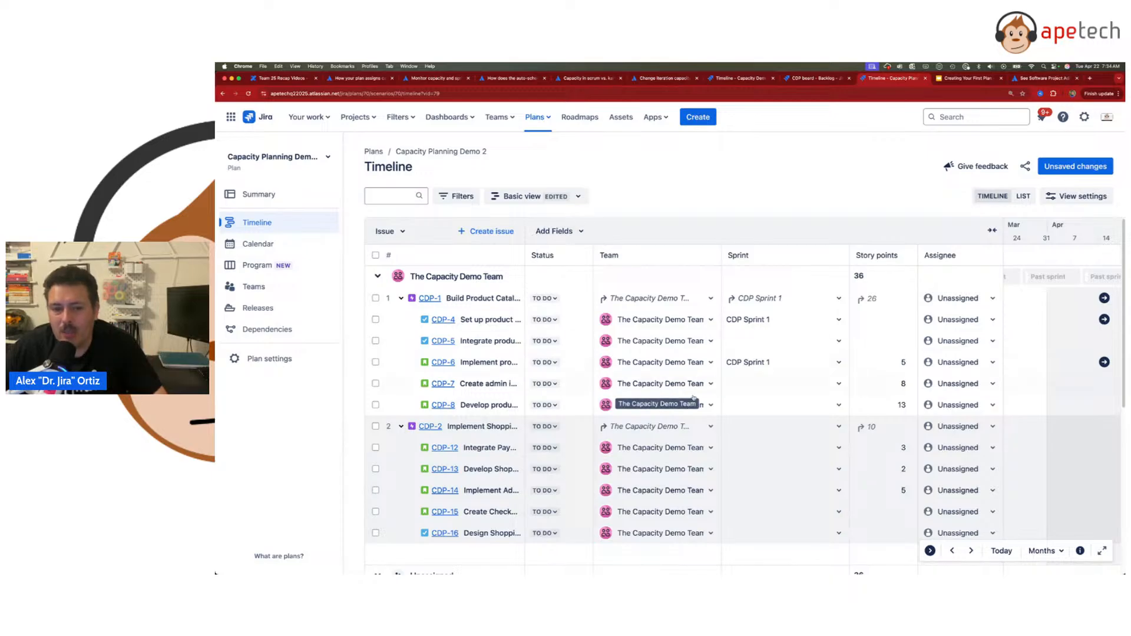
click(760, 383)
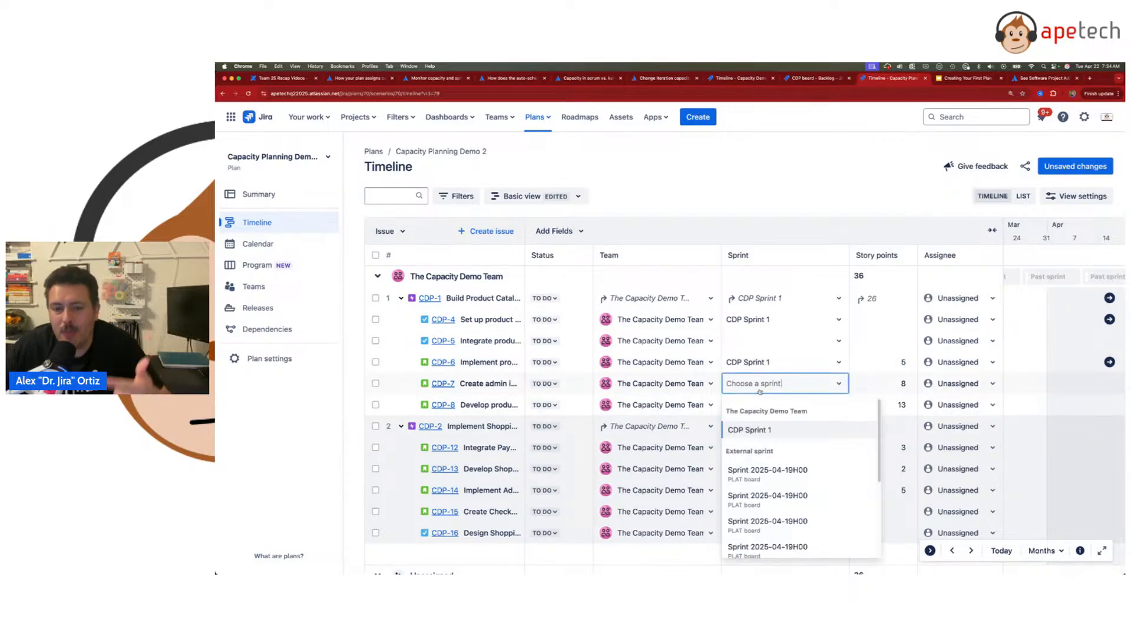
click(761, 429)
click(759, 405)
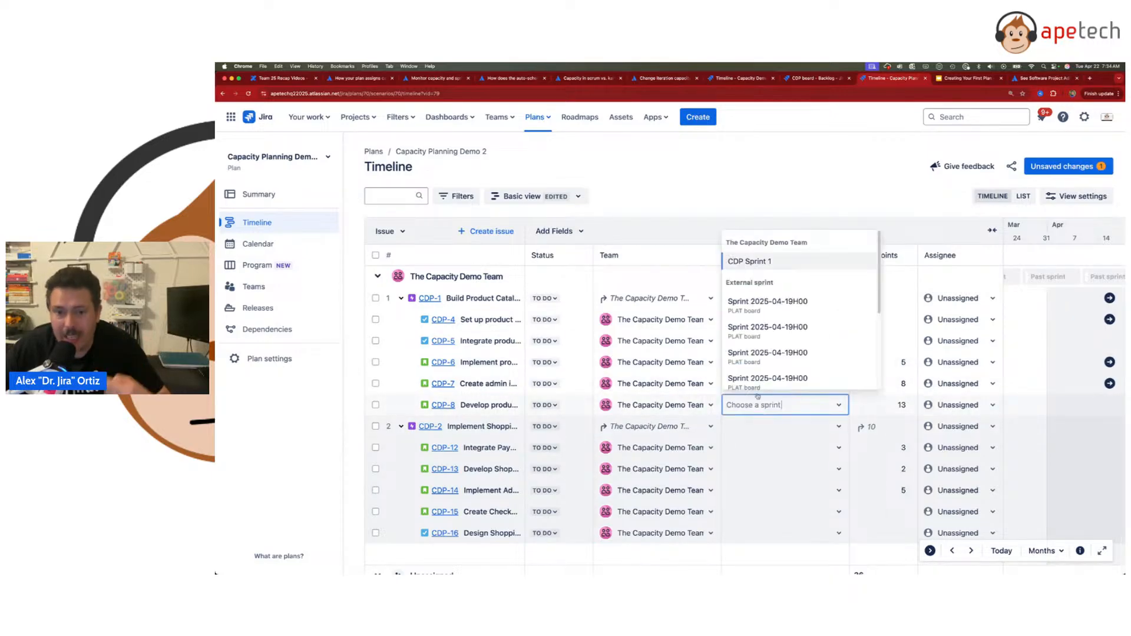
click(768, 261)
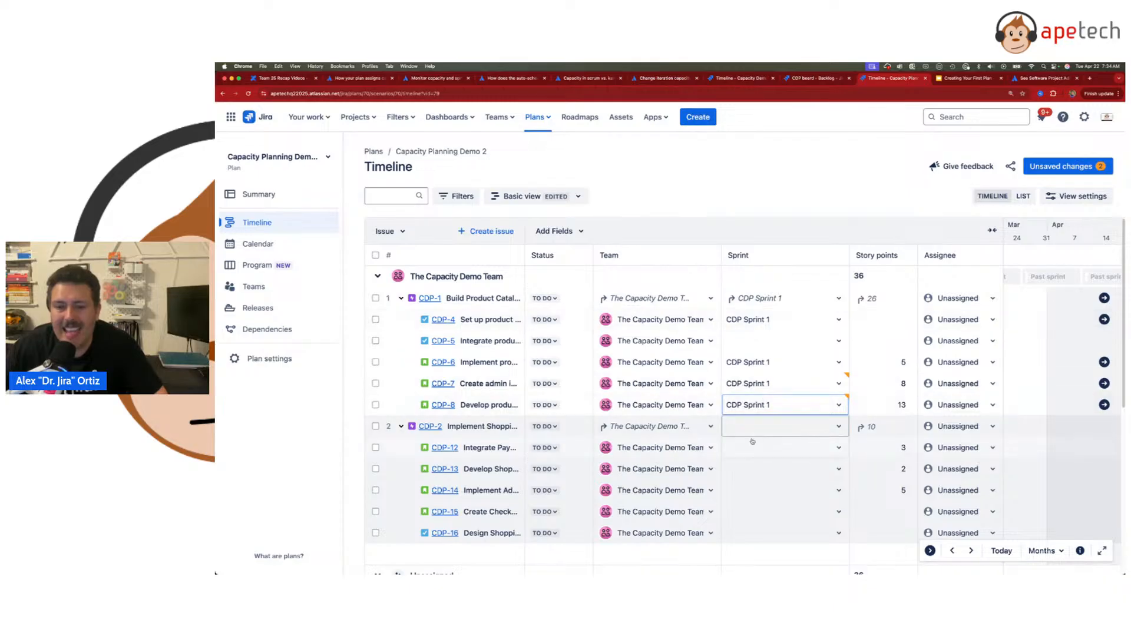
Step: Assign CDP-12, CDP-13 and CDP-14 under epic CDP-2 to CDP Sprint 1
click(754, 448)
click(760, 306)
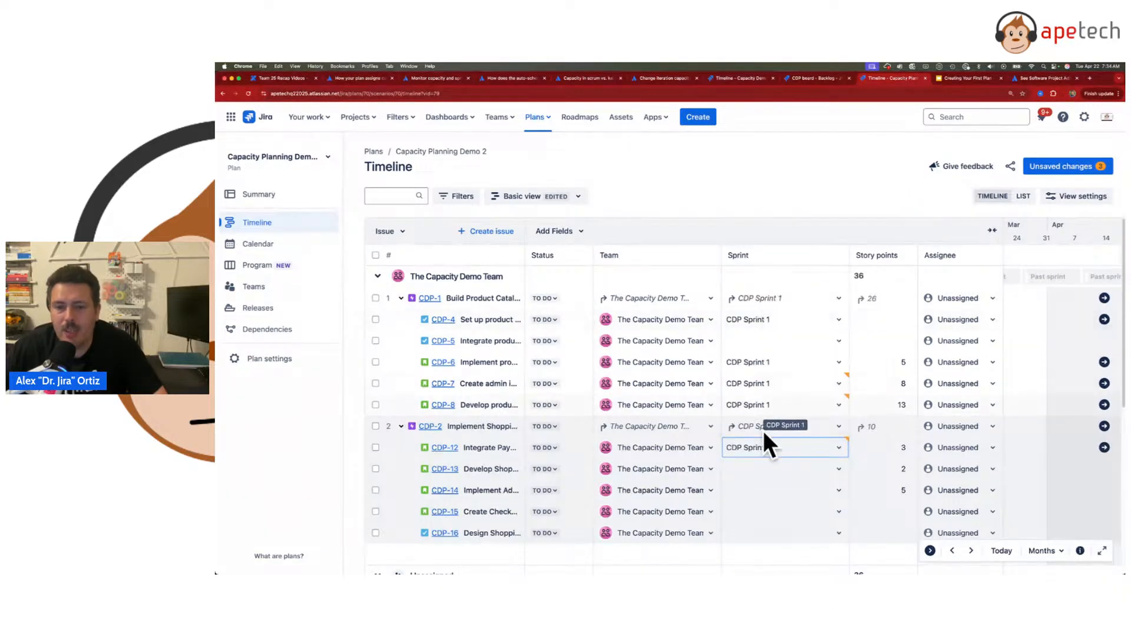
click(755, 466)
click(754, 324)
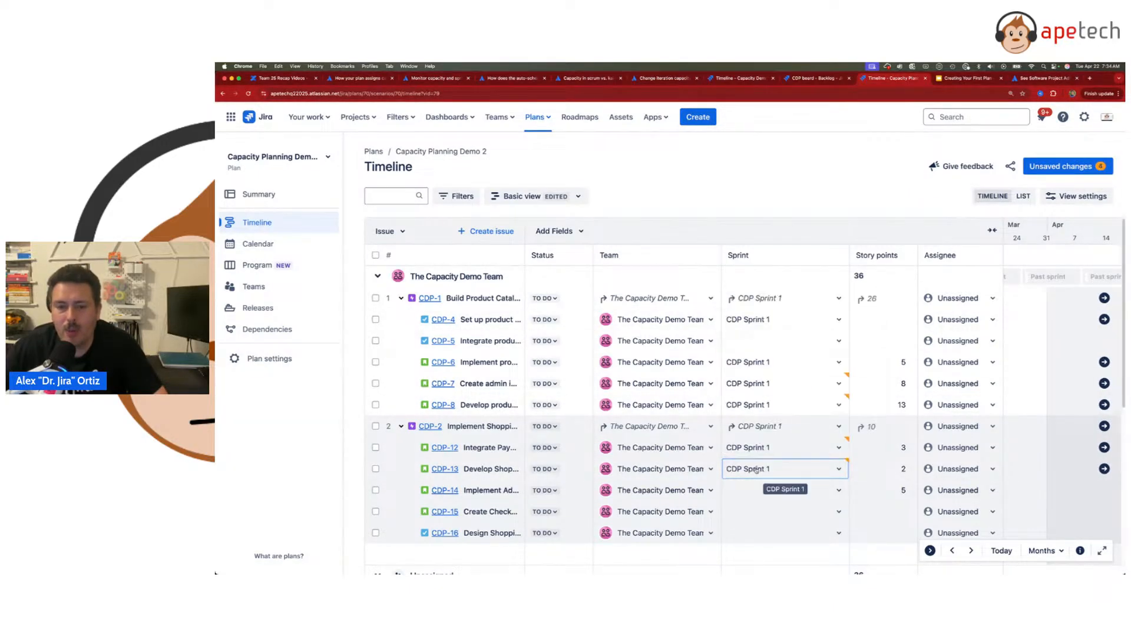
click(753, 490)
click(752, 348)
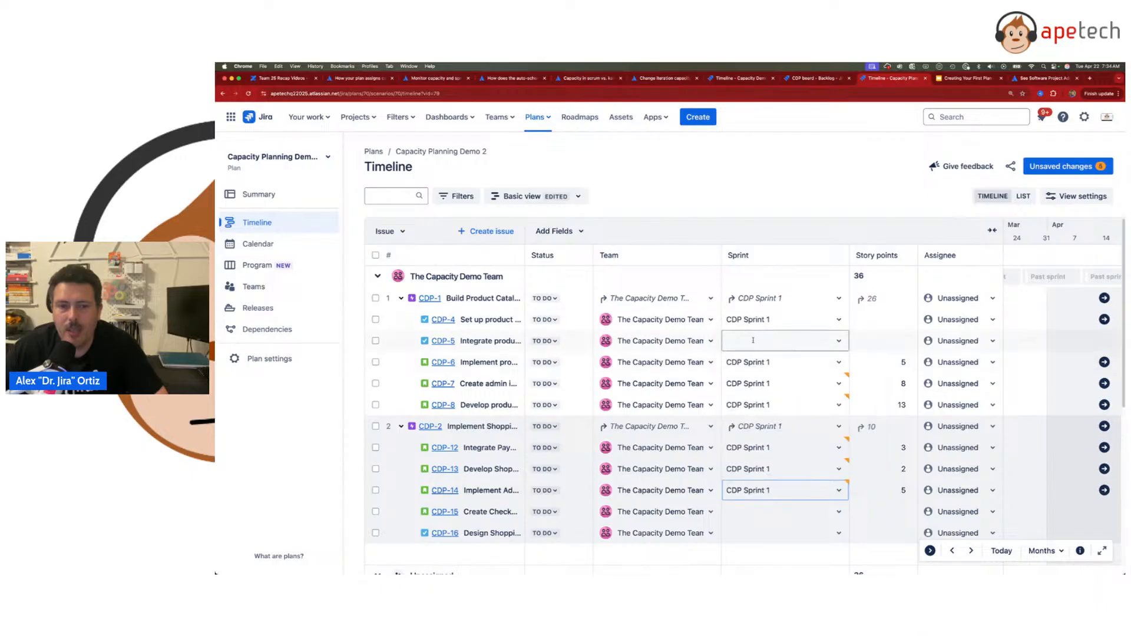
Step: Collapse the fields and review the capacity details of CDP Sprint 1 on the timeline
click(992, 231)
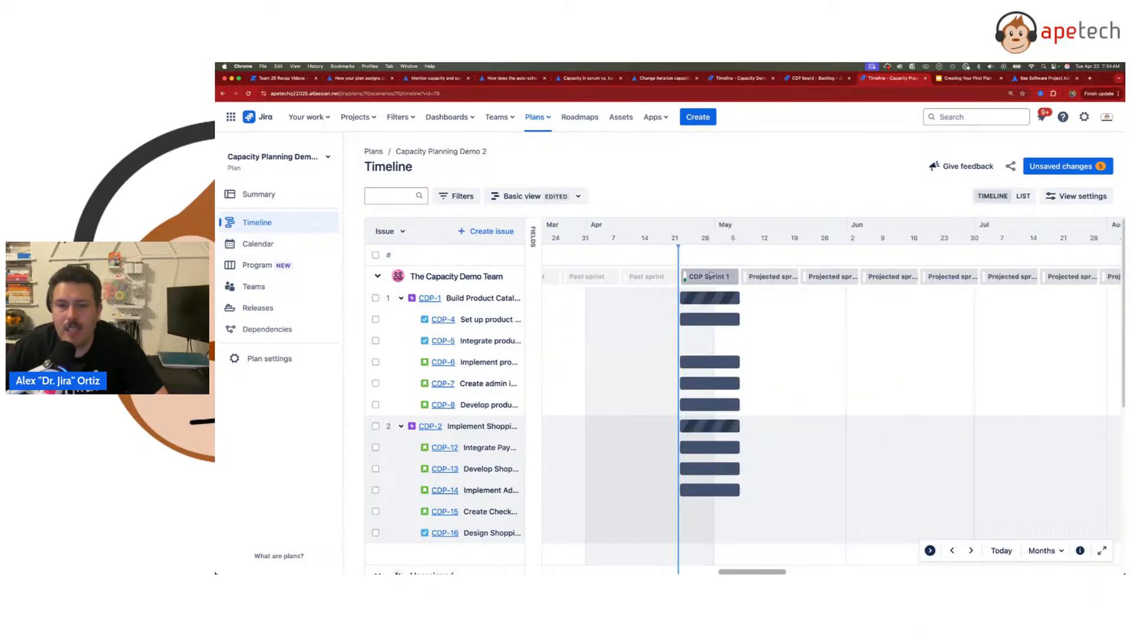
click(719, 275)
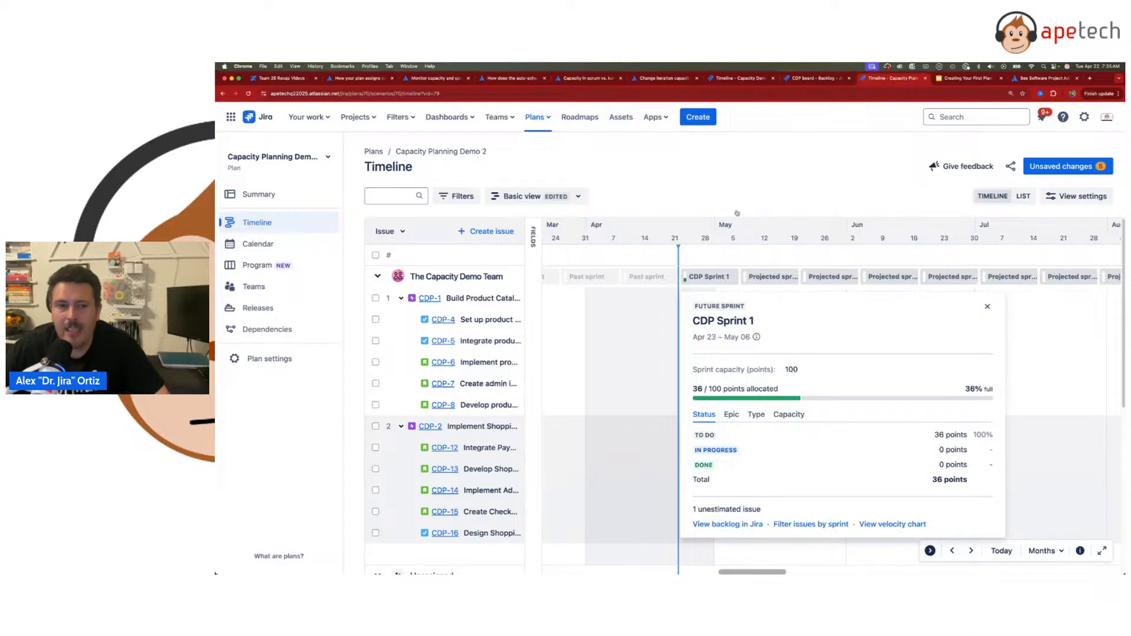
key(Escape)
Step: Show the fields again, set the story points of CDP-15 to 21 and assign it to CDP Sprint 1
click(534, 238)
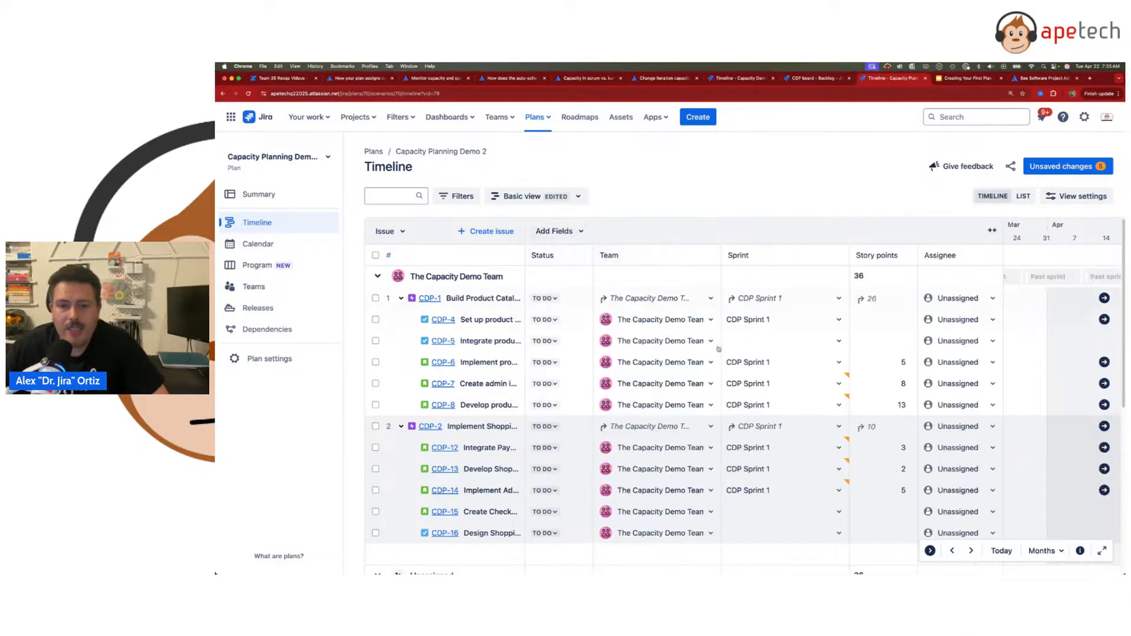
click(867, 513)
text(21)
key(Return)
click(871, 537)
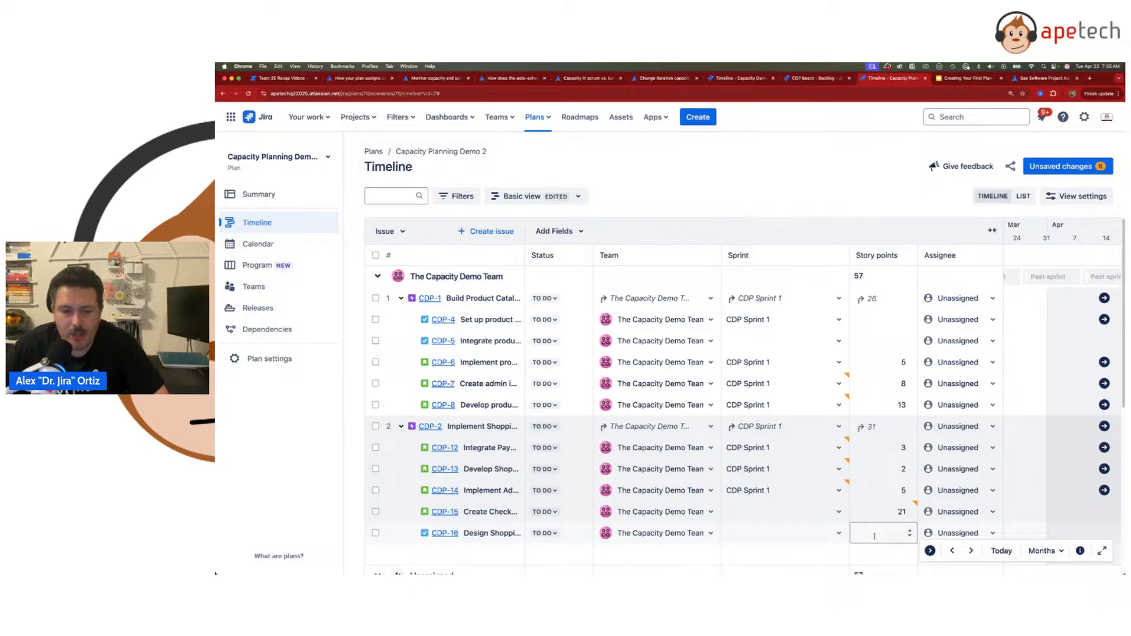
click(822, 510)
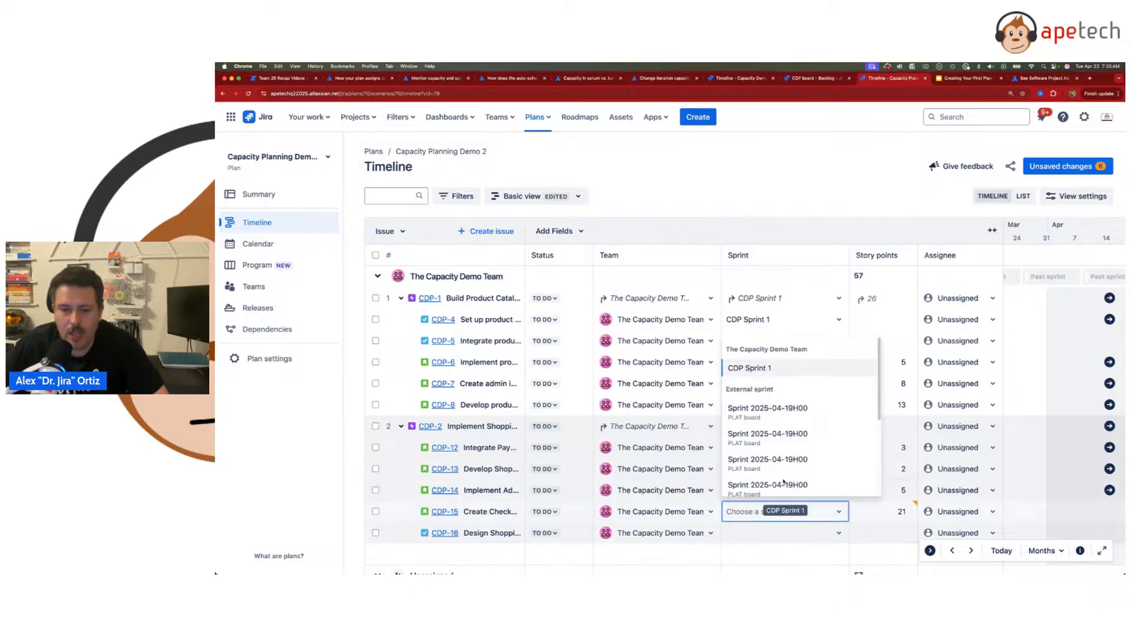
click(765, 369)
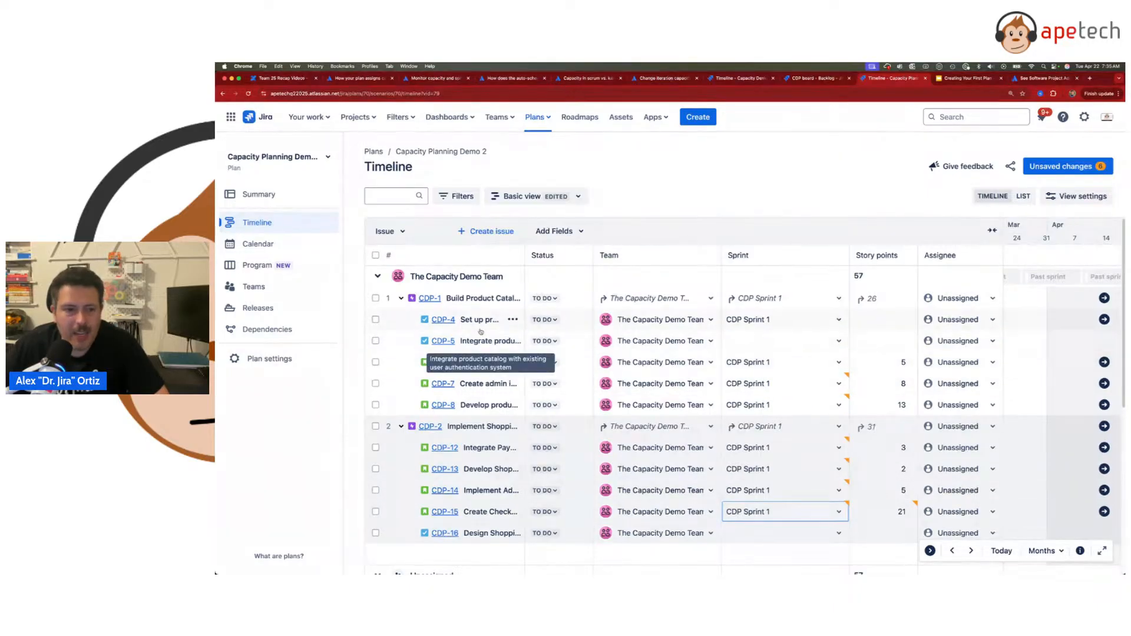
Step: Assign CDP-18 and CDP-19 in the Unassigned group to The Capacity Demo Team
scroll(480, 431, down, 5)
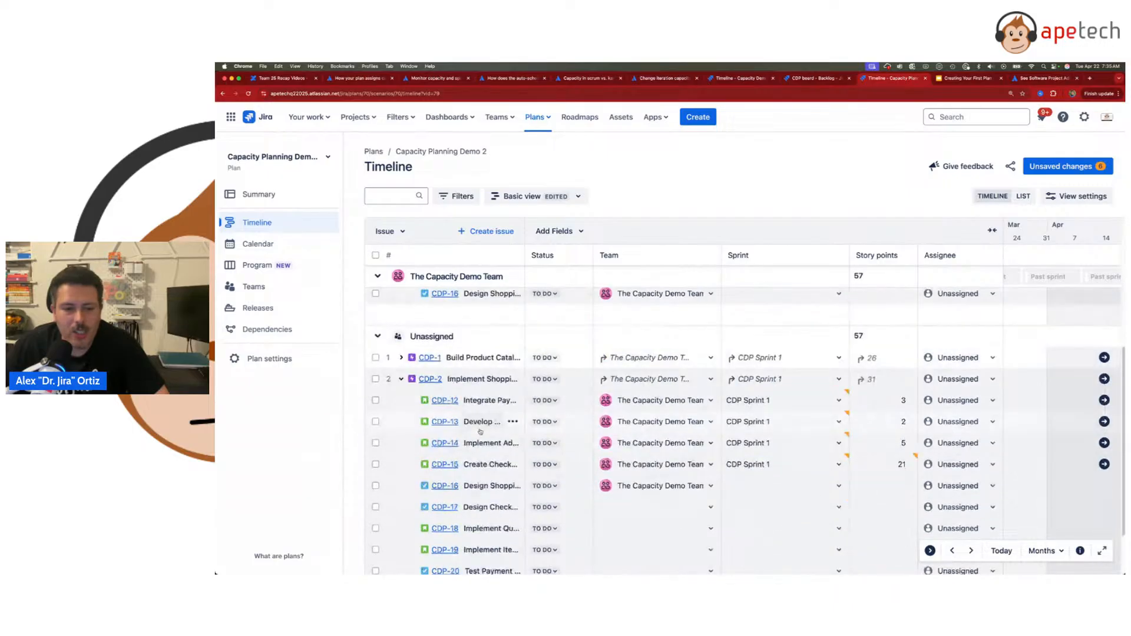
scroll(740, 481, down, 2)
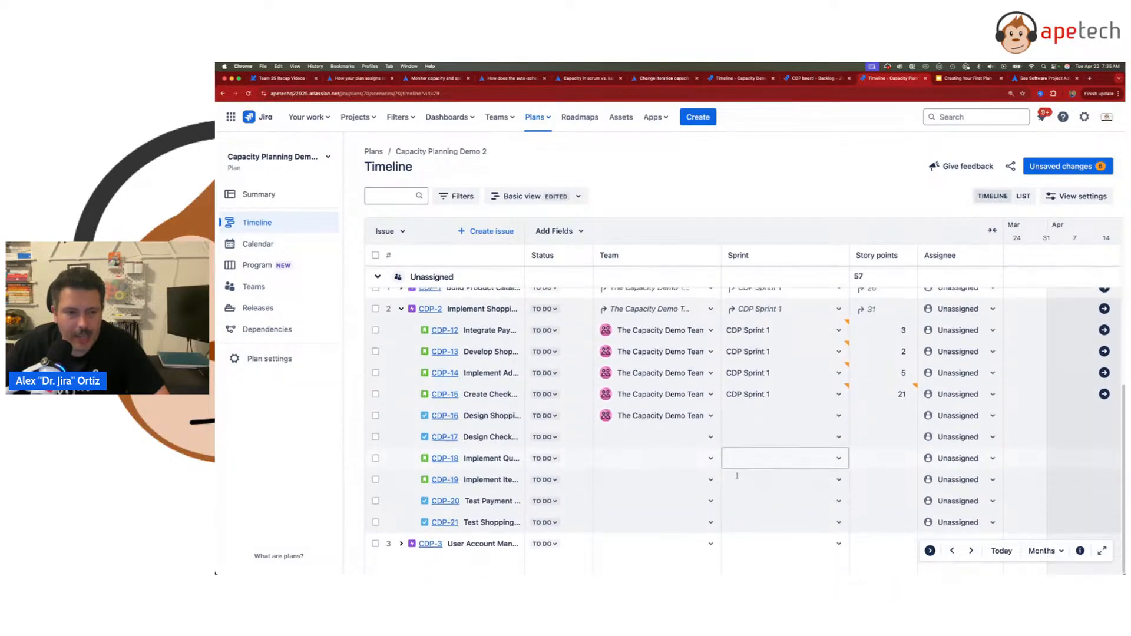
click(650, 467)
click(642, 496)
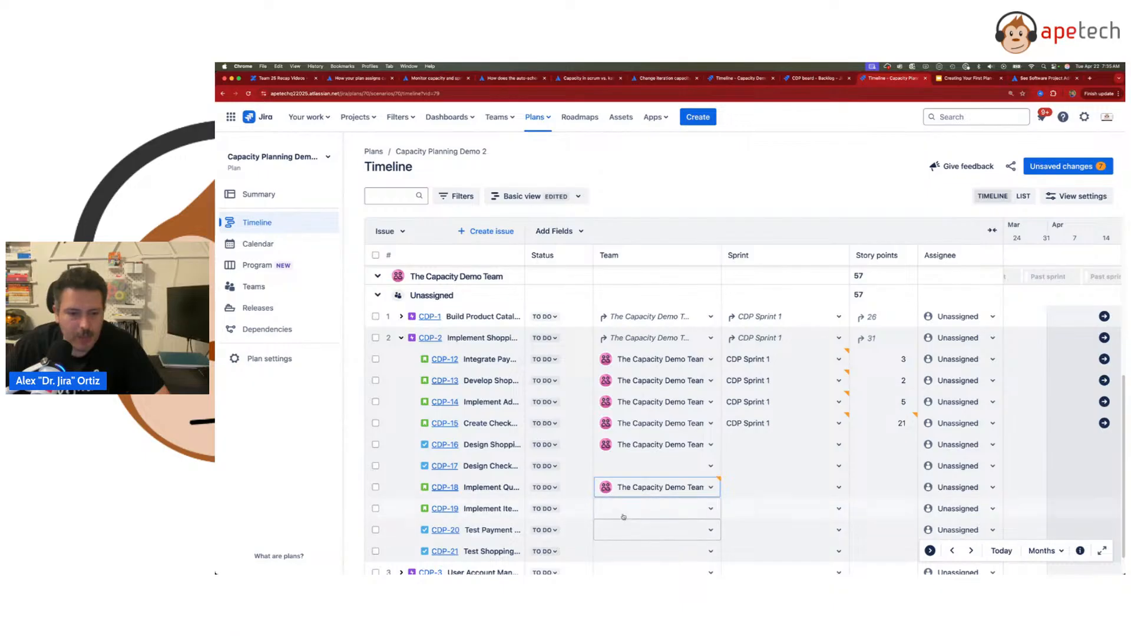
click(623, 516)
click(647, 536)
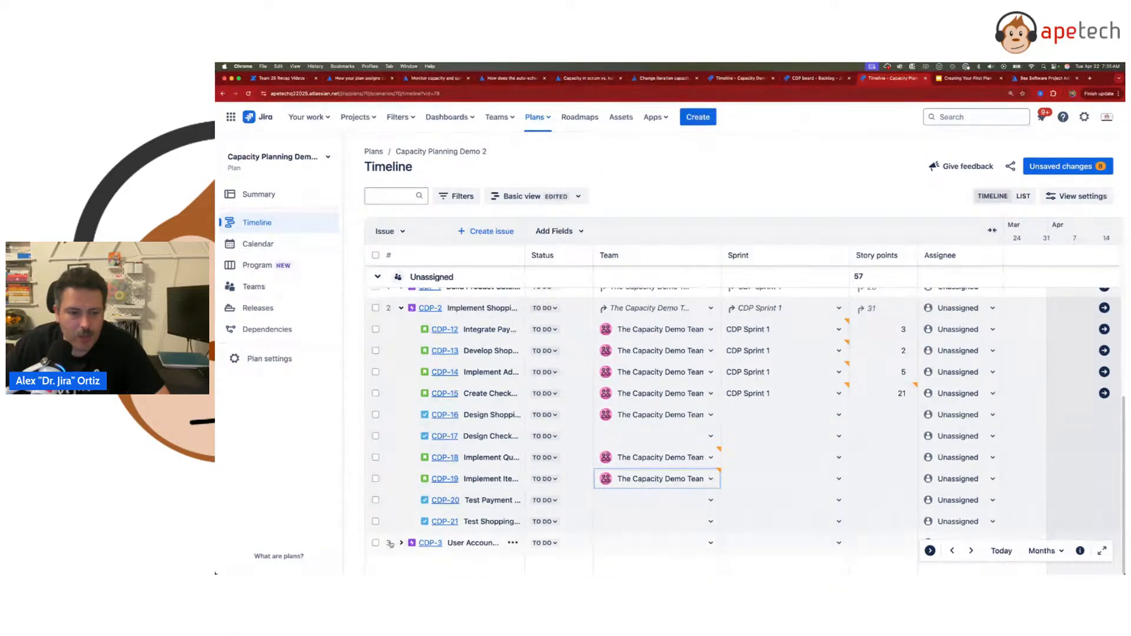
Step: Assign CDP-22, CDP-23, CDP-24 and CDP-25 under epic CDP-3 to The Capacity Demo Team and save all unsaved plan changes
click(401, 543)
scroll(670, 489, down, 3)
click(712, 417)
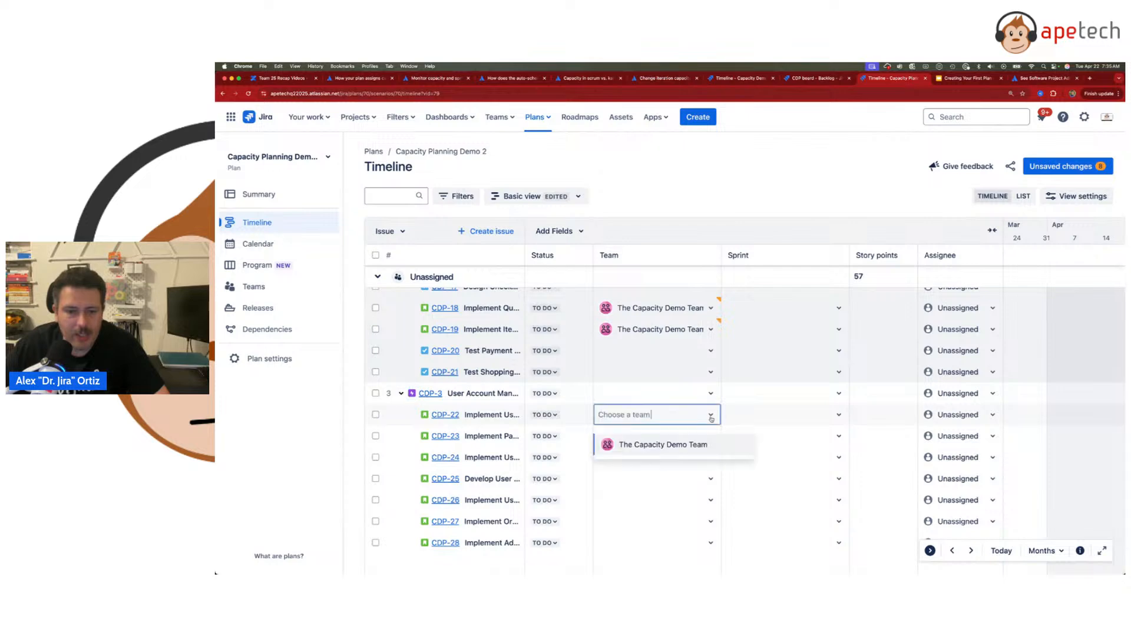
click(654, 445)
click(652, 463)
click(655, 487)
click(651, 478)
click(640, 508)
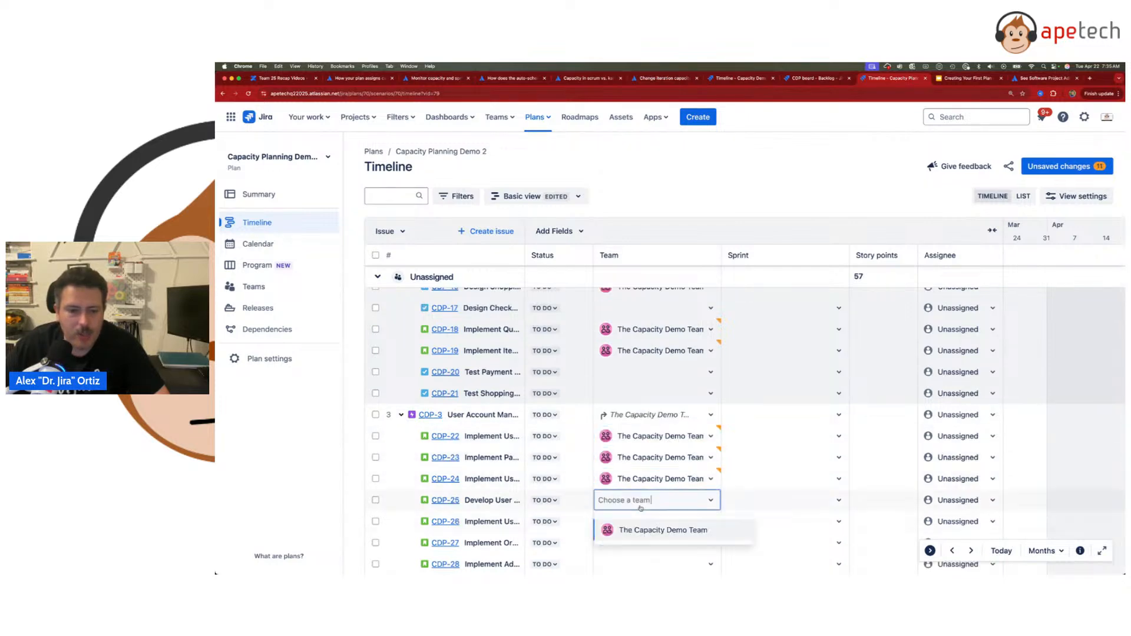
click(656, 528)
click(1056, 166)
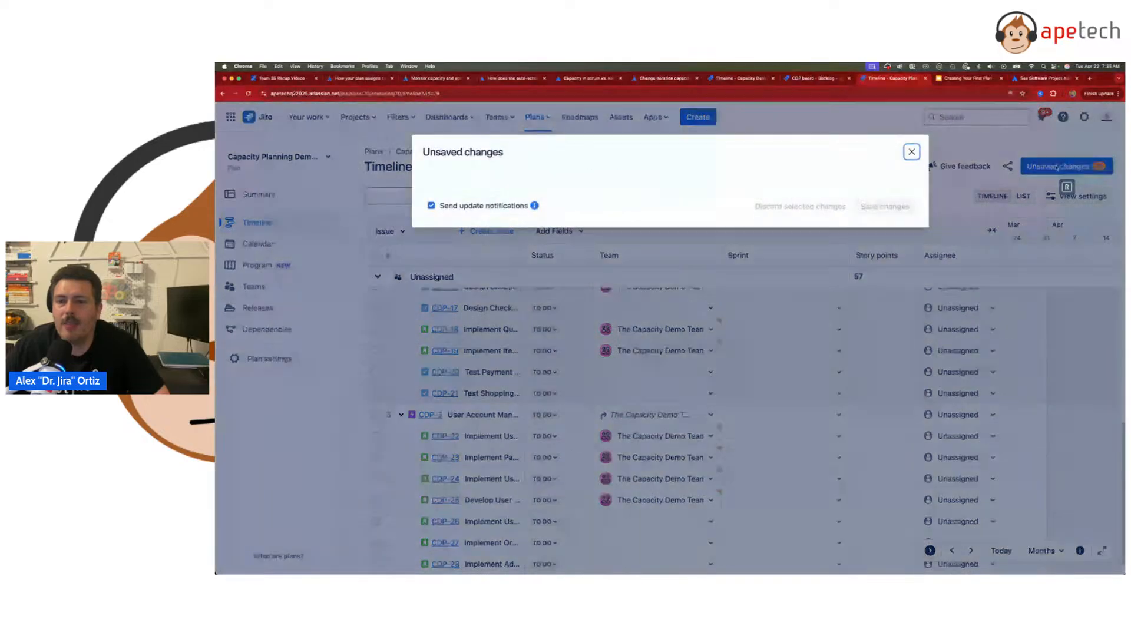
click(1037, 411)
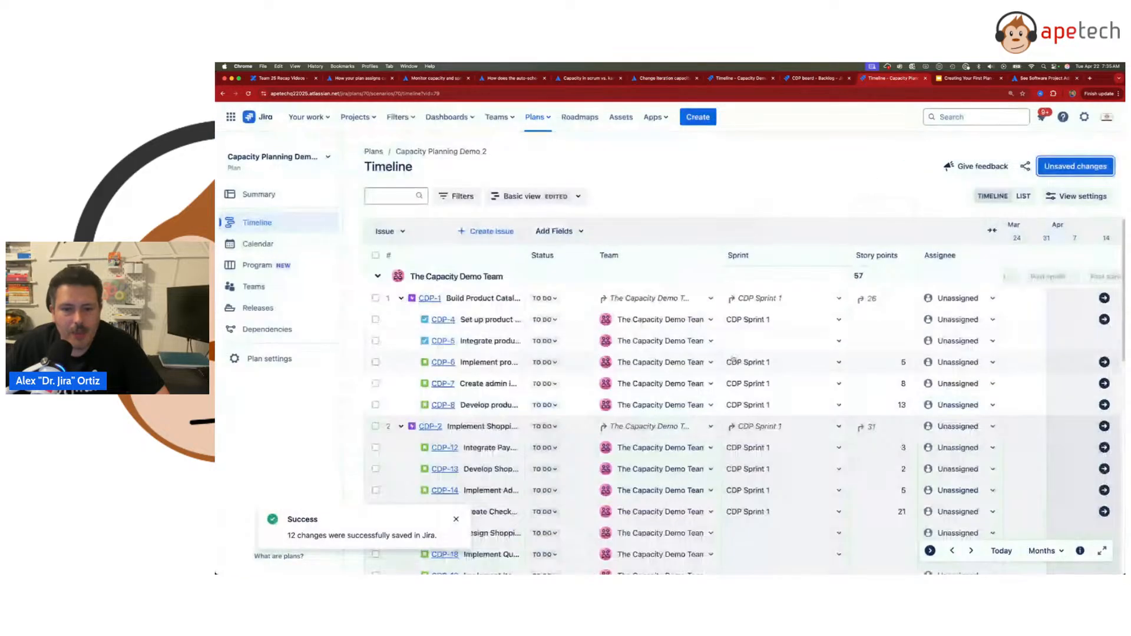
Step: Assign CDP-16, CDP-18 and CDP-19 in The Capacity Demo Team group to CDP Sprint 1
click(753, 372)
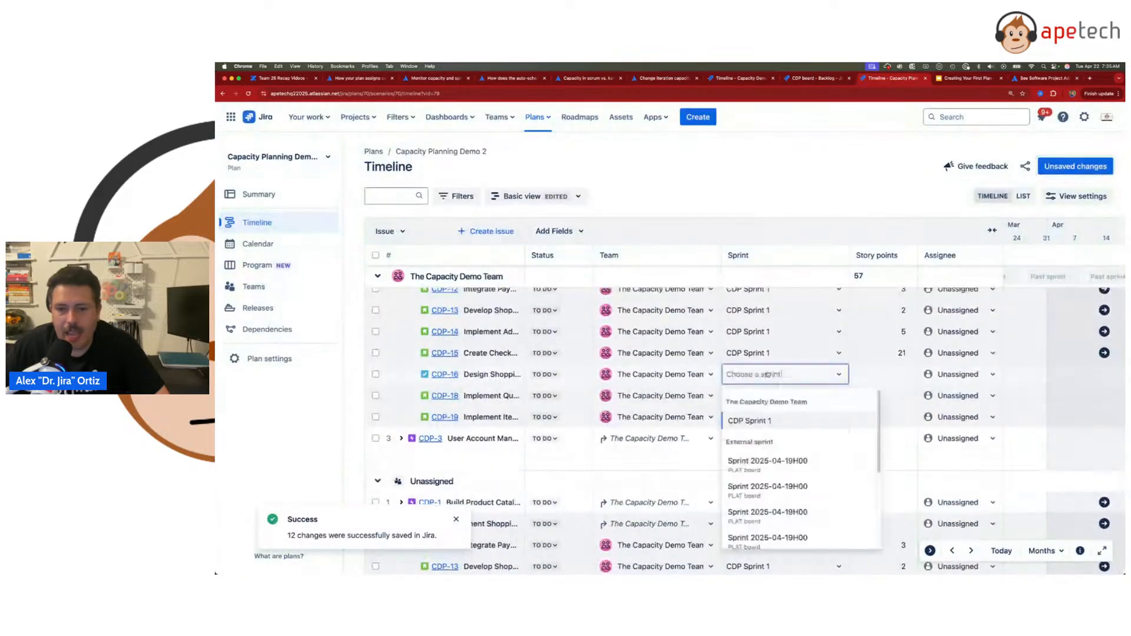
click(756, 421)
click(764, 396)
click(756, 442)
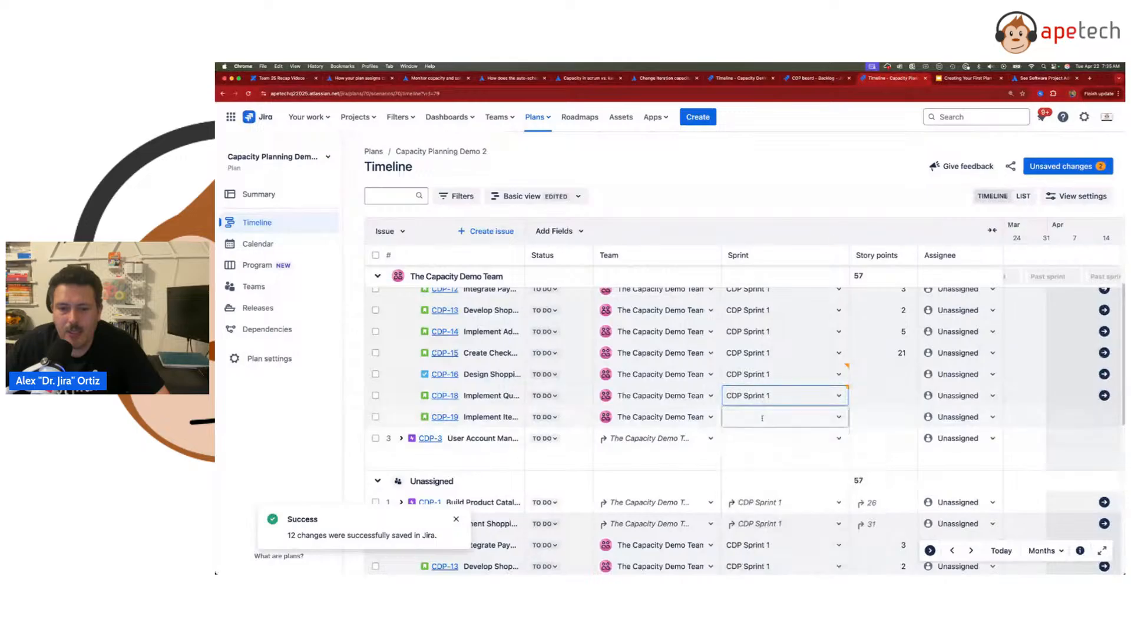
click(764, 417)
click(748, 273)
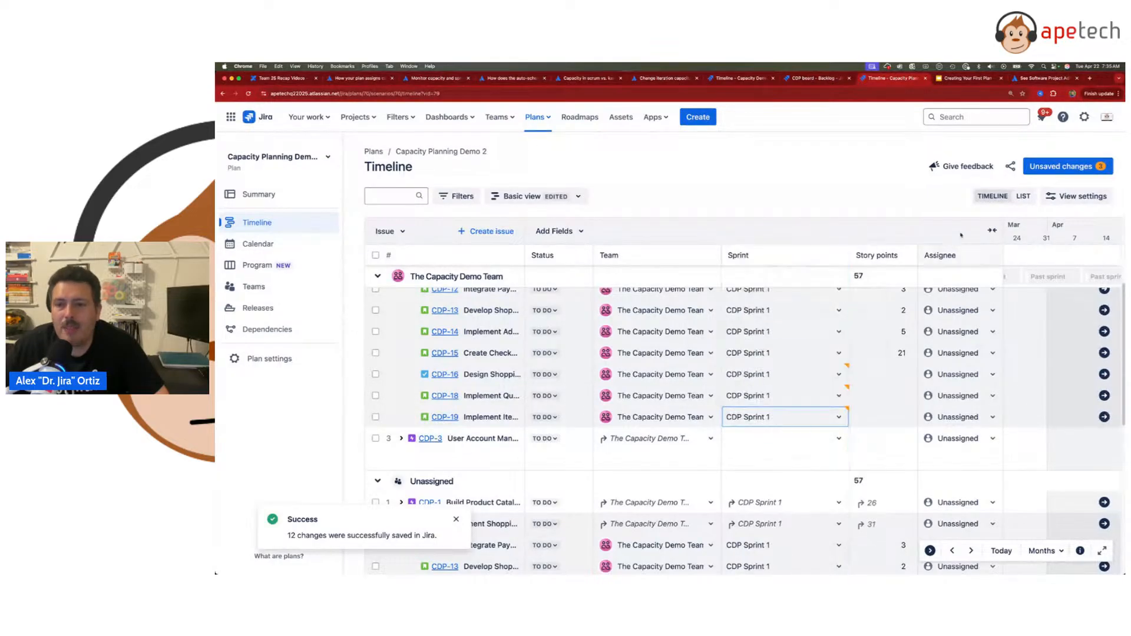
Step: Collapse the fields and review CDP Sprint 1's allocated points and unestimated issues on the timeline
click(990, 231)
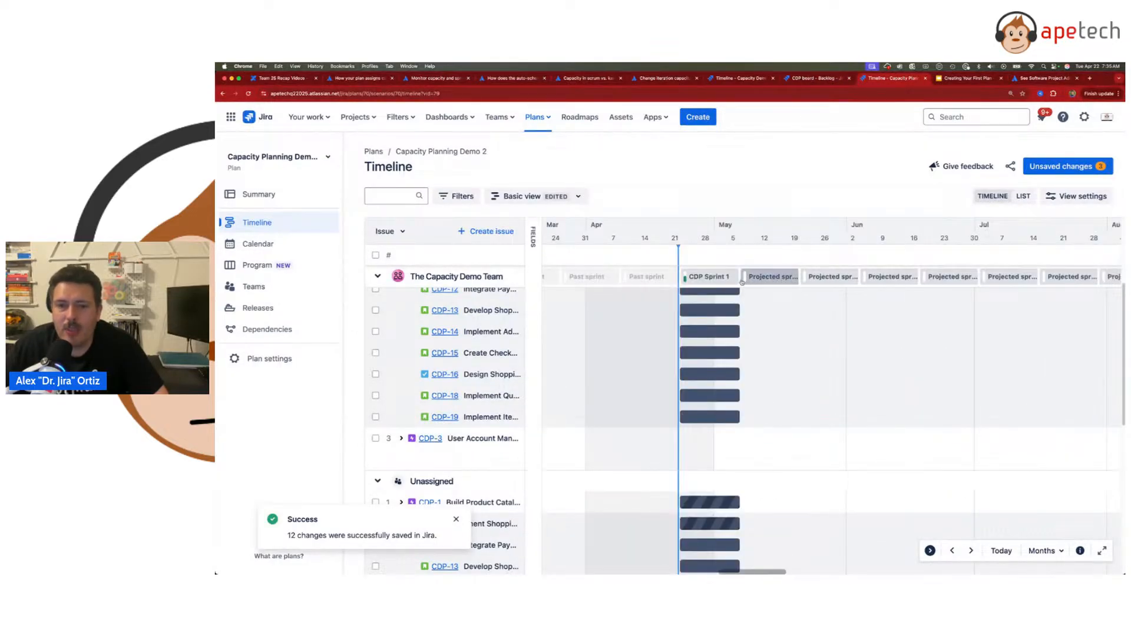
click(712, 278)
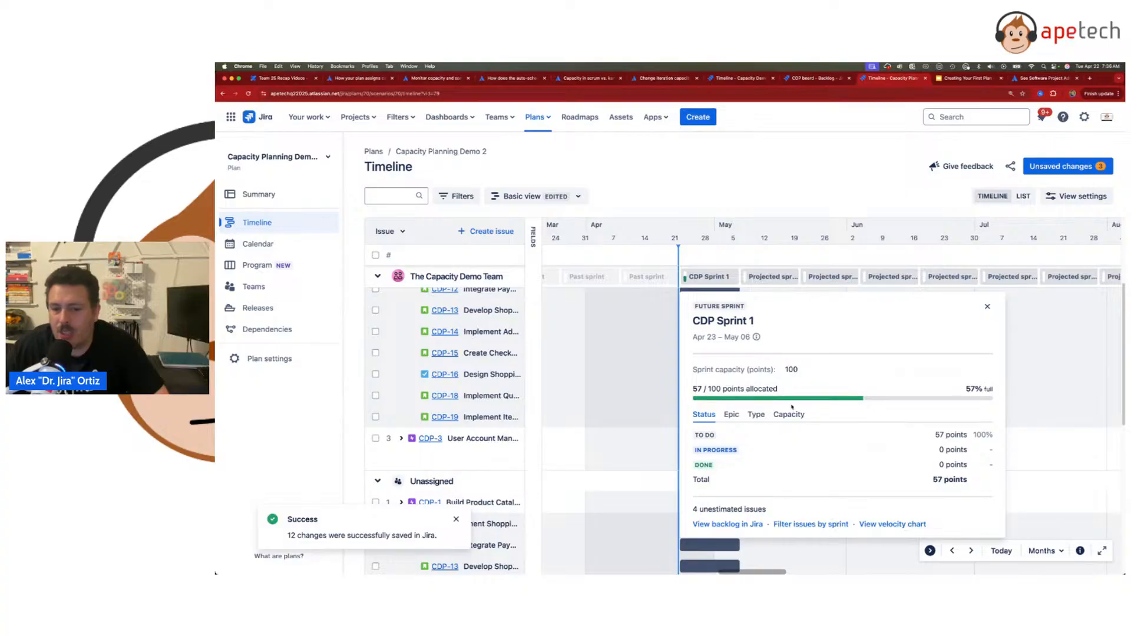
drag(708, 510, 759, 512)
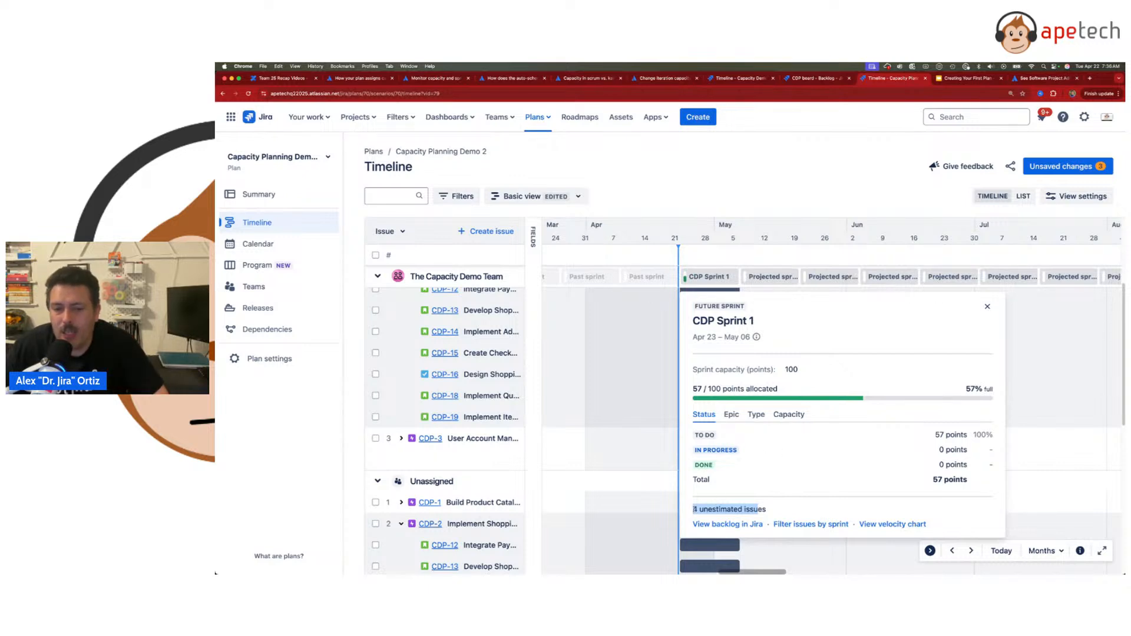
click(694, 510)
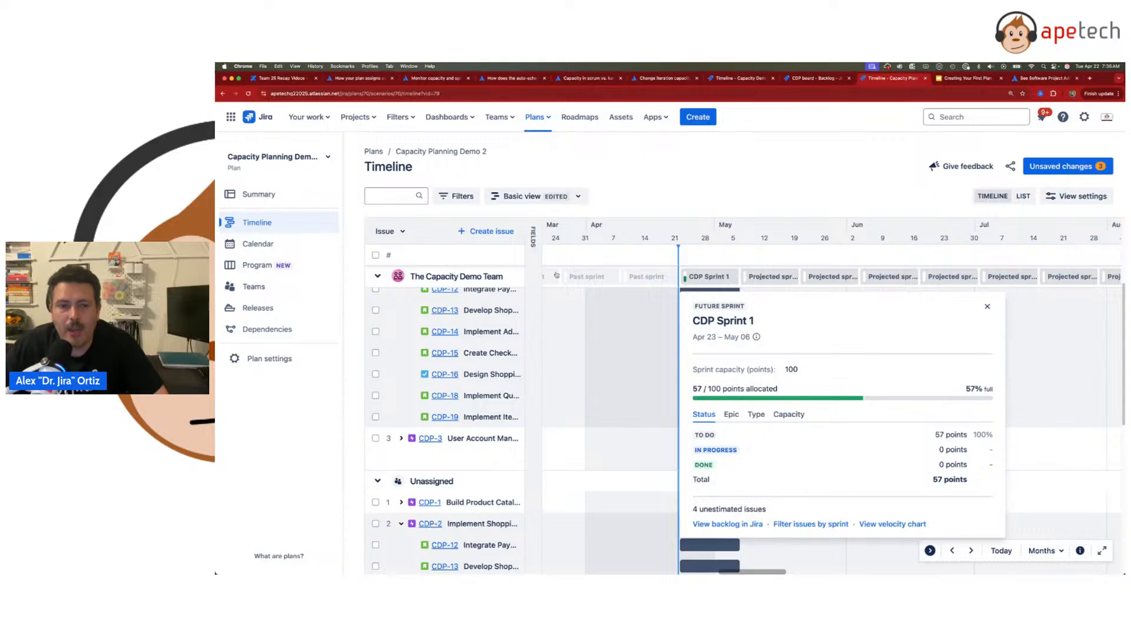
Step: Show the fields again and set the story points to 21 for CDP-16, 13 for CDP-18 and 8 for CDP-19
click(546, 255)
click(878, 373)
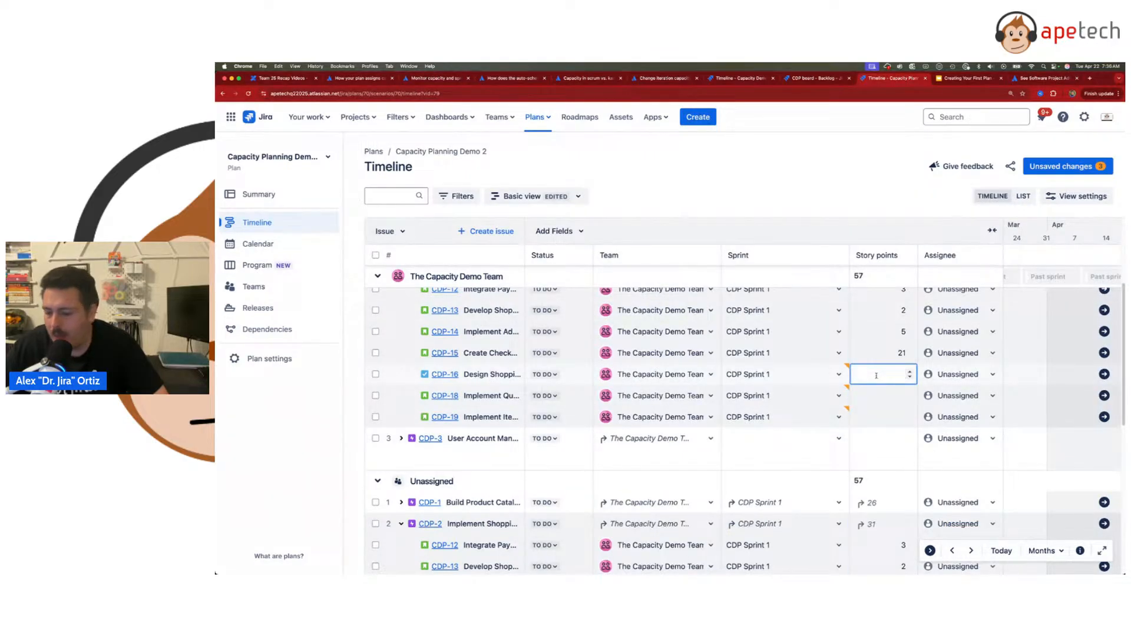
key(Return)
click(872, 396)
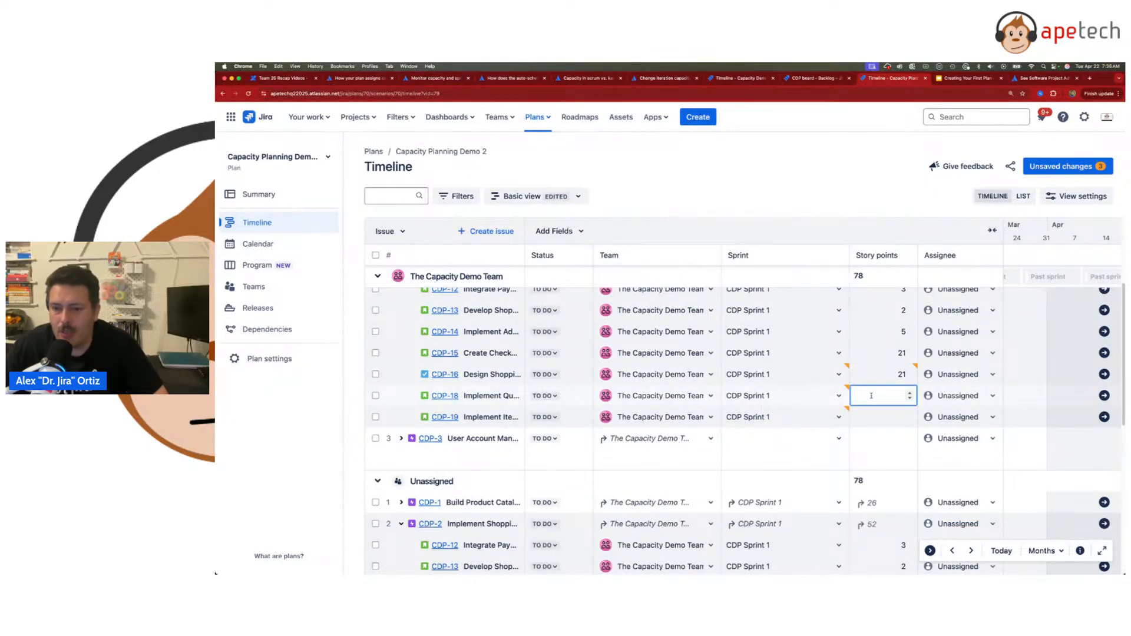
text(13)
key(Return)
click(880, 417)
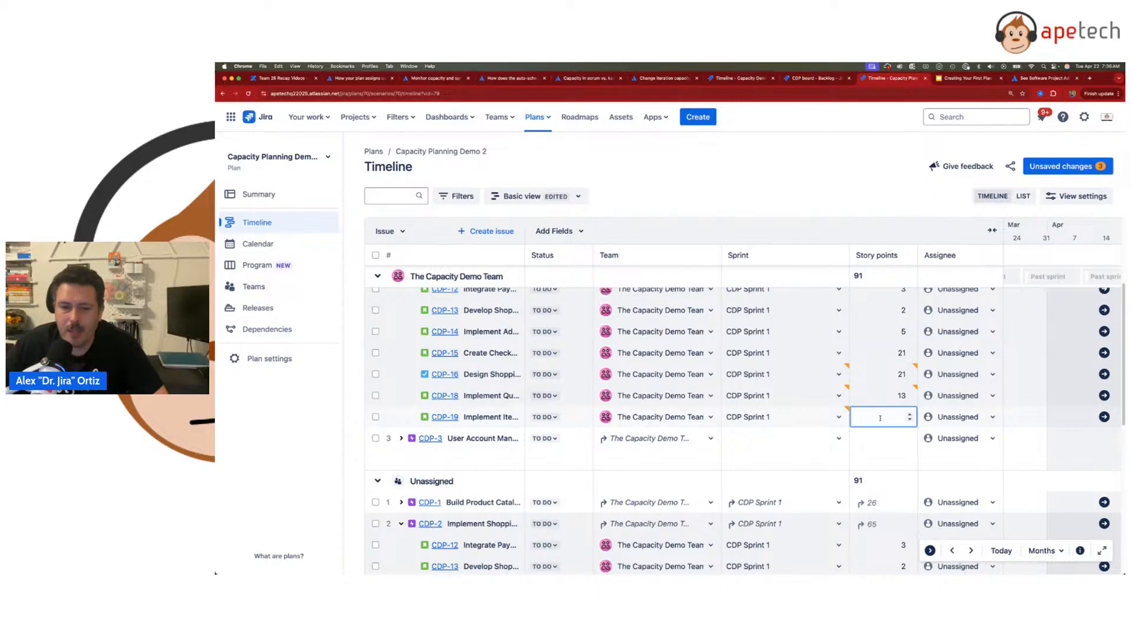
text(8)
key(Return)
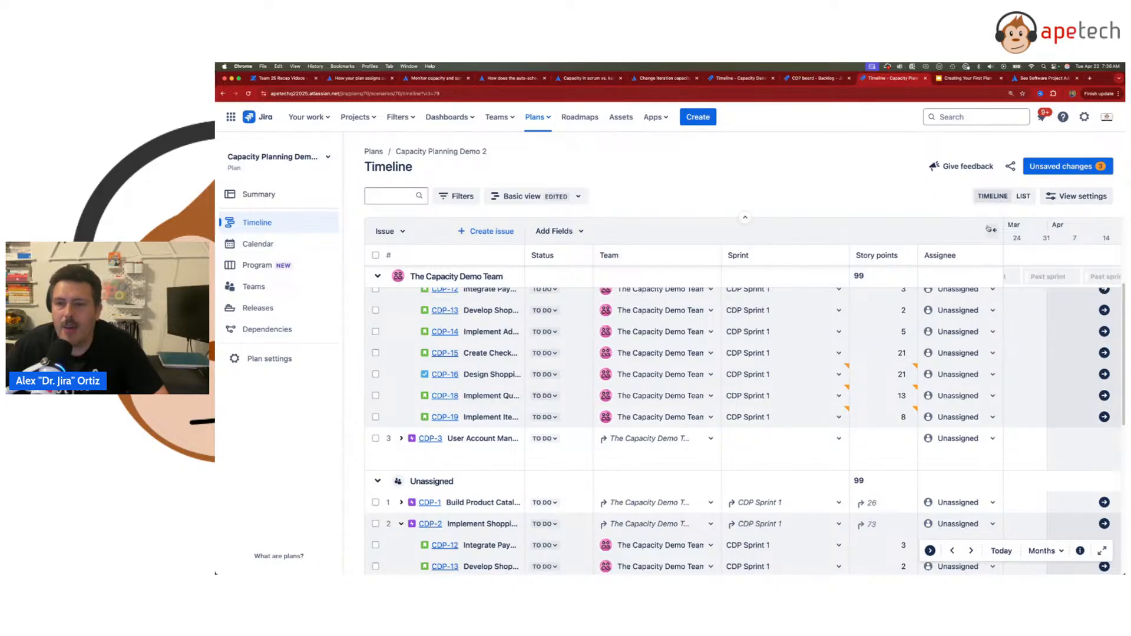
Step: Collapse the fields to check CDP Sprint 1's capacity details, and view the plan's calendar
click(991, 229)
click(709, 276)
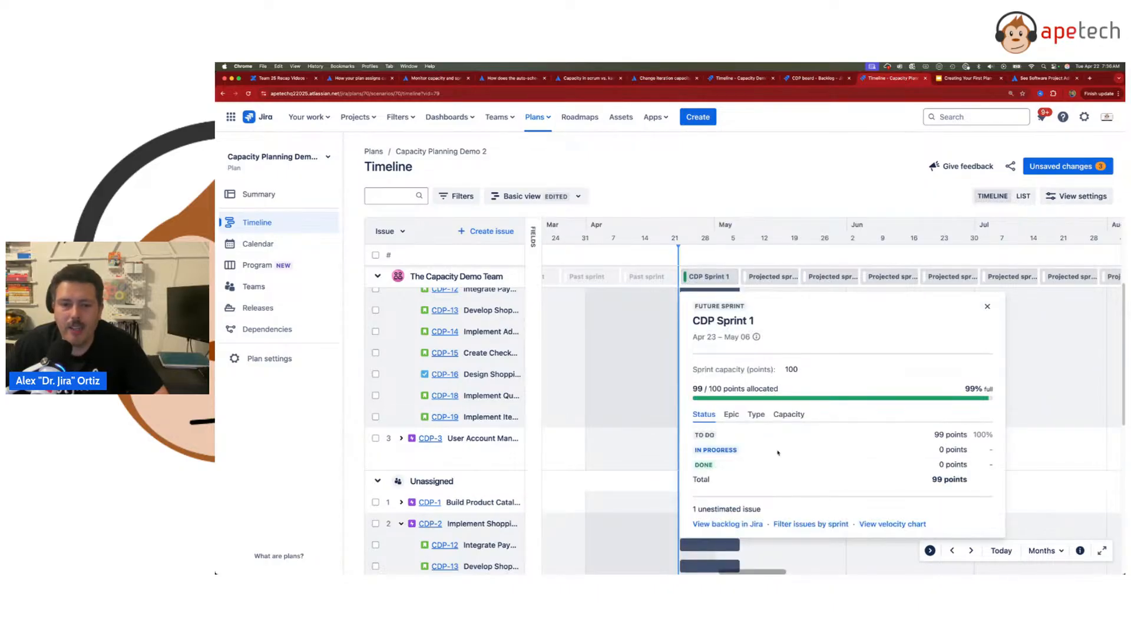
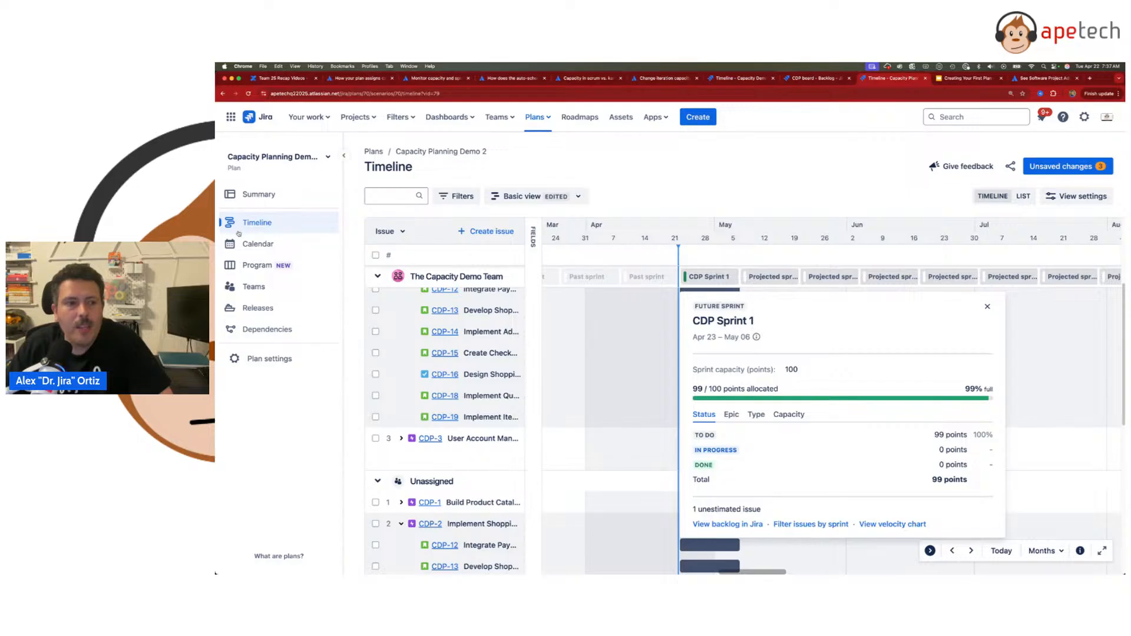
click(253, 244)
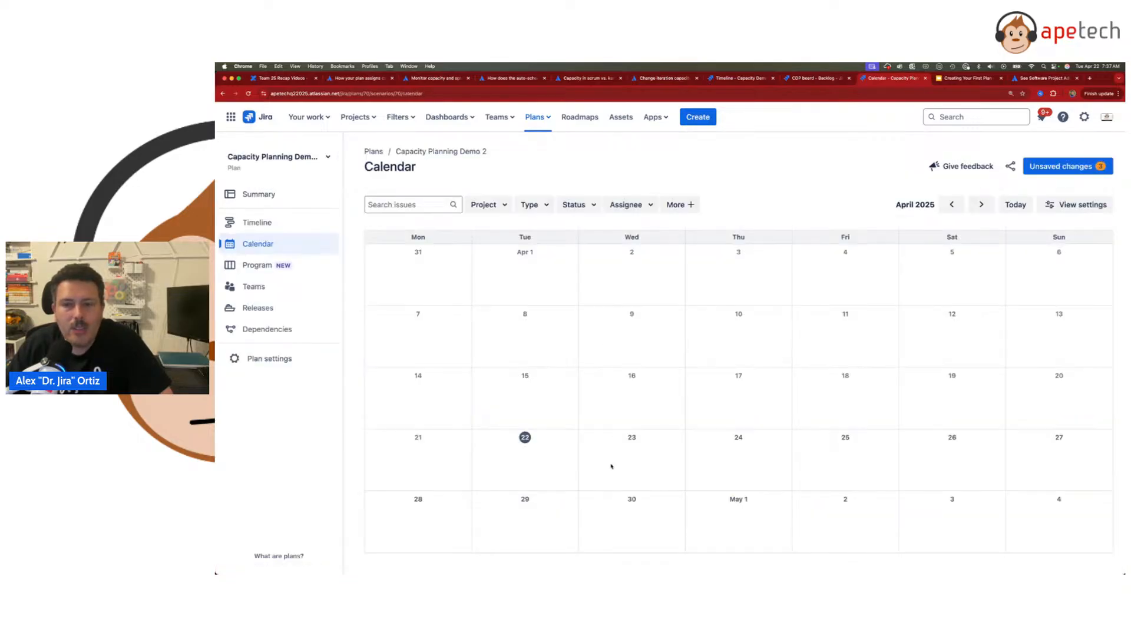
Step: Save the plan's unsaved changes to Jira and close the list of changes
click(1076, 167)
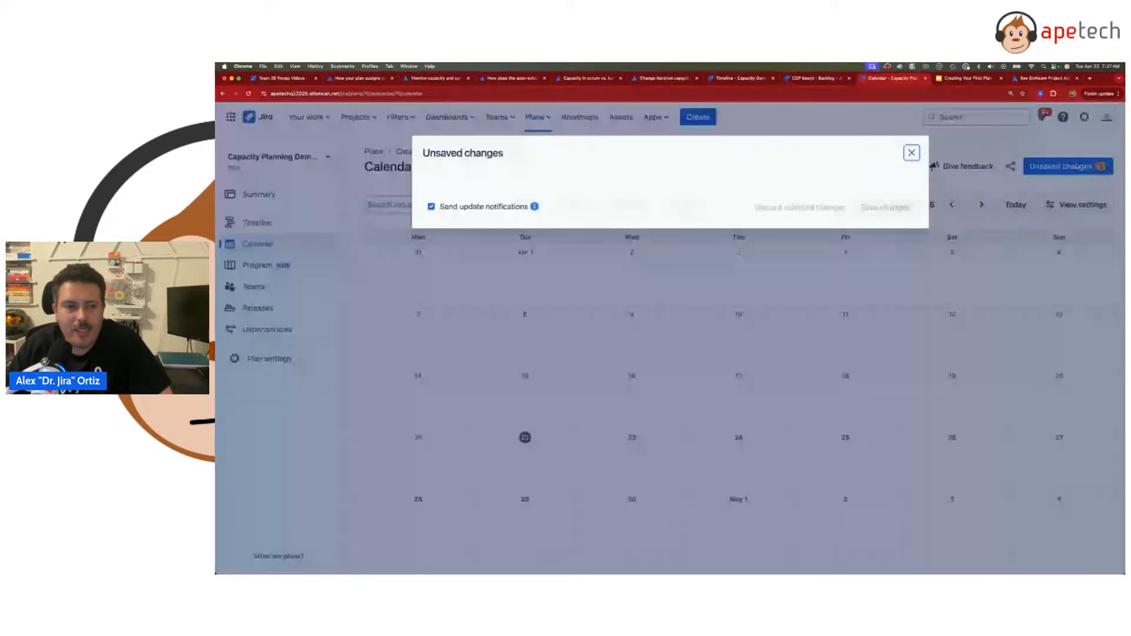
click(1037, 379)
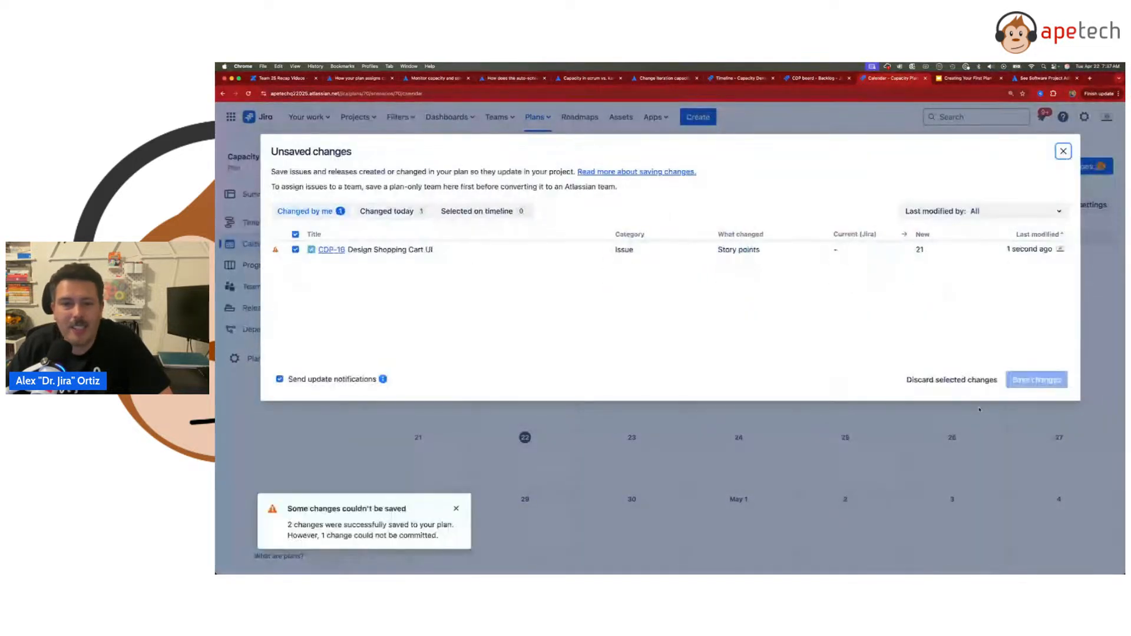
click(1064, 151)
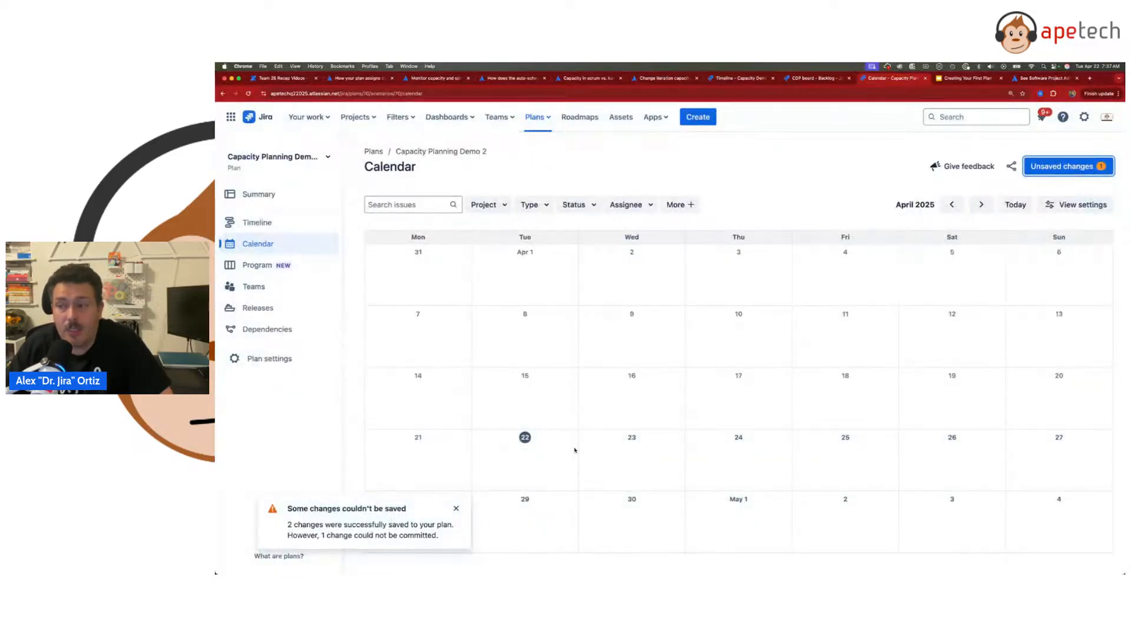
Step: Open the plan's summary and examine the Team Capacity, status and progress overviews
click(244, 194)
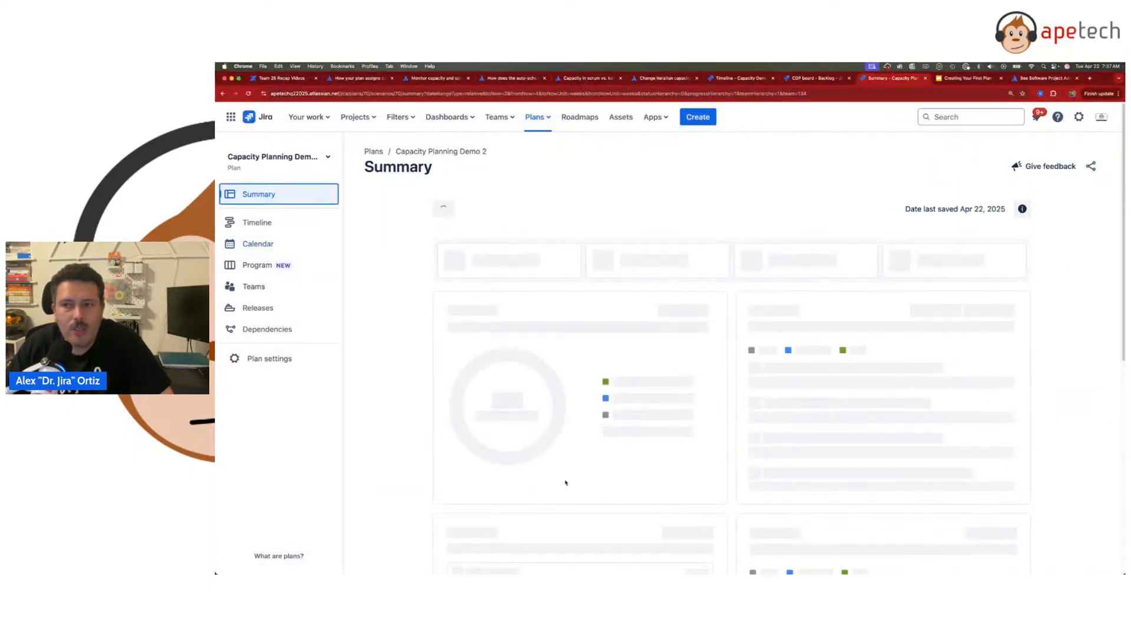
scroll(566, 483, down, 6)
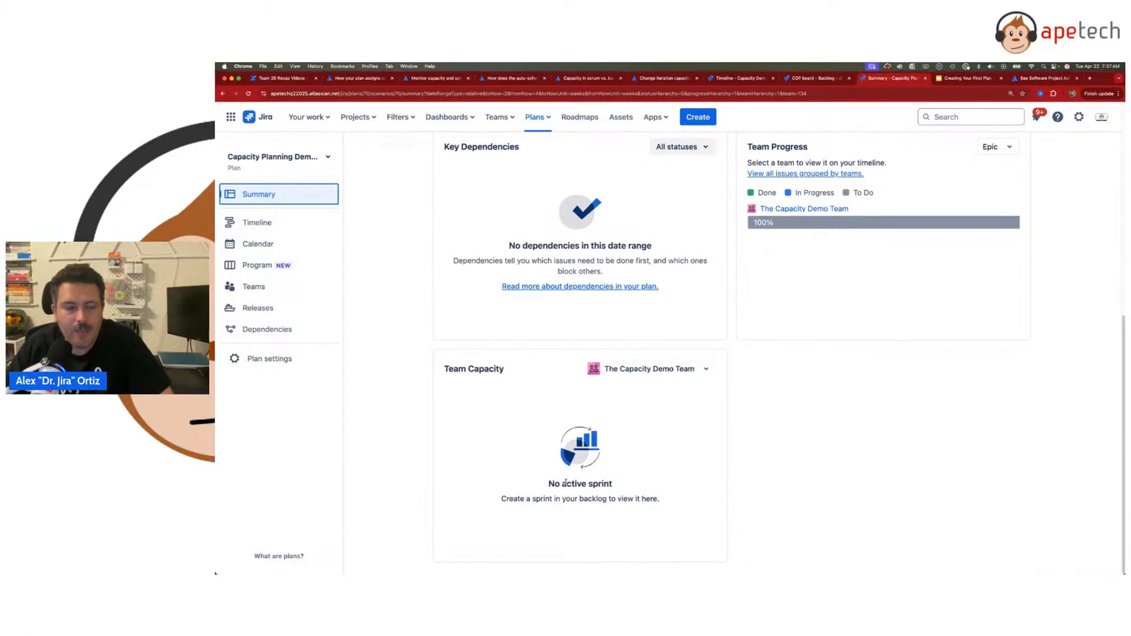
scroll(562, 484, up, 2)
scroll(566, 482, up, 5)
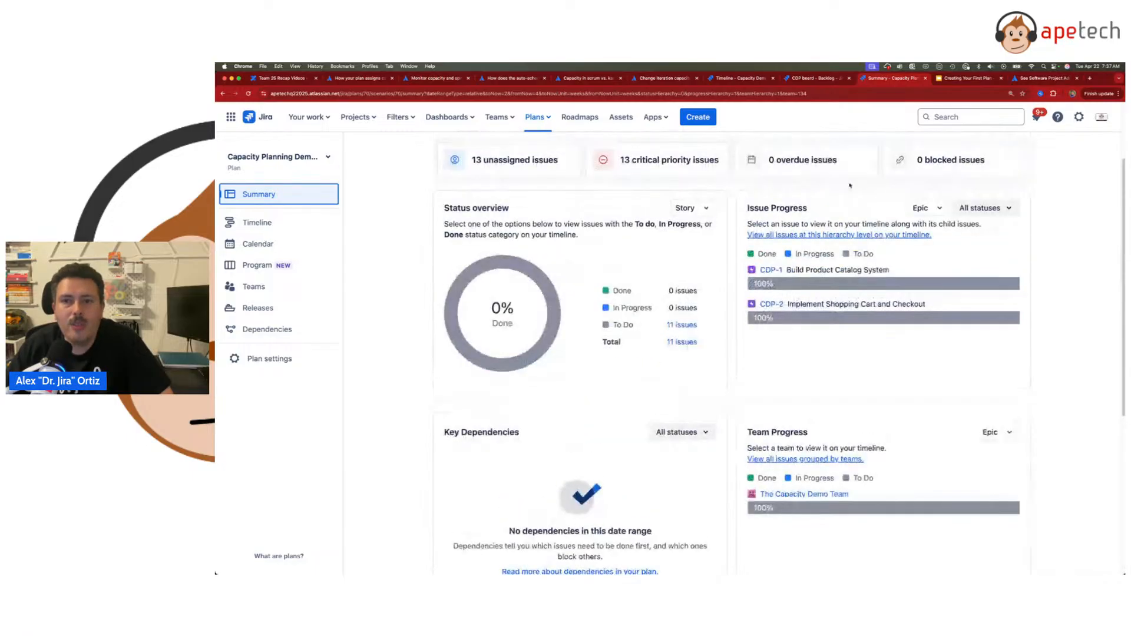
Step: Reload the CDP board backlog to check CDP Sprint 1's issues and estimates, and return to the plan
click(808, 78)
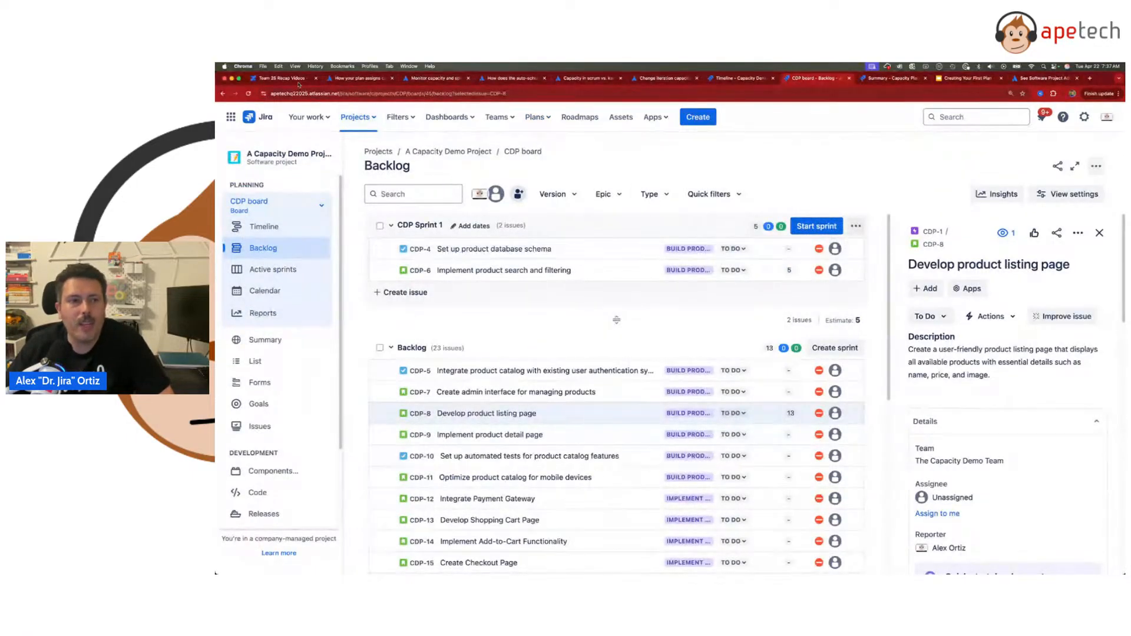
click(249, 95)
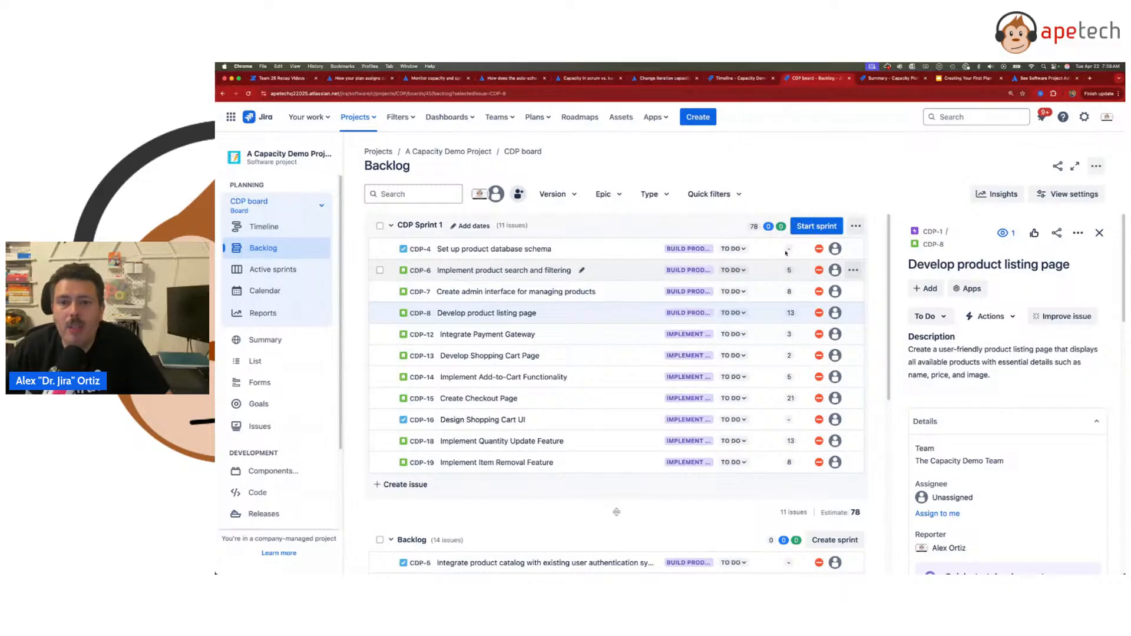
click(893, 85)
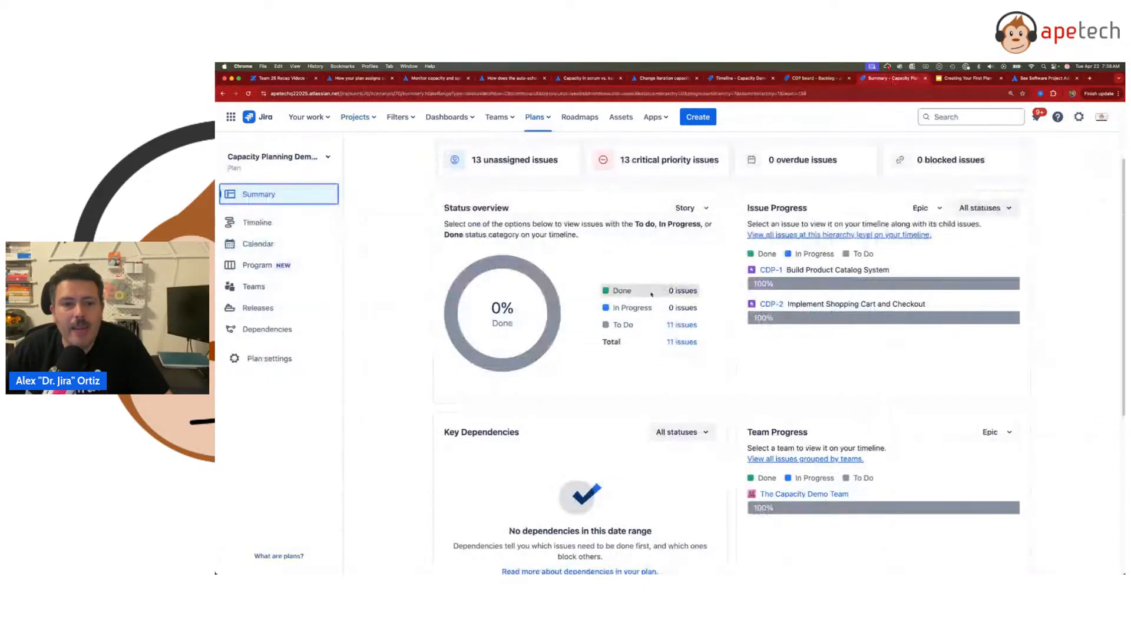
Step: Open the plan's timeline with its fields shown and assign CDP-4, CDP-6 and CDP-7 each to a different user
click(257, 222)
click(533, 236)
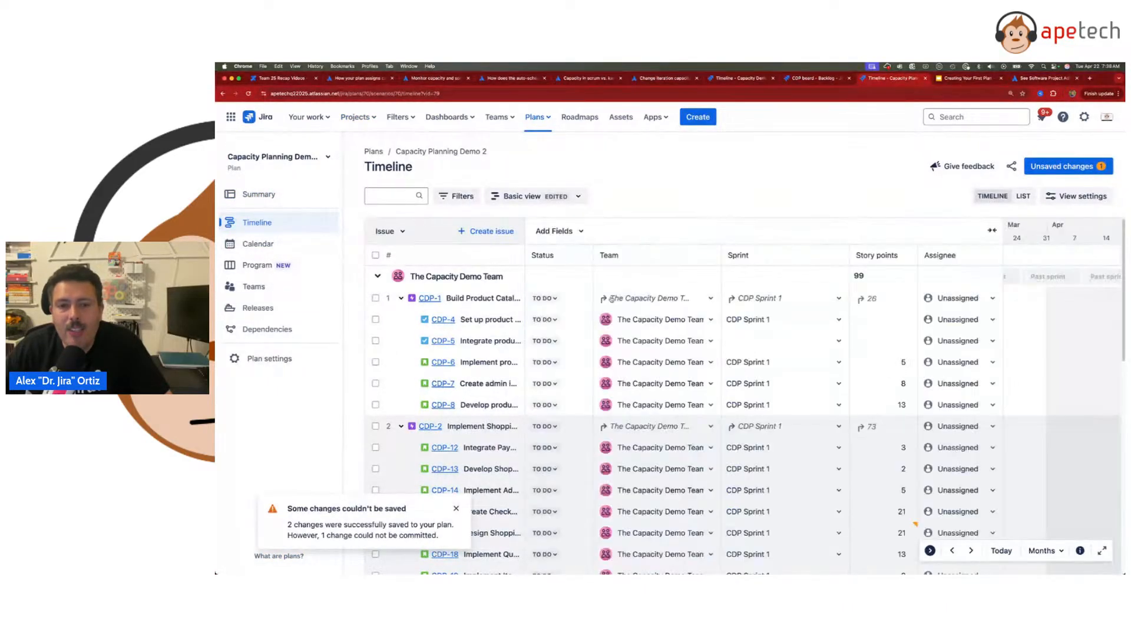
click(958, 319)
click(954, 394)
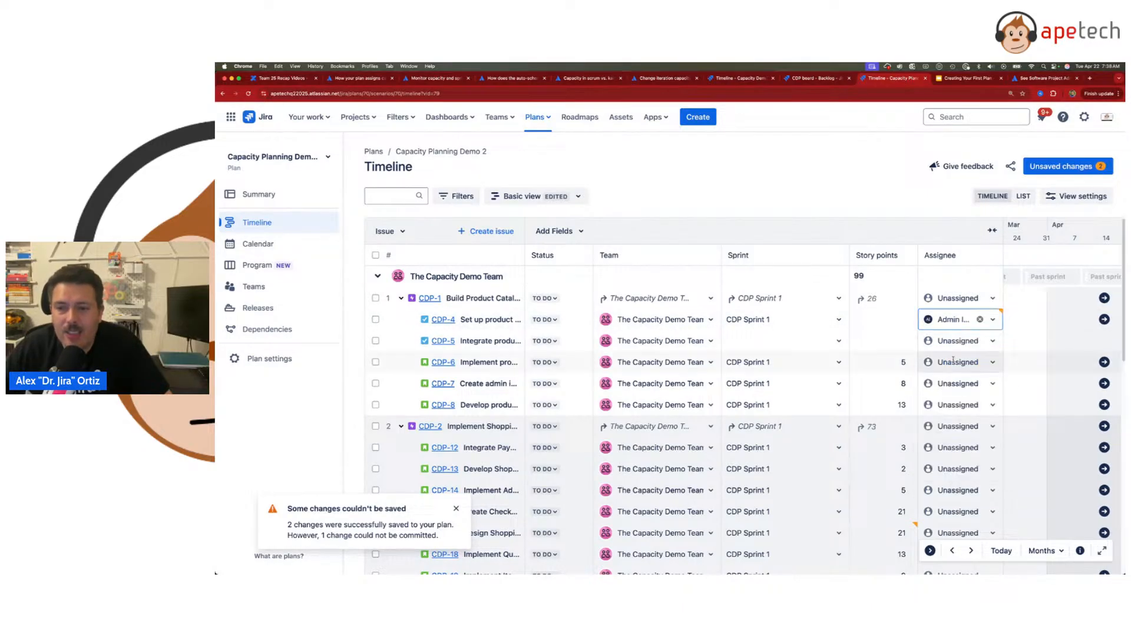
click(959, 360)
scroll(975, 505, down, 2)
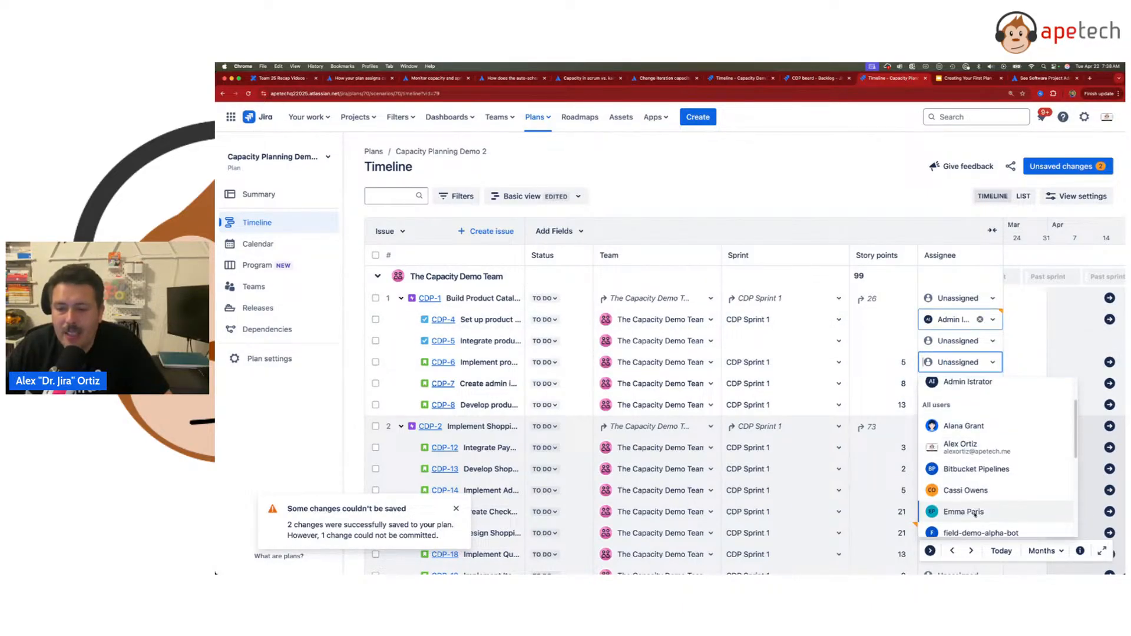
click(967, 511)
click(955, 388)
scroll(967, 478, down, 3)
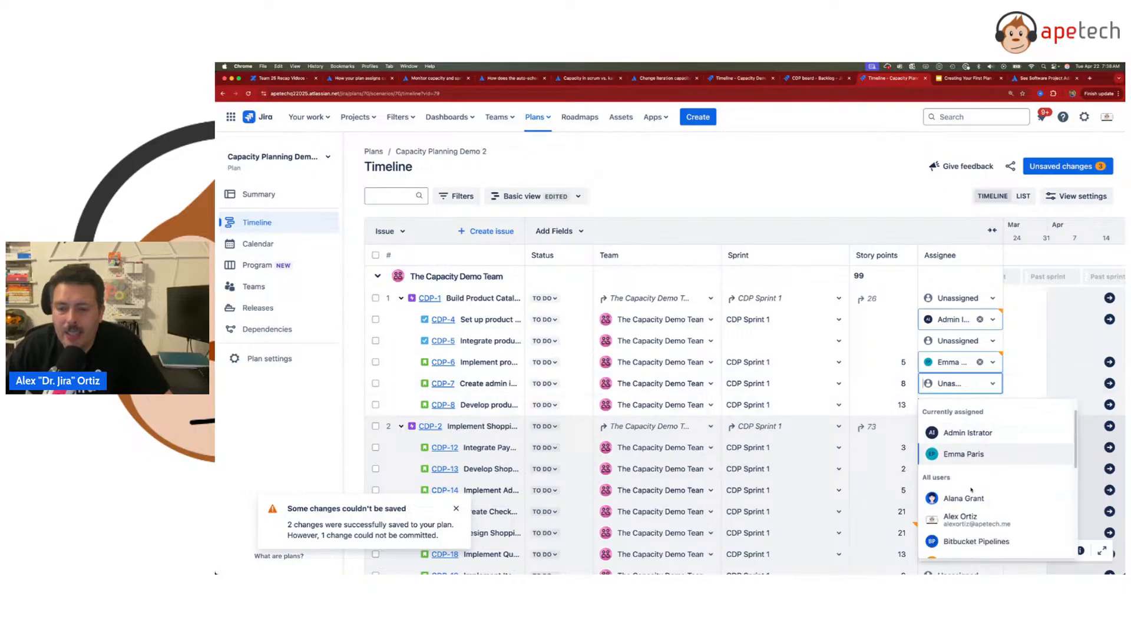
click(962, 486)
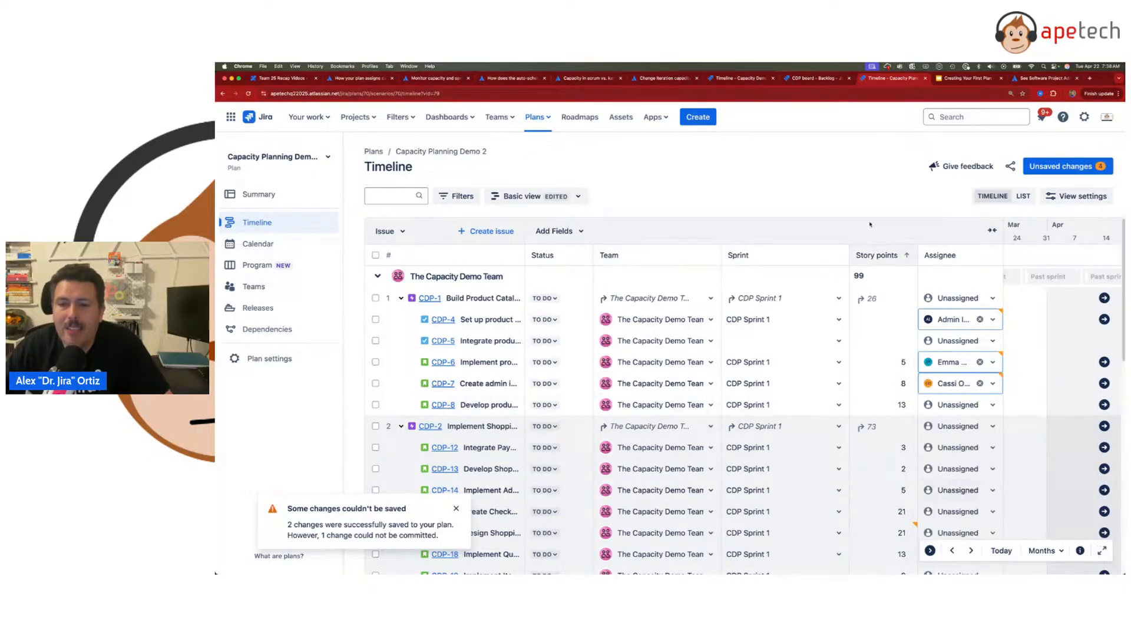
Step: Save the assignee and story point changes with update notifications, and deselect the CDP-16 story points change
click(1072, 171)
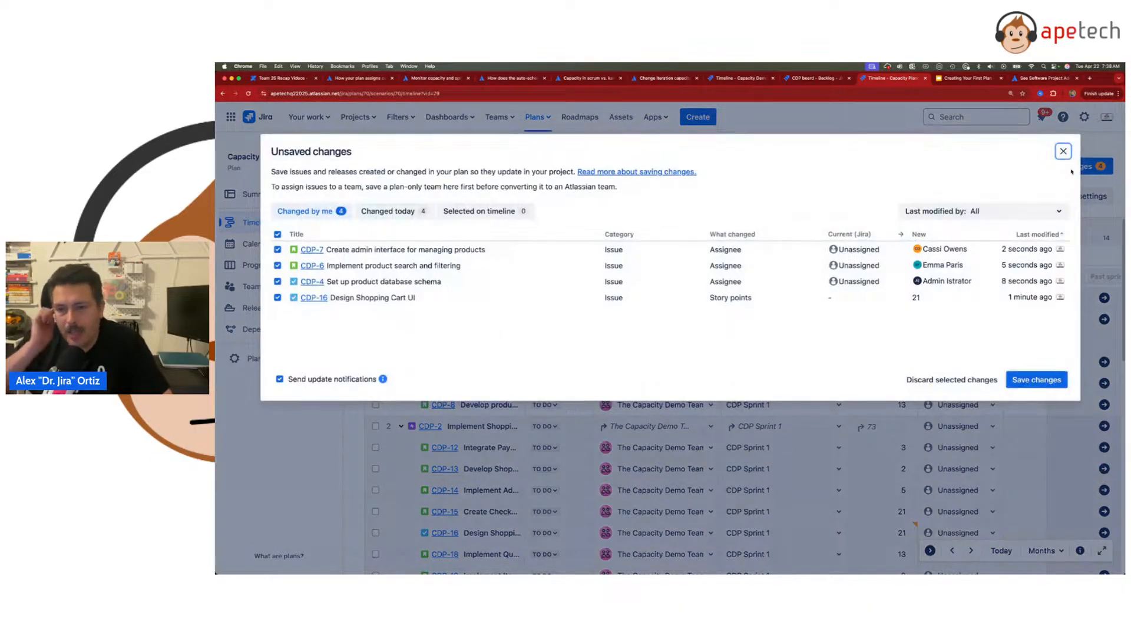
click(1028, 379)
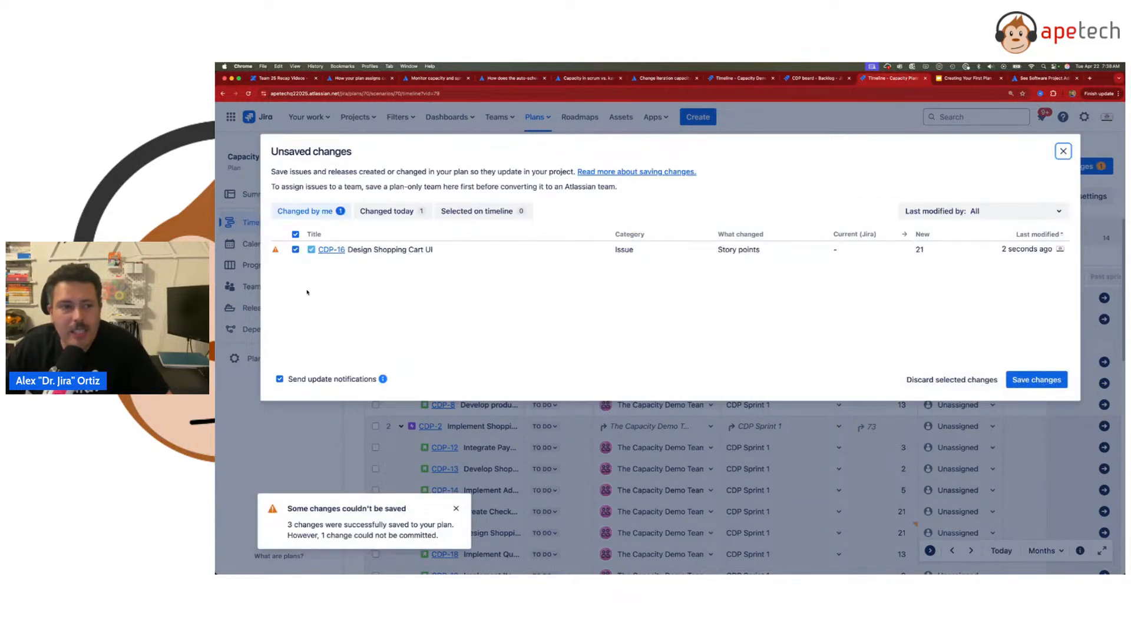
click(296, 250)
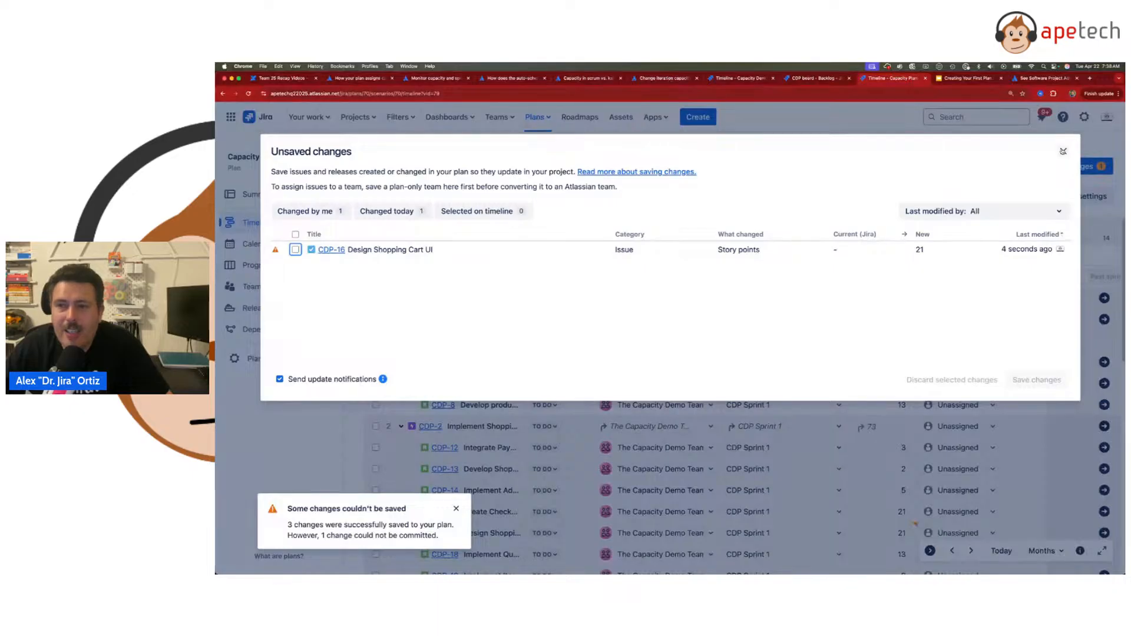
Step: Close the unsaved changes and examine CDP Sprint 1's epic, type and capacity breakdowns on the plan's timeline
click(1064, 152)
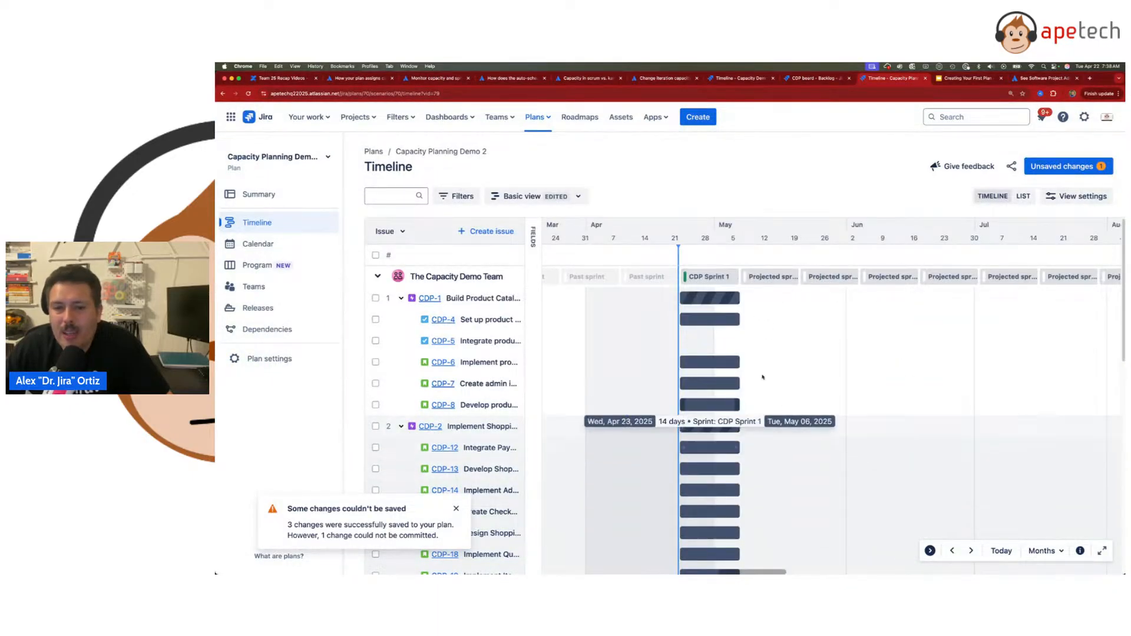
mouse_move(713, 275)
click(731, 415)
click(756, 415)
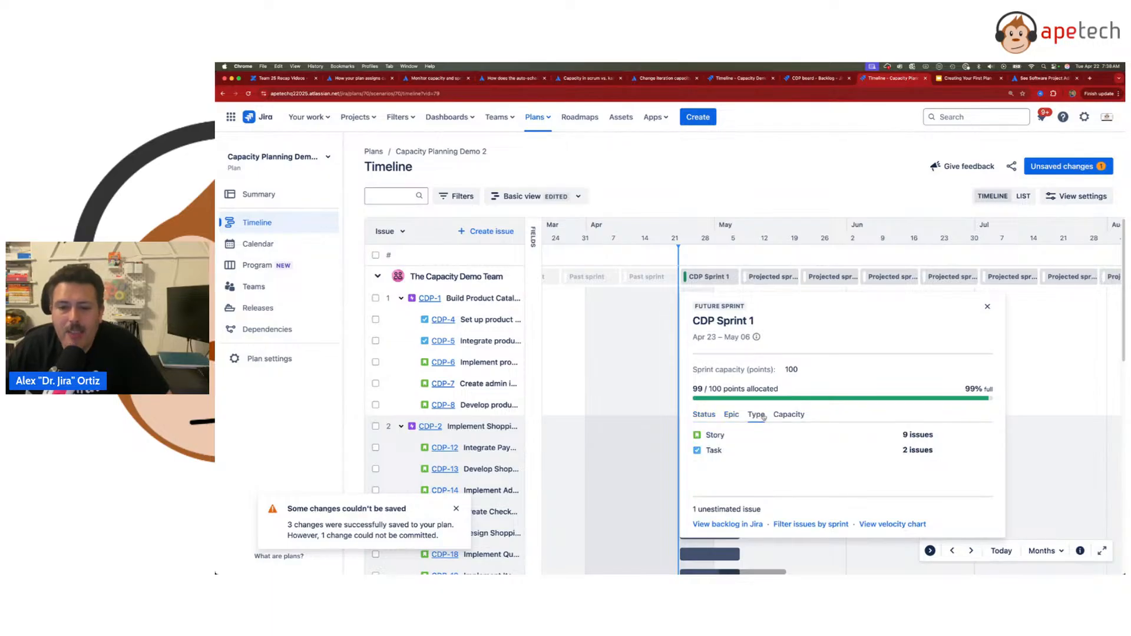
click(789, 415)
scroll(807, 477, down, 4)
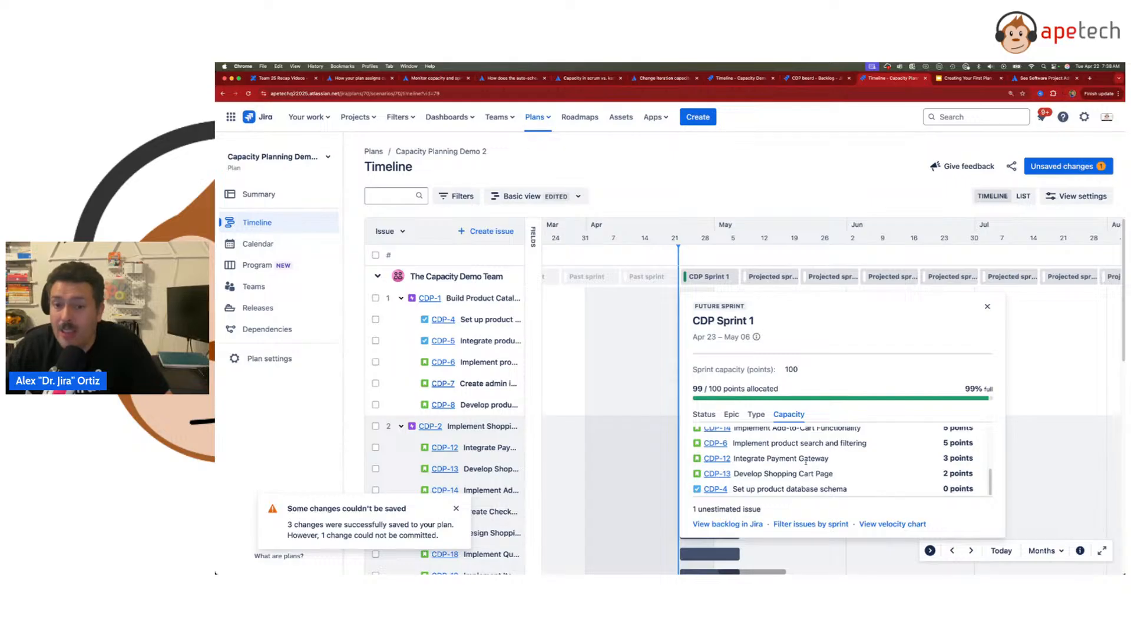
scroll(806, 462, up, 4)
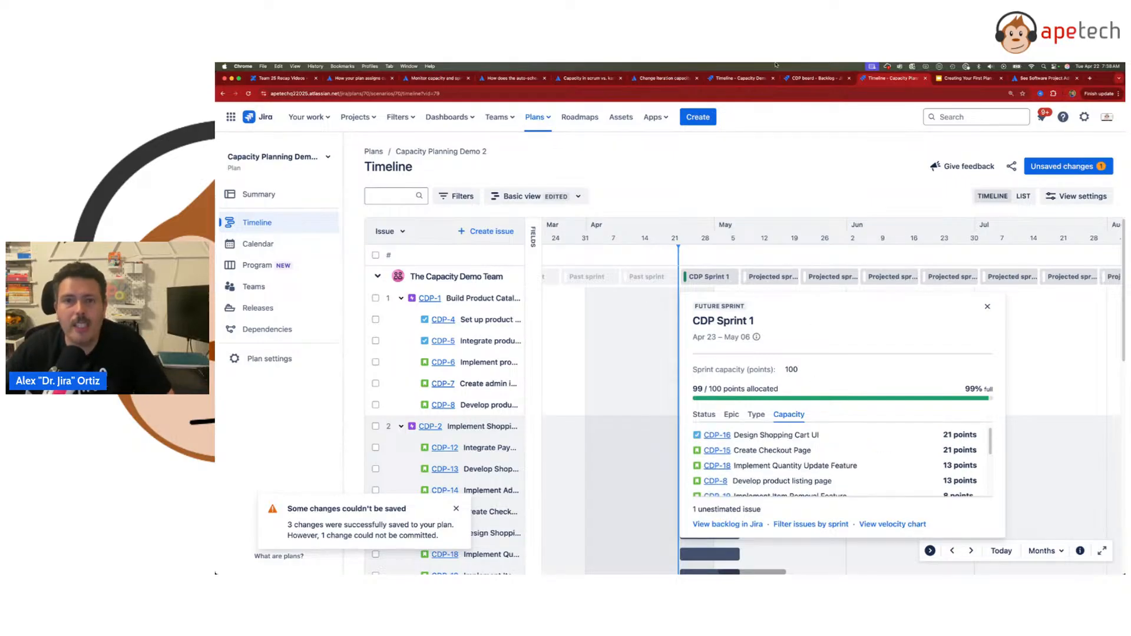
Step: Check CDP Sprint 1's workload by assignee in the CDP board backlog, and return to the plan's timeline with its fields shown
click(803, 78)
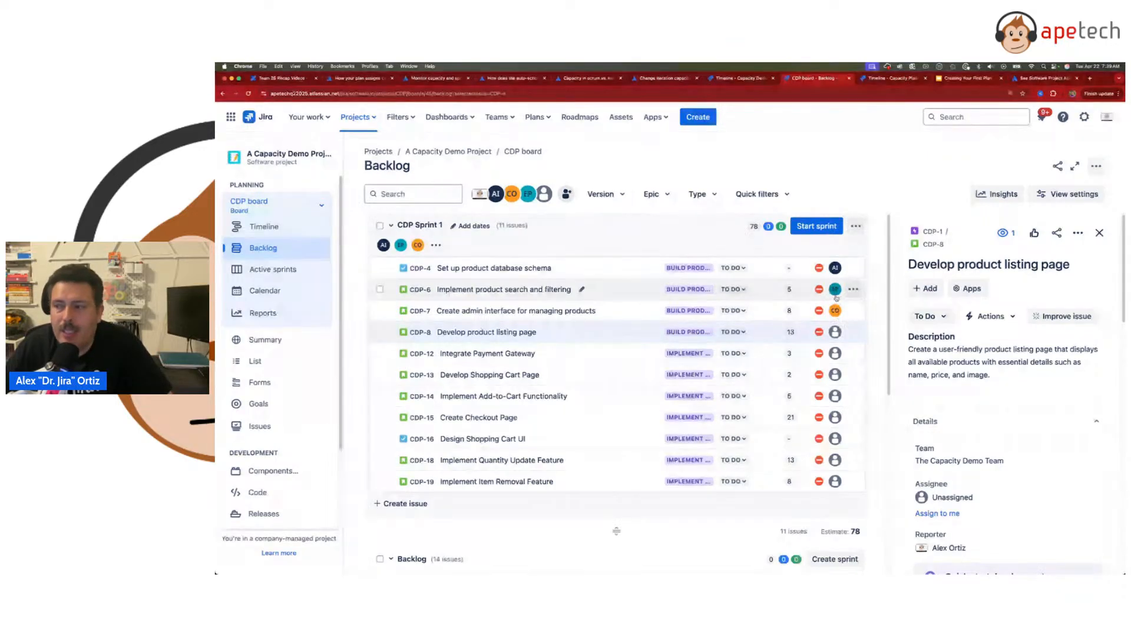
click(437, 246)
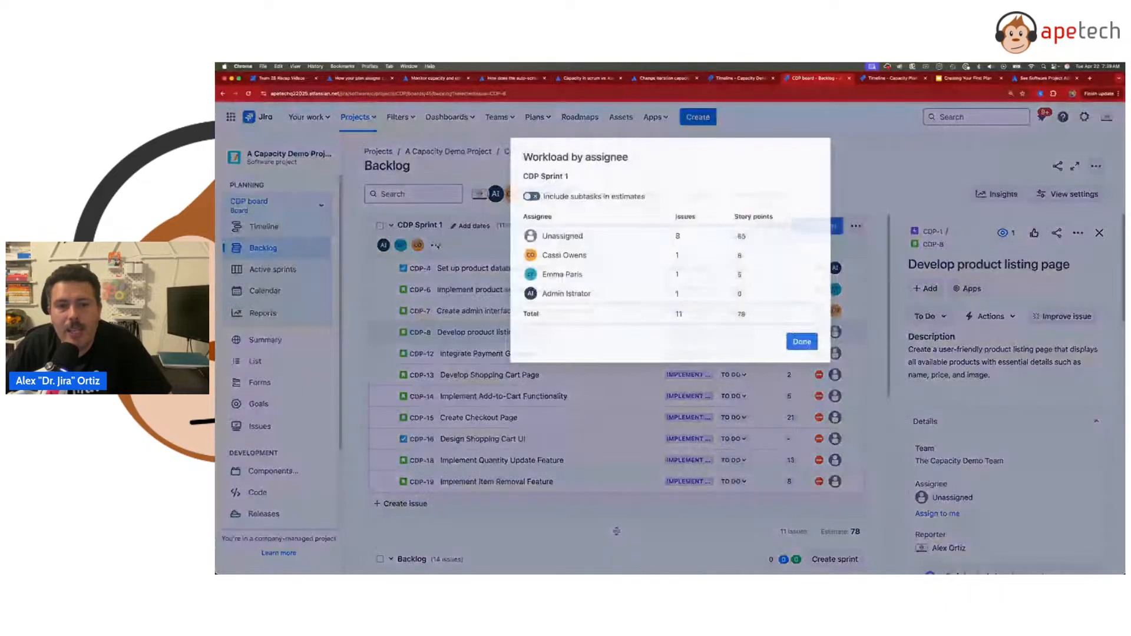
drag(546, 254, 580, 252)
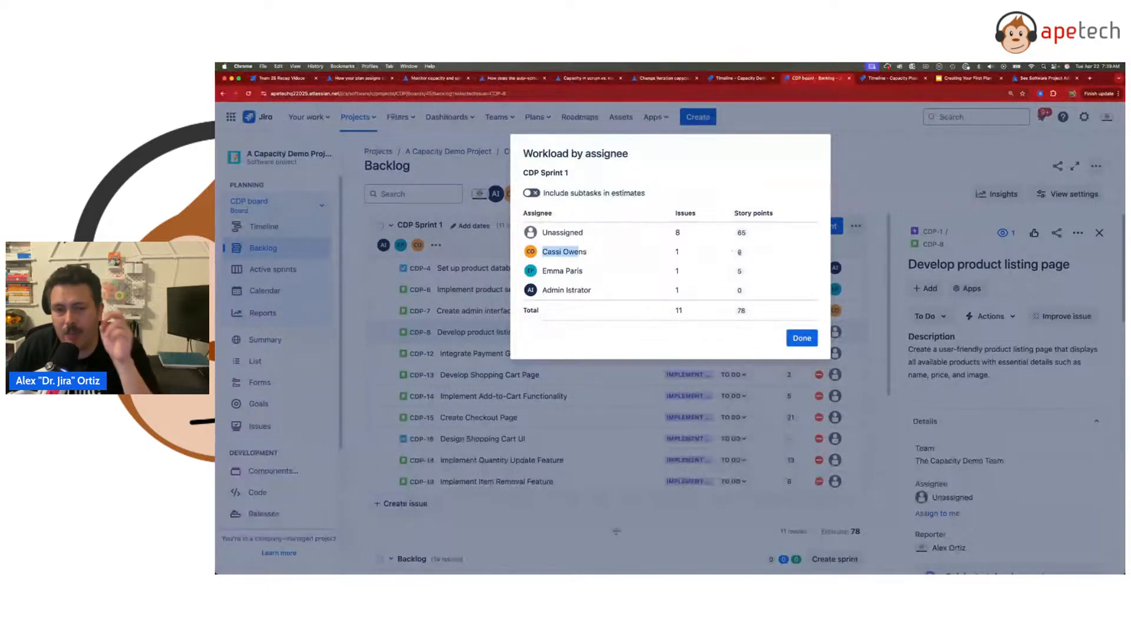
click(802, 338)
key(ctrl+Tab)
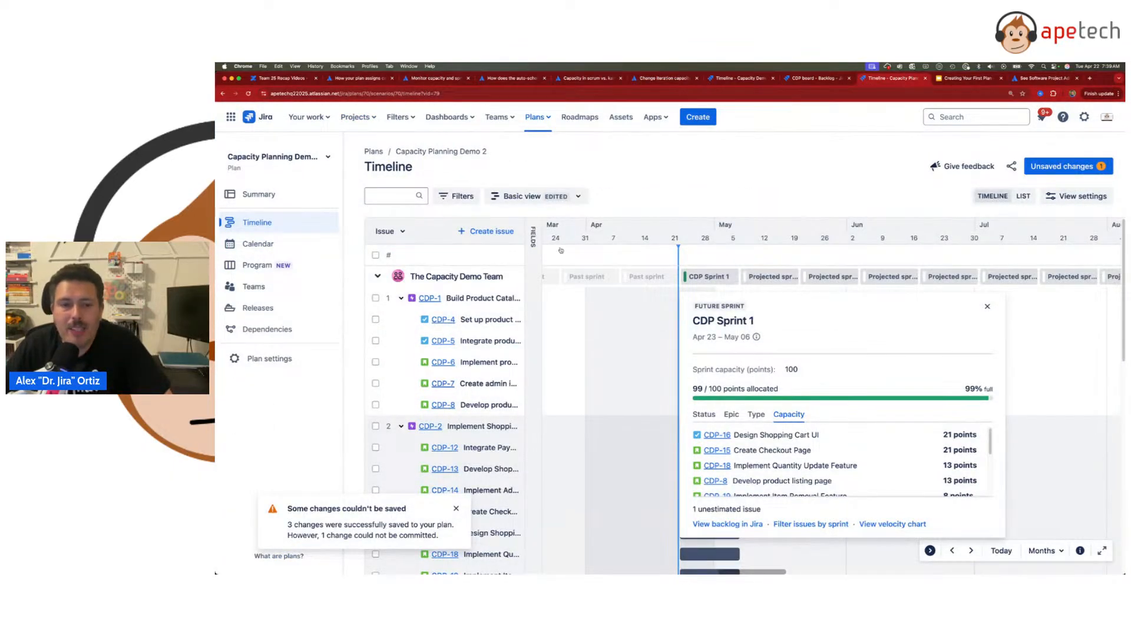
click(533, 236)
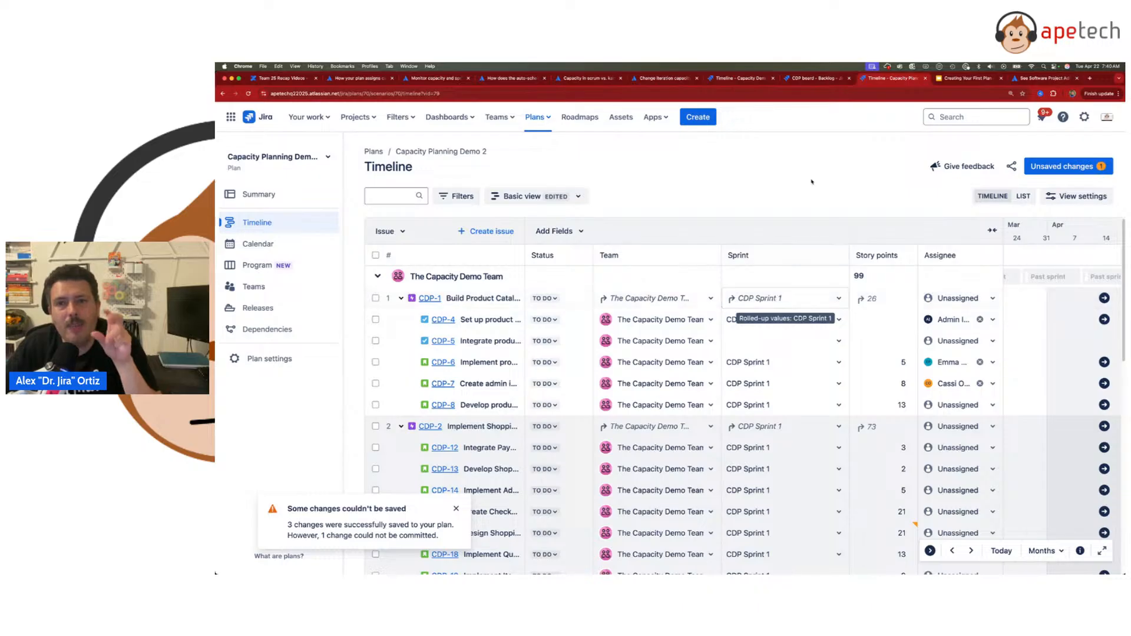
Step: In the CDP board backlog, assign CDP-8 and CDP-14 to yourself, and CDP-12 and CDP-13 to another team member
click(812, 83)
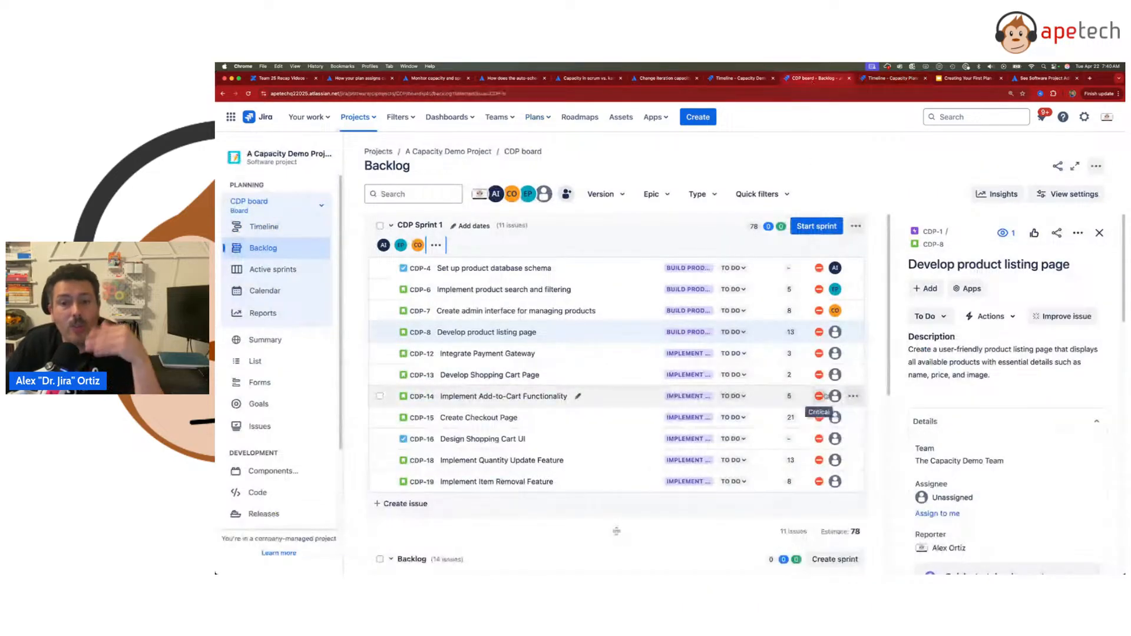
click(835, 332)
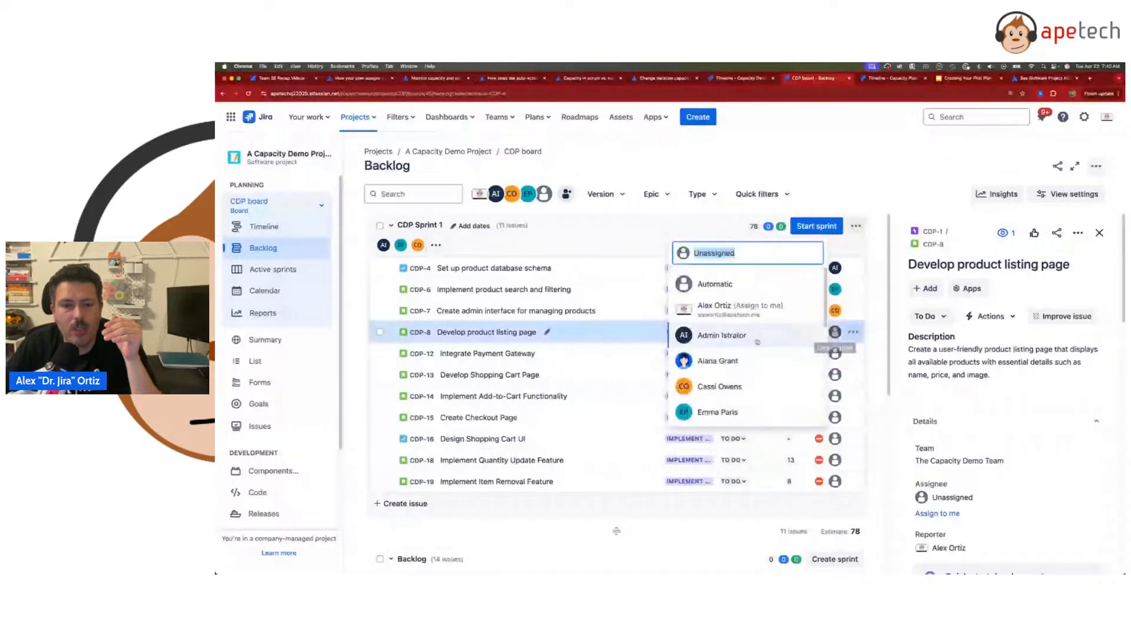
click(734, 309)
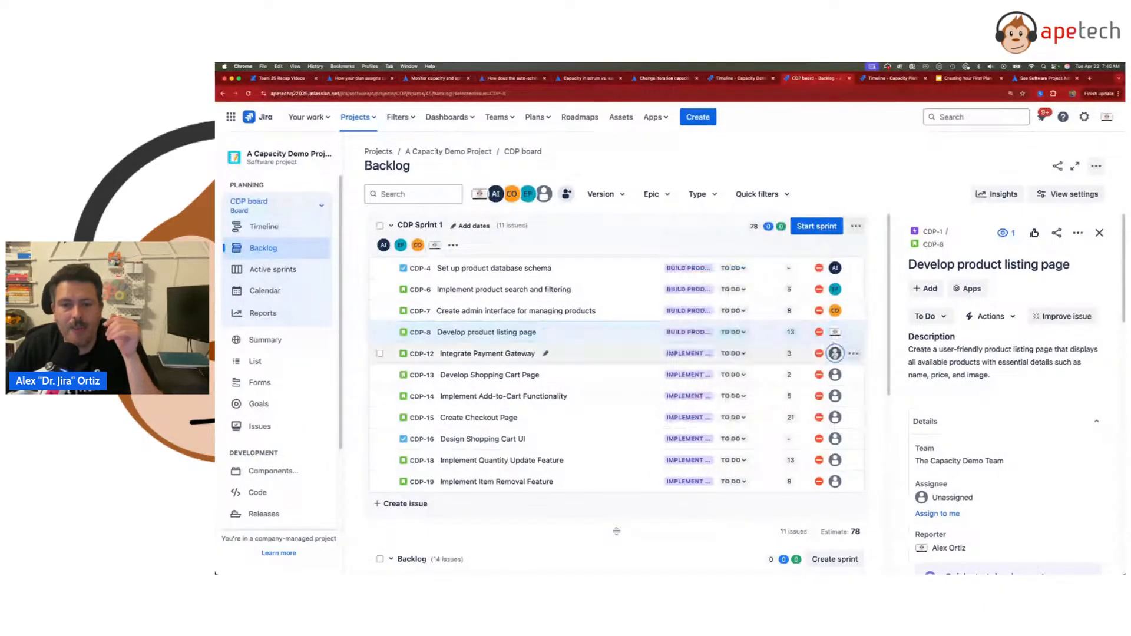
click(835, 354)
click(831, 379)
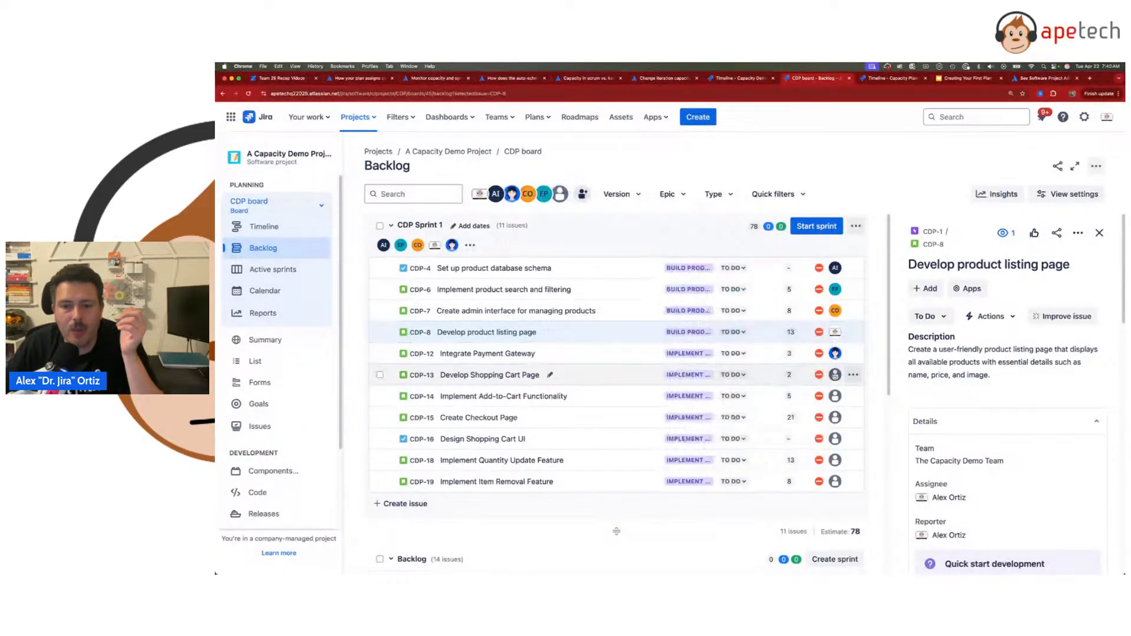
click(835, 375)
click(833, 396)
click(835, 396)
click(784, 433)
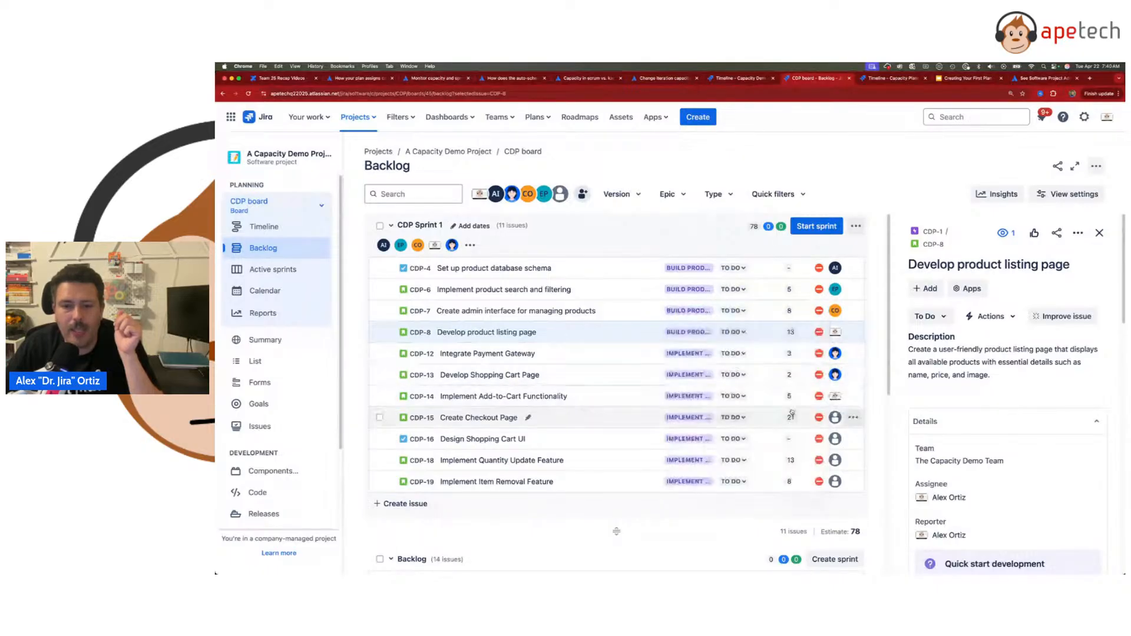
Step: Review the story points per assignee in CDP Sprint 1's workload, and look over the remaining backlog issues
click(470, 246)
drag(747, 252, 729, 256)
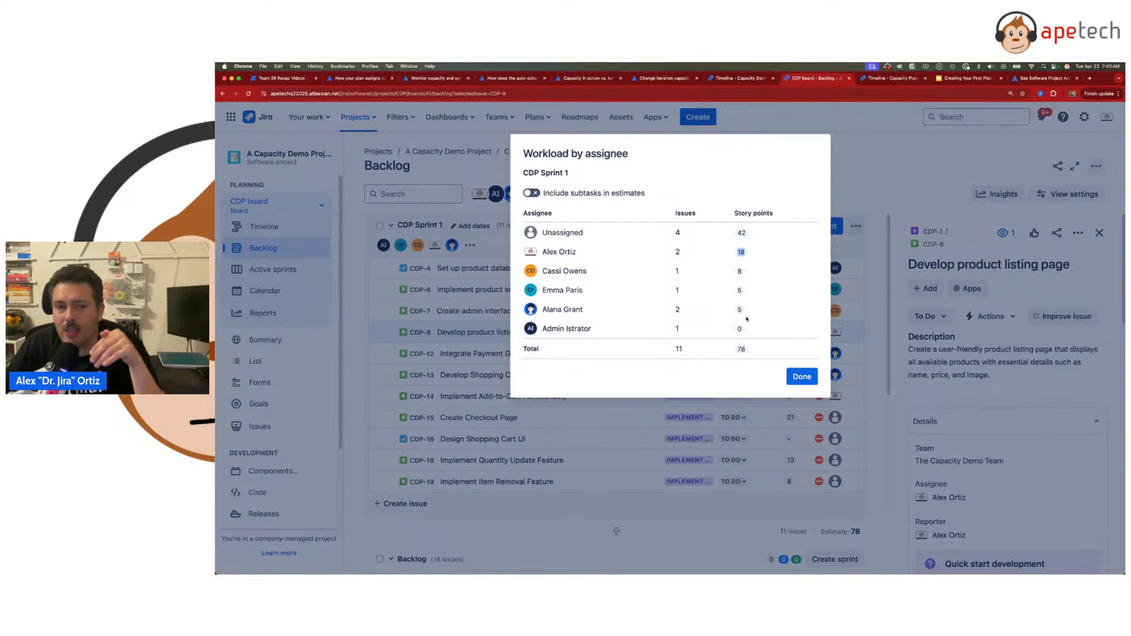
click(795, 376)
scroll(881, 376, down, 5)
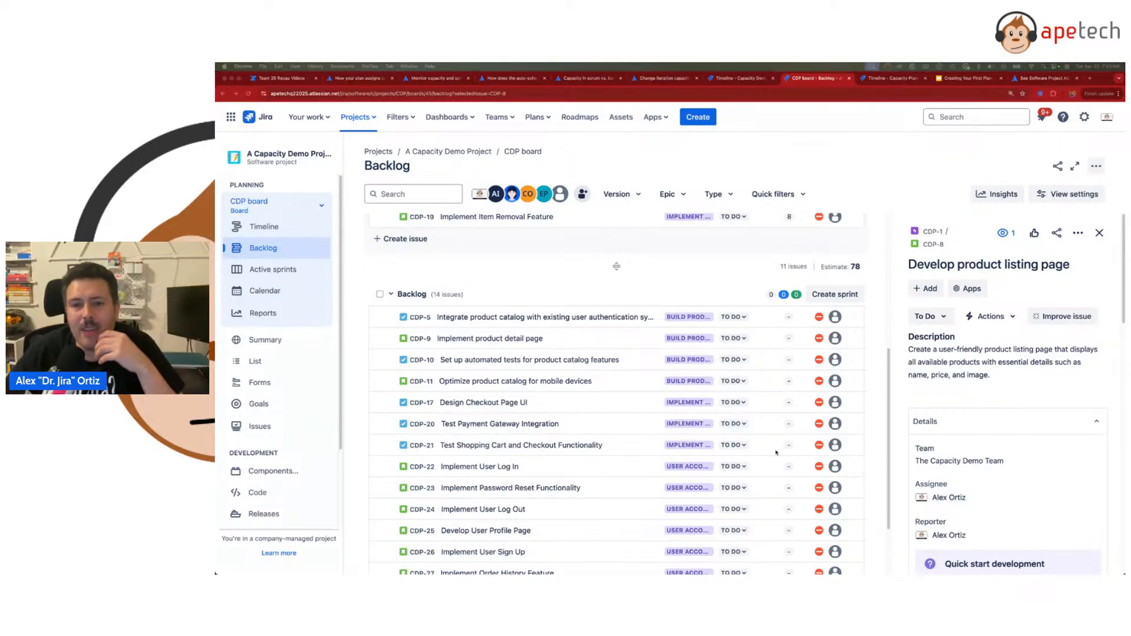
scroll(703, 431, up, 5)
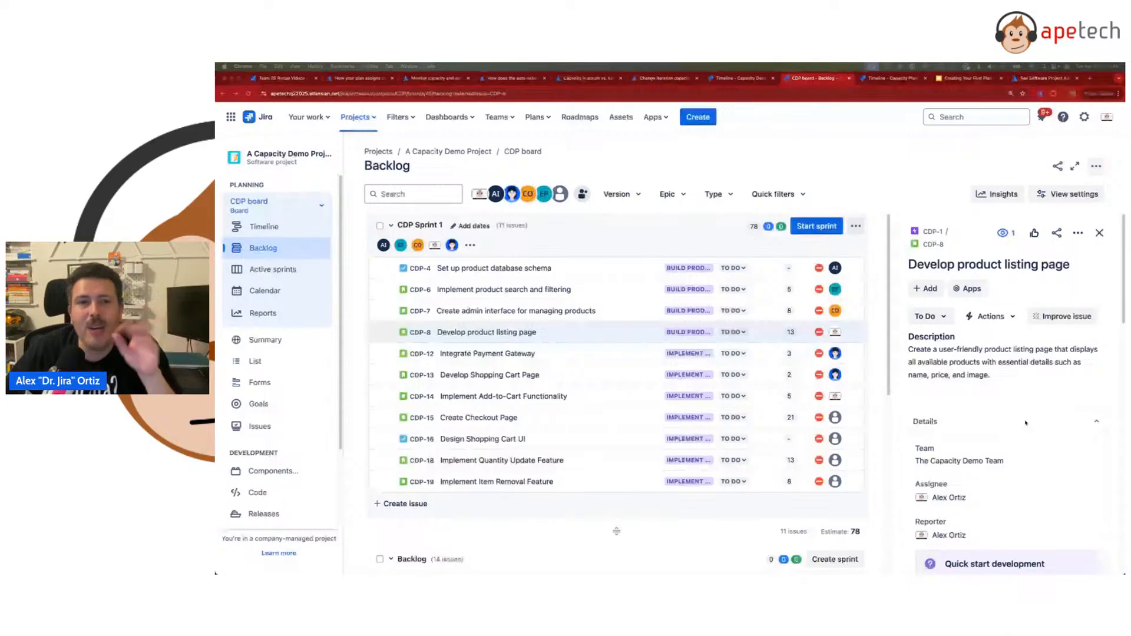
click(740, 79)
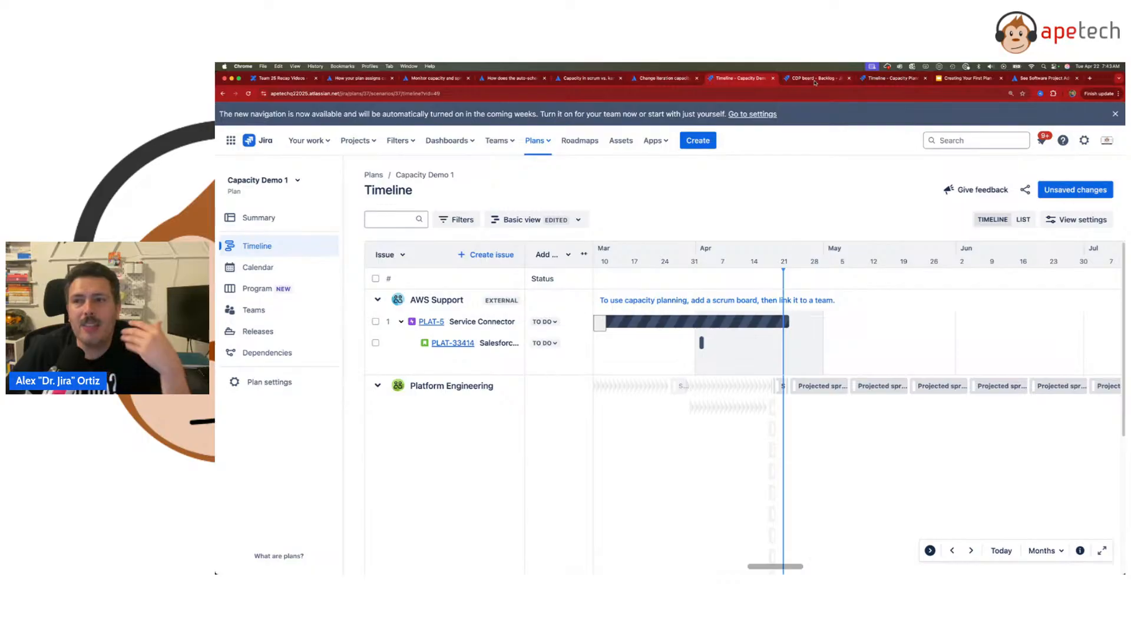
click(664, 78)
click(804, 79)
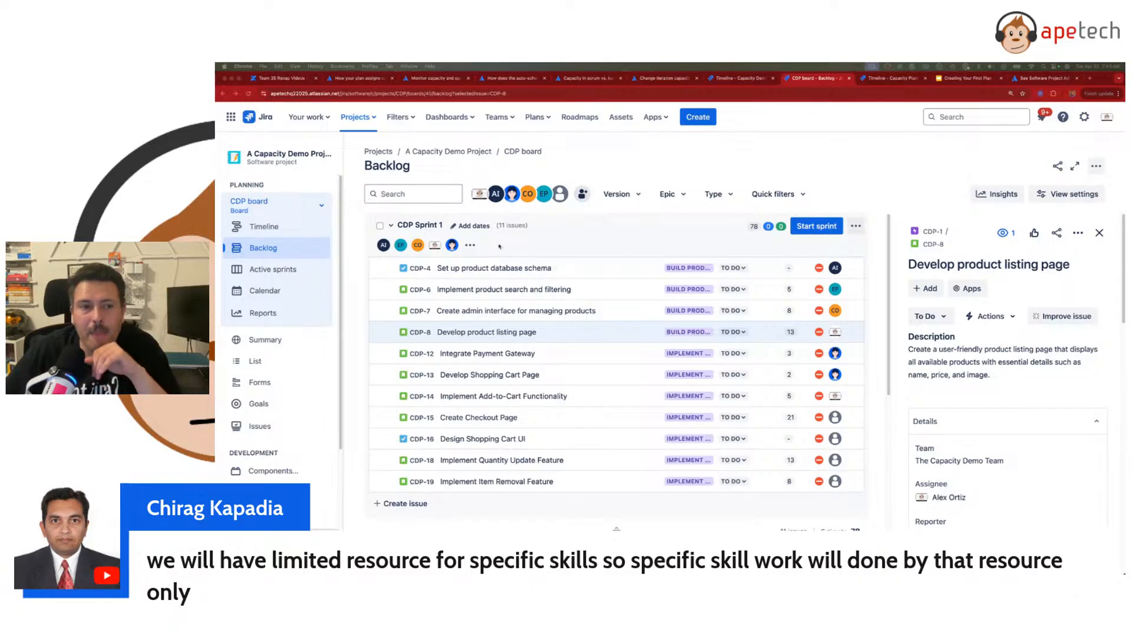
Step: Compare CDP Sprint 1's workload by assignee with the sprint, story points and assignee fields in the plan's timeline
click(471, 246)
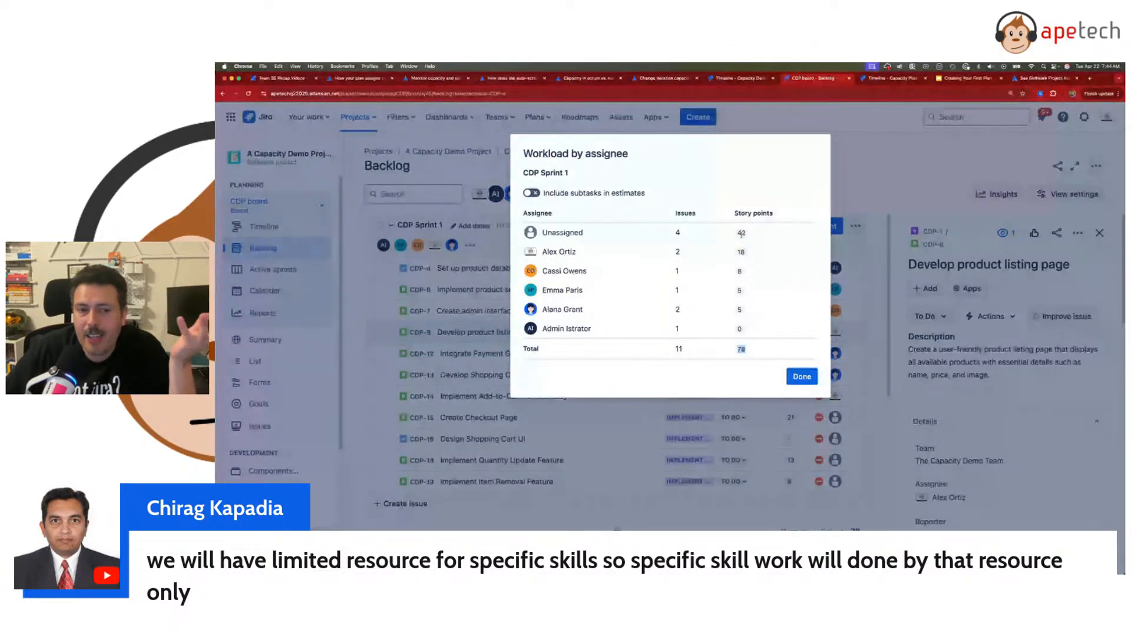
click(799, 378)
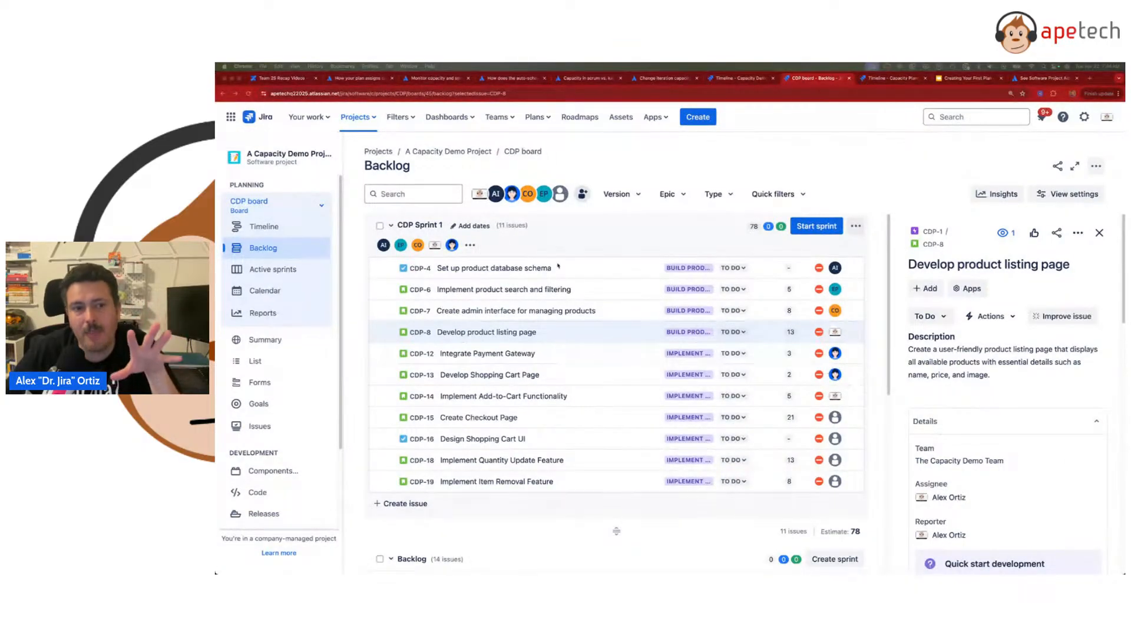
click(471, 246)
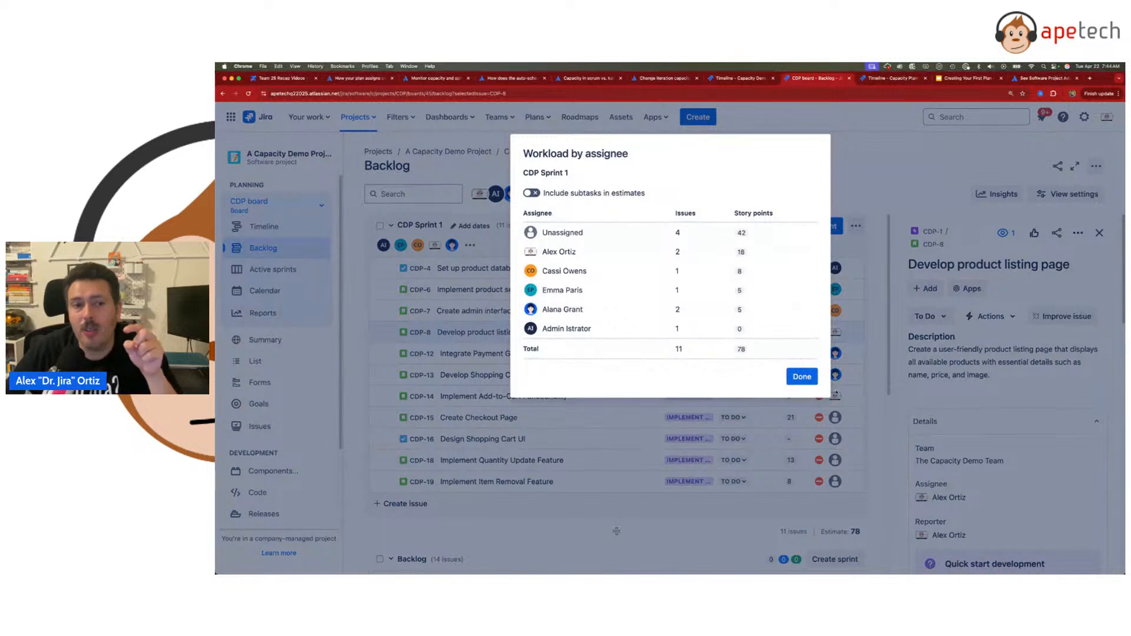
click(802, 377)
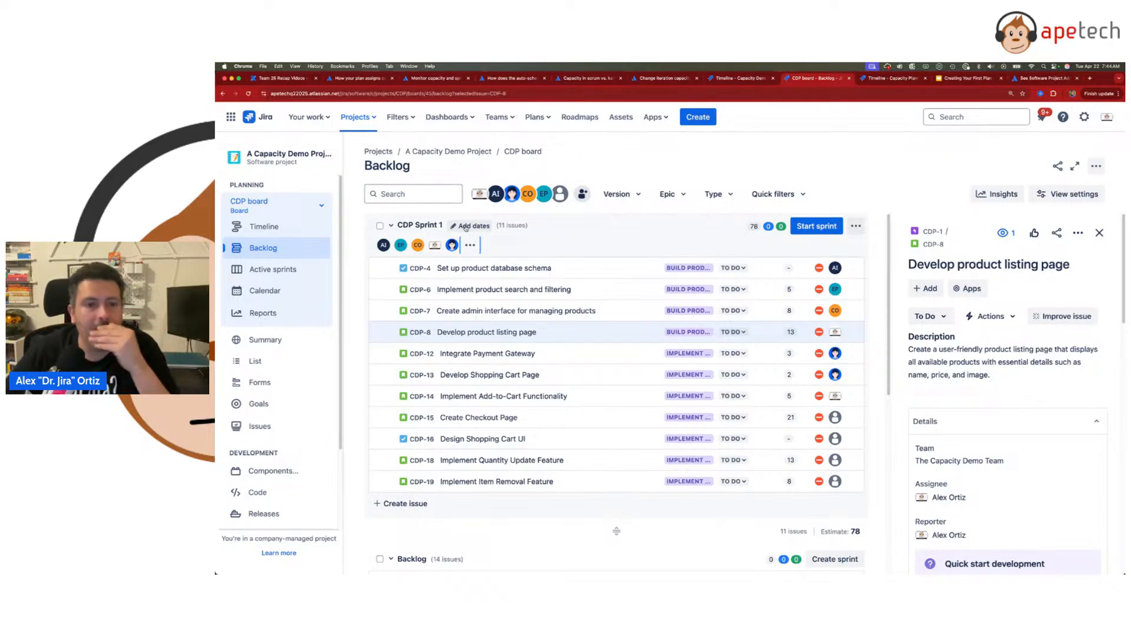
click(897, 80)
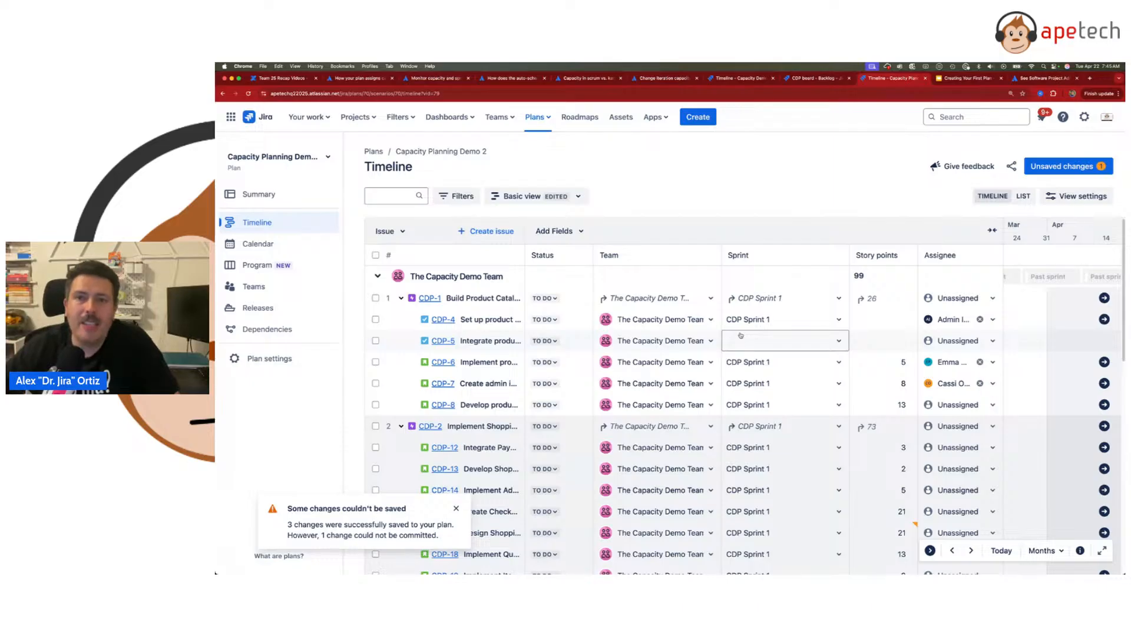
click(815, 78)
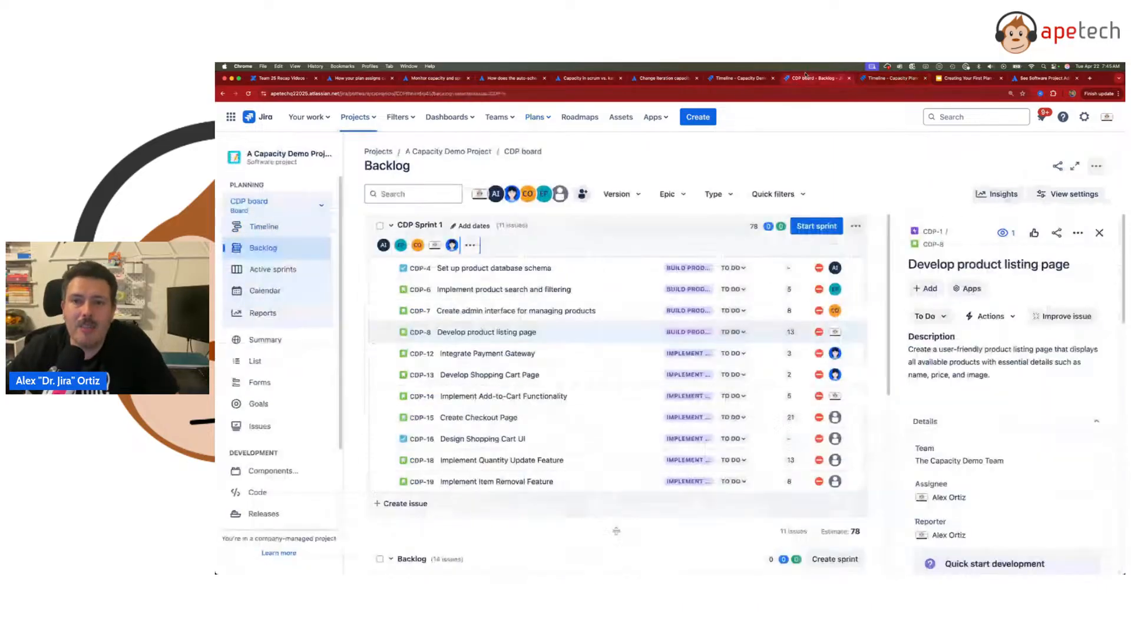
click(470, 245)
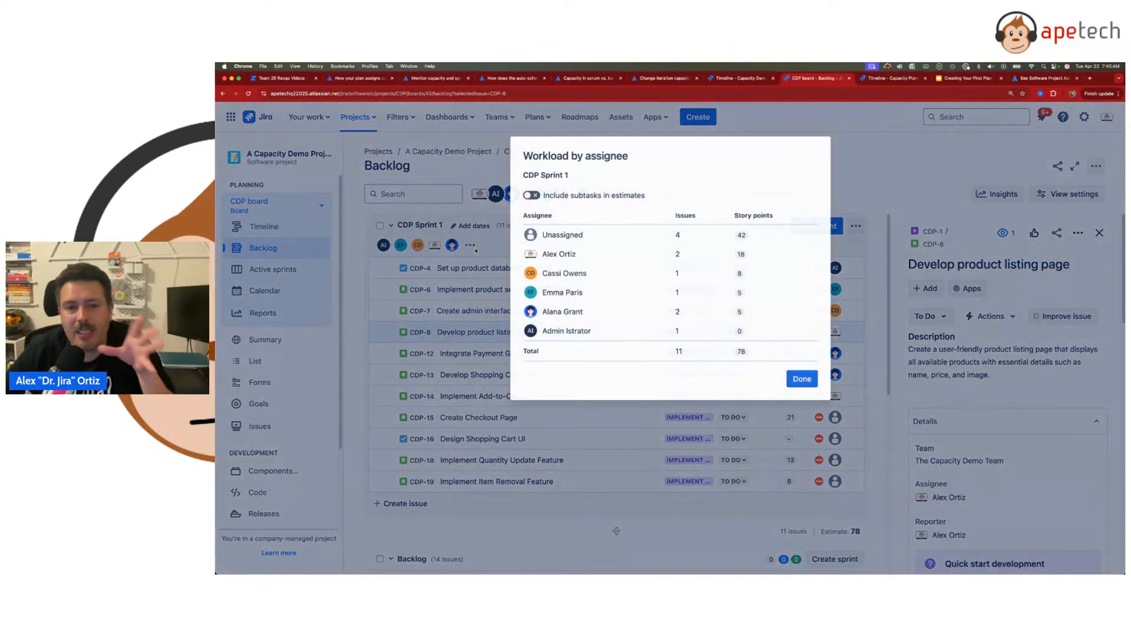
click(802, 377)
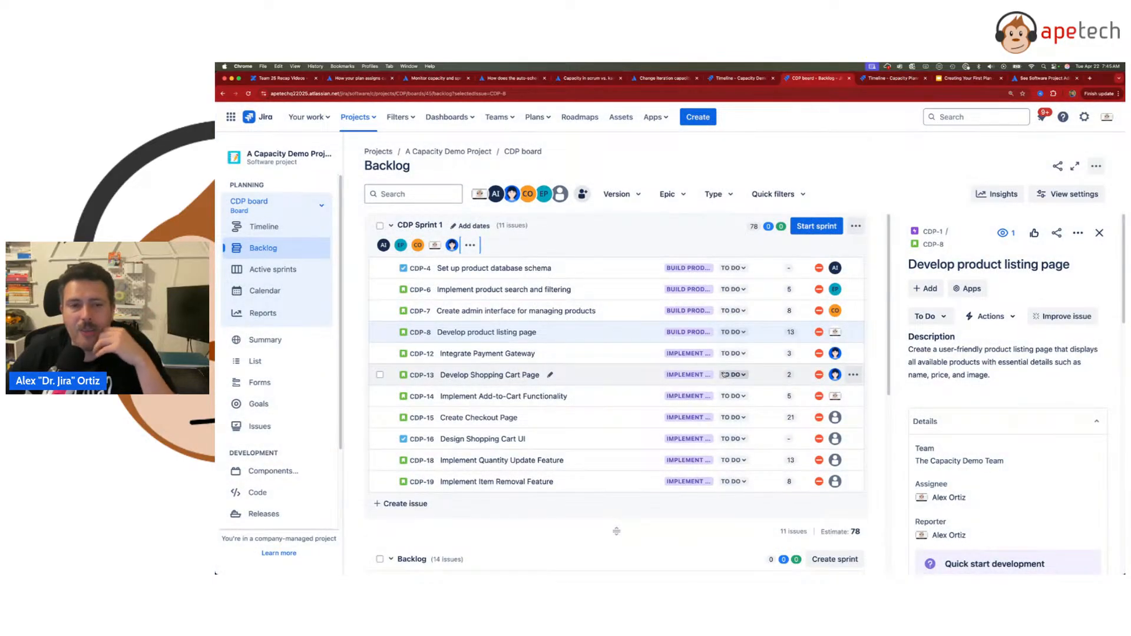
click(884, 83)
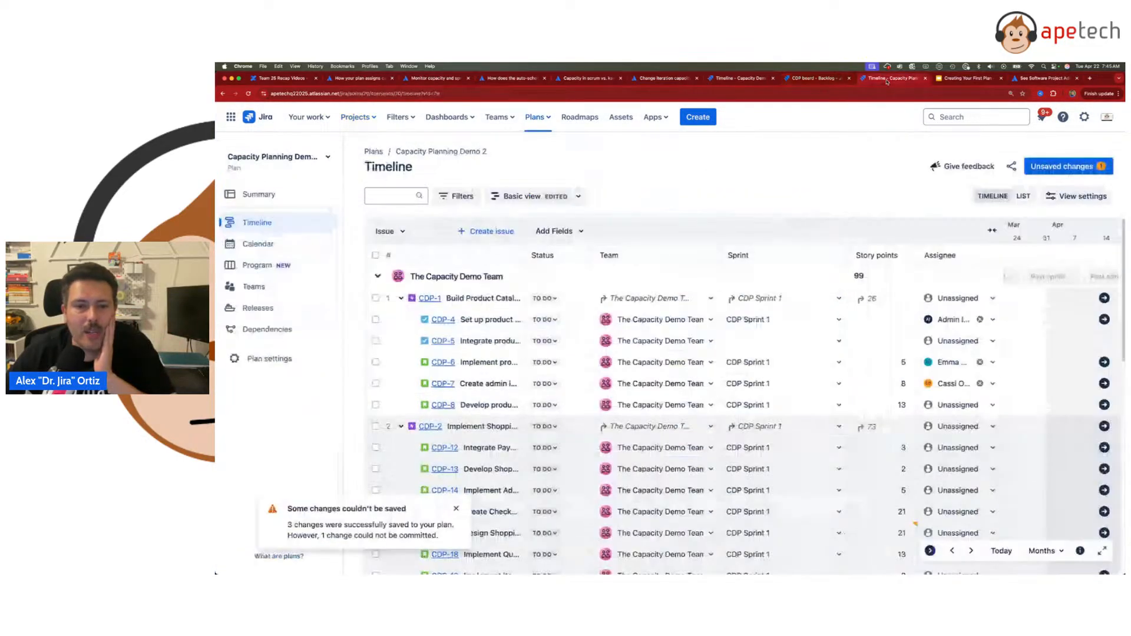
Step: Start CDP Sprint 1 from the CDP board backlog with a 2-week duration and a start date of 4/22/2025
click(808, 80)
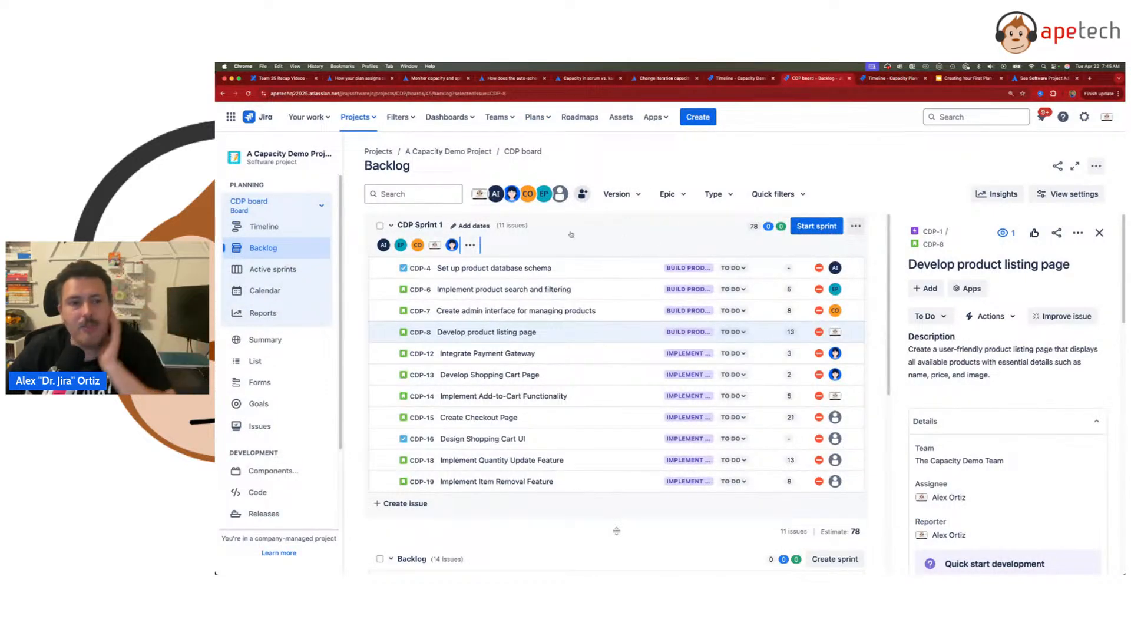
click(828, 227)
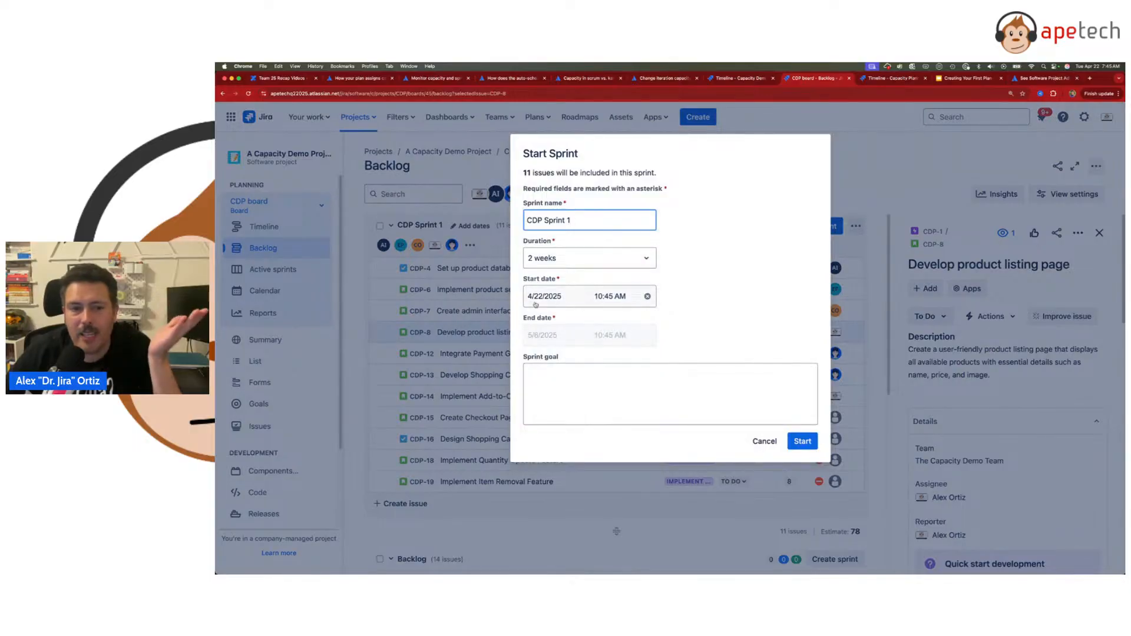
click(808, 443)
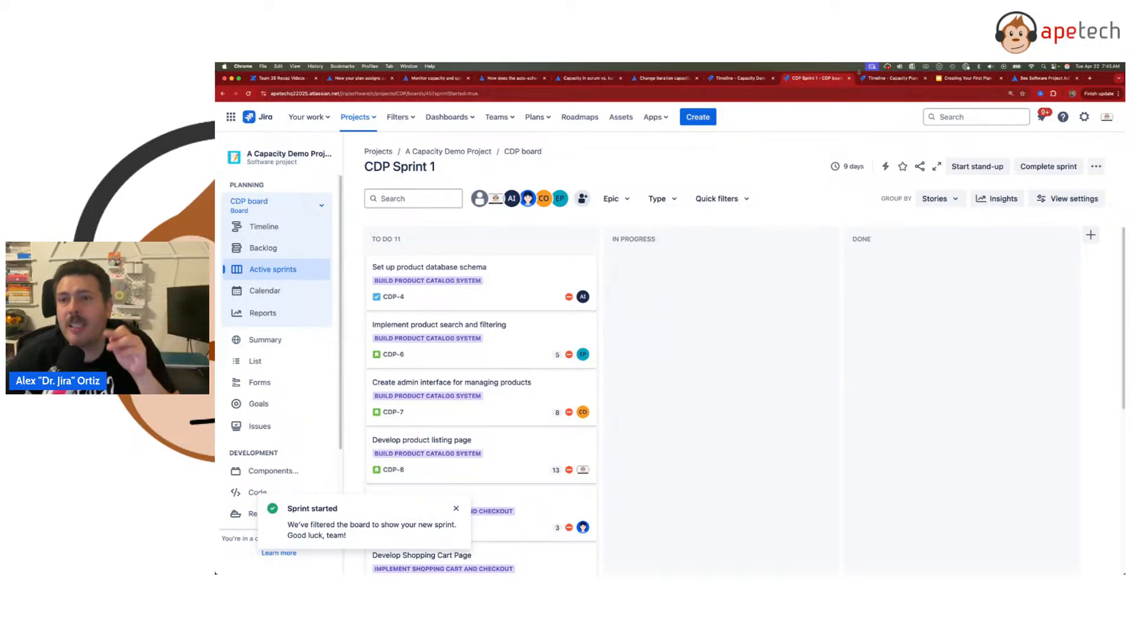
Step: Return to the Capacity Planning Demo 2 timeline, hide its fields and examine CDP Sprint 1's dates, capacity and status breakdown
click(887, 78)
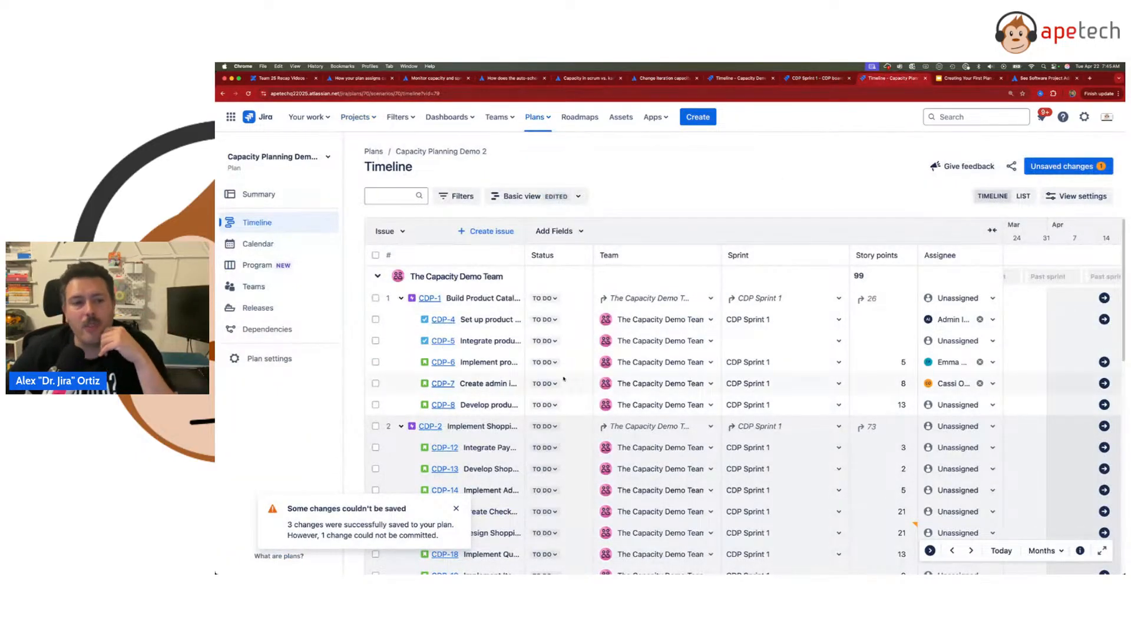
click(992, 230)
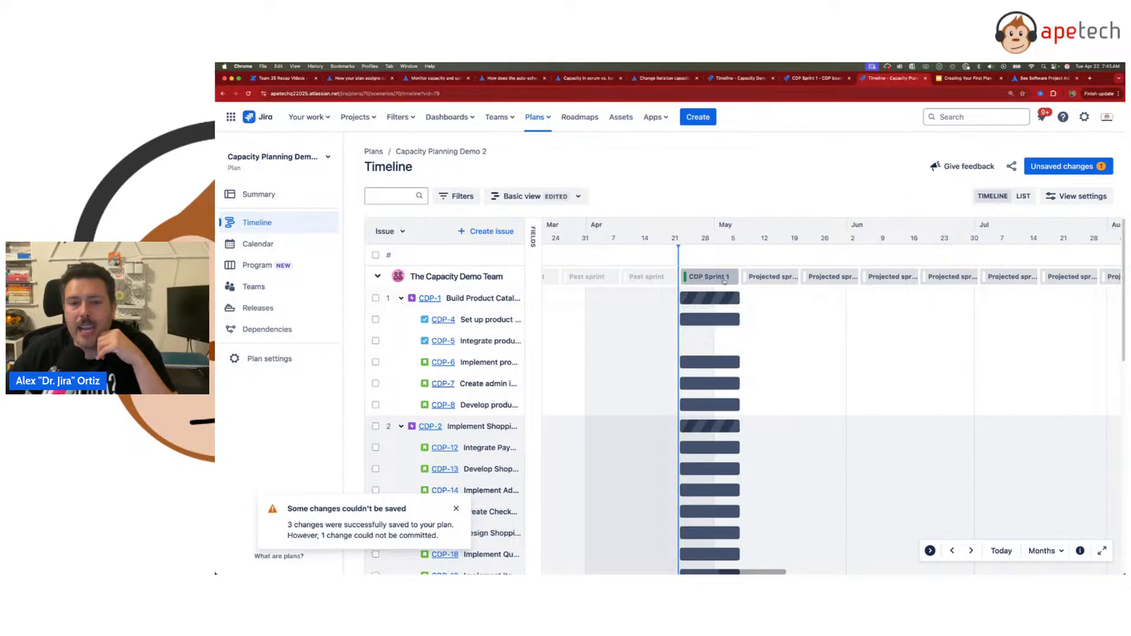
click(730, 282)
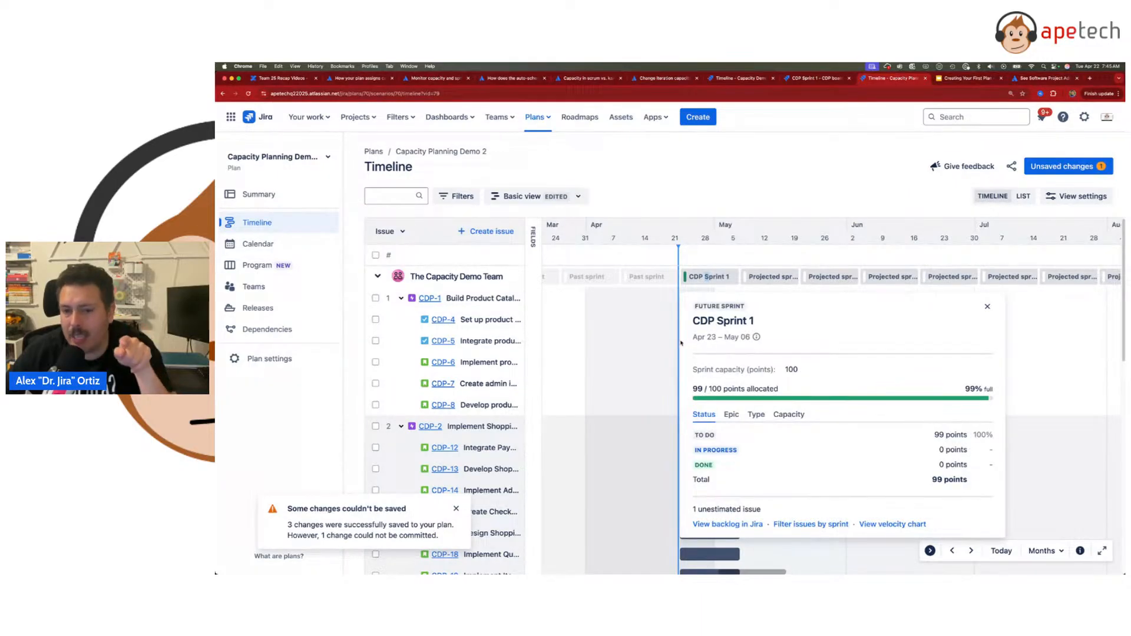
mouse_move(756, 337)
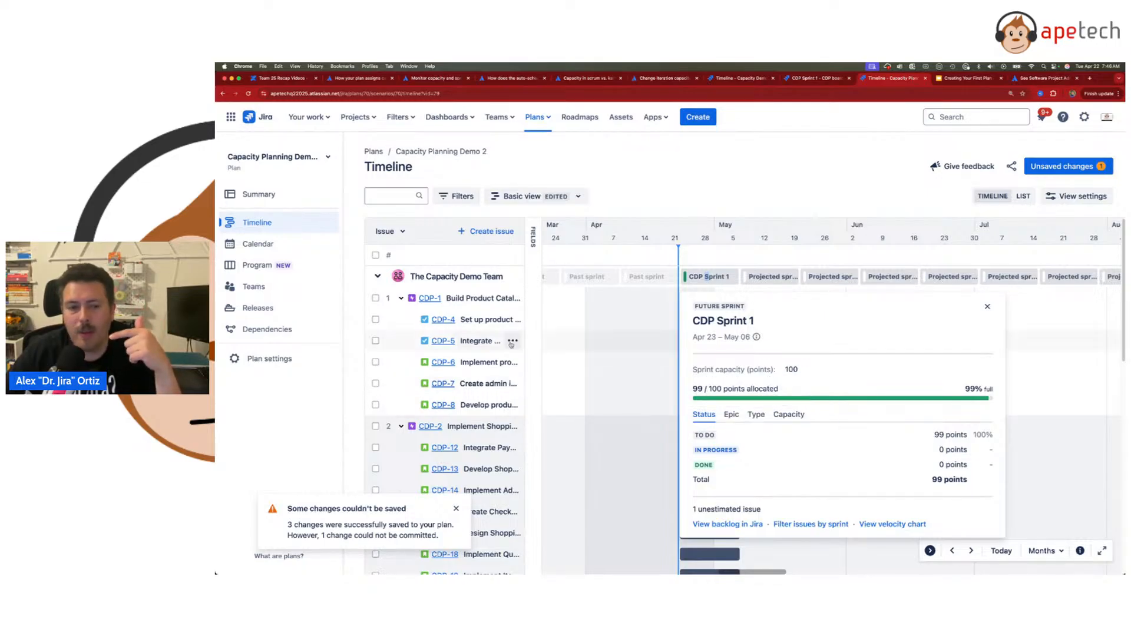
Step: Show the timeline's fields and set the status of CDP-6 and CDP-7 to In Progress and CDP-8 to Done
click(534, 332)
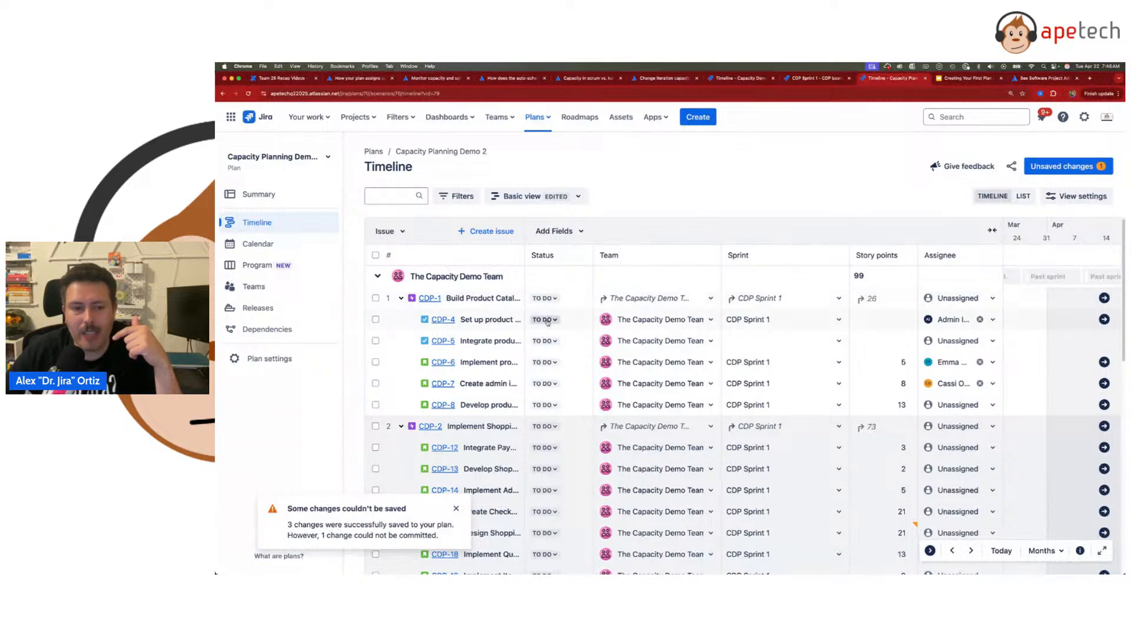
click(545, 319)
click(545, 363)
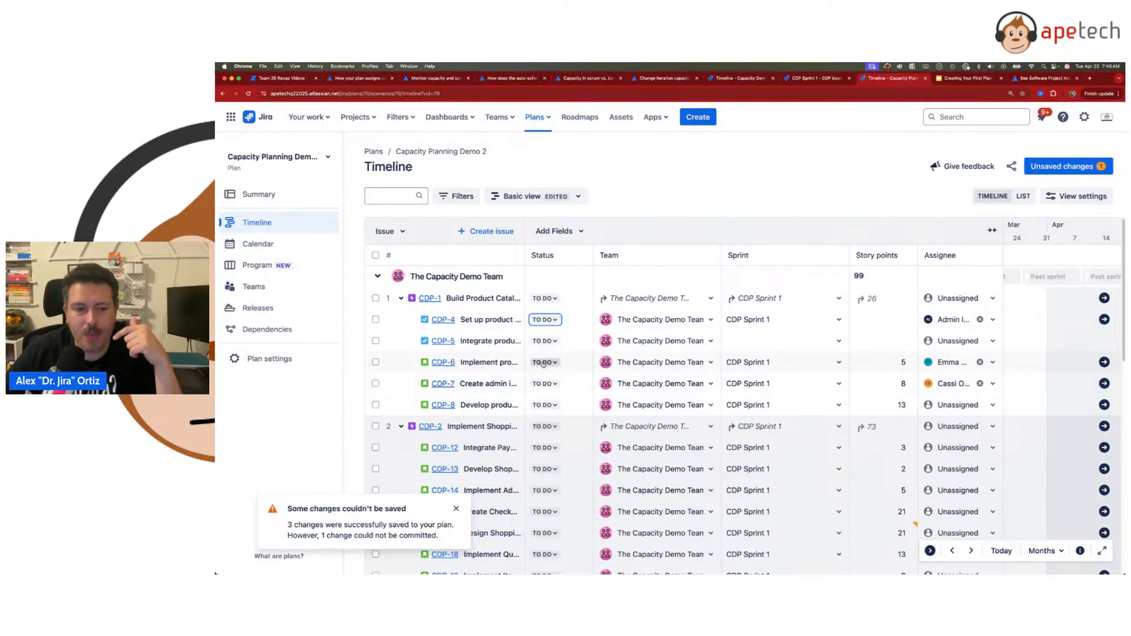
click(545, 362)
click(554, 381)
click(545, 383)
click(548, 401)
click(543, 406)
click(545, 438)
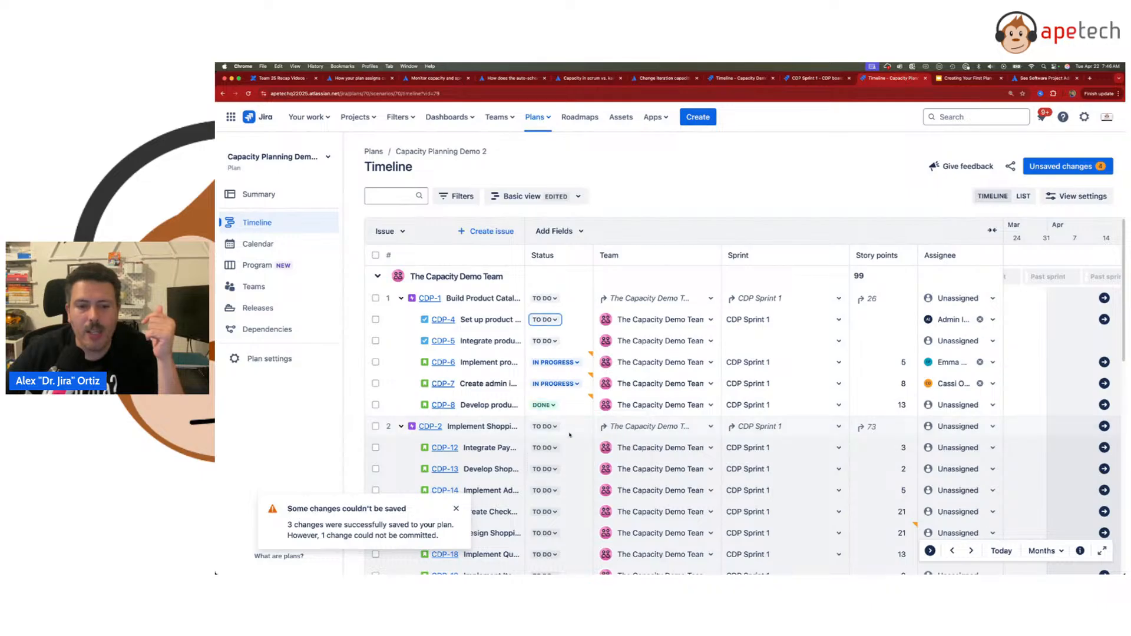
Step: Hide the fields and examine CDP Sprint 1's breakdown by status, epic, type and capacity
click(992, 230)
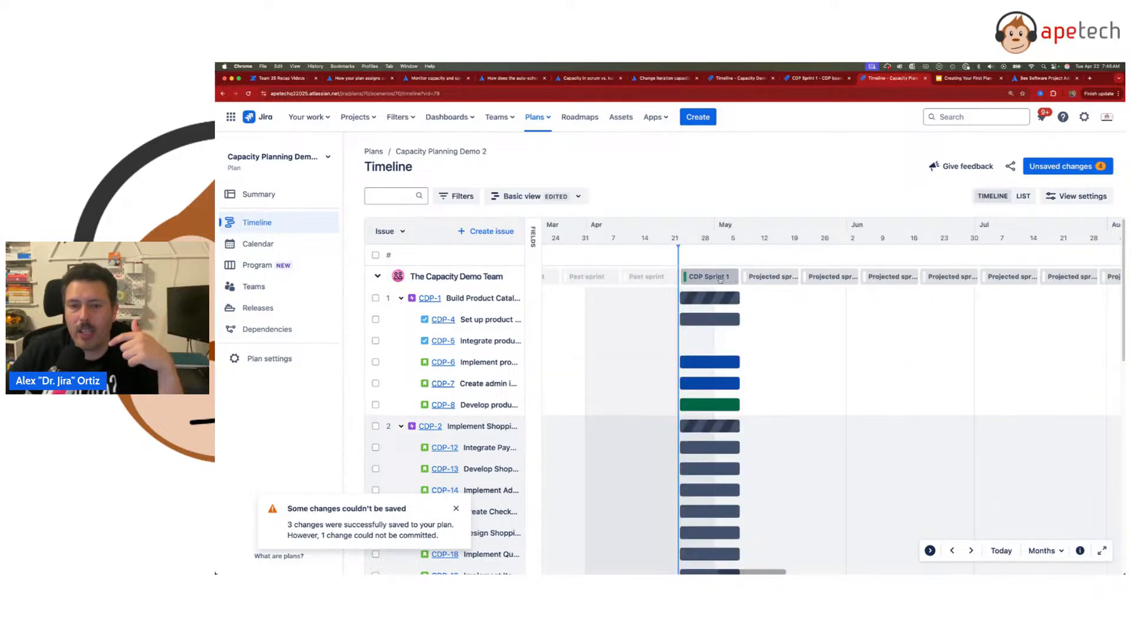
click(720, 277)
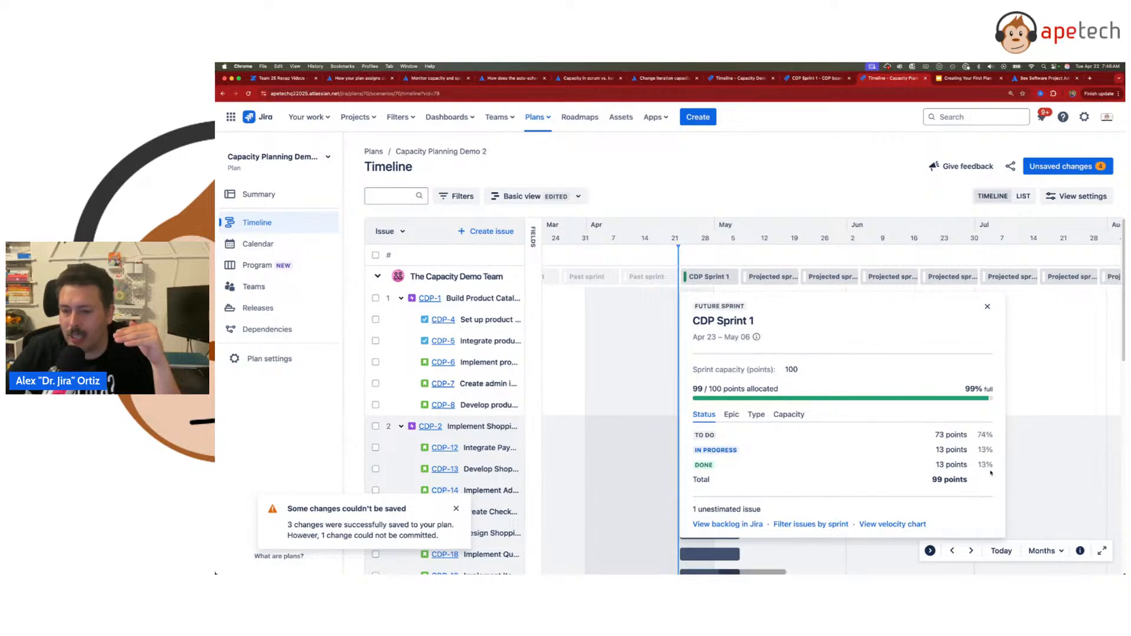
click(731, 415)
click(754, 415)
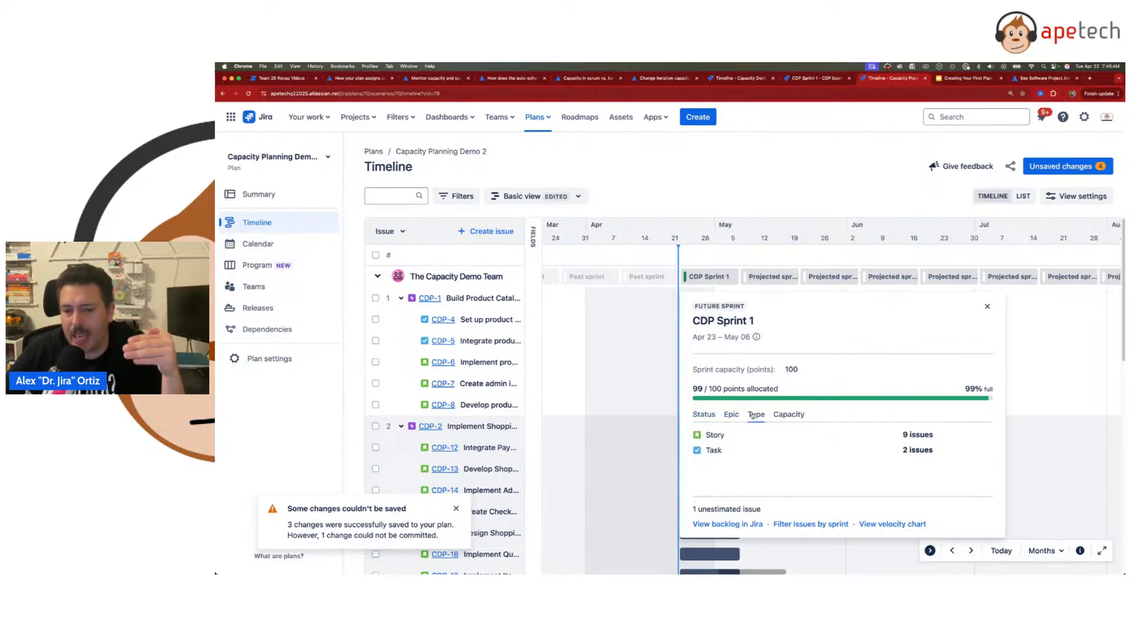
click(780, 415)
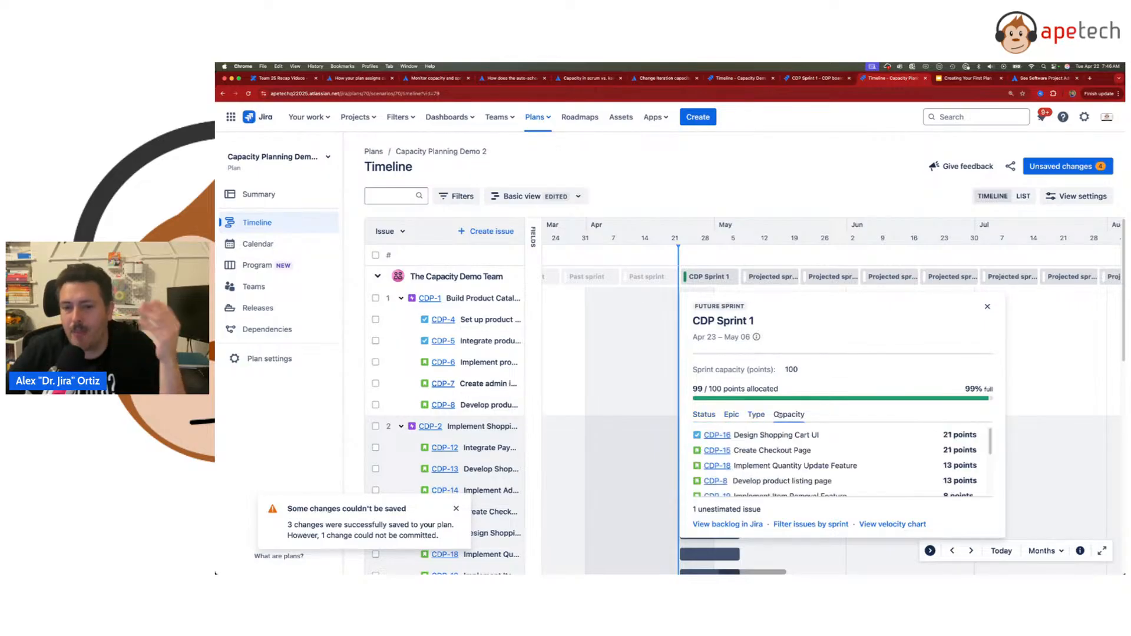
click(710, 416)
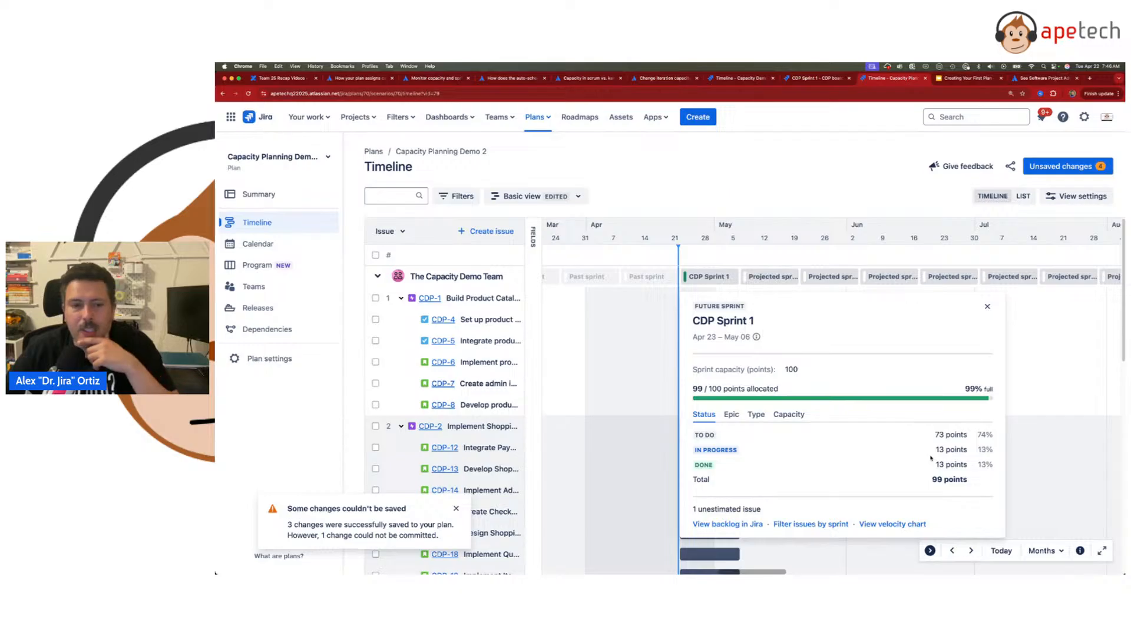
click(535, 241)
Step: Examine The Capacity Demo Team's allocated and available sprint points under Team Capacity in the plan's summary
click(252, 195)
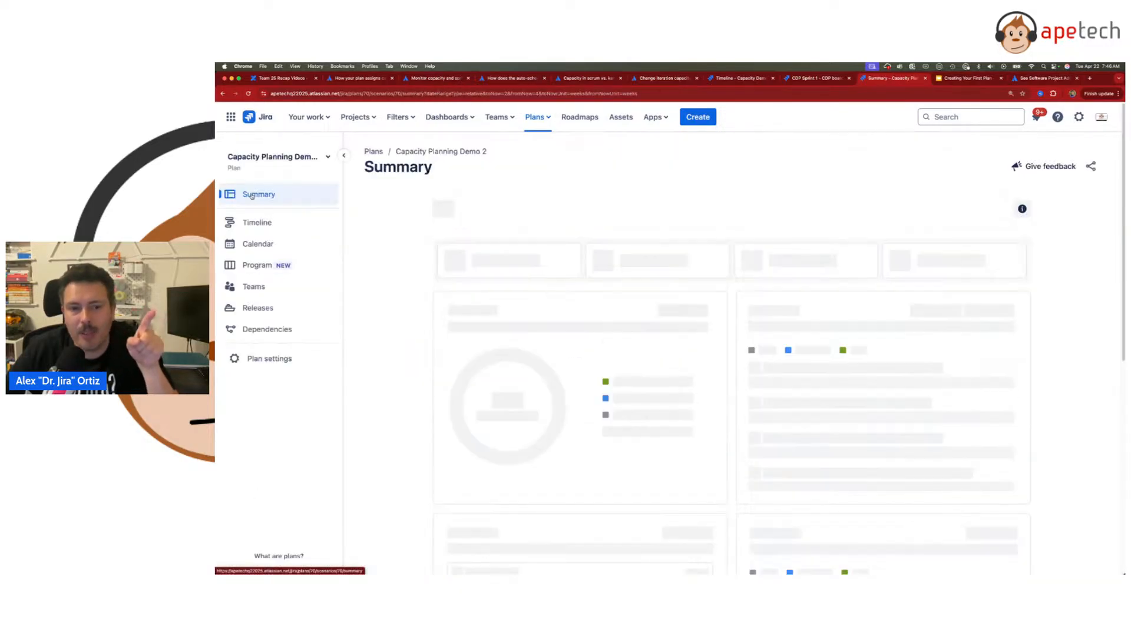
scroll(574, 448, down, 6)
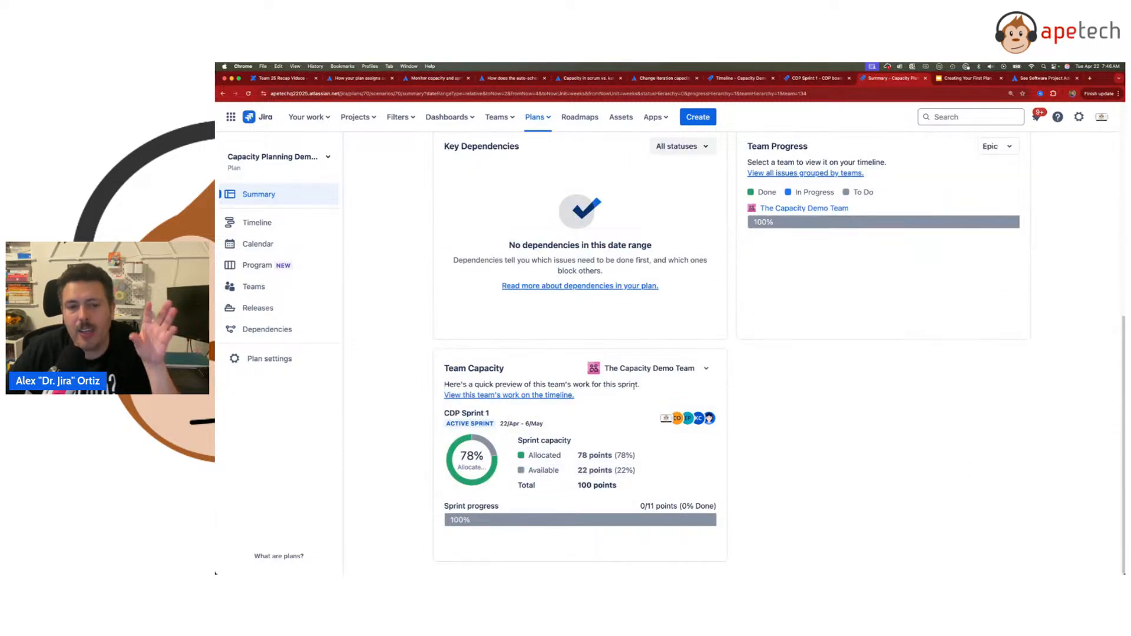
click(673, 369)
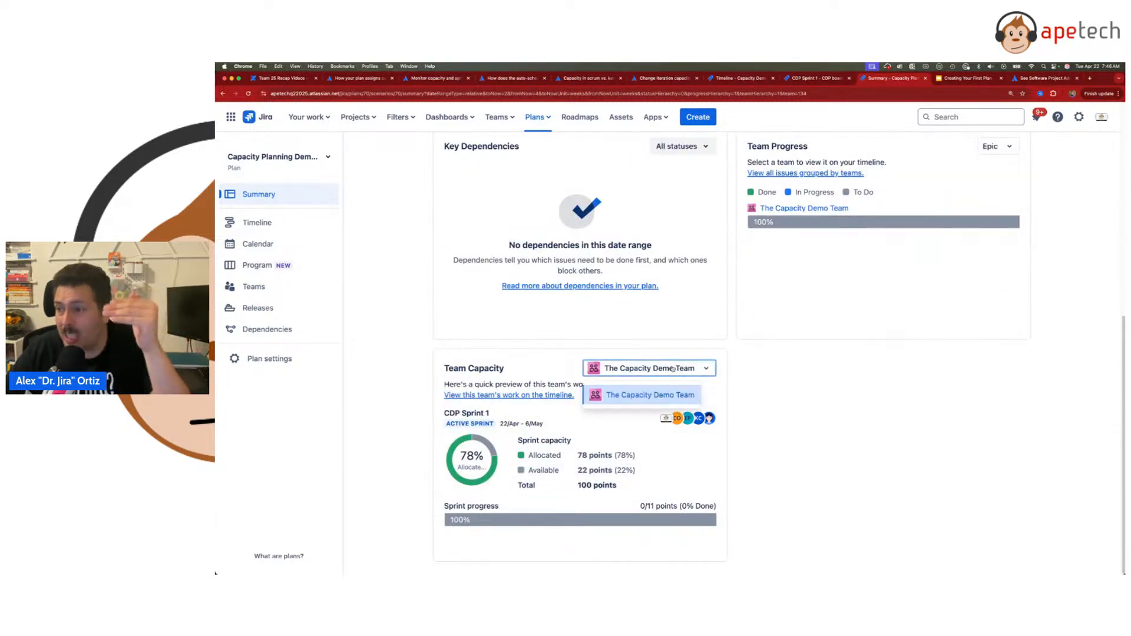
click(673, 368)
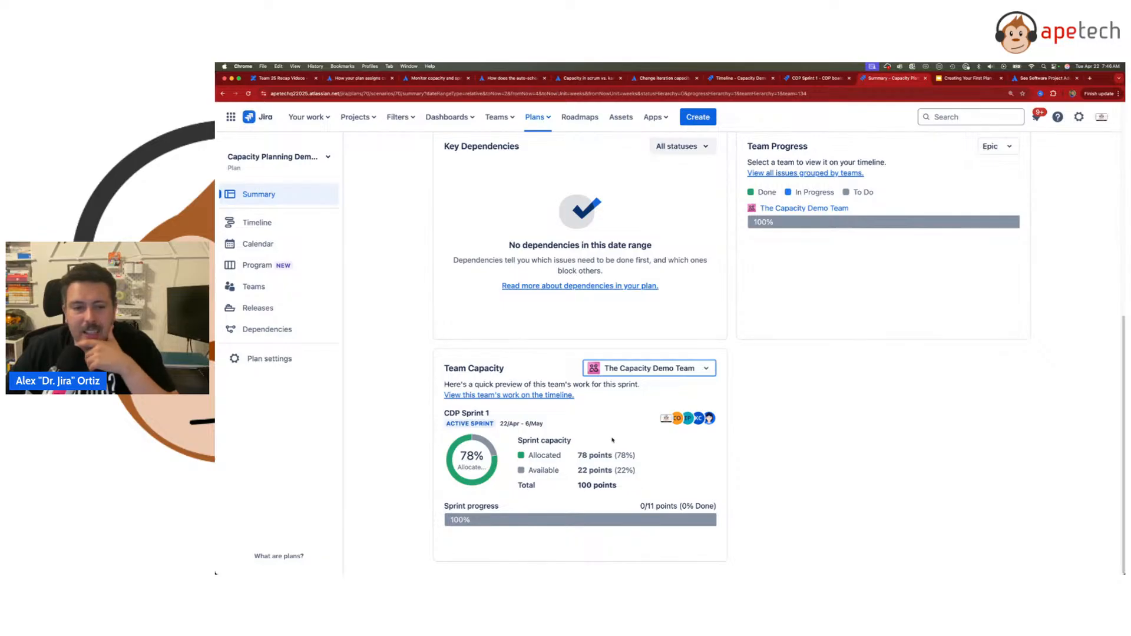
mouse_move(493, 485)
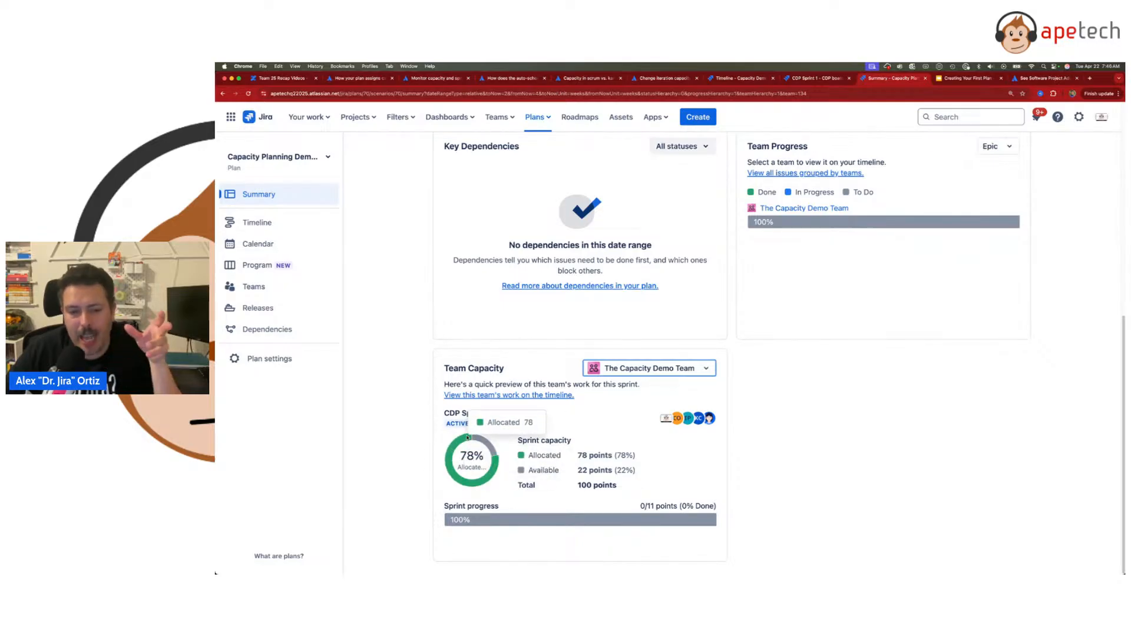
mouse_move(489, 448)
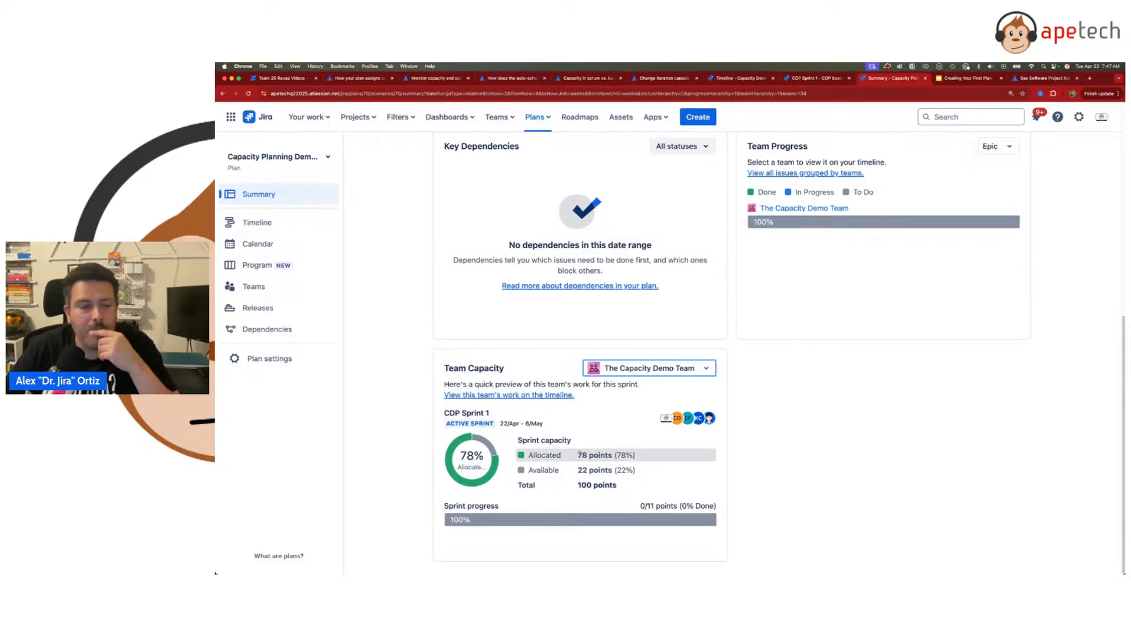
Step: View CDP Sprint 1's details in the plan's calendar and compare them with the capacity monitoring documentation
click(257, 245)
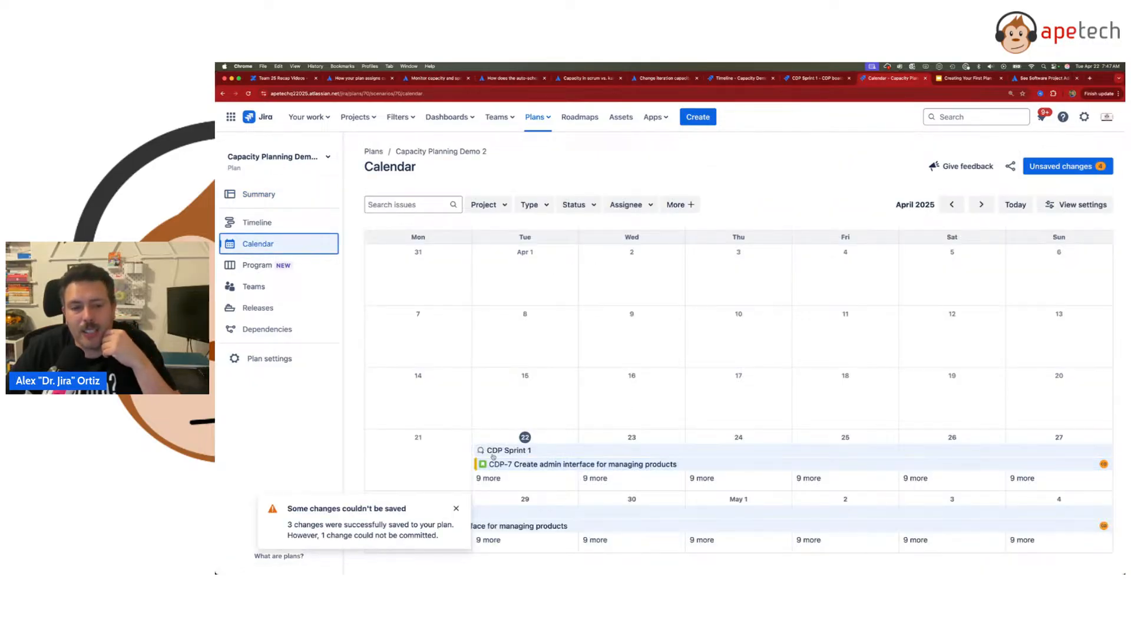
click(524, 452)
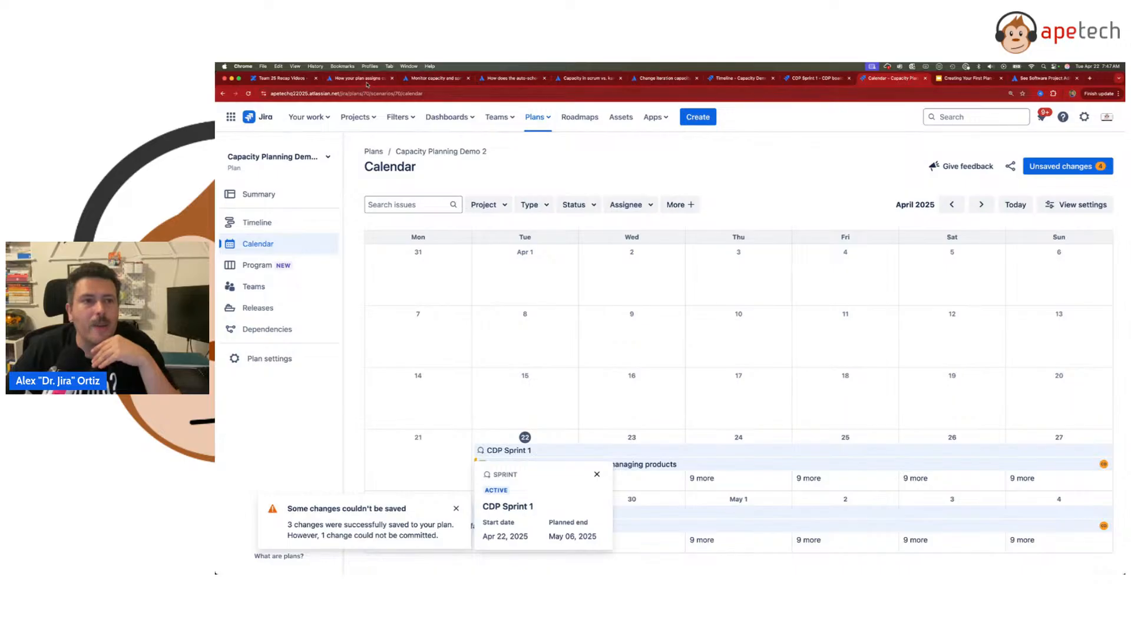
click(441, 79)
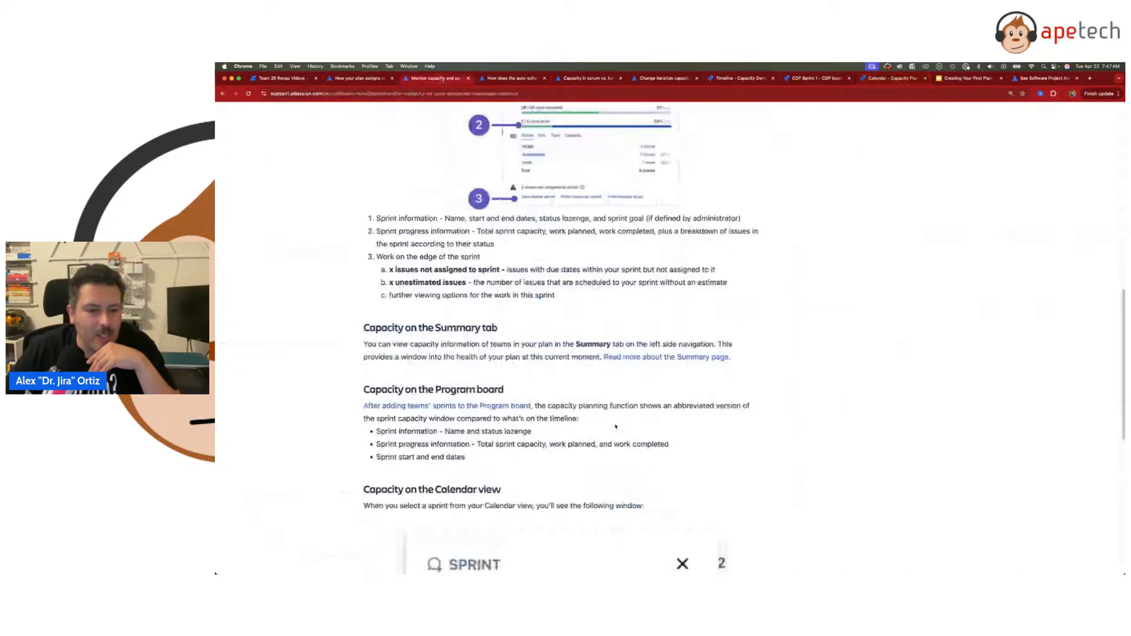
scroll(611, 417, down, 3)
scroll(611, 417, up, 3)
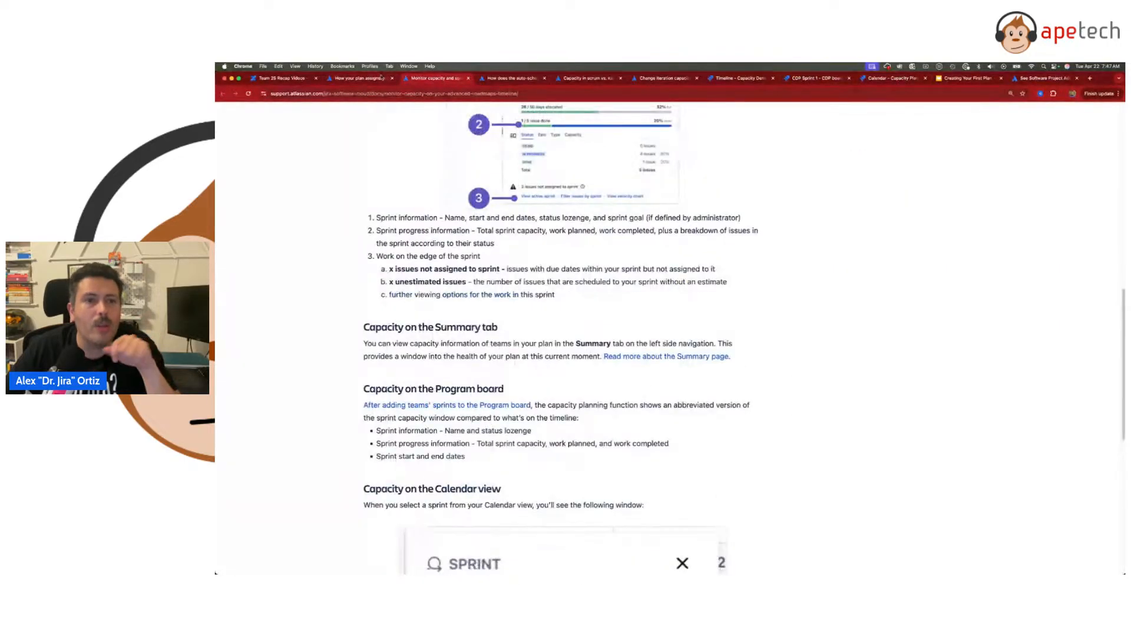
click(893, 78)
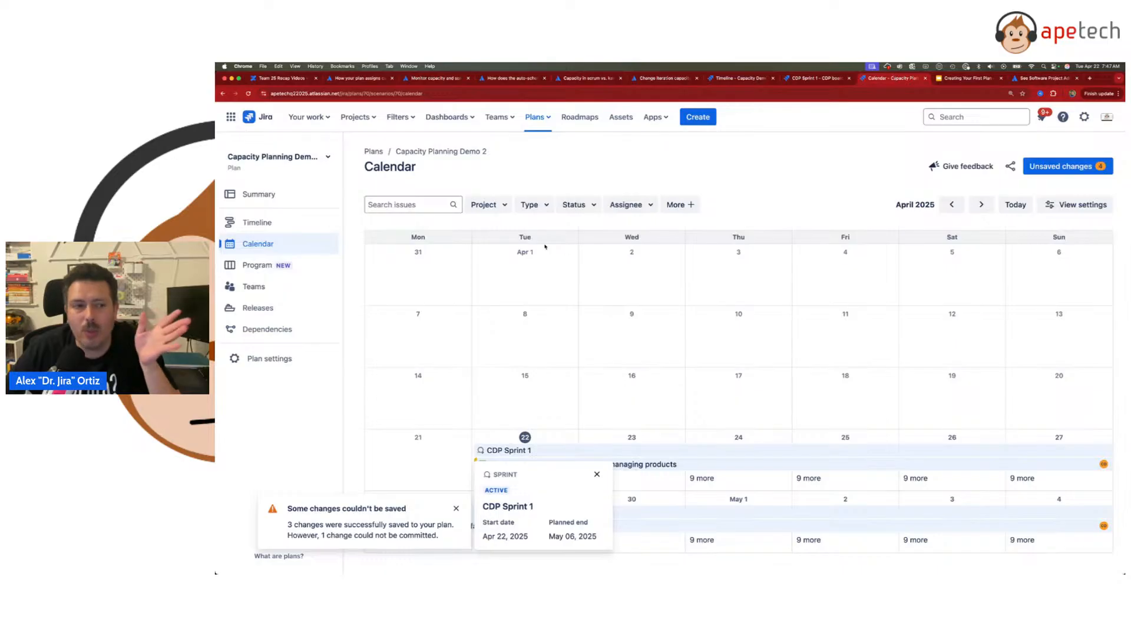
Step: Create a program board named Capacity Program Board Demo with the default start date, column duration and number of columns
click(283, 265)
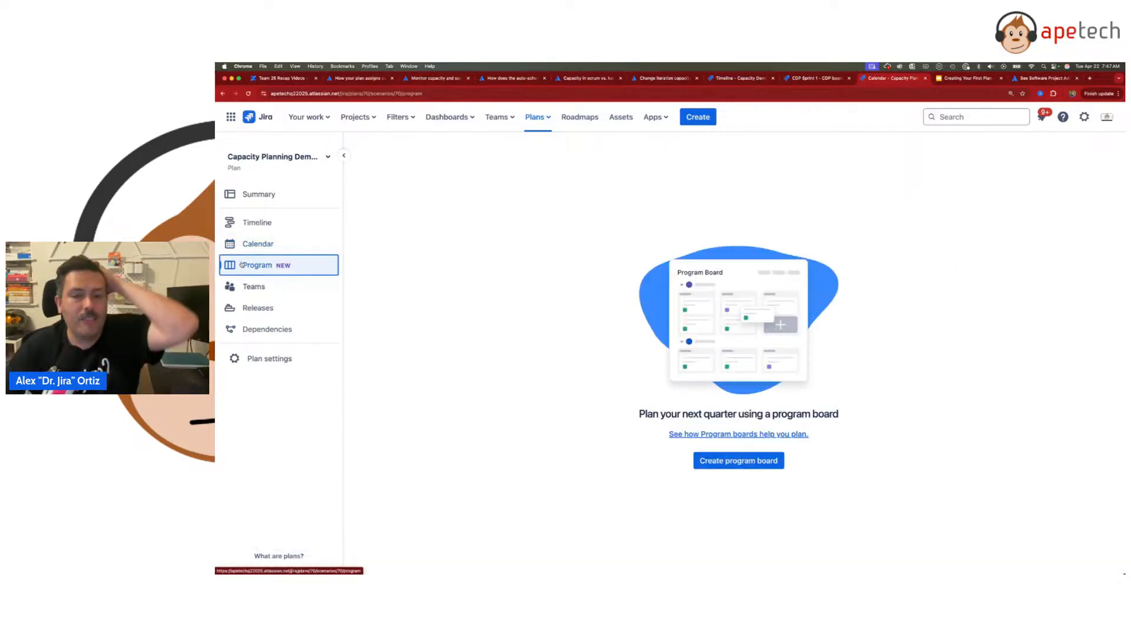
click(739, 461)
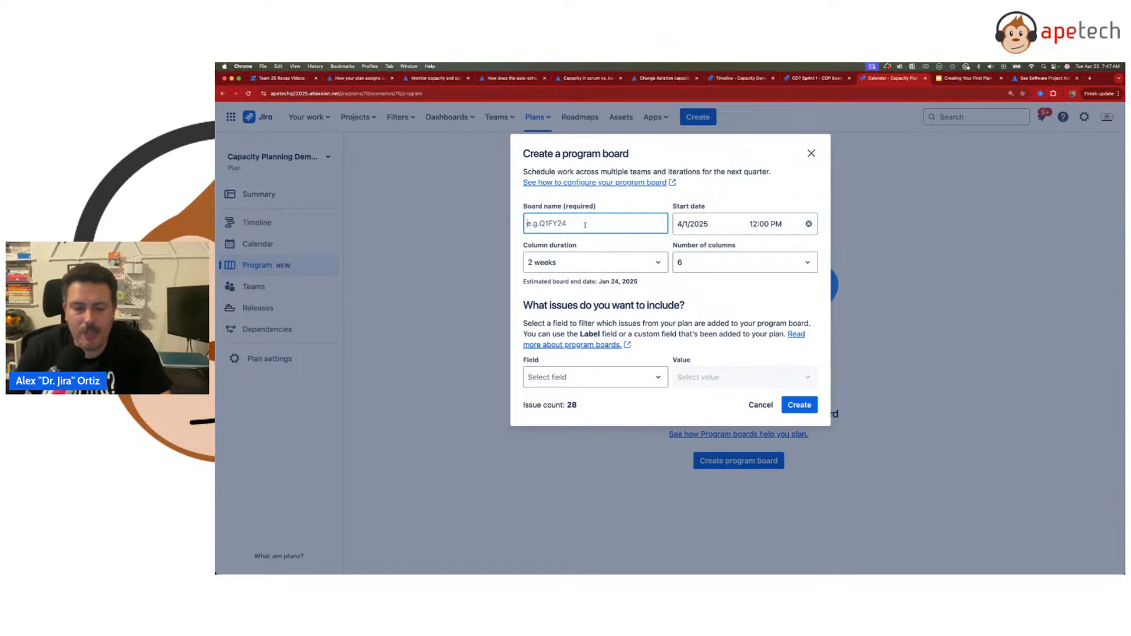
text(Capacity Program)
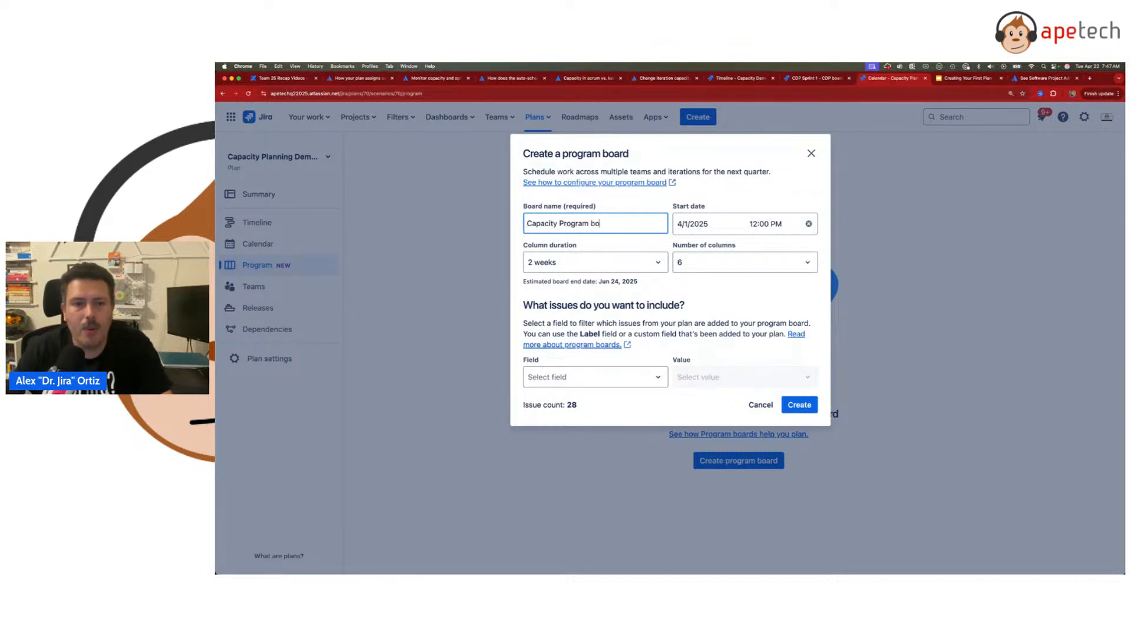
text( Board Demo)
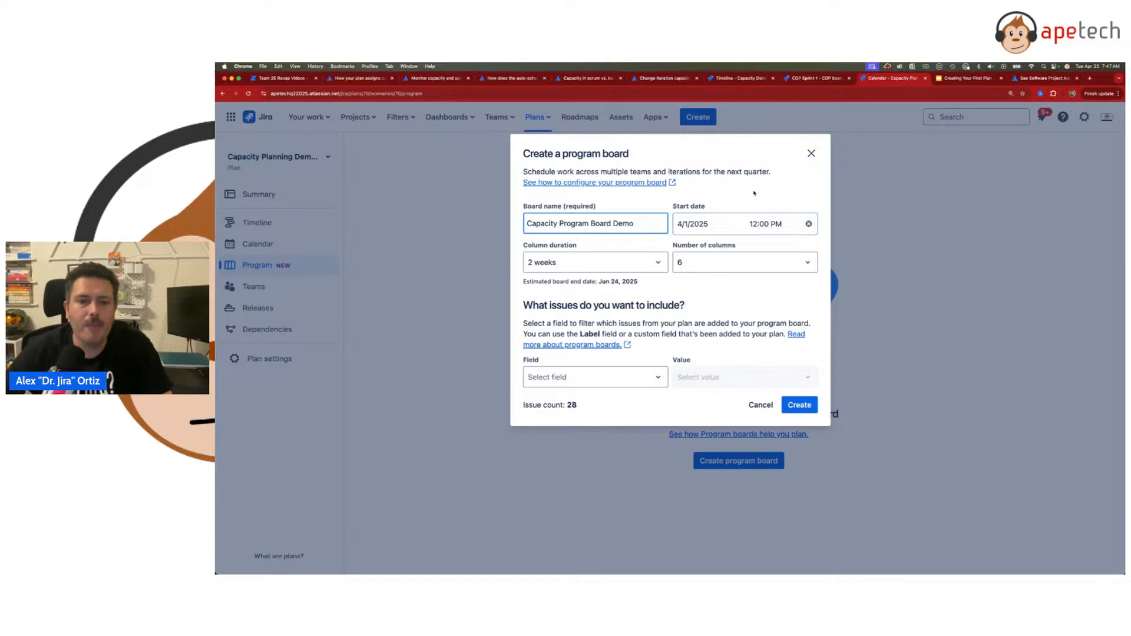
click(799, 405)
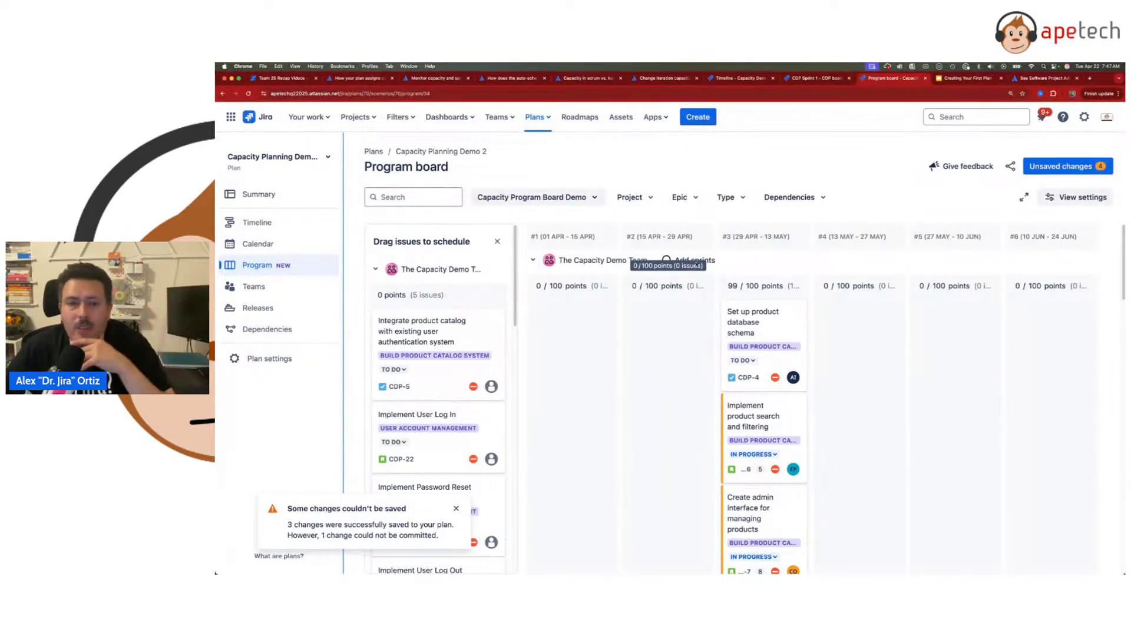
click(697, 263)
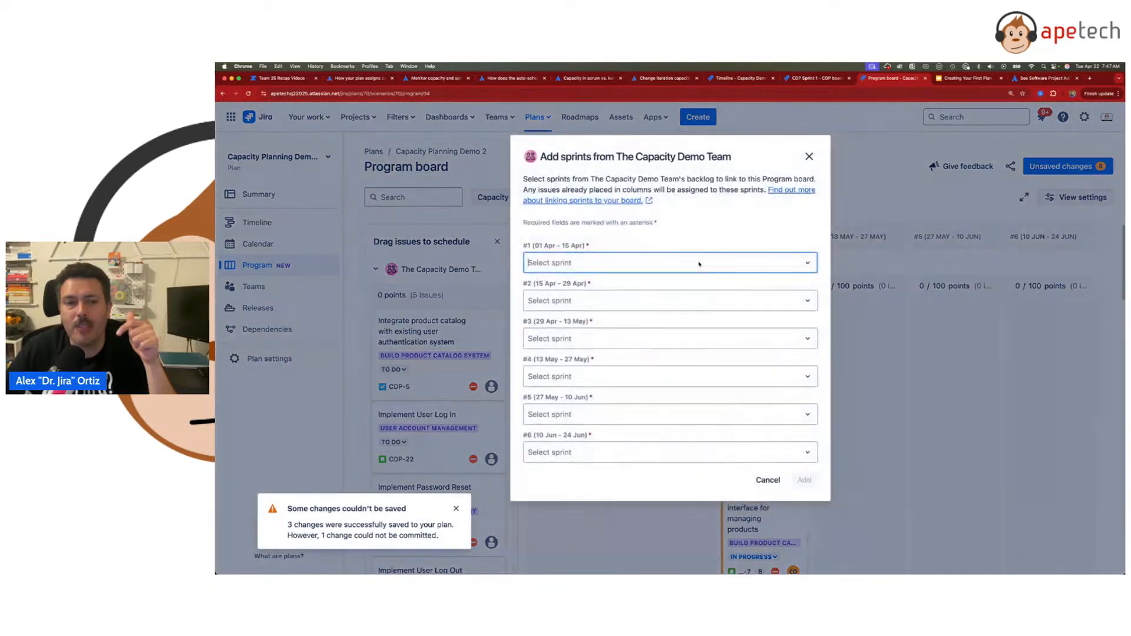
click(587, 265)
click(622, 269)
click(769, 480)
Step: Create three additional sprints after CDP Sprint 1 in the CDP board's backlog
click(817, 79)
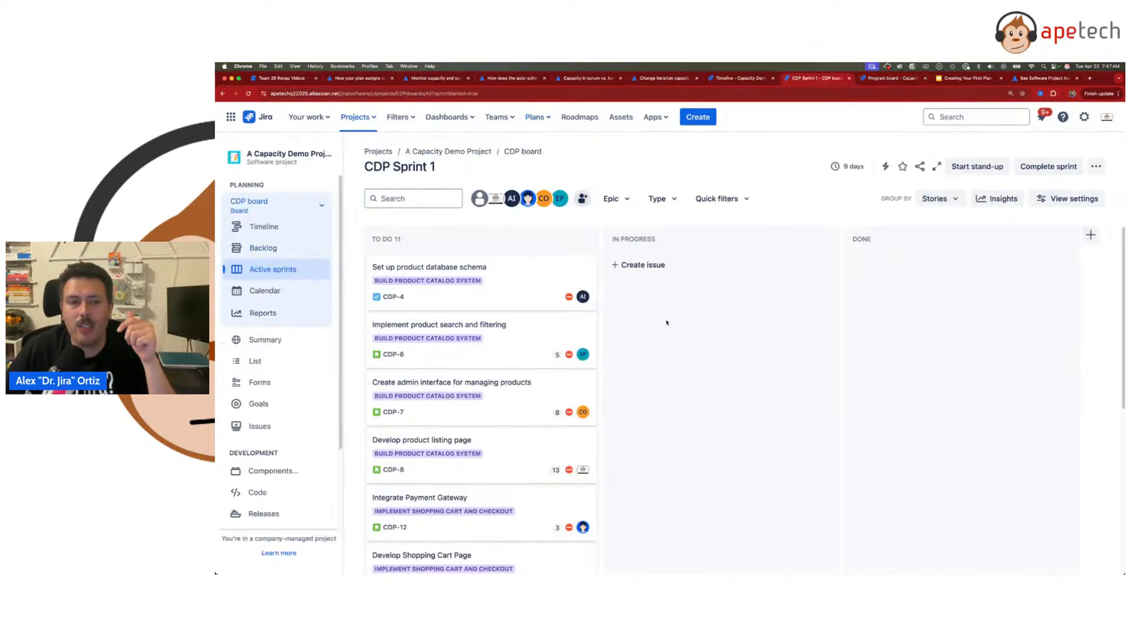
click(280, 258)
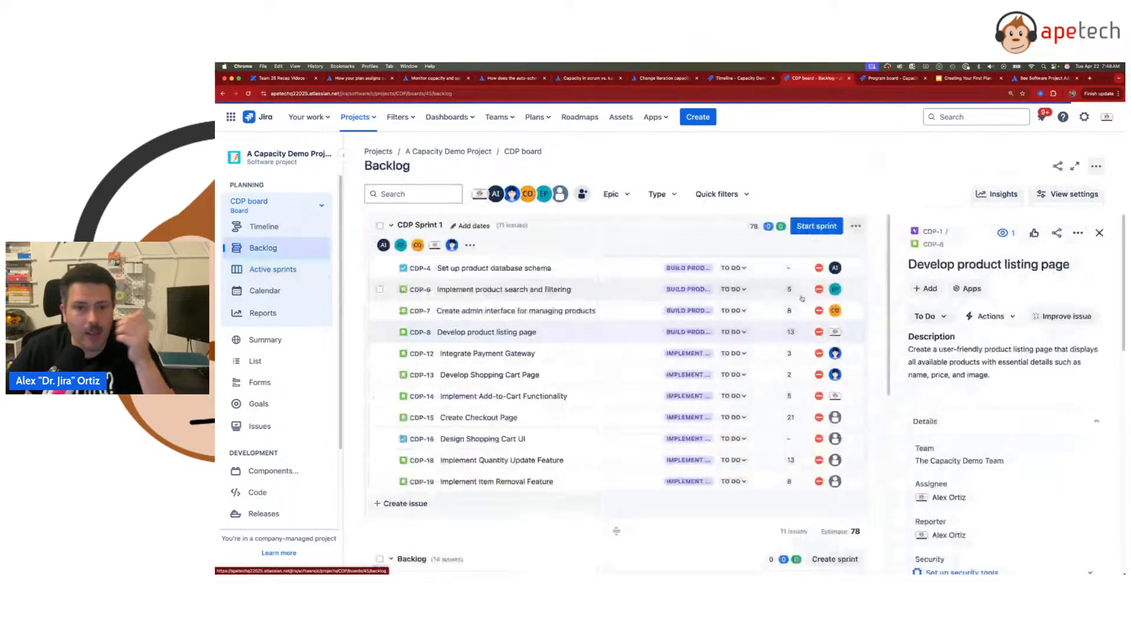
scroll(831, 405, down, 3)
click(834, 410)
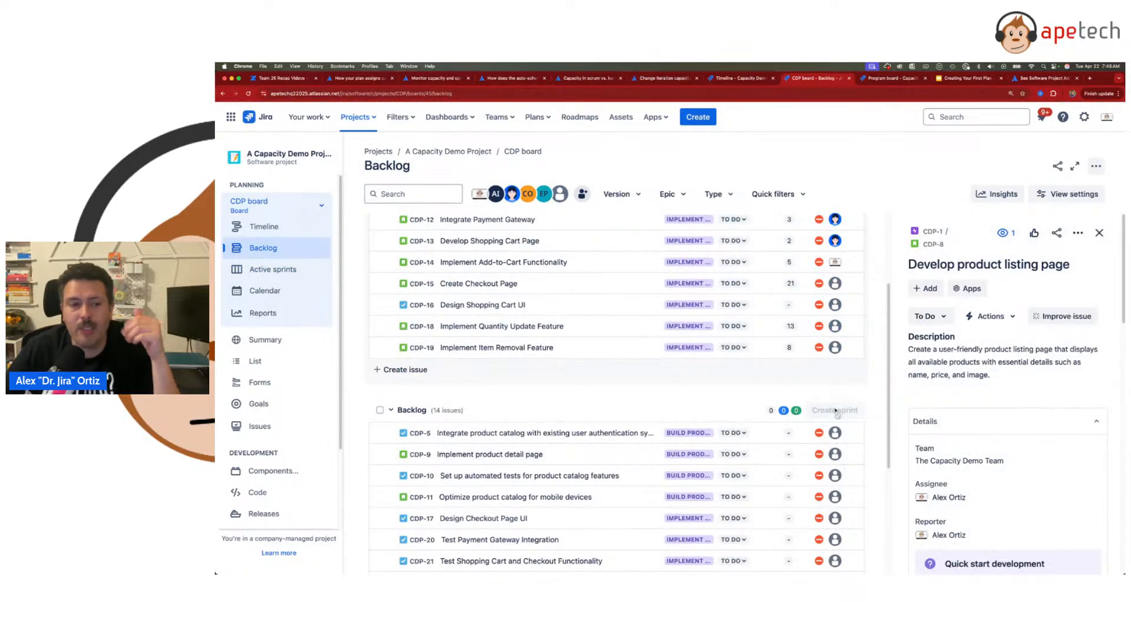
click(835, 377)
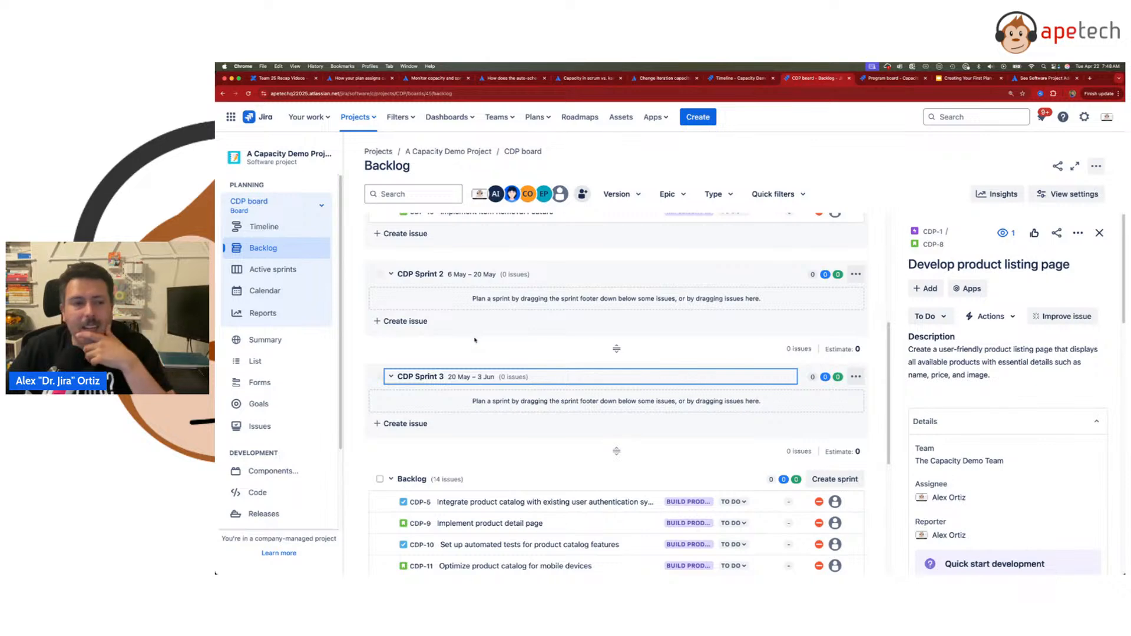
click(856, 480)
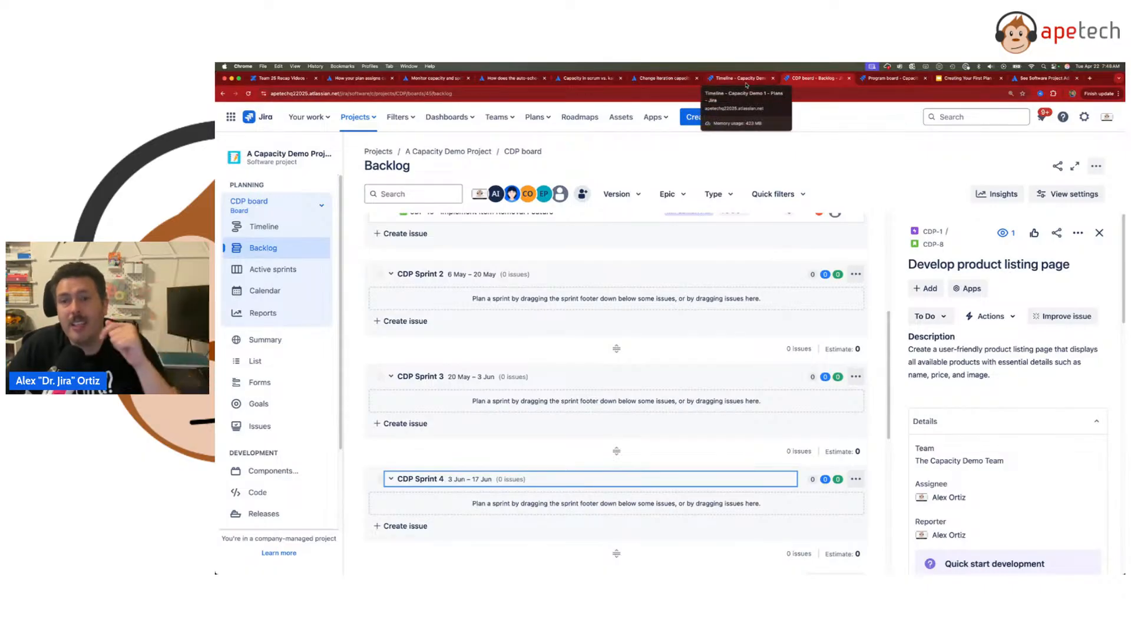
Step: Check whether the Capacity Demo 1 plan has a program board, and return to the CDP board backlog
click(746, 85)
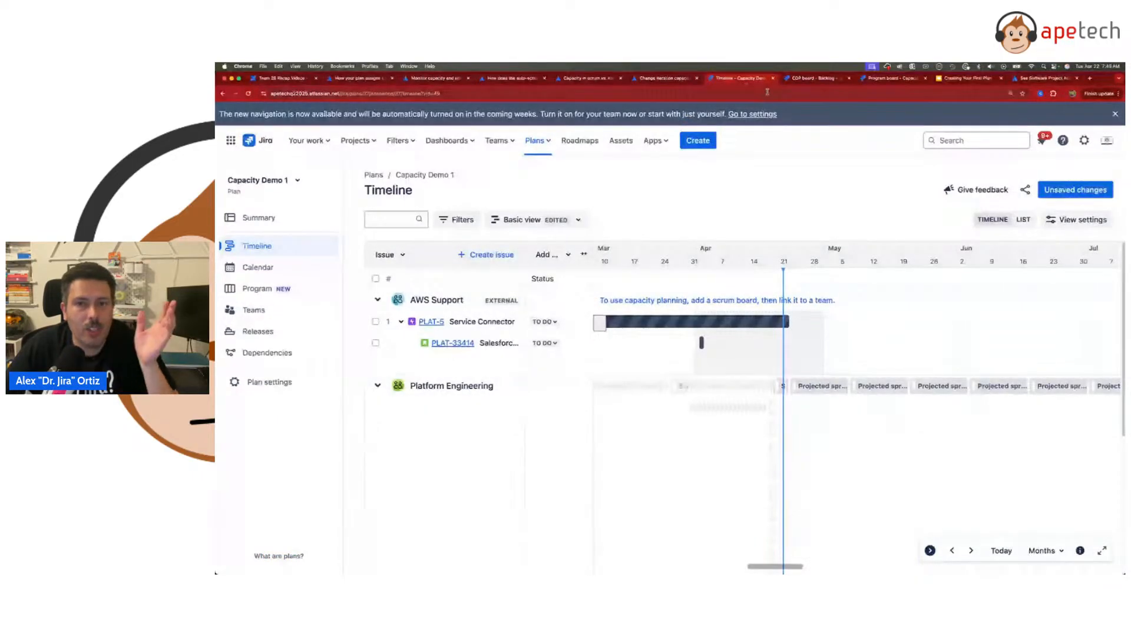
click(262, 289)
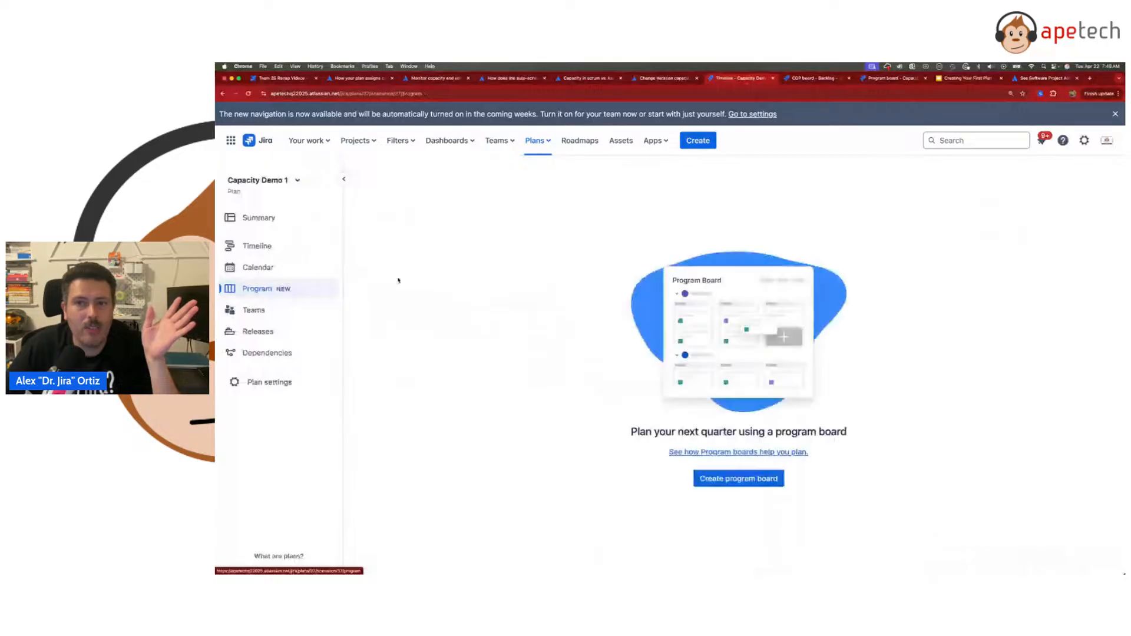
click(815, 79)
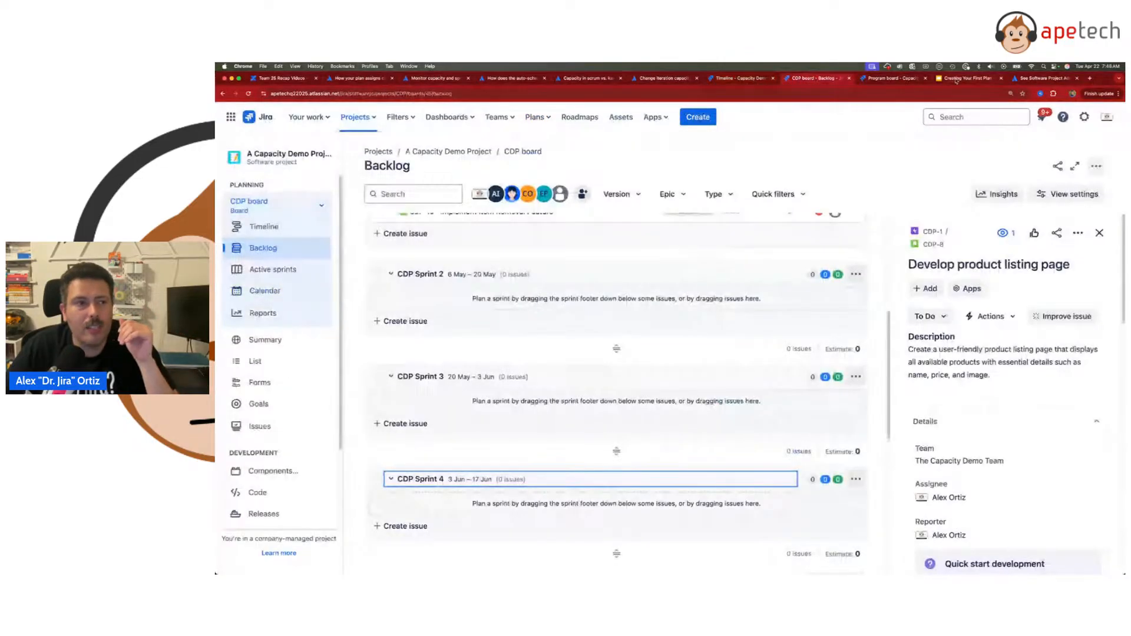
Step: Reload the program board and try to link CDP Sprints 2, 3 and 4 to columns #4, #5 and #6
click(893, 78)
click(248, 93)
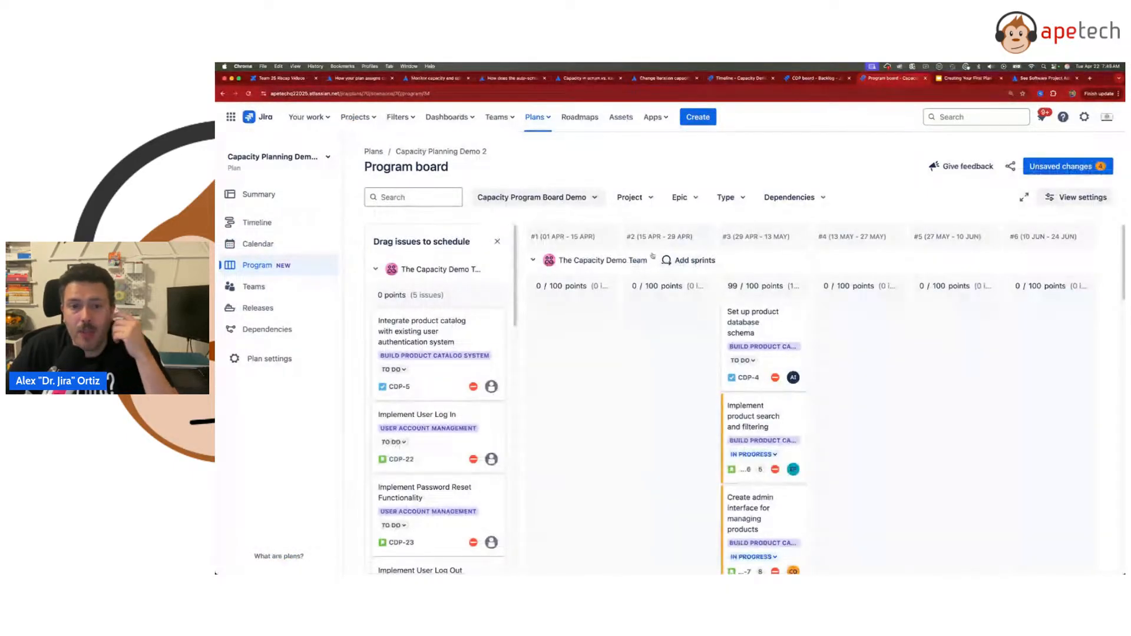
click(696, 261)
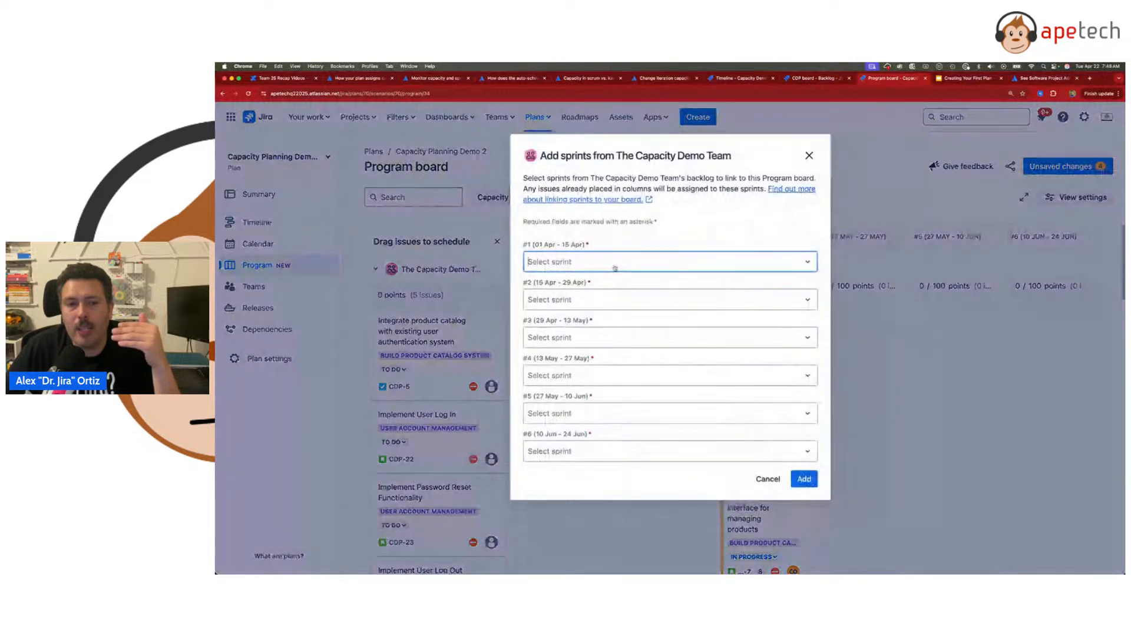
click(612, 379)
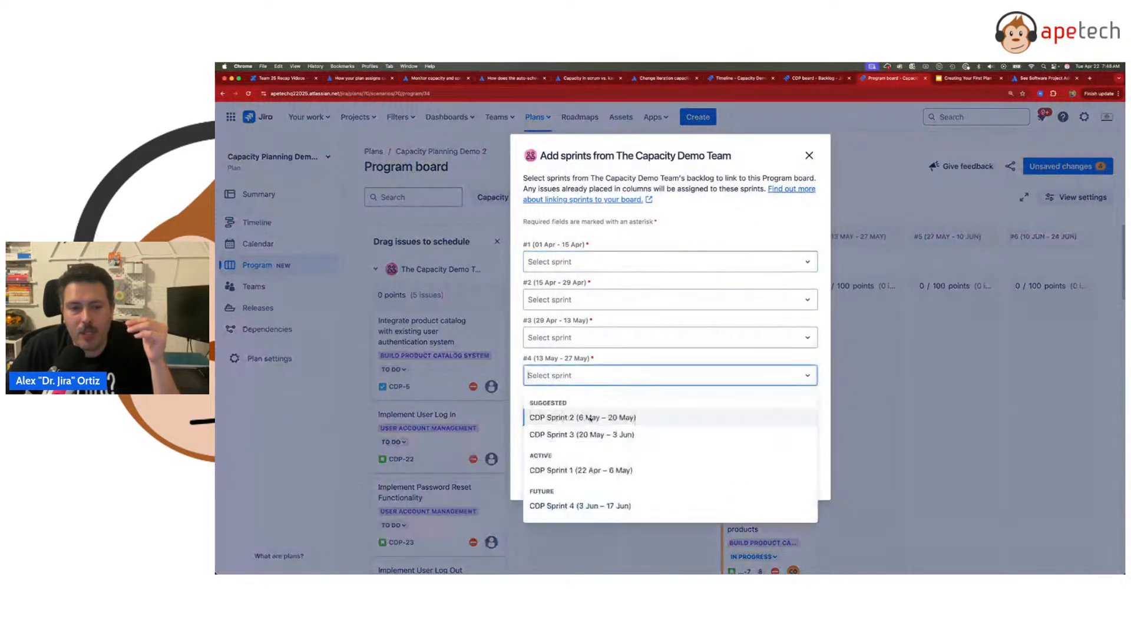
click(591, 419)
click(601, 413)
click(595, 470)
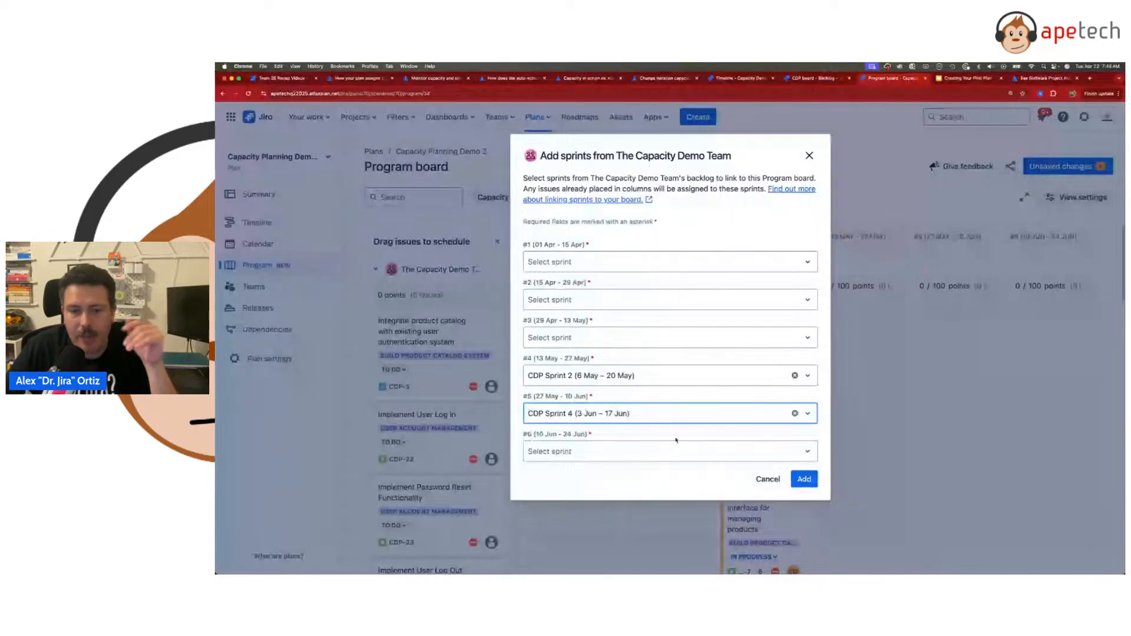
click(597, 415)
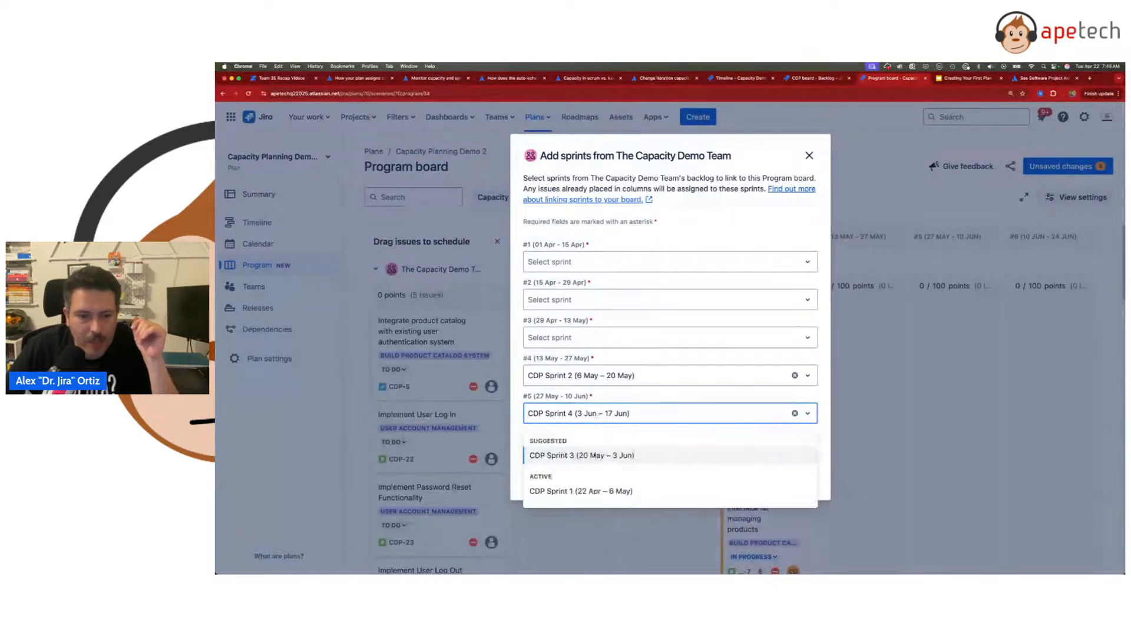
click(595, 455)
click(596, 452)
click(596, 495)
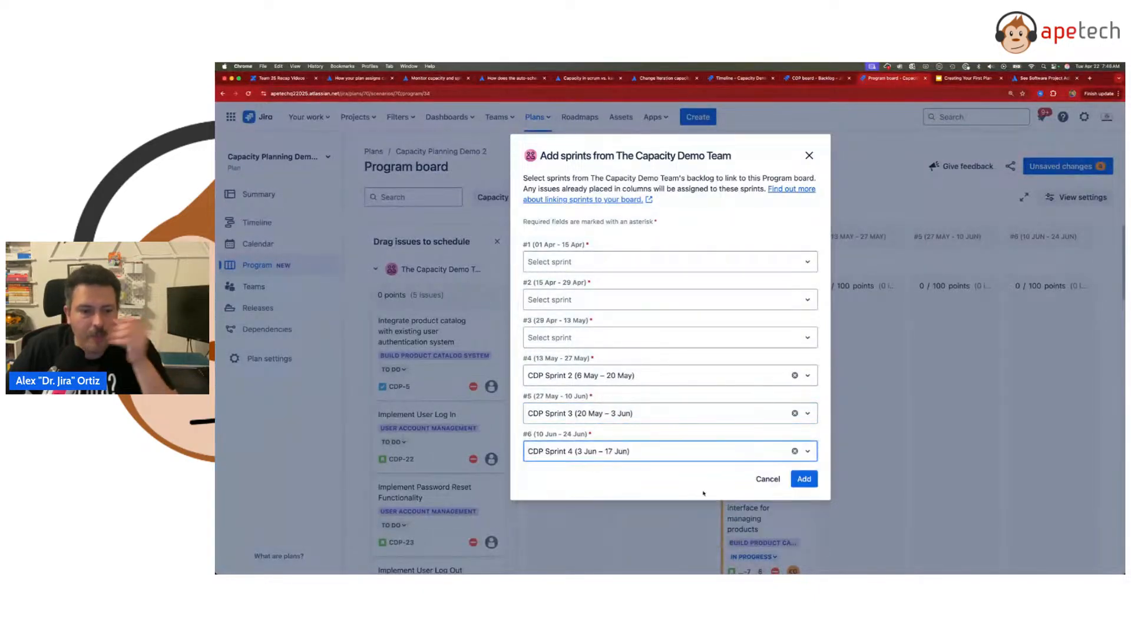
click(810, 479)
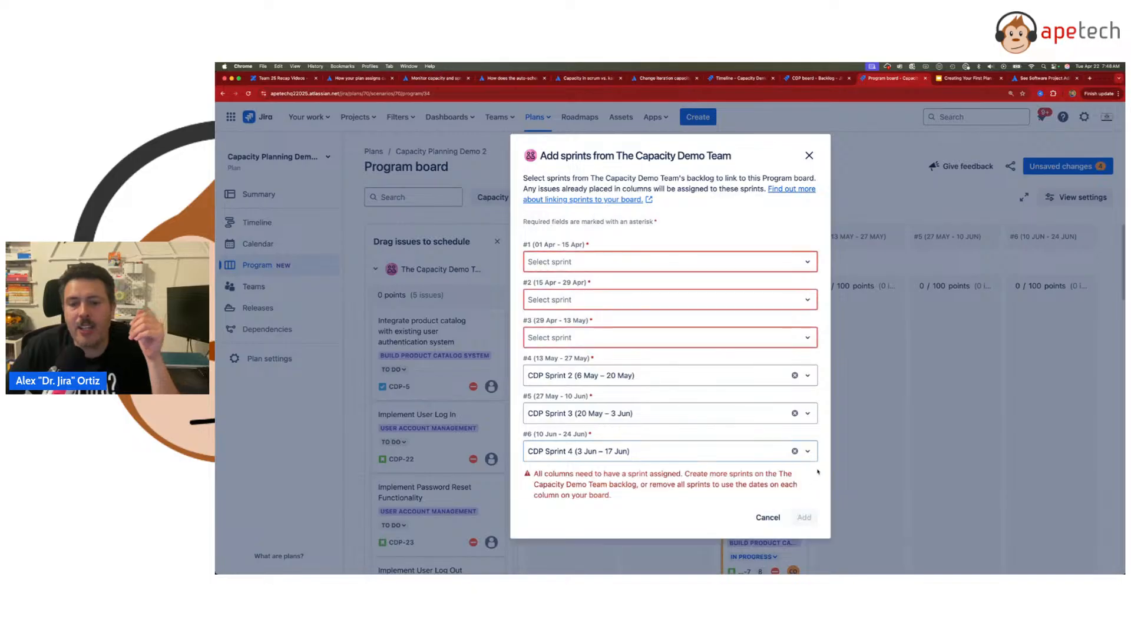
Step: Try CDP Sprint 1 in column #1, and clear all the sprint selections for The Capacity Demo Team
click(581, 260)
click(571, 303)
click(572, 300)
click(732, 245)
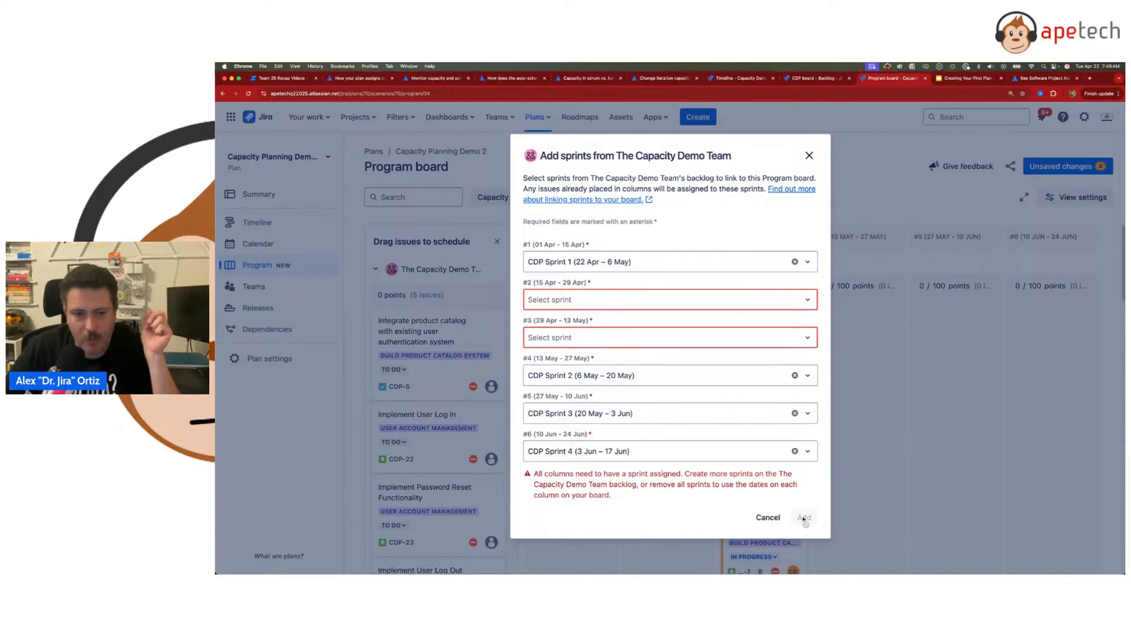
click(595, 265)
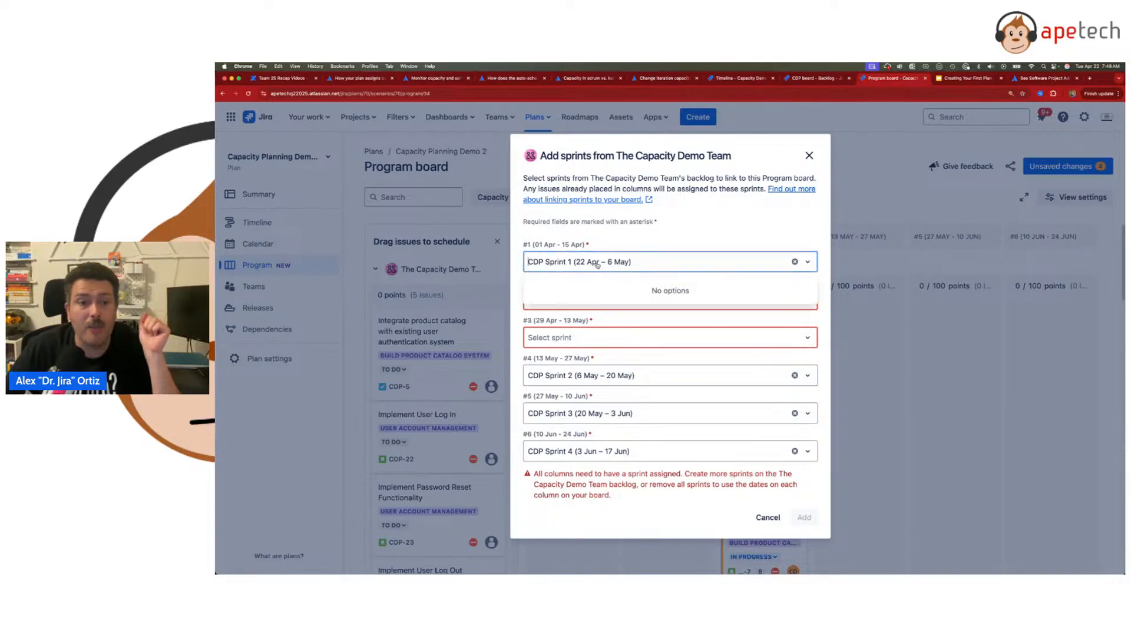
click(794, 262)
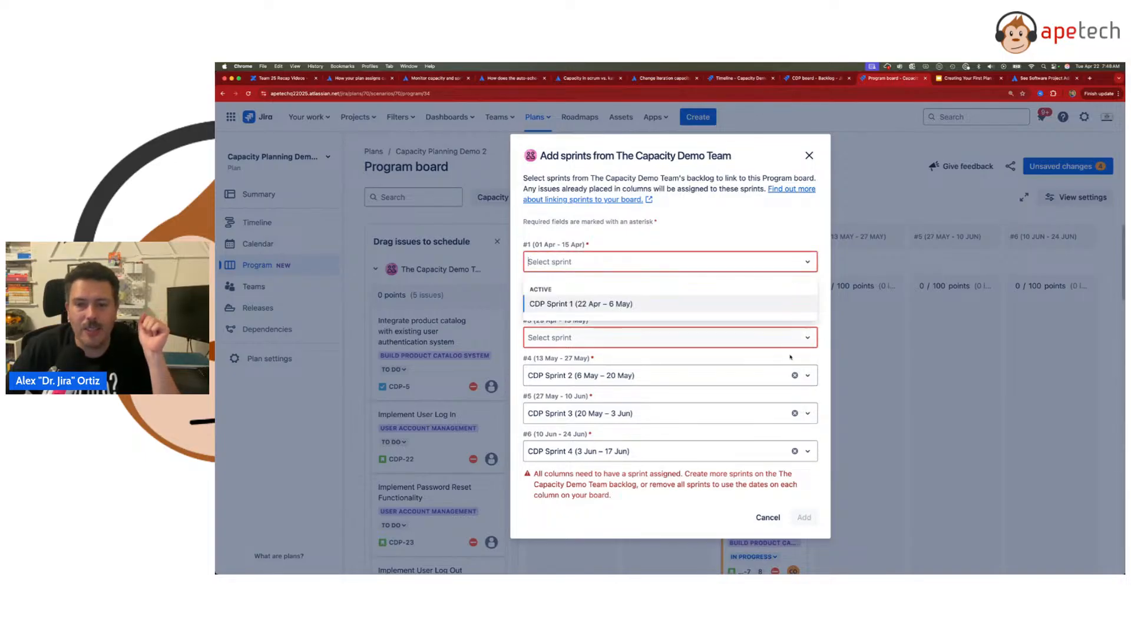
click(795, 375)
click(795, 413)
click(795, 452)
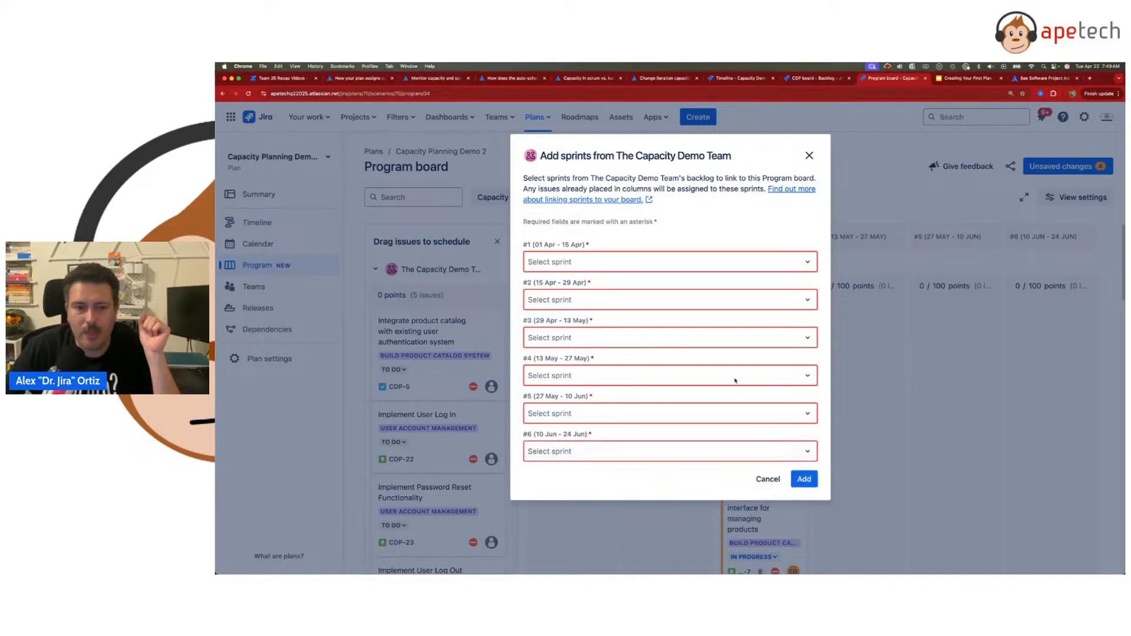
Step: Try to assign CDP Sprints 1 to 4 to columns #1 to #4, and cancel adding the sprints
click(589, 264)
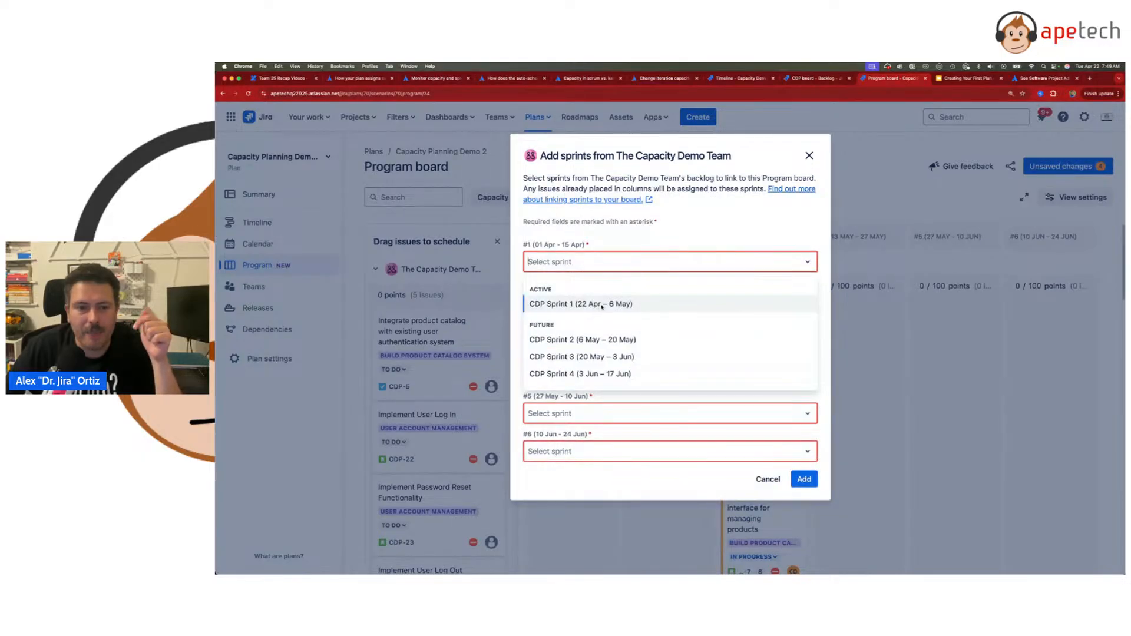
click(601, 305)
click(592, 300)
click(583, 342)
click(582, 337)
click(584, 379)
click(573, 377)
click(598, 413)
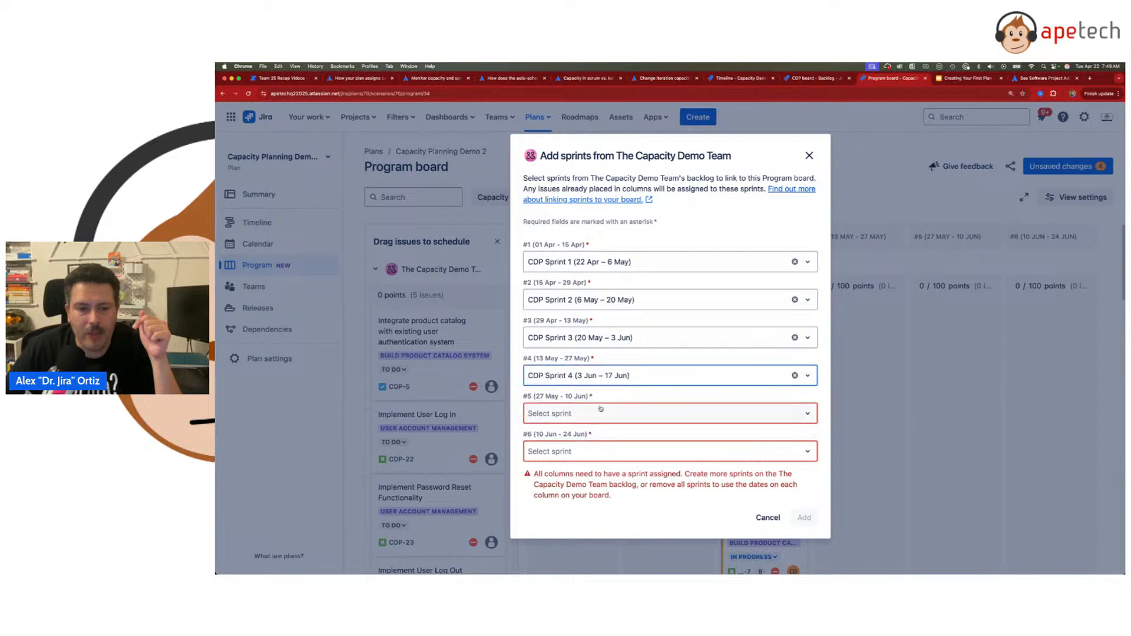
click(606, 415)
click(608, 420)
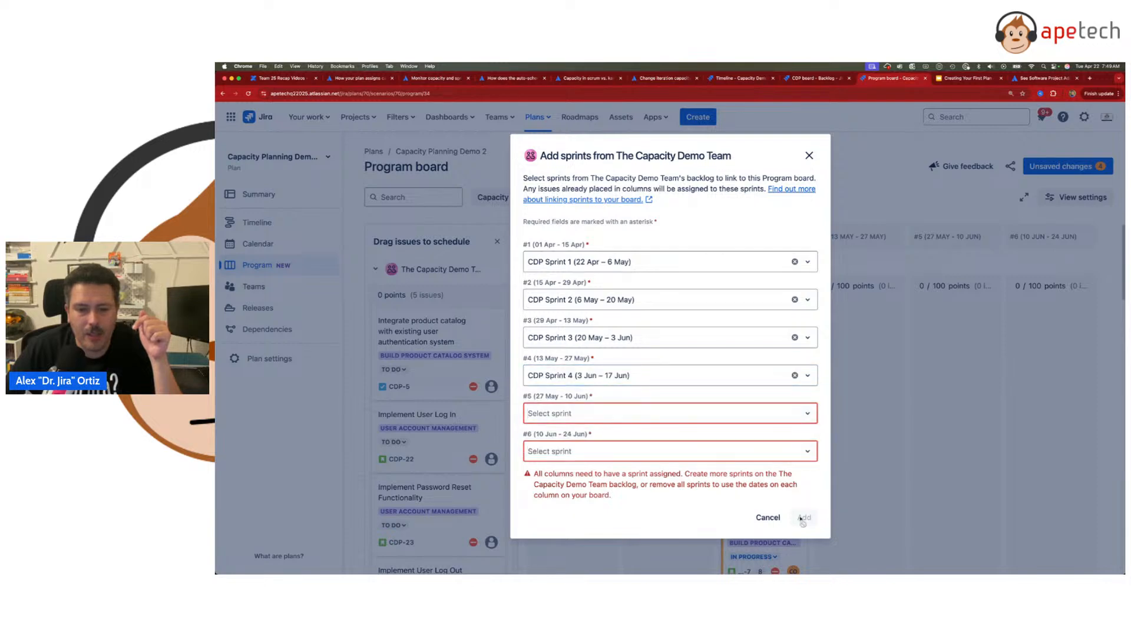
click(768, 517)
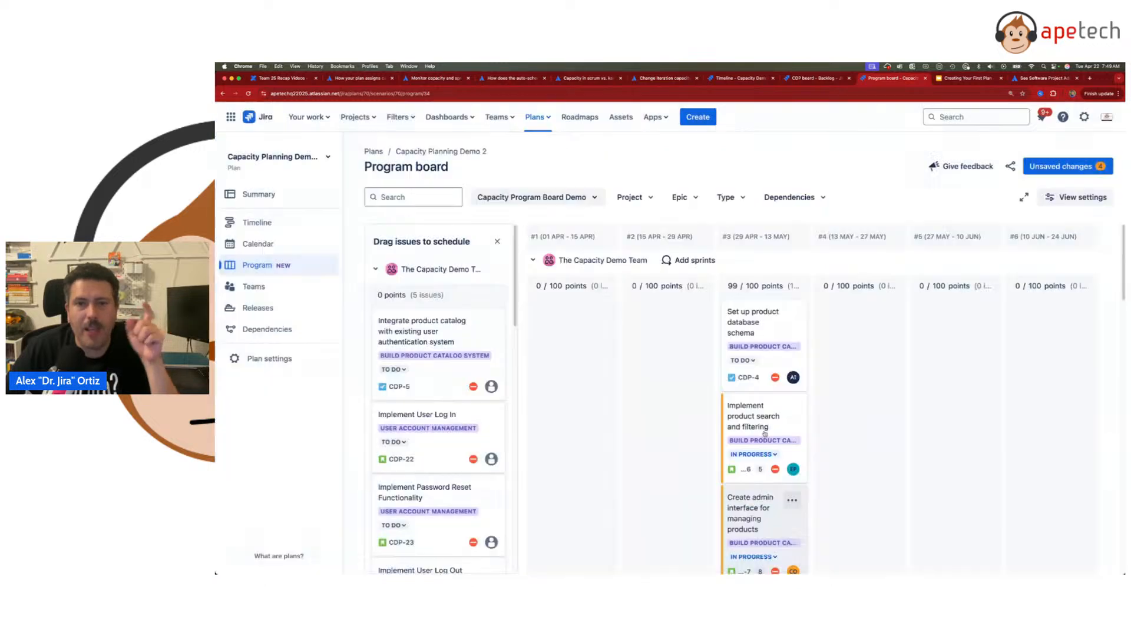
Step: Create two more sprints after CDP Sprint 4 in the CDP board's backlog
click(803, 78)
scroll(836, 439, down, 4)
click(835, 437)
click(841, 401)
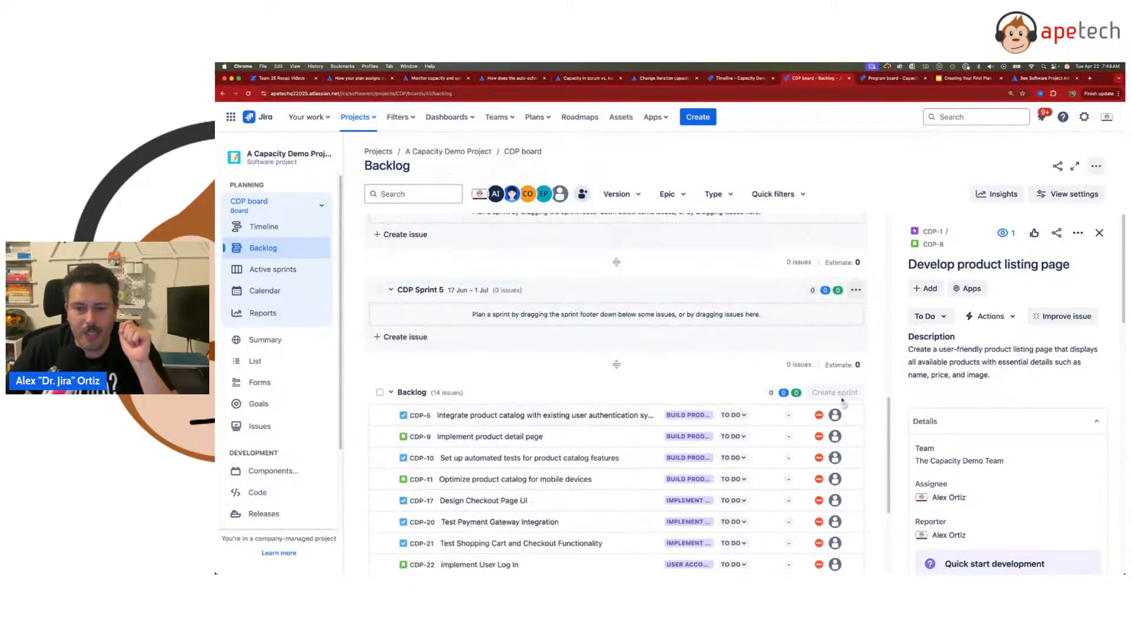
Step: Reload the program board and link CDP Sprints 1 to 6 to columns #1 to #6 in order for The Capacity Demo Team
click(889, 78)
click(248, 94)
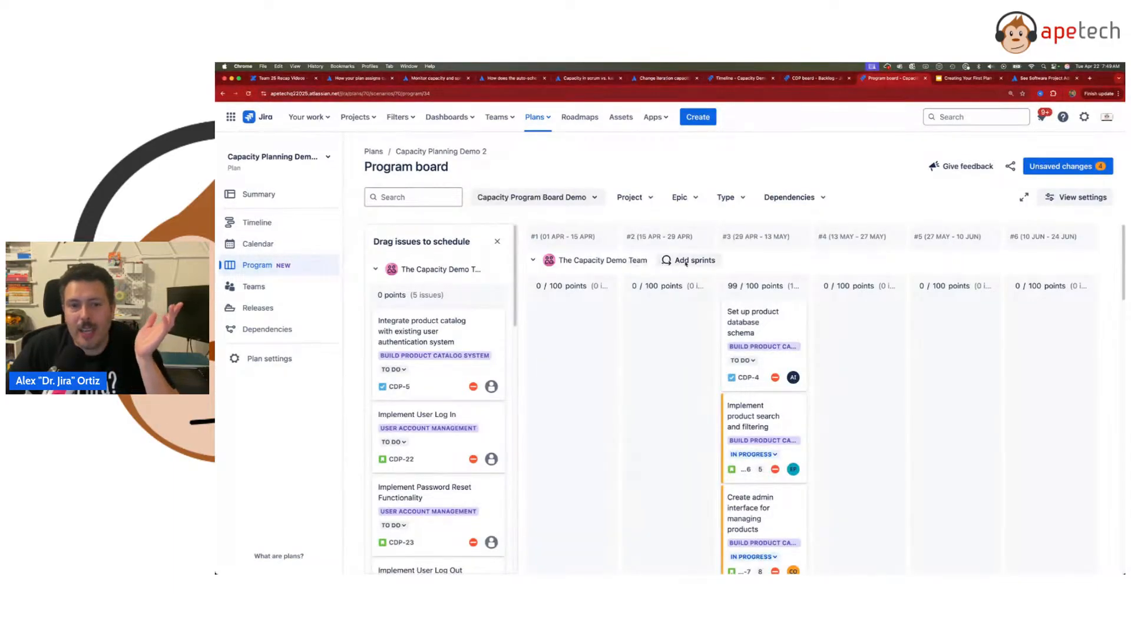
click(684, 260)
click(598, 262)
click(610, 304)
click(644, 300)
click(643, 341)
click(650, 337)
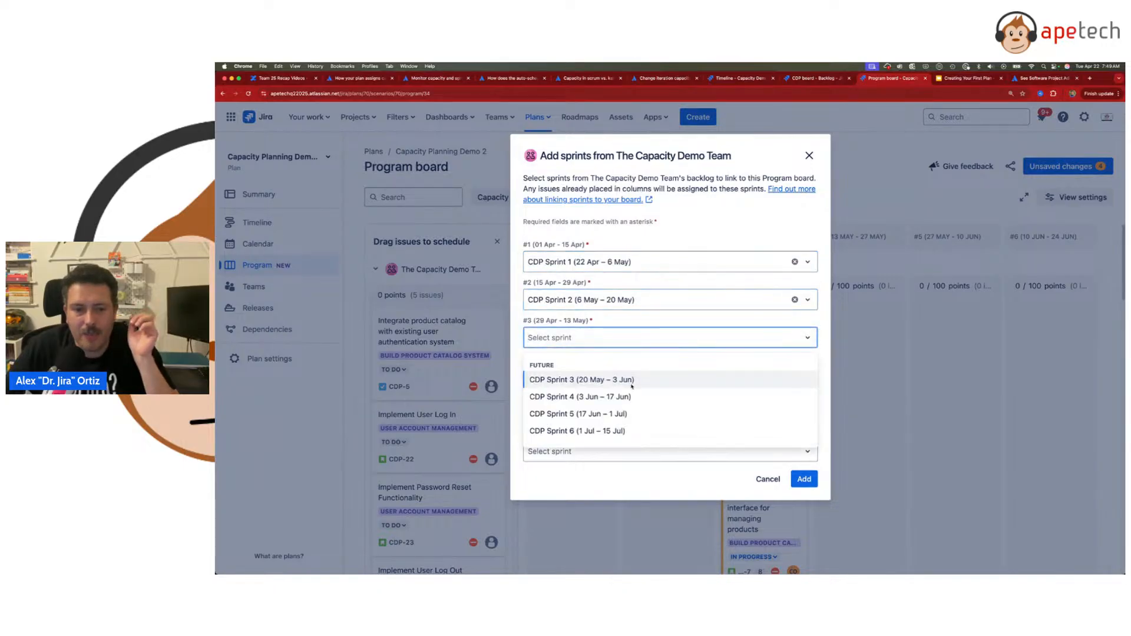
click(632, 382)
click(641, 377)
click(641, 417)
click(642, 415)
click(645, 456)
click(649, 455)
click(660, 493)
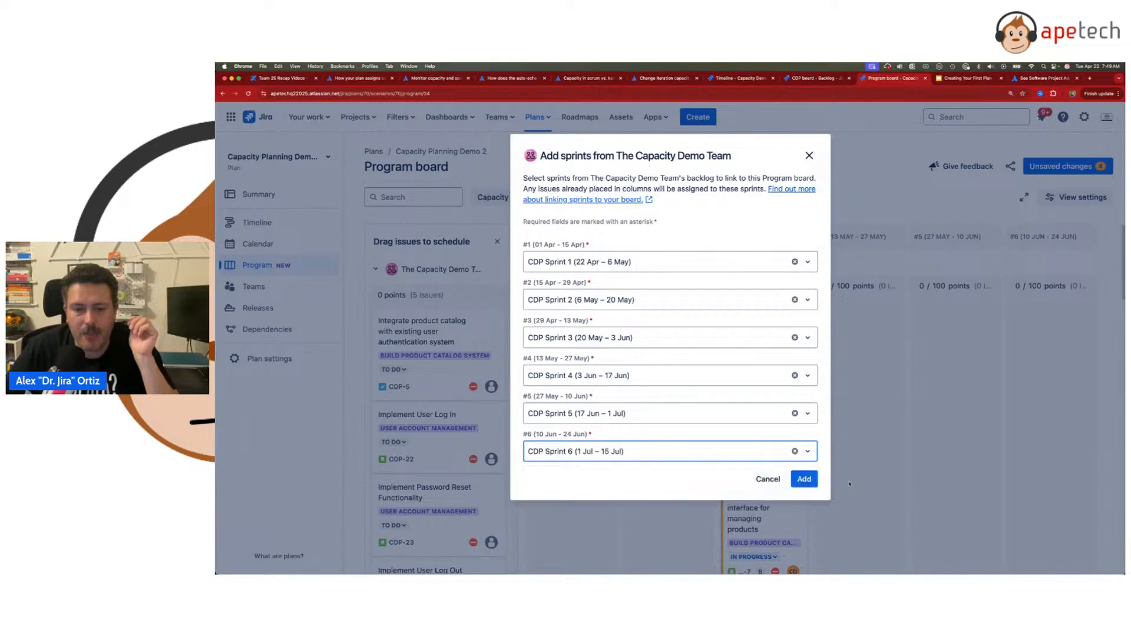
click(804, 479)
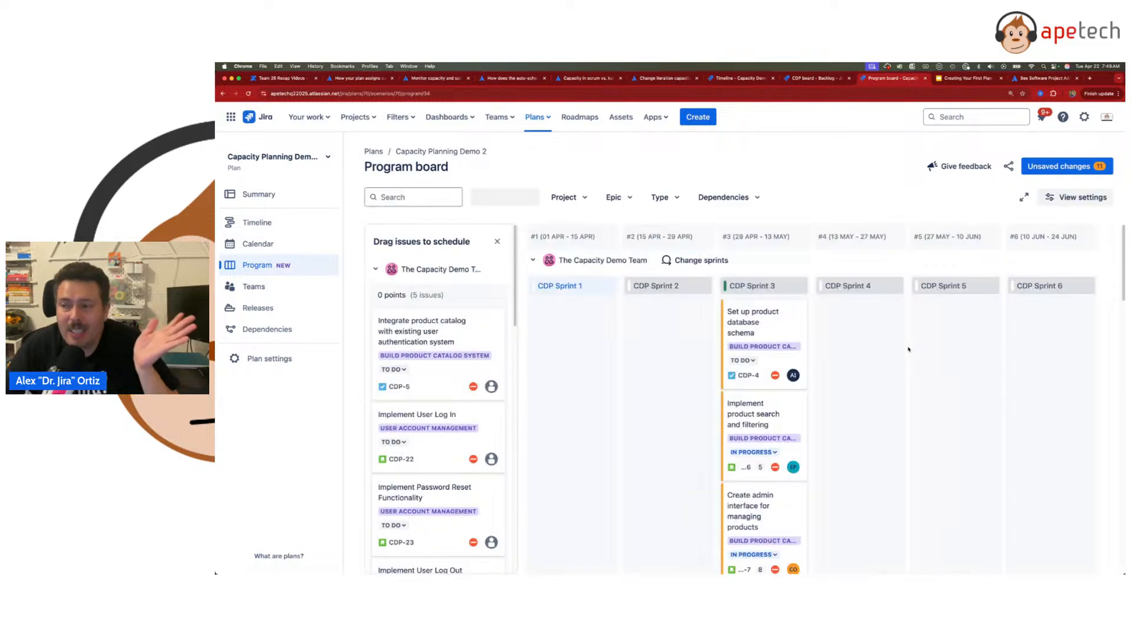
Step: Schedule CDP-5 in CDP Sprint 1, CDP-23 in CDP Sprint 5, CDP-24 in CDP Sprint 4 and CDP-25 in CDP Sprint 2
scroll(675, 372, up, 2)
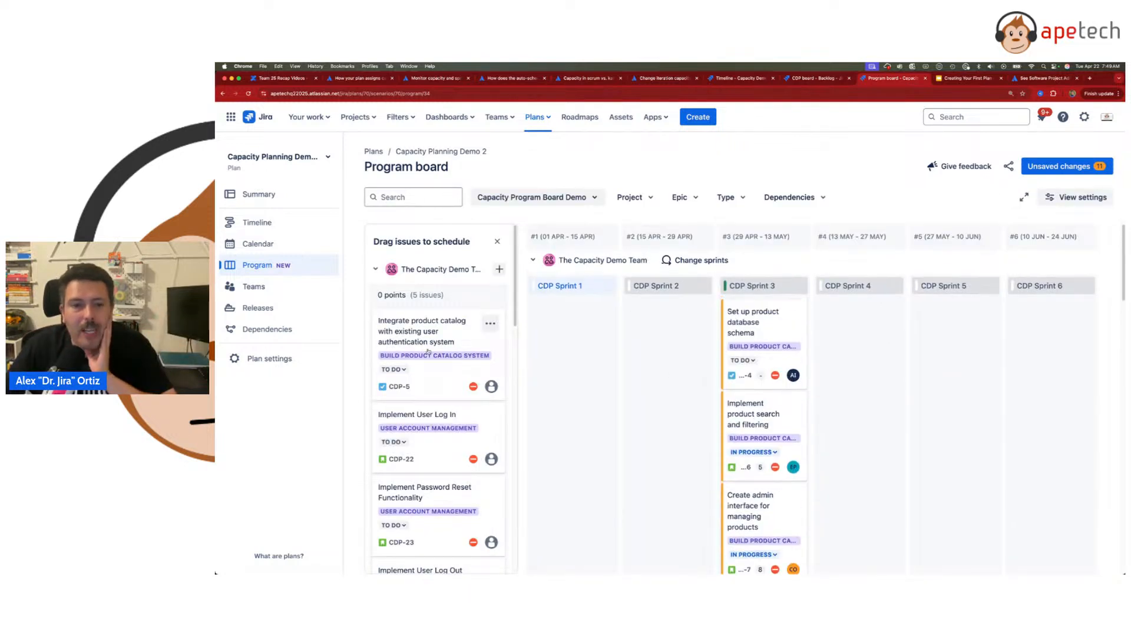
drag(420, 353, 570, 343)
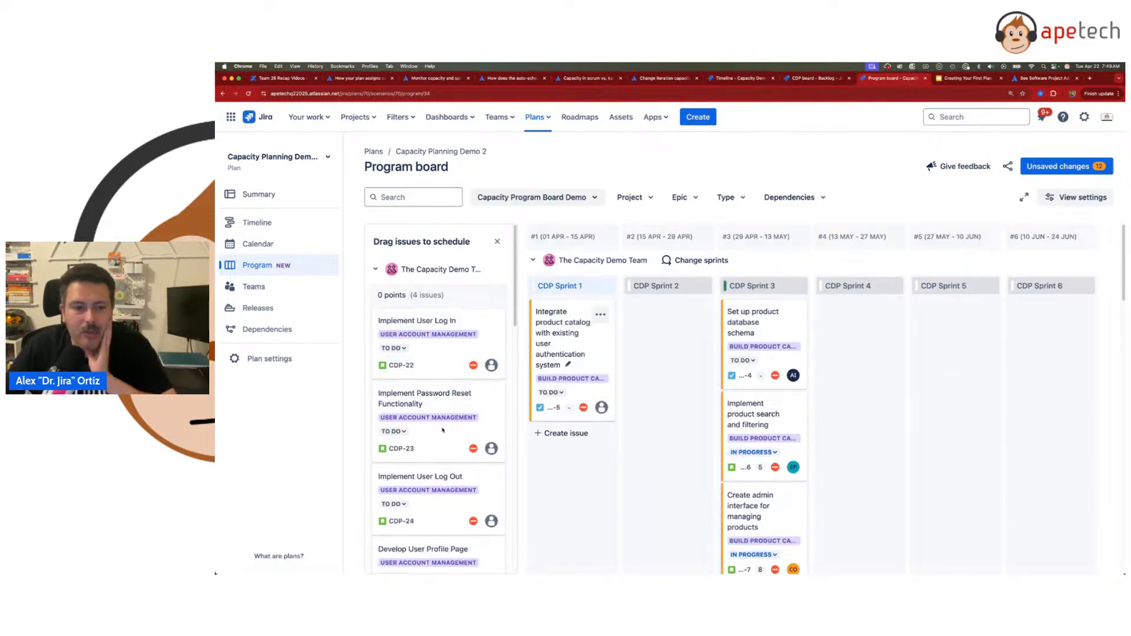
drag(414, 412, 948, 354)
drag(414, 410, 849, 353)
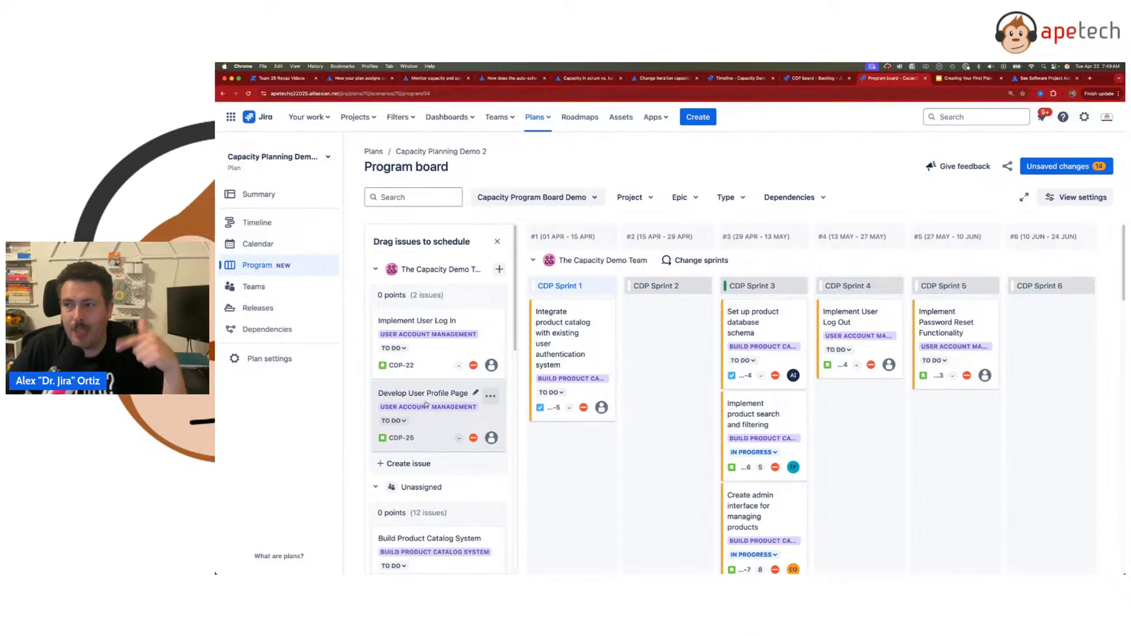
drag(426, 404, 649, 315)
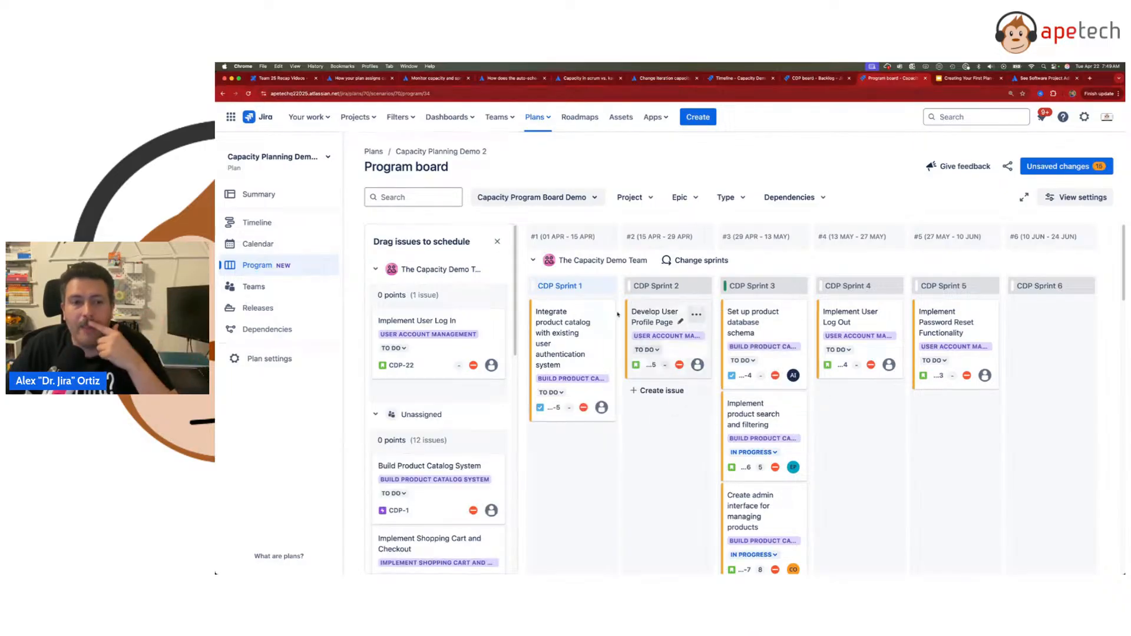
Step: Filter the program board by the Build Product Catalog System epic
click(683, 199)
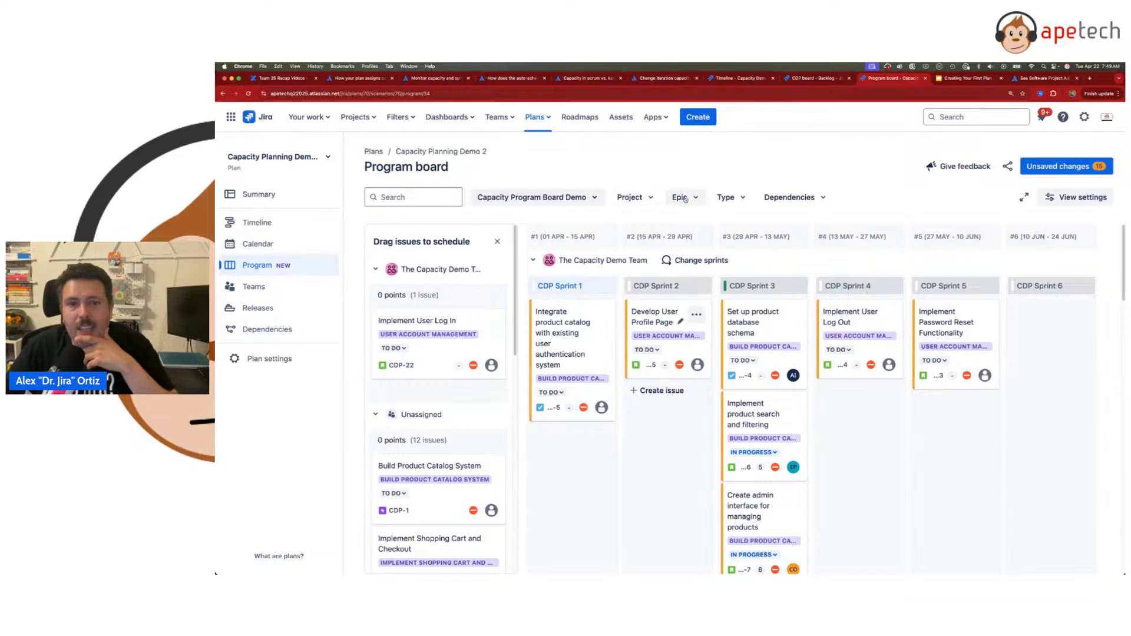
click(701, 223)
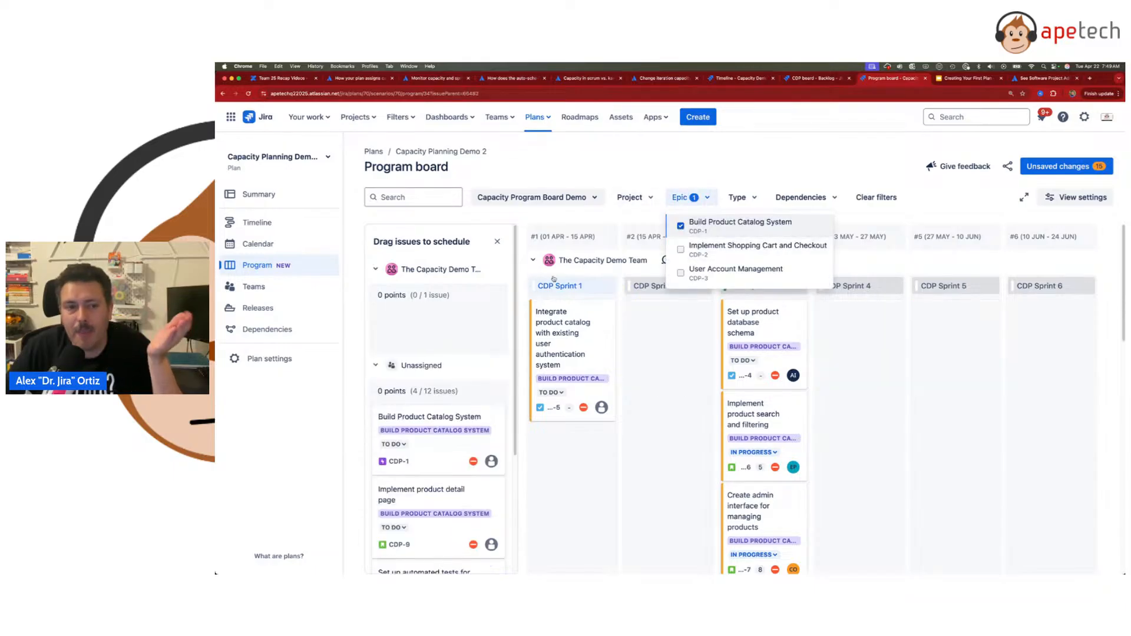
click(667, 374)
Step: Schedule CDP-1 in CDP Sprint 2, CDP-10 in CDP Sprint 4, CDP-11 in CDP Sprint 6 and CDP-9 in CDP Sprint 5
drag(472, 422, 666, 354)
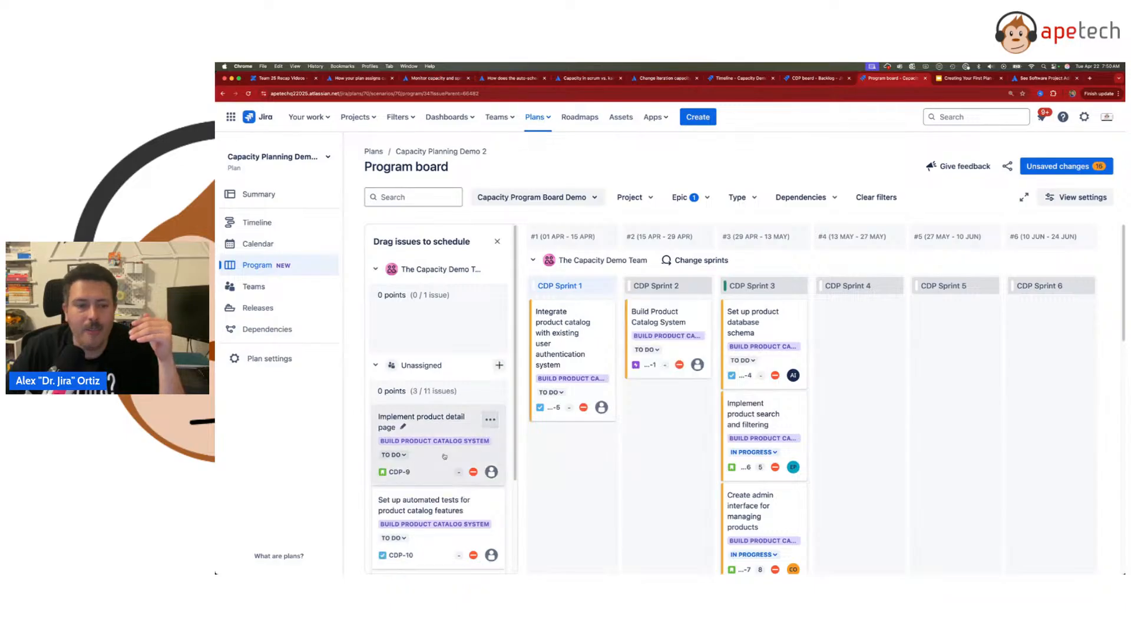
drag(430, 515, 867, 330)
drag(436, 508, 1037, 310)
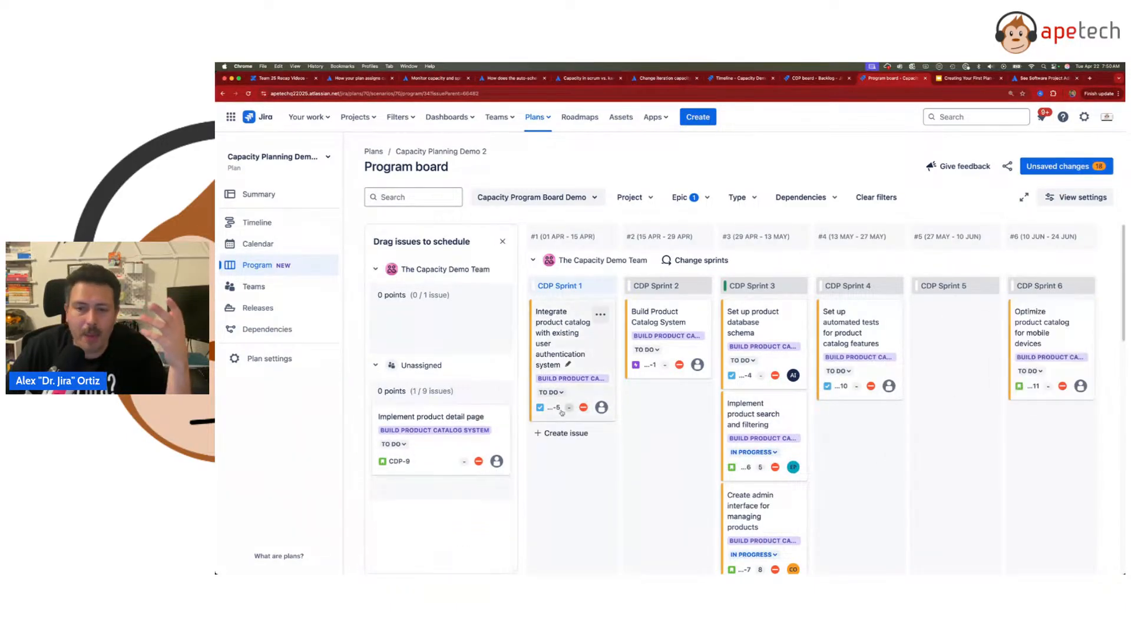
drag(432, 417, 943, 312)
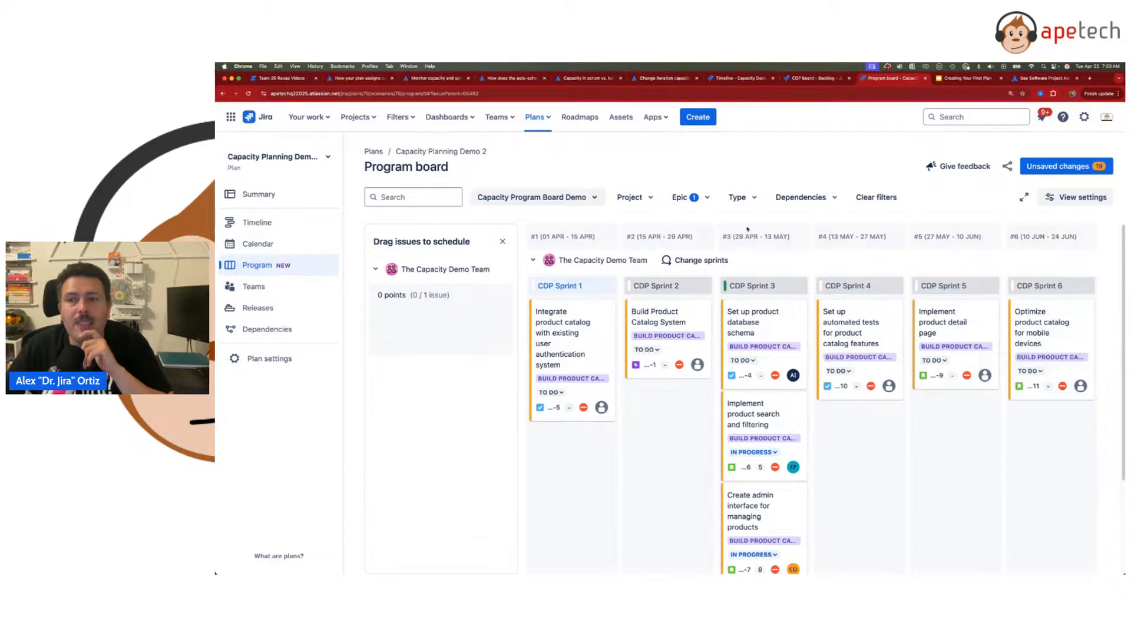
Step: Save the plan's unsaved changes to Jira with update notifications on, and close the changes review
click(1038, 168)
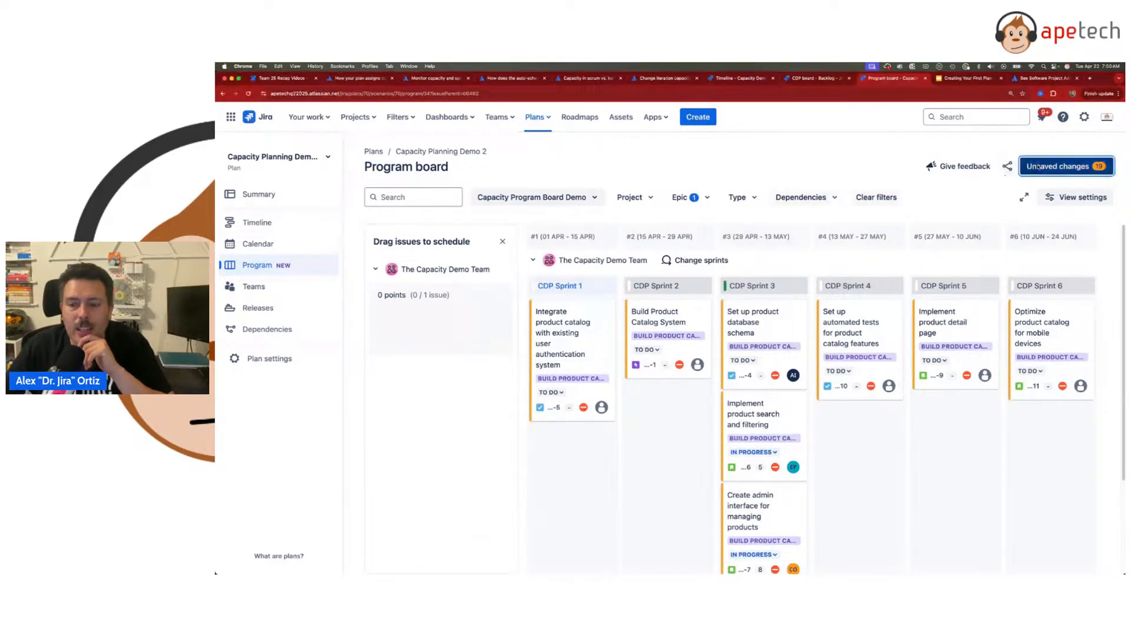
click(1030, 524)
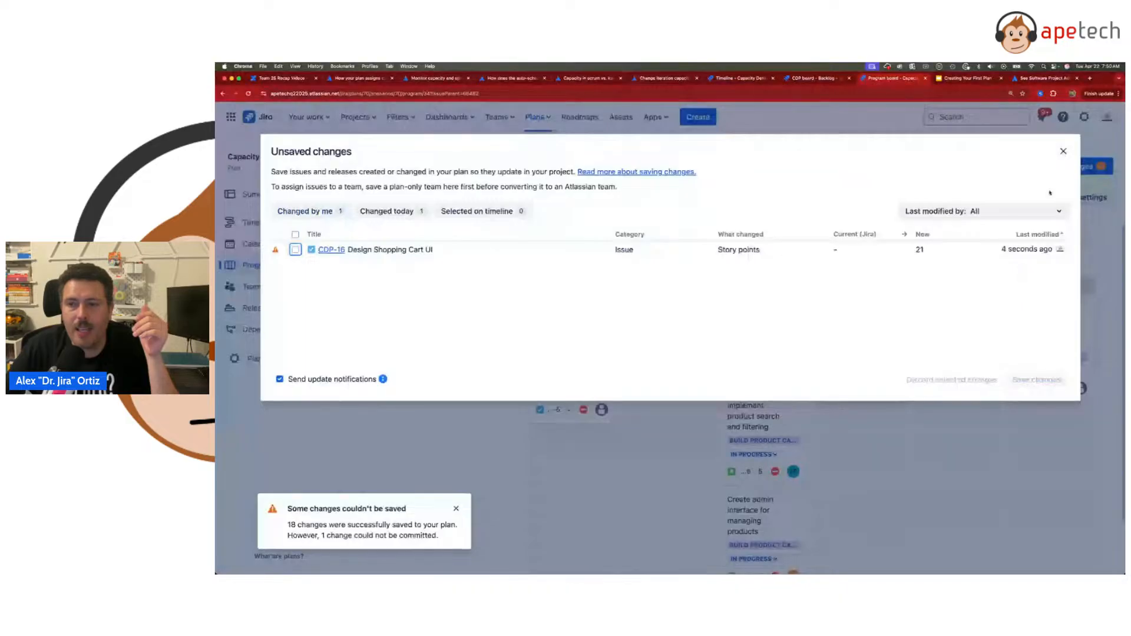
click(1064, 151)
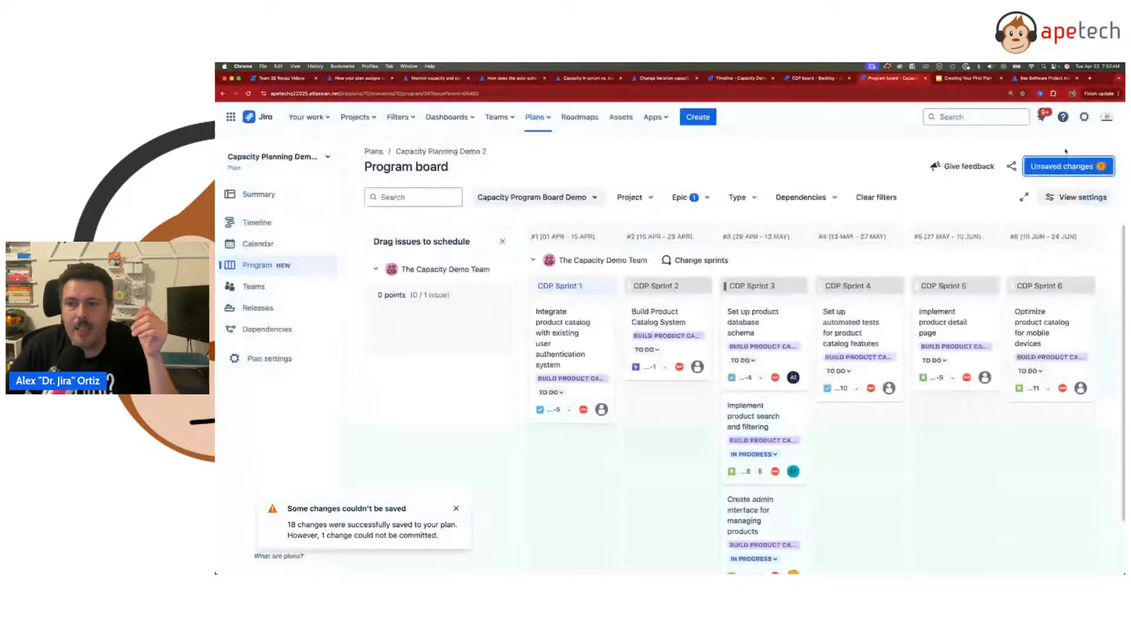
Step: Reload the CDP board's backlog and check which issues are assigned to CDP Sprints 1 to 6
click(816, 82)
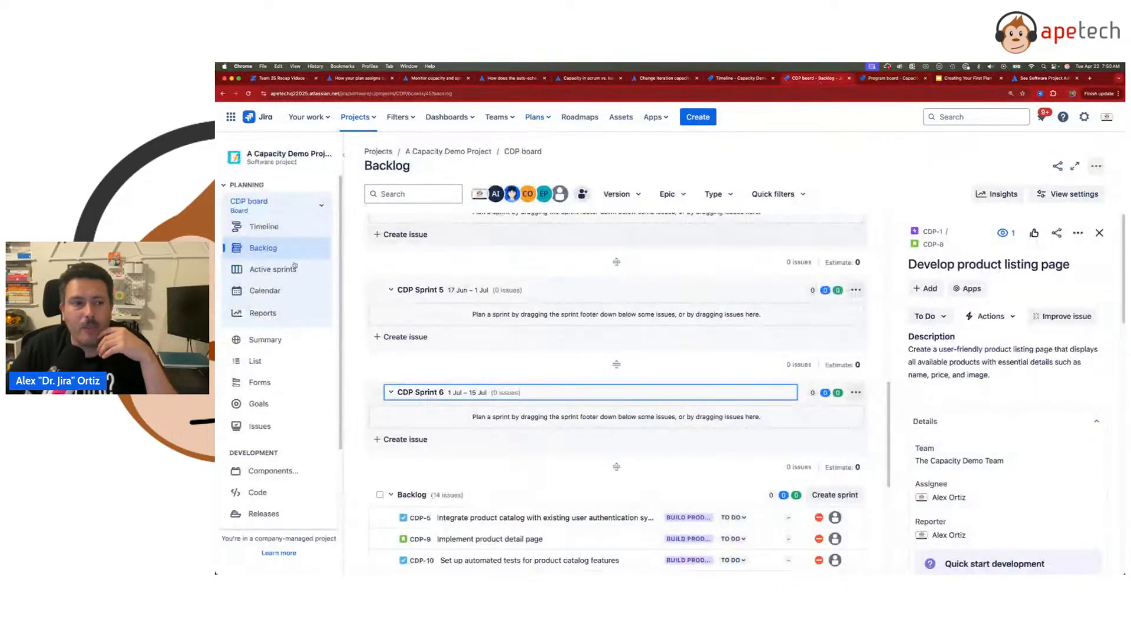
click(249, 94)
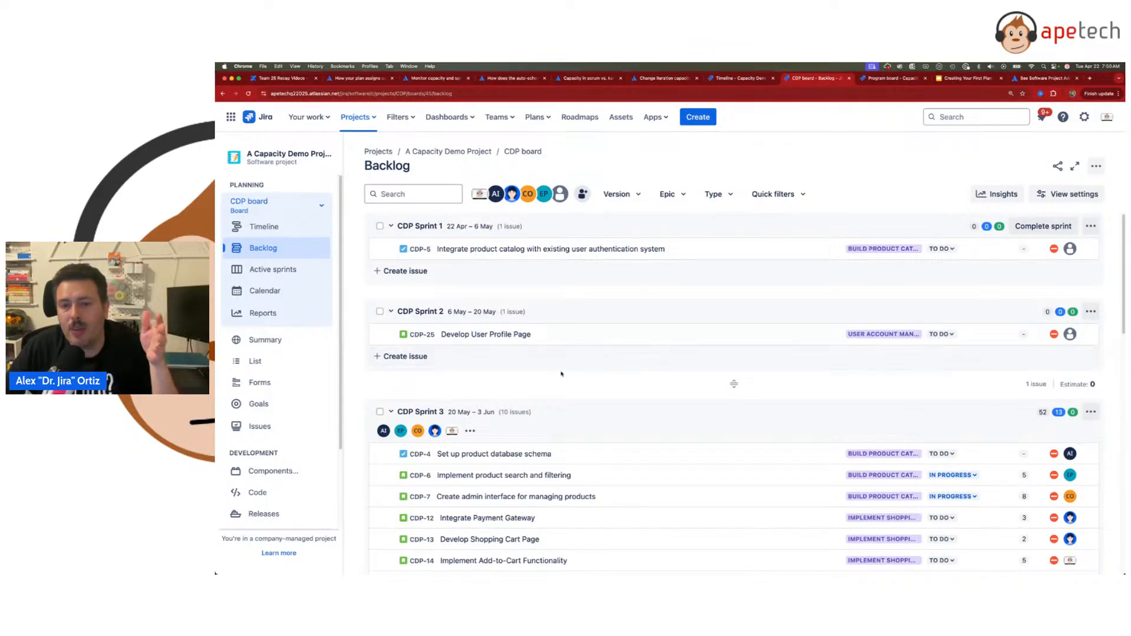
scroll(732, 347, down, 10)
scroll(735, 347, down, 6)
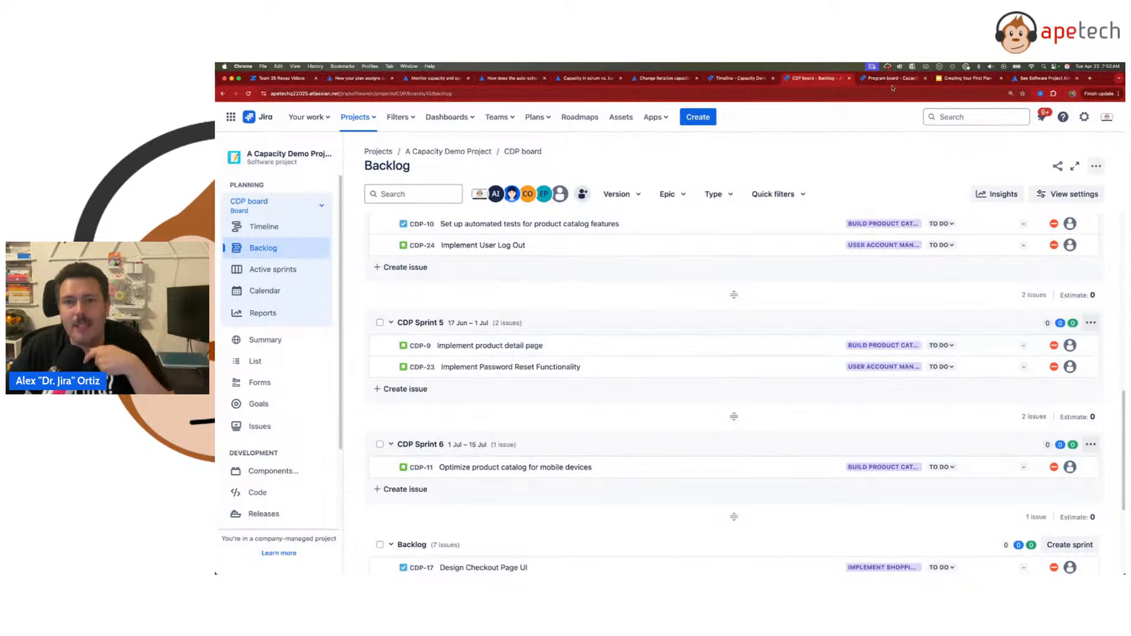
Step: Return to the program board, check the sprints' allocated points and dates, and dismiss the save notification
click(893, 79)
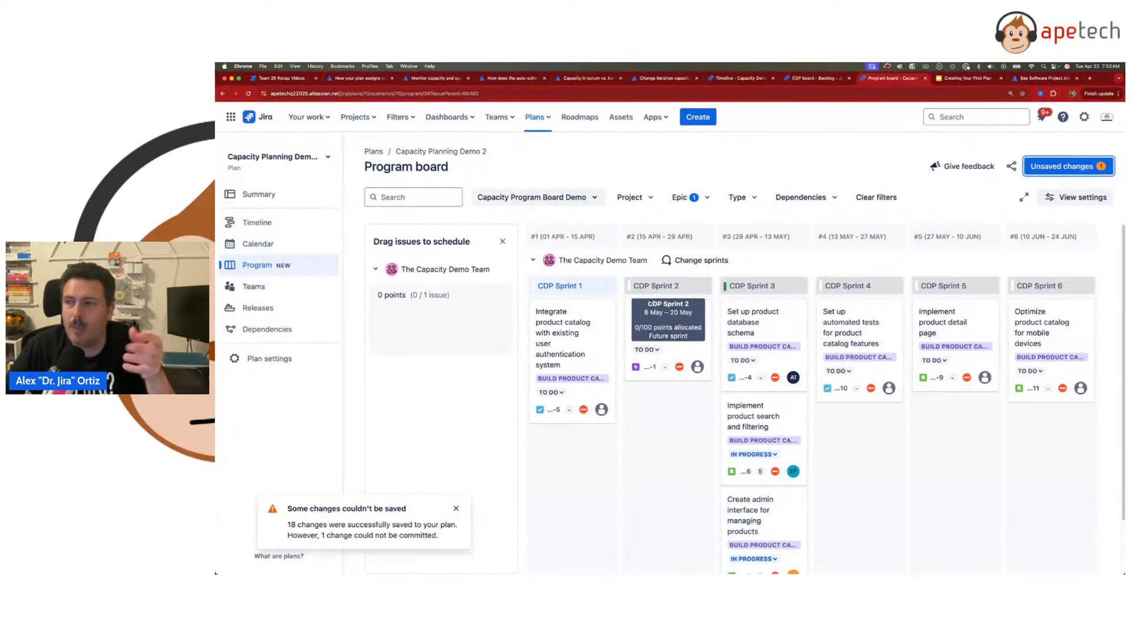
mouse_move(929, 293)
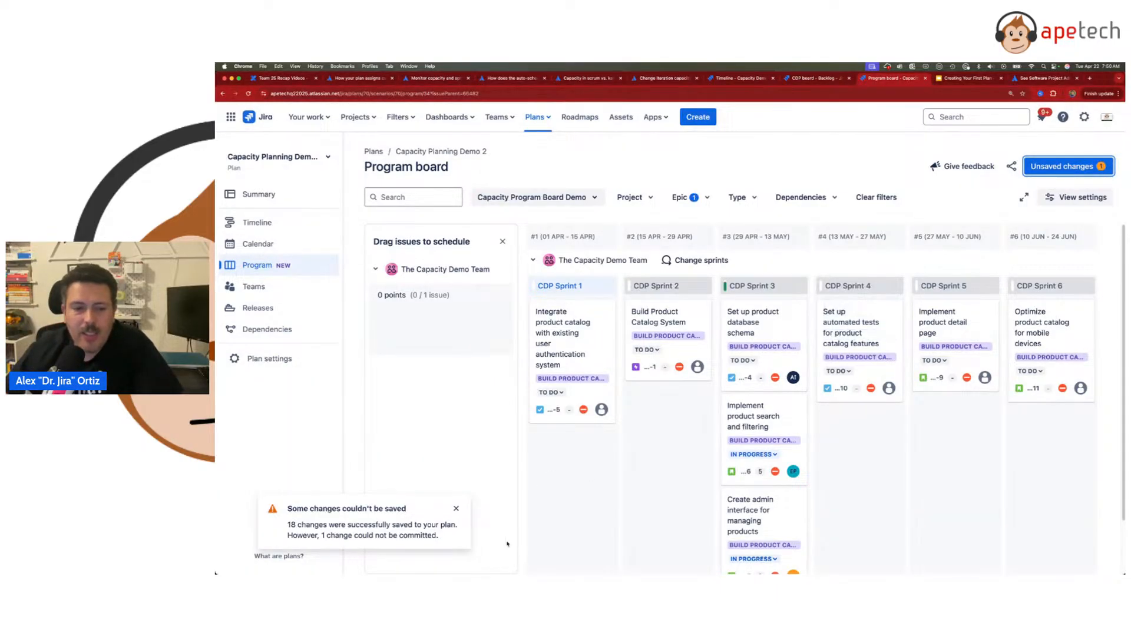
click(457, 510)
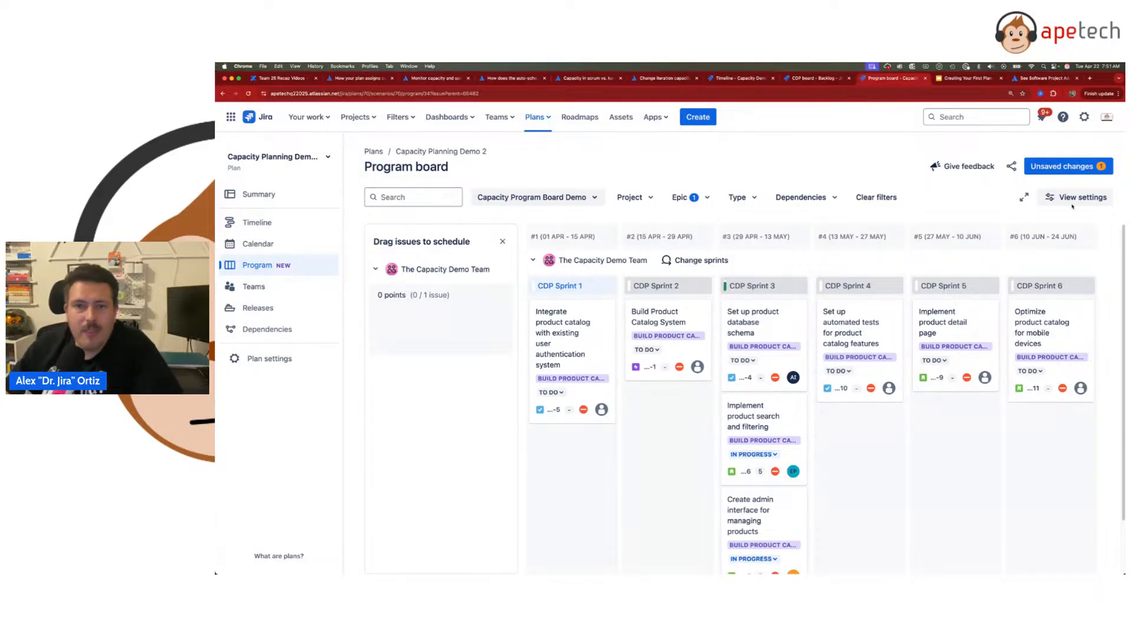
Step: Switch to the Creating Your First Plan presentation in Google Slides and show the Exclusive Offer slide
click(957, 80)
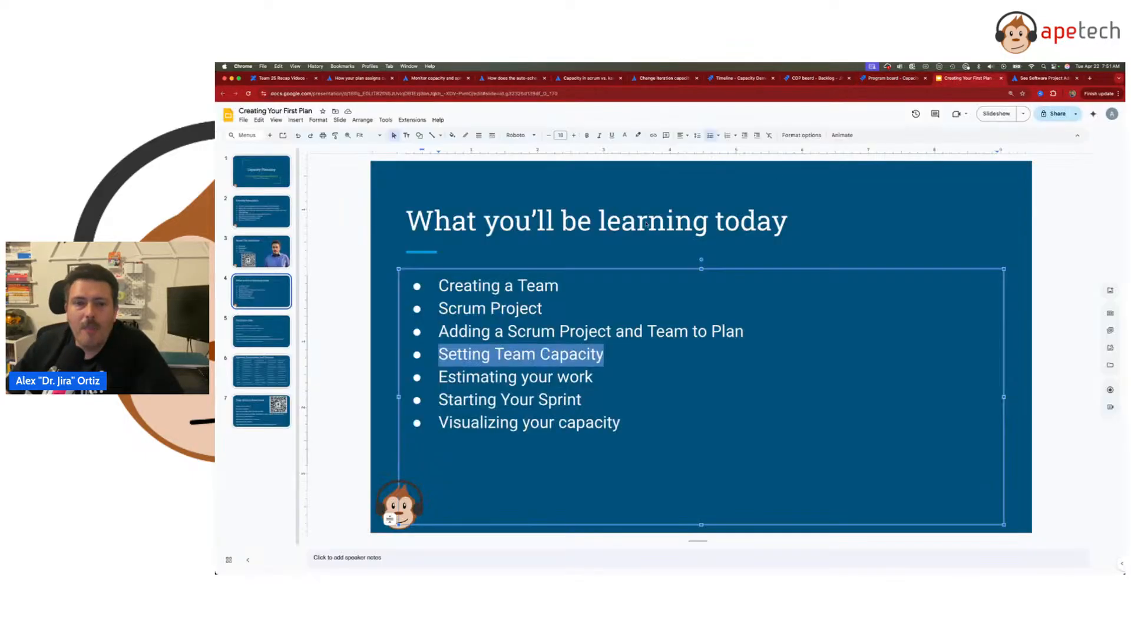
click(257, 331)
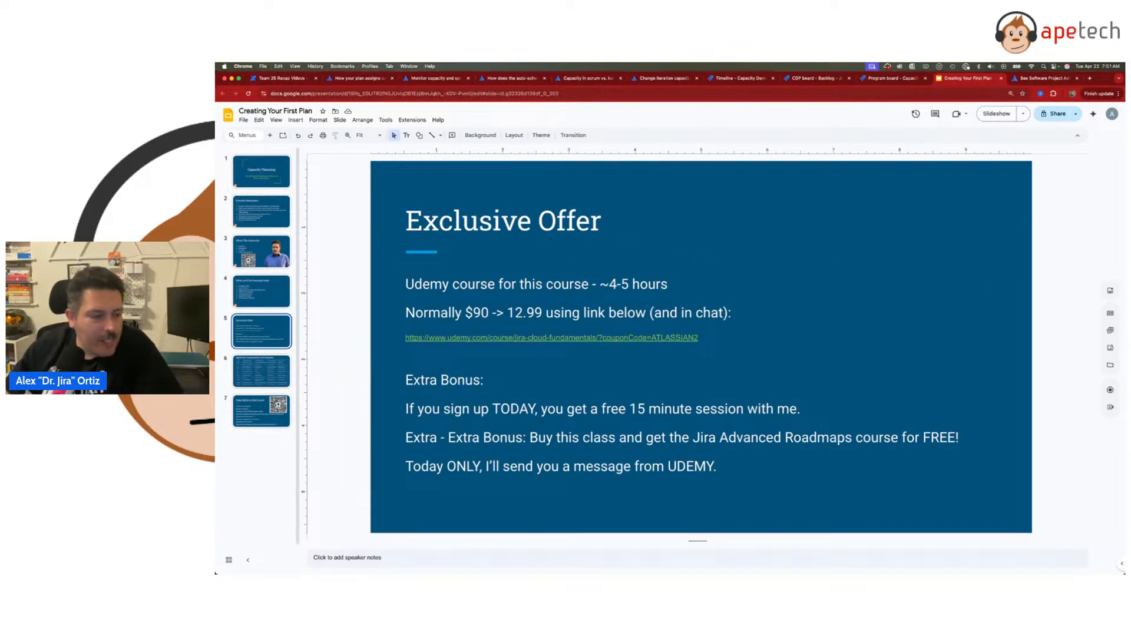